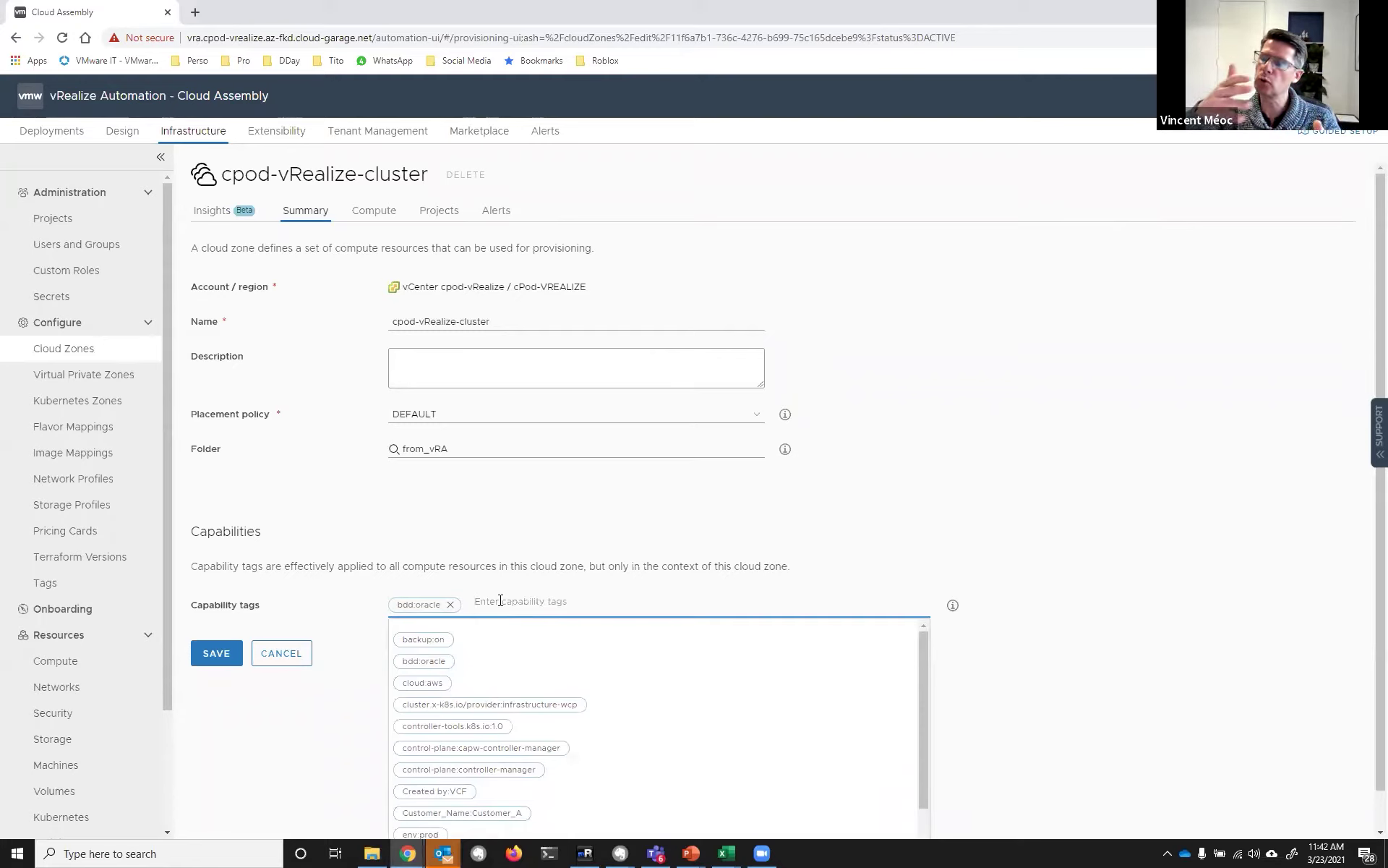
Check cpod-vRealize-cluster's compute resources, then view its CPU, memory and storage usage Insights
left_click(285, 425)
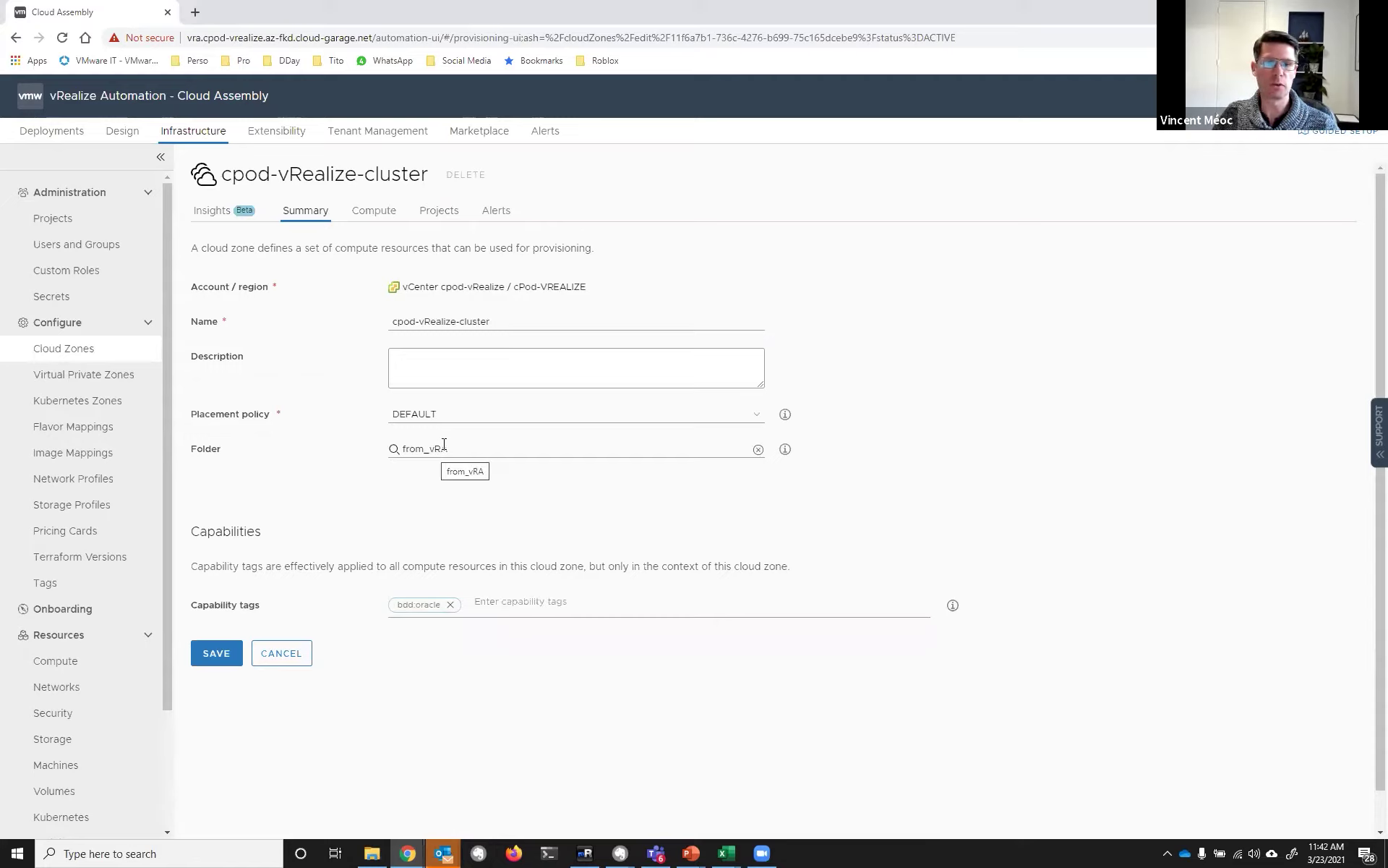
left_click(386, 222)
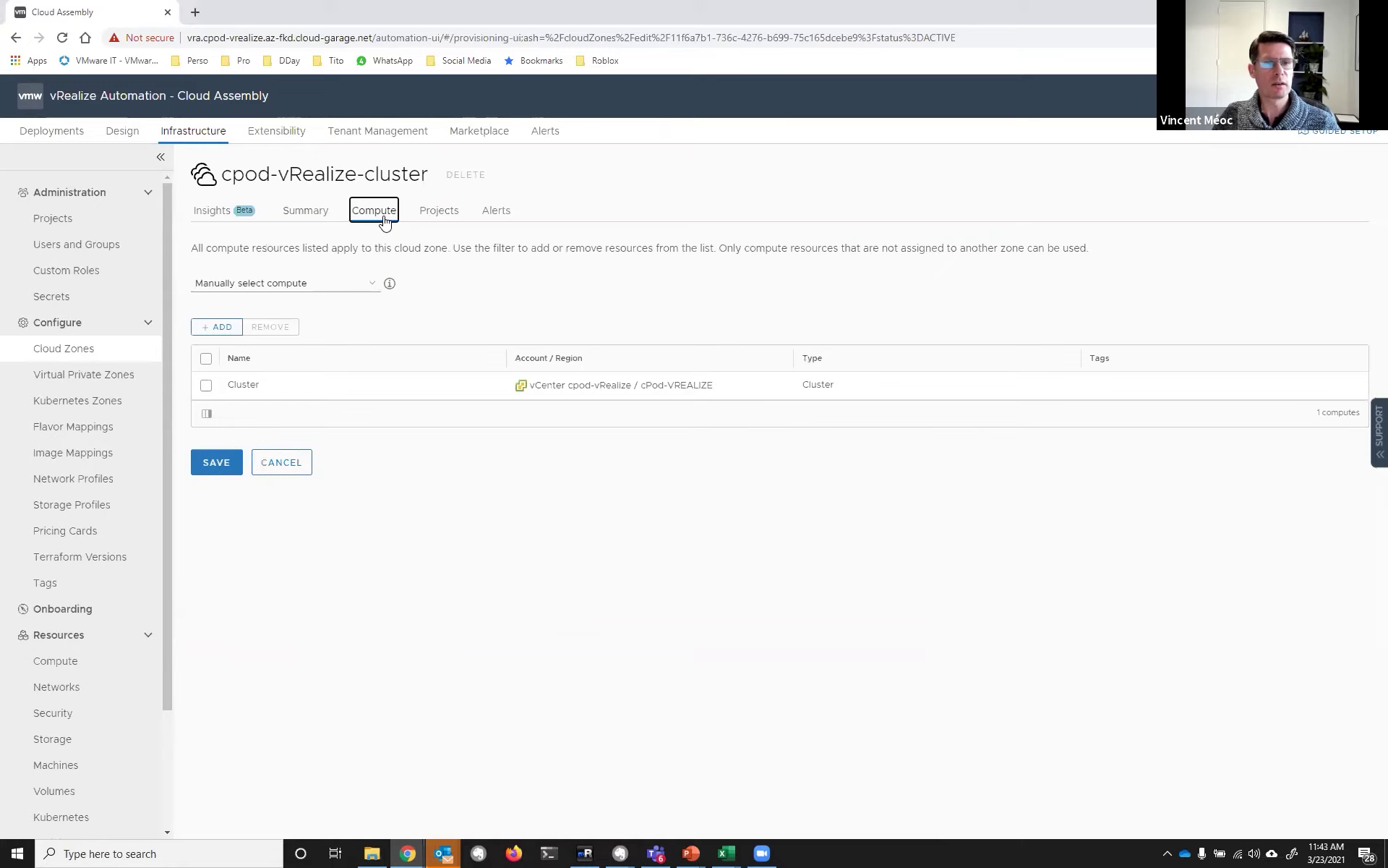
left_click(229, 328)
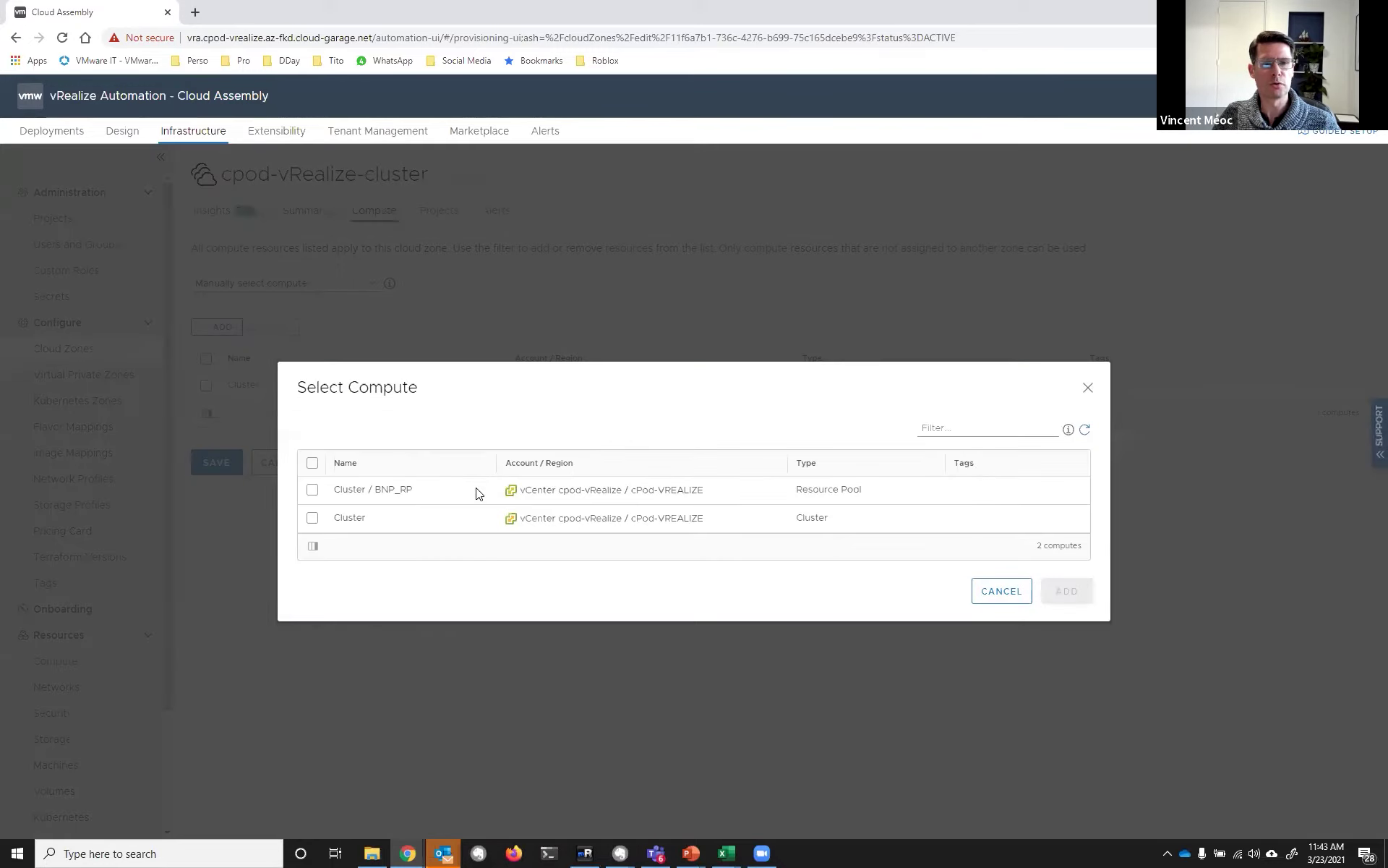
left_click(1018, 590)
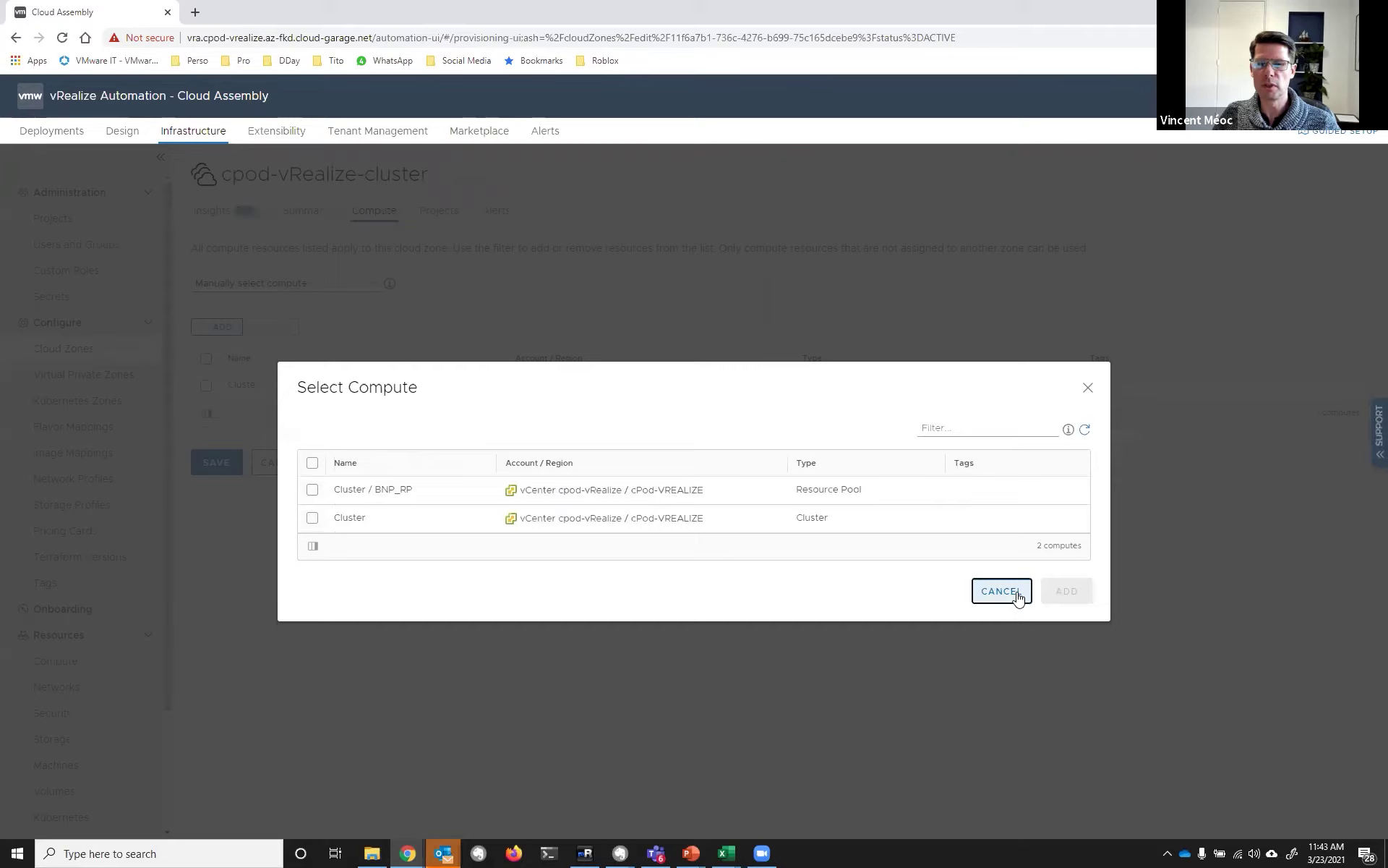
left_click(222, 213)
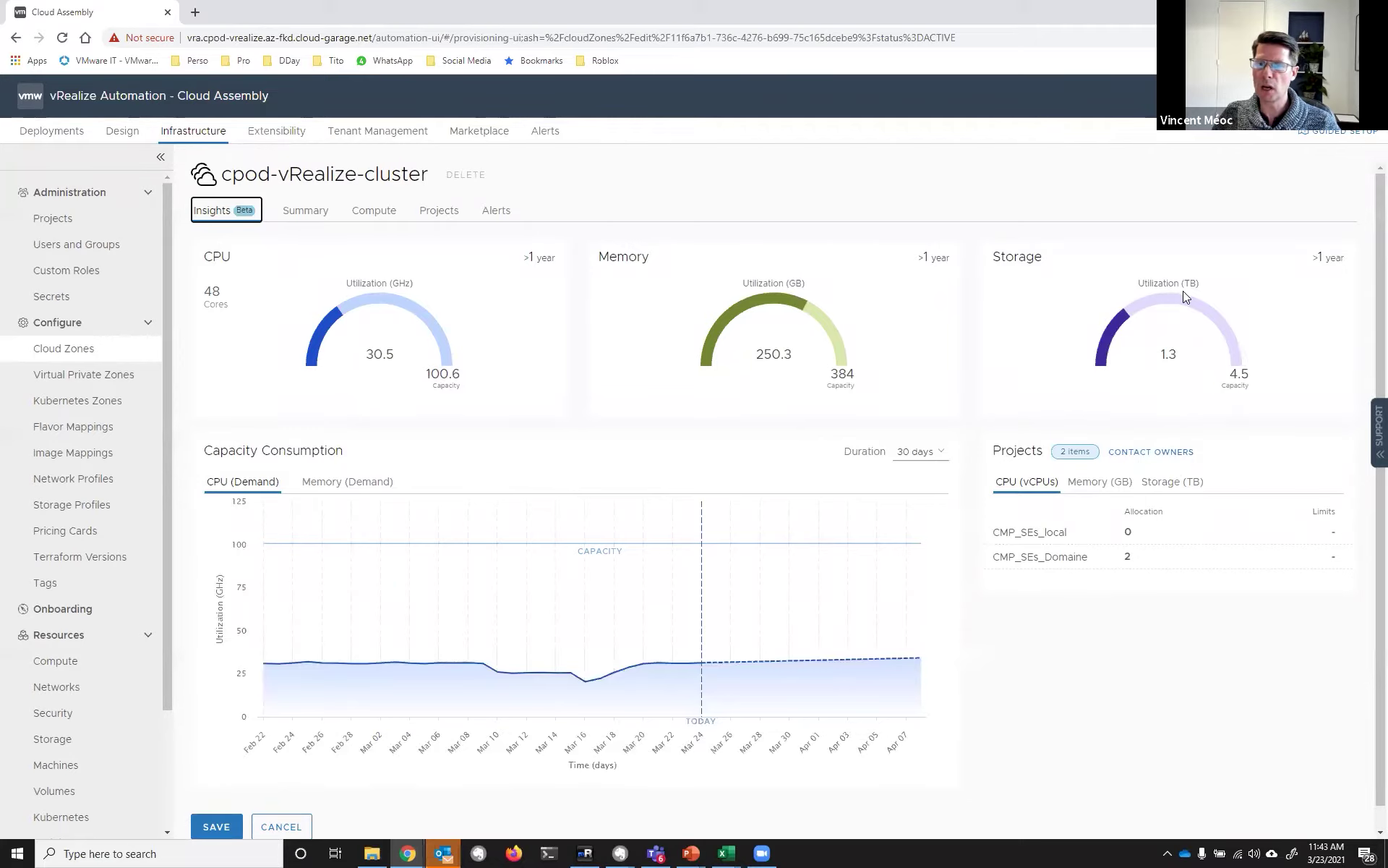
Send both project owners the optimizable-deployments review alert, then view the active alerts
left_click(1163, 453)
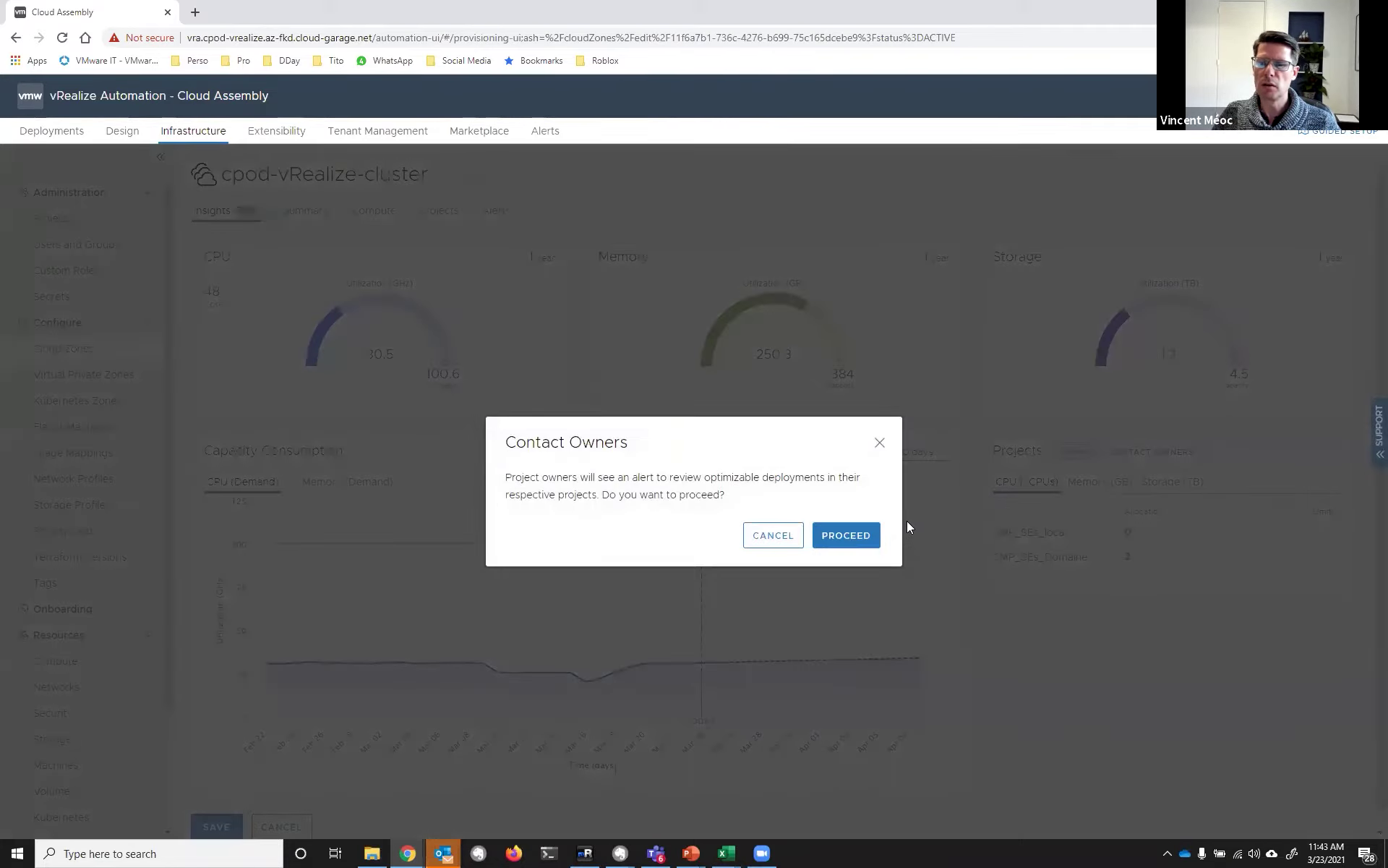
left_click(873, 533)
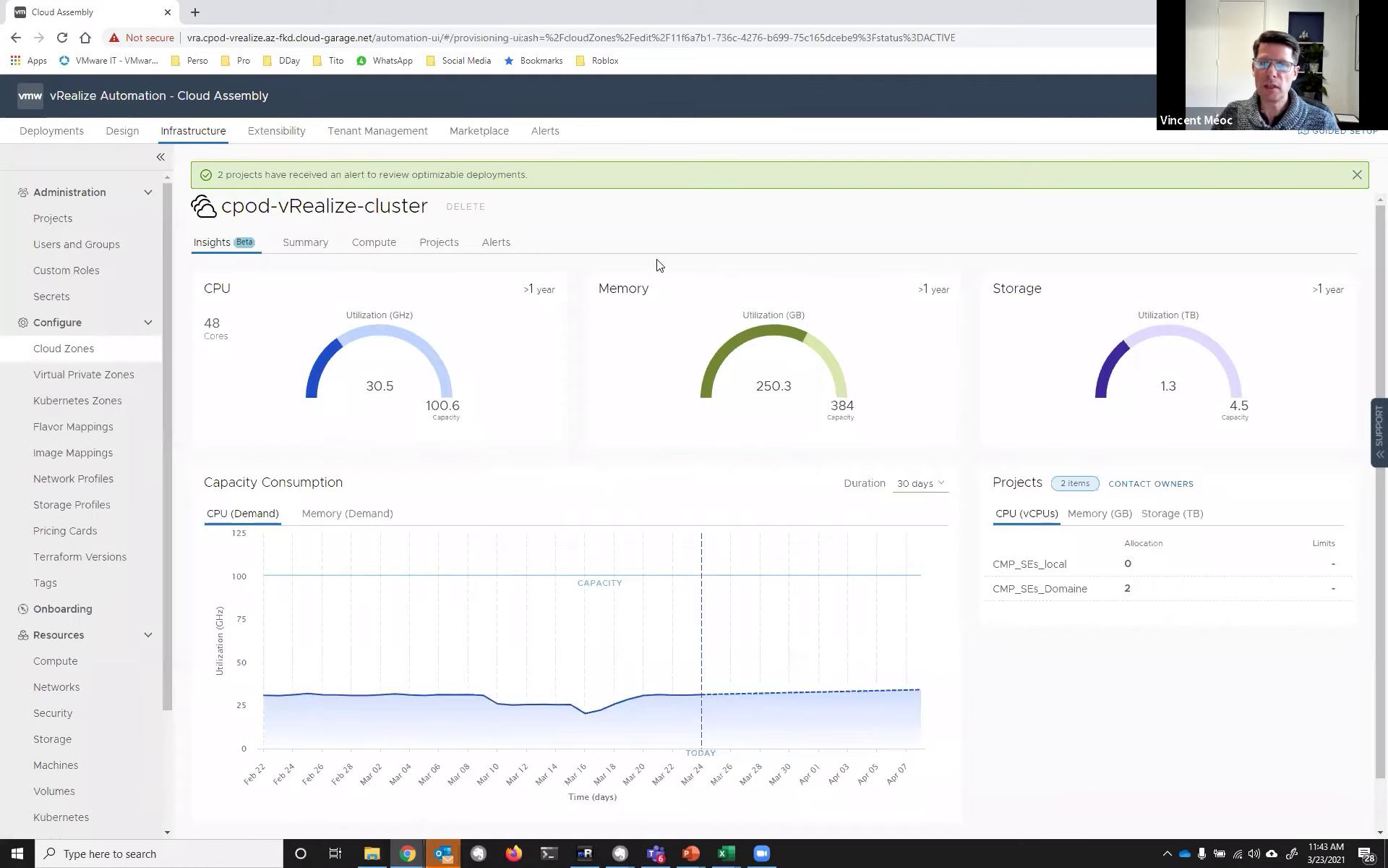
left_click(549, 137)
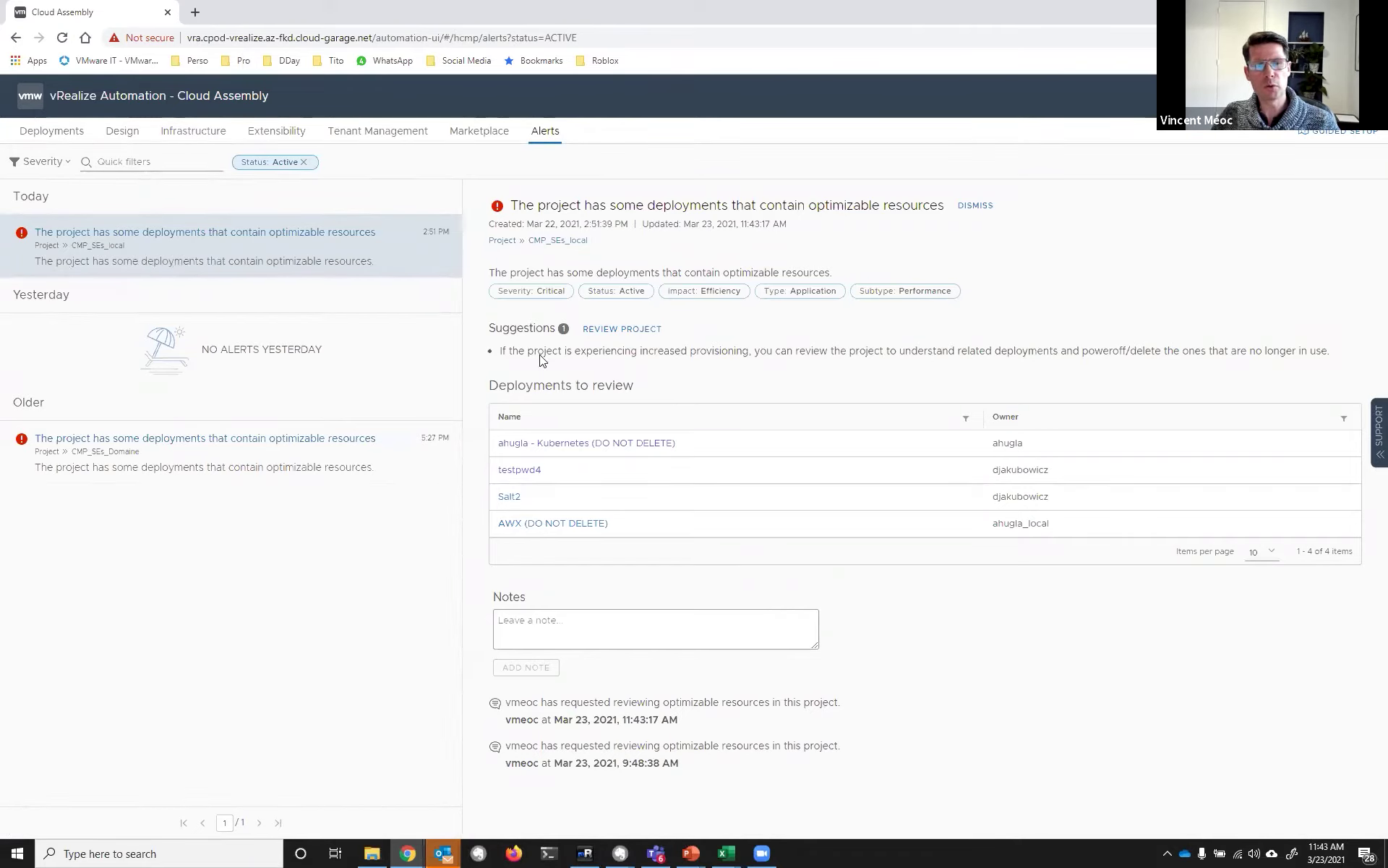
Highlight the optimizable-resources alert title, then return to the cpod-vRealize-cluster cloud zone Insights
left_click_drag(510, 206, 940, 208)
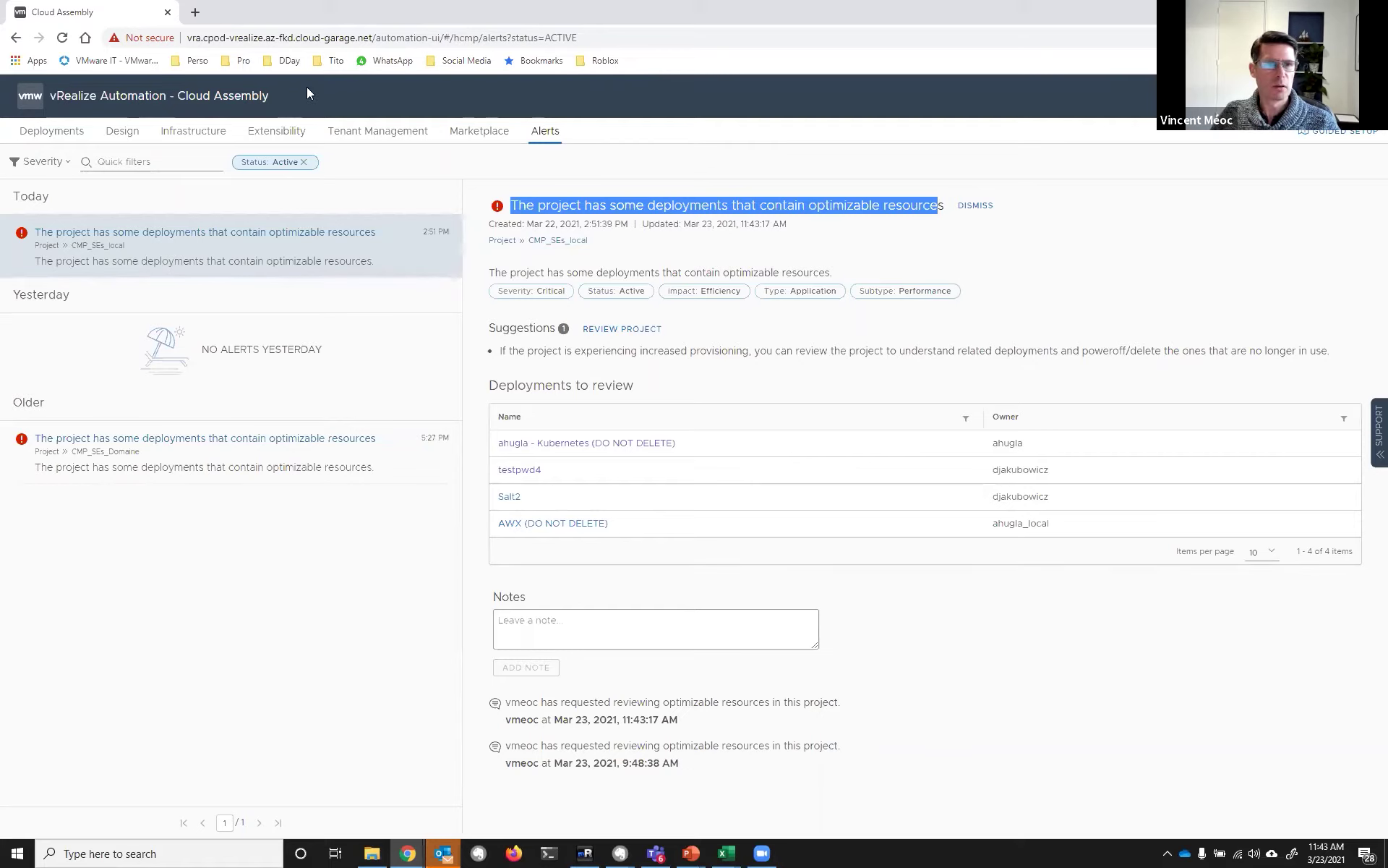
left_click(209, 137)
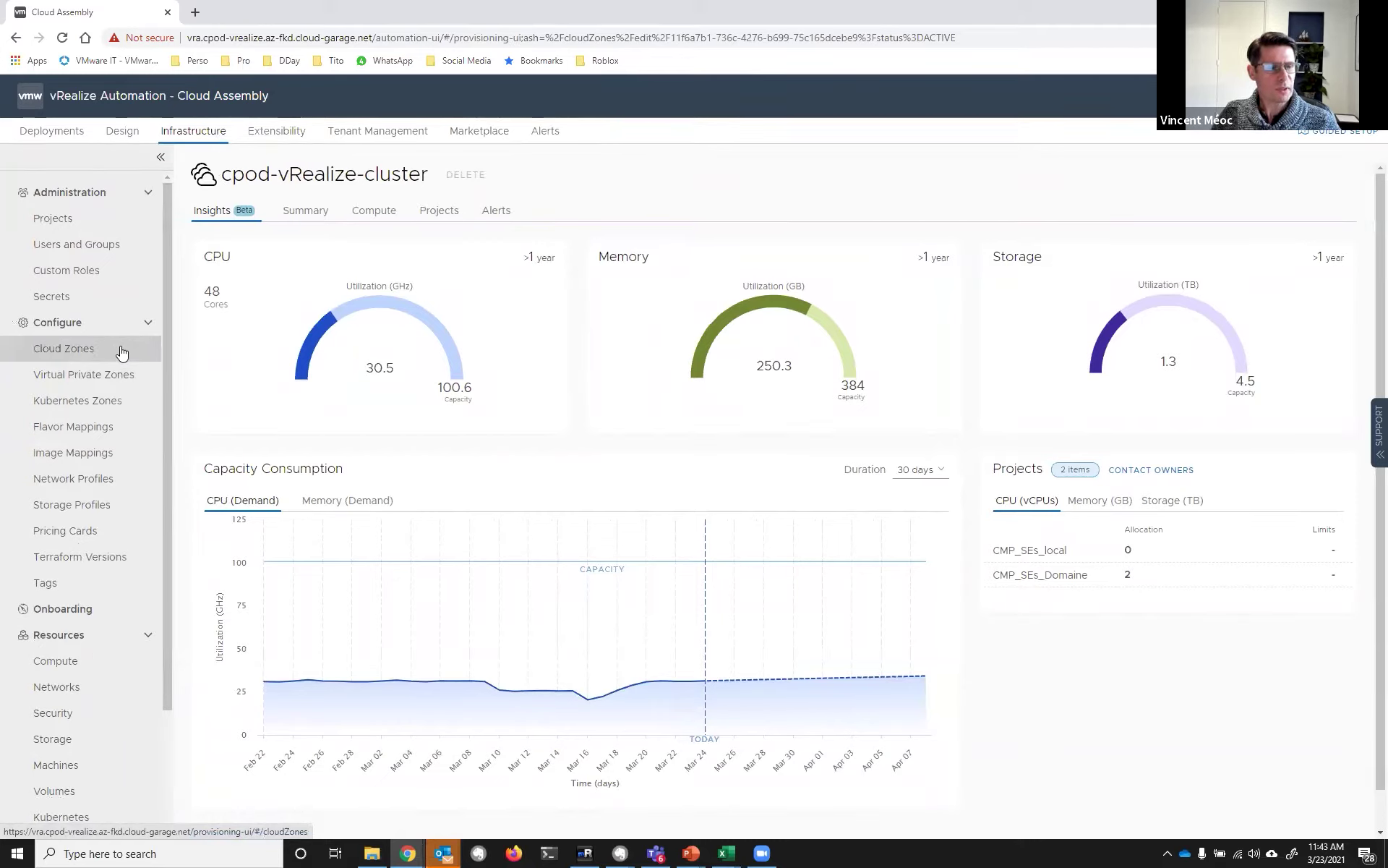
left_click(100, 353)
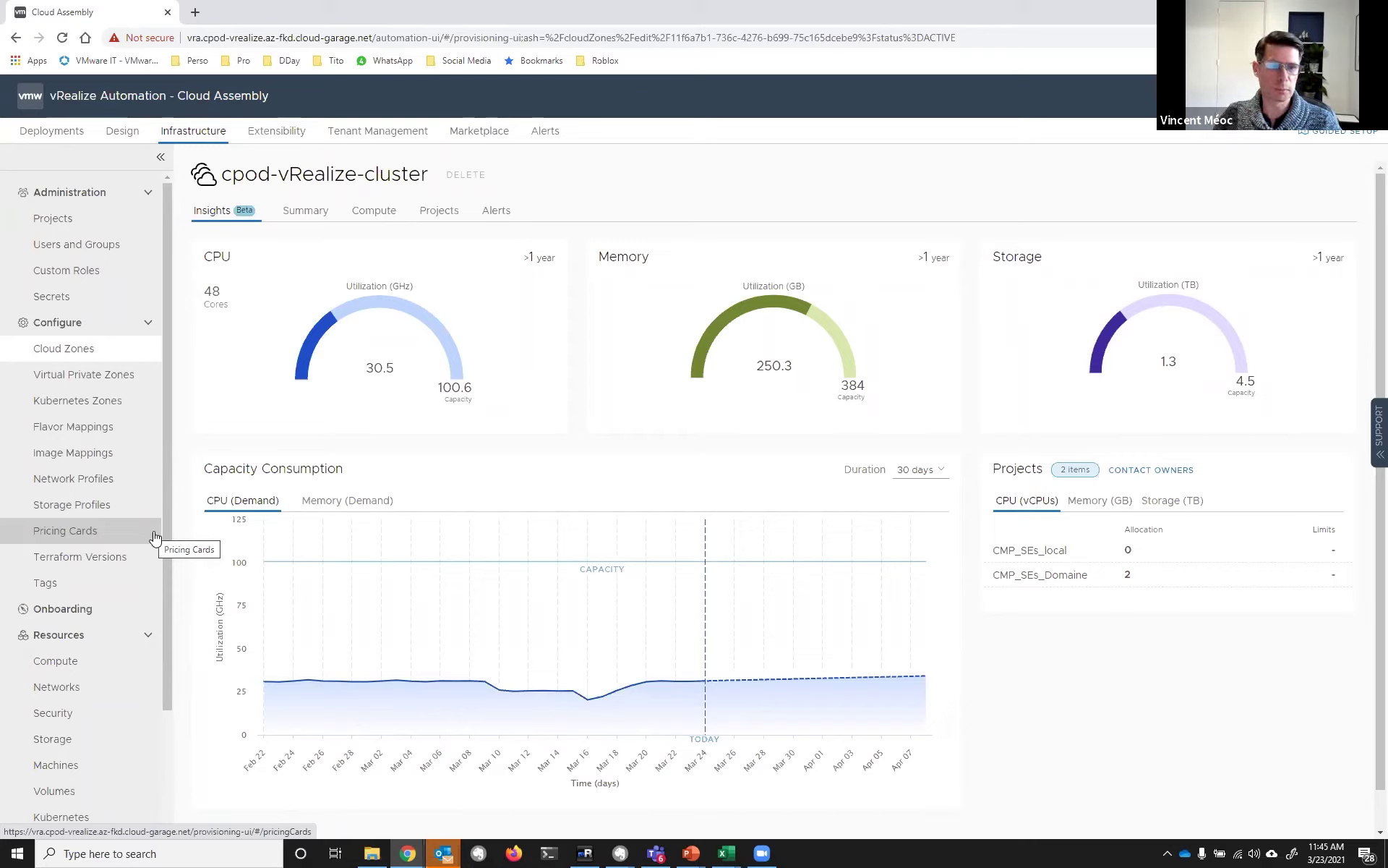
left_click(85, 224)
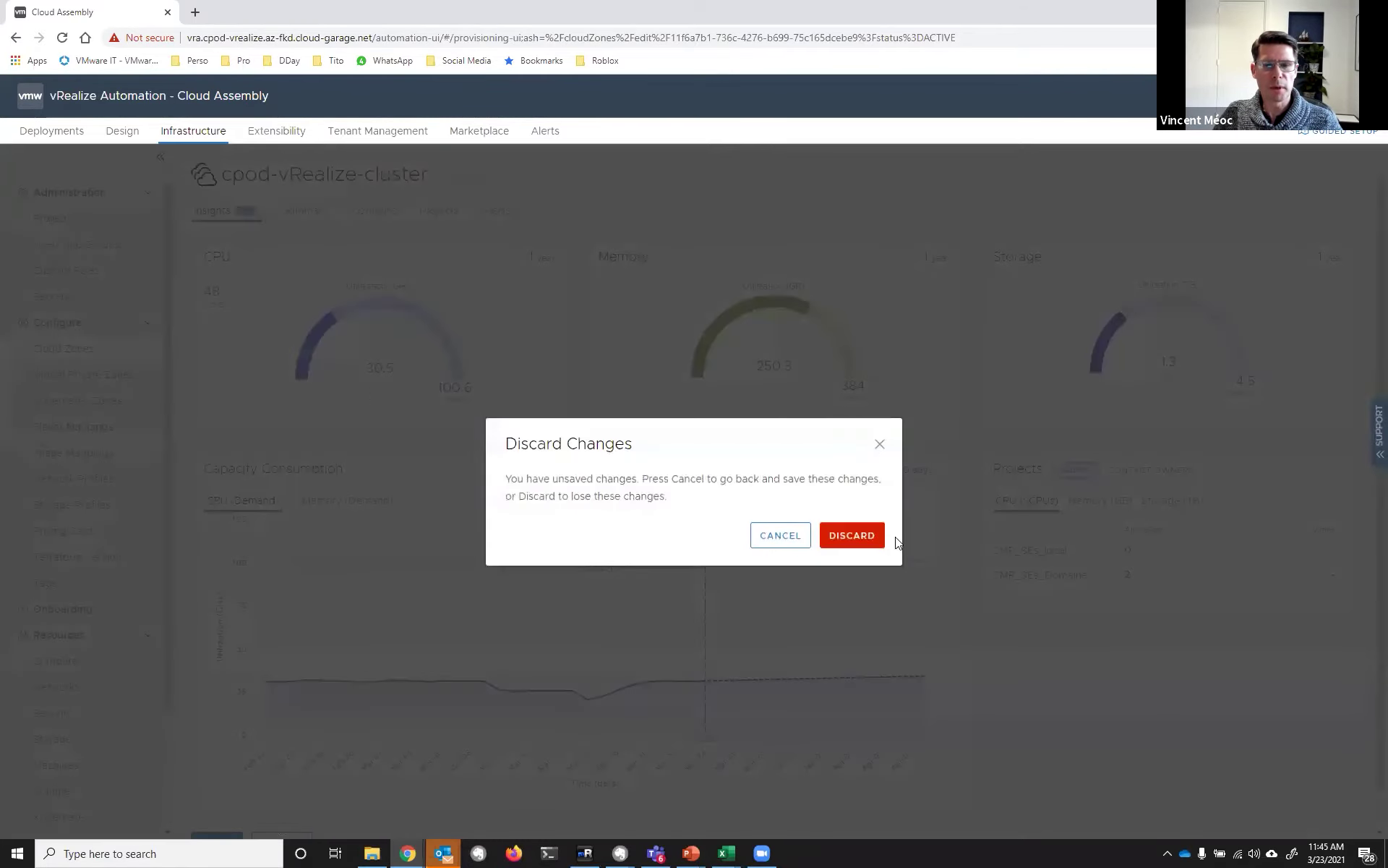
Discard the cloud zone edits and review CMP_SEs_Domaine's users and provisioning zones
left_click(852, 535)
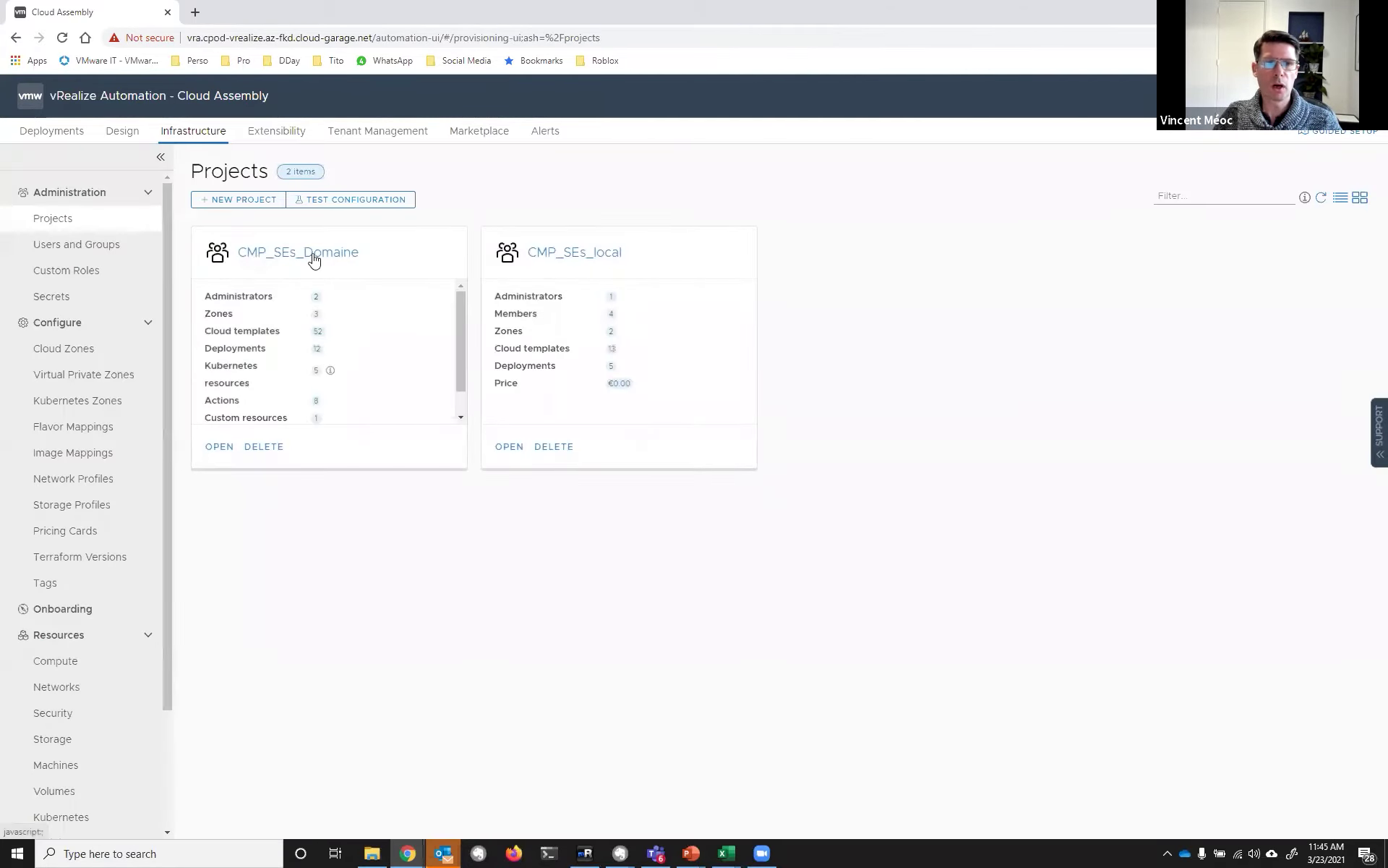
left_click(314, 258)
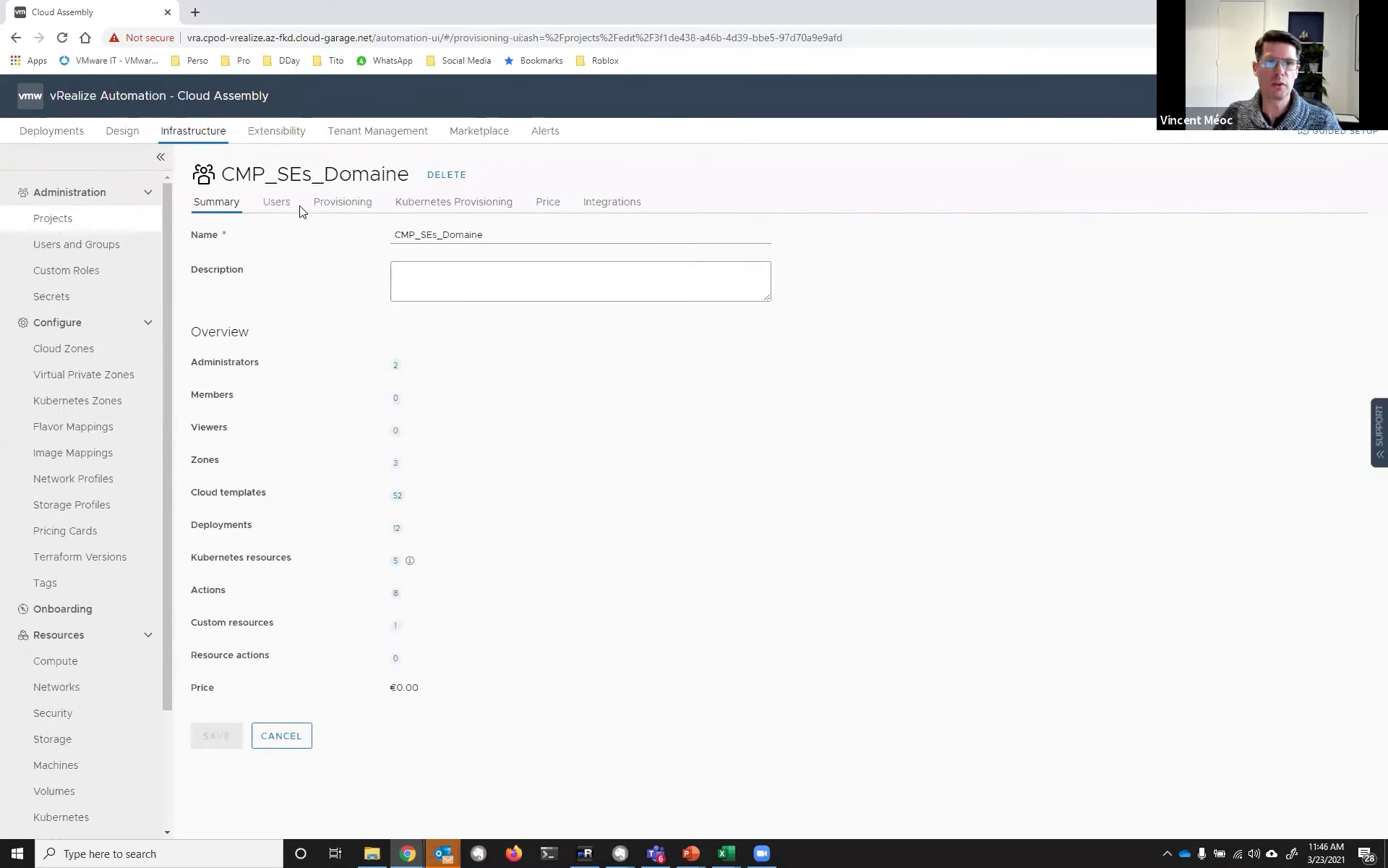
left_click(278, 202)
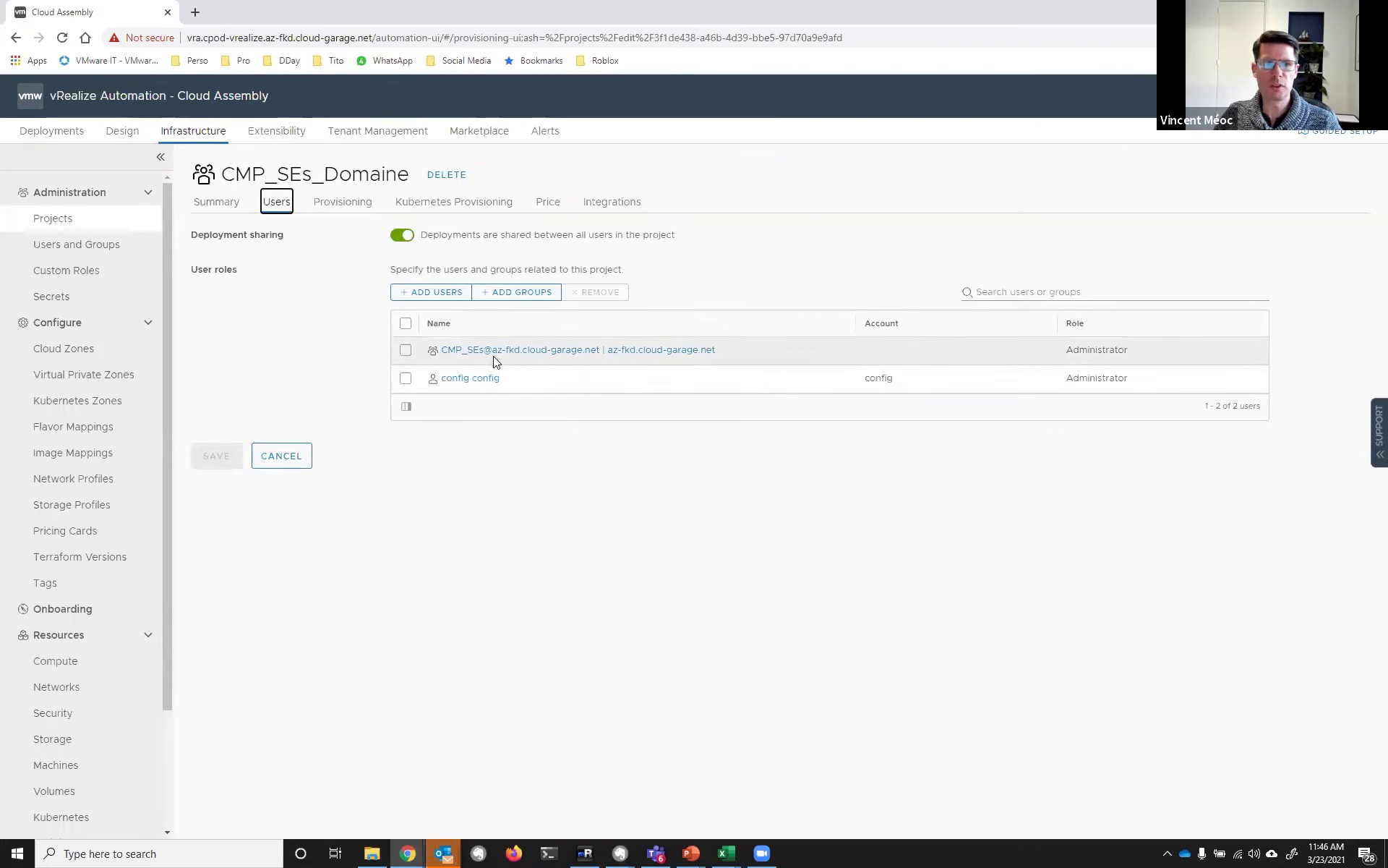
left_click(353, 216)
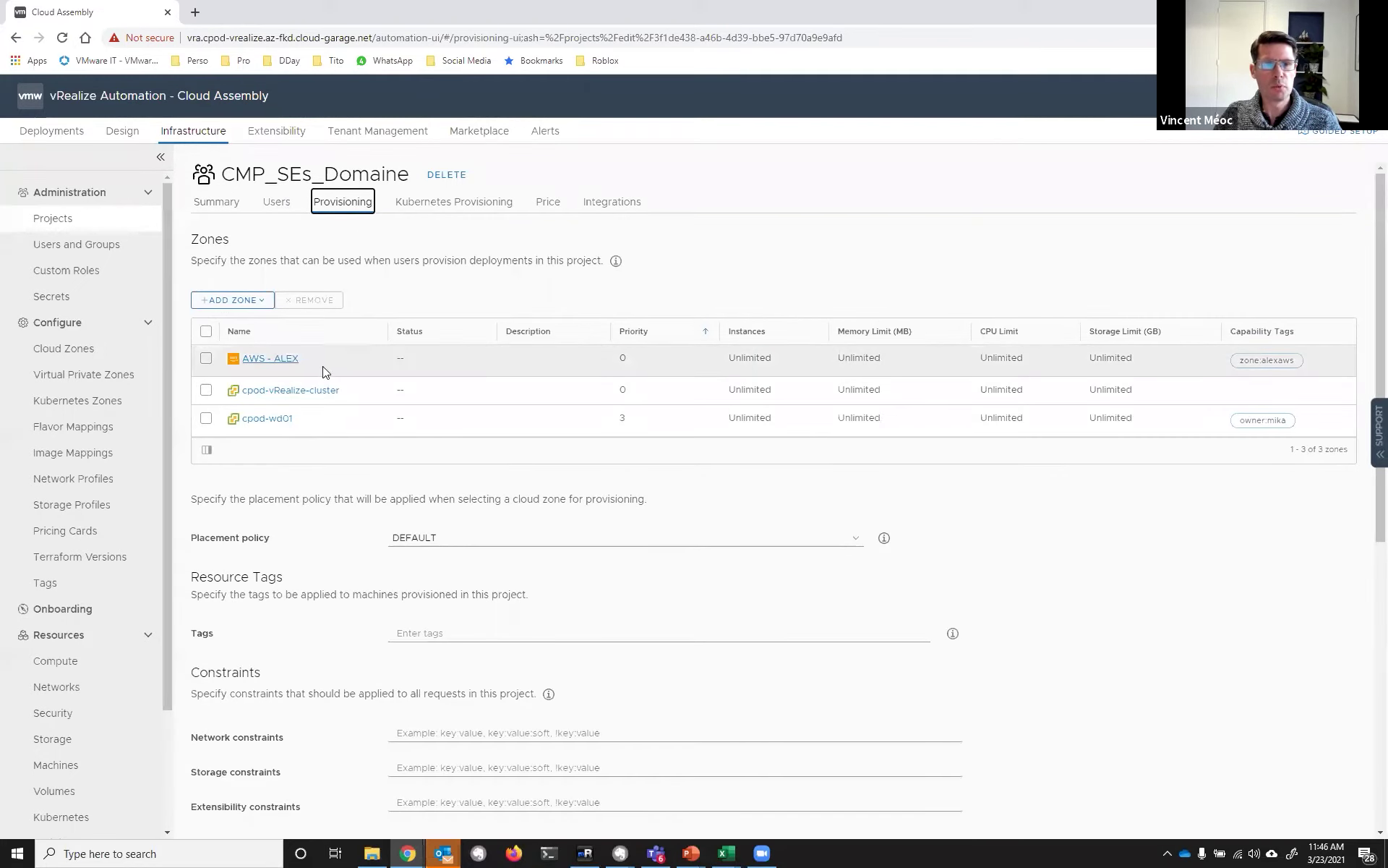
left_click(318, 390)
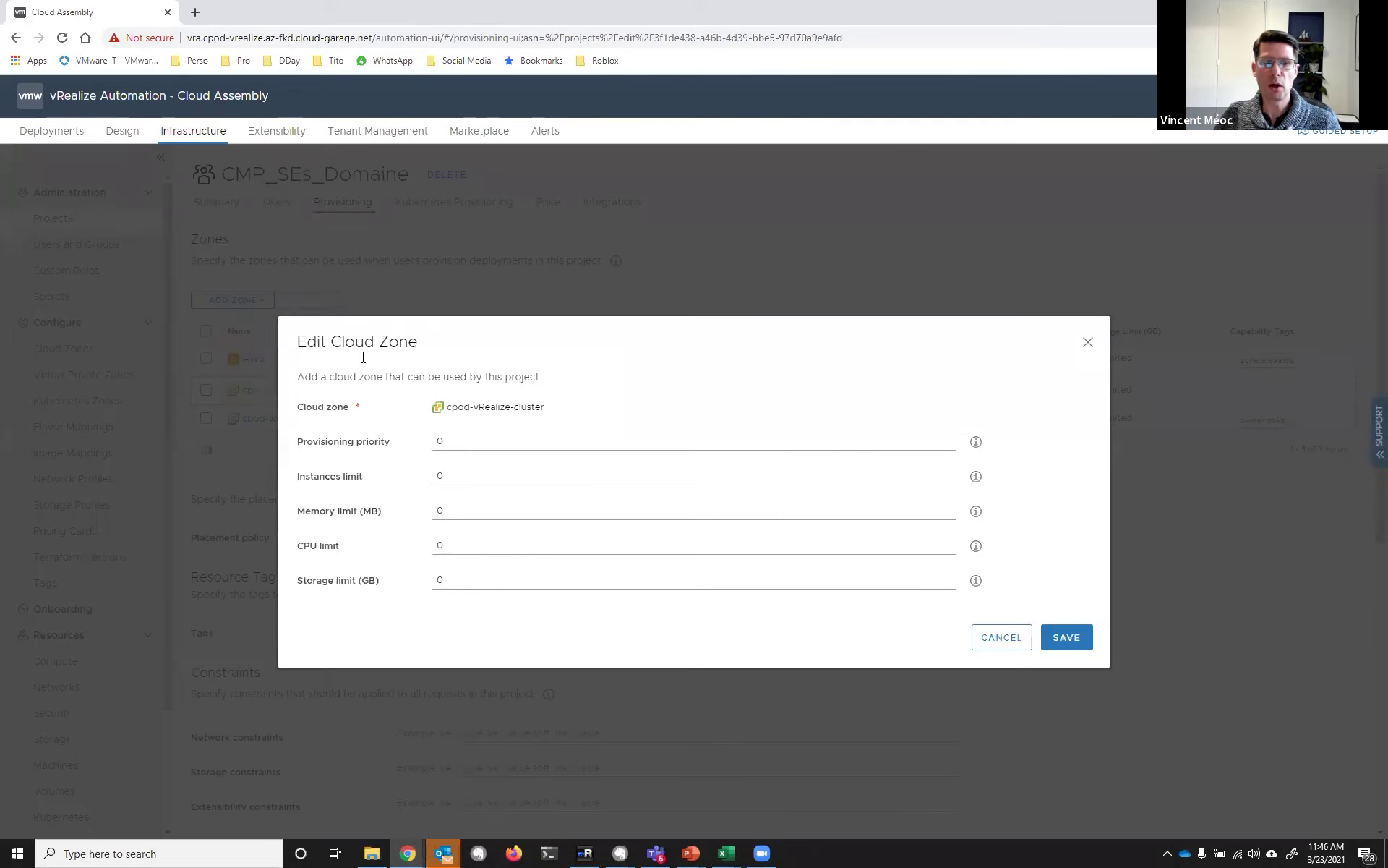
left_click_drag(332, 341, 480, 339)
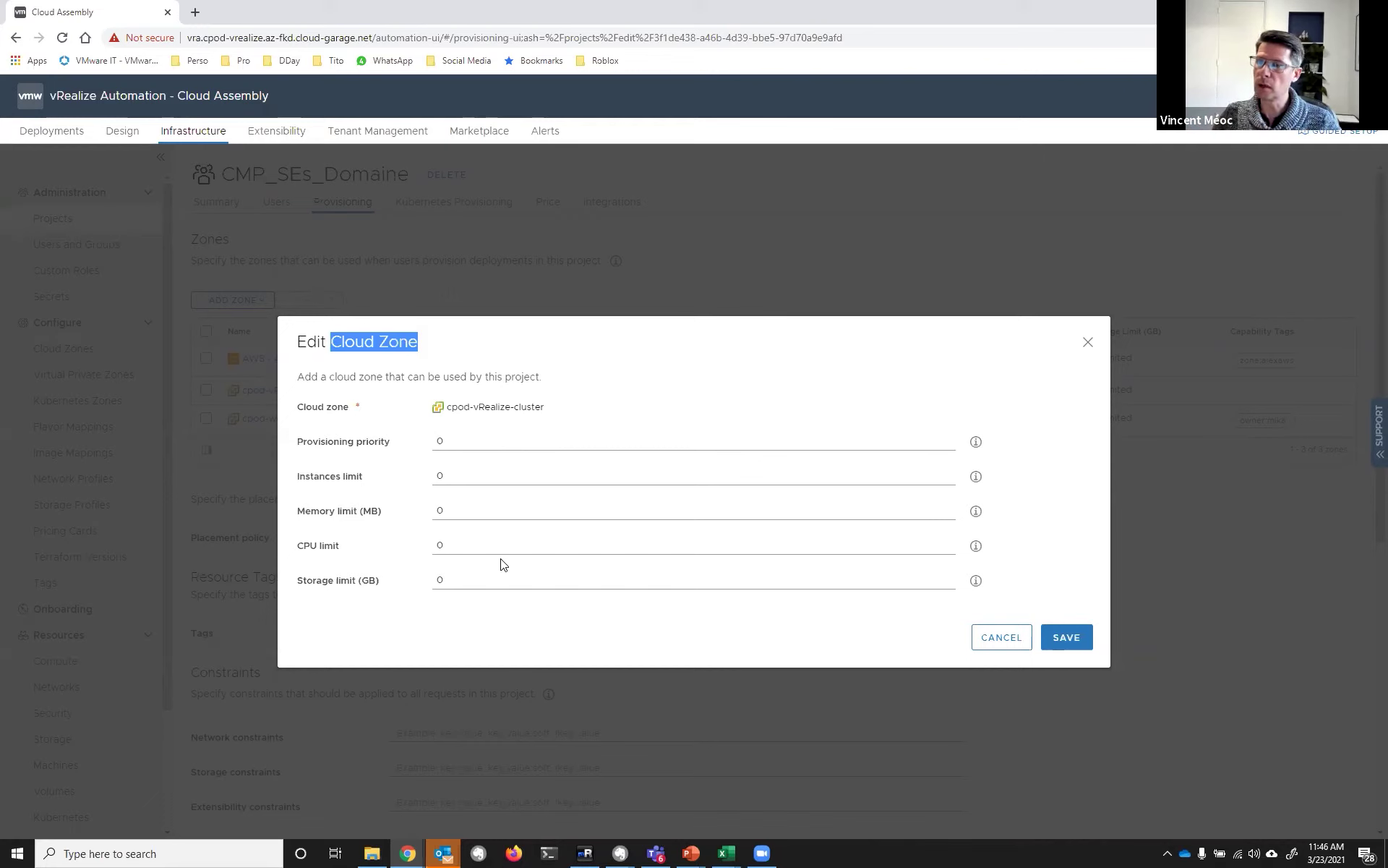
left_click(999, 636)
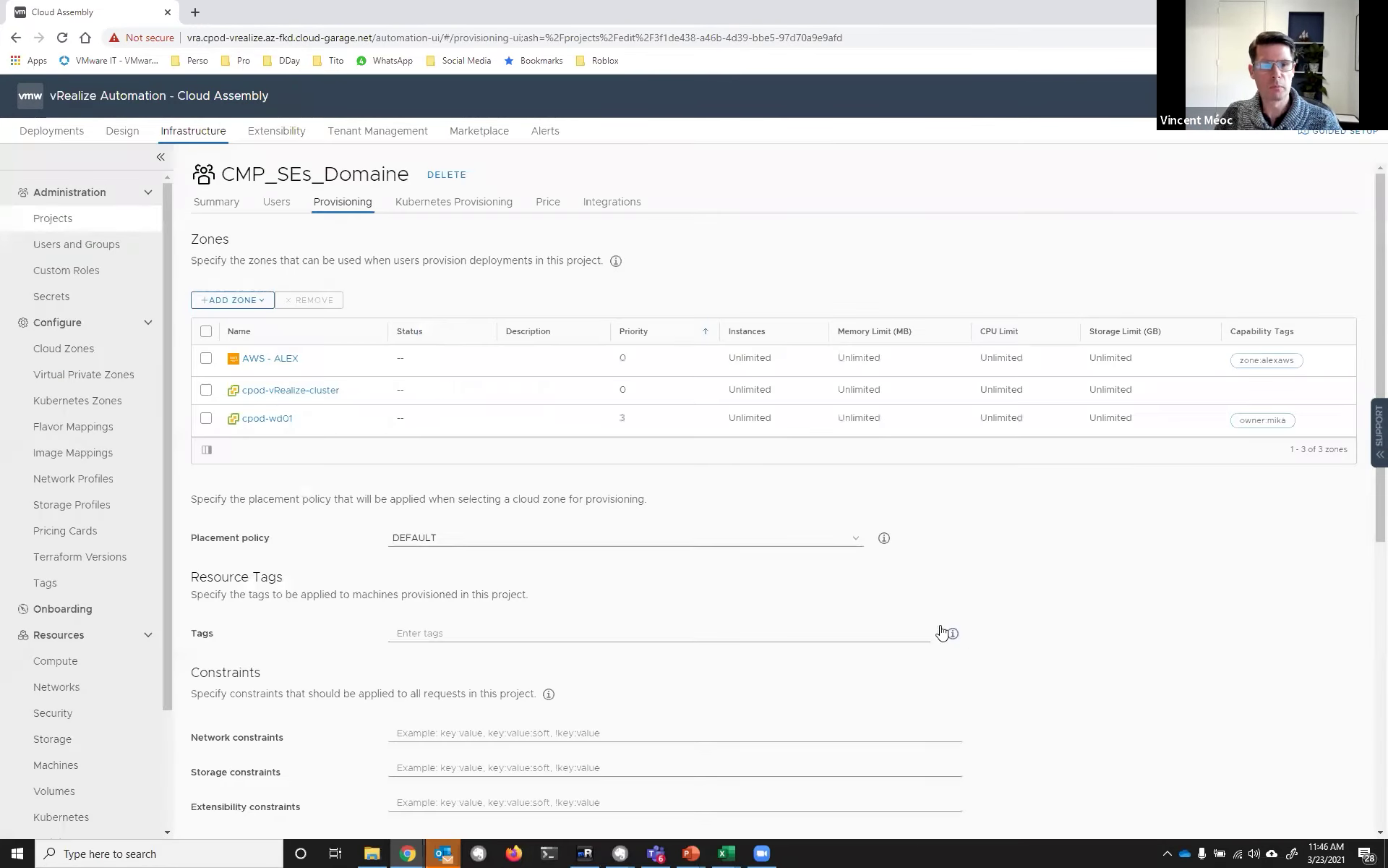
left_click(463, 632)
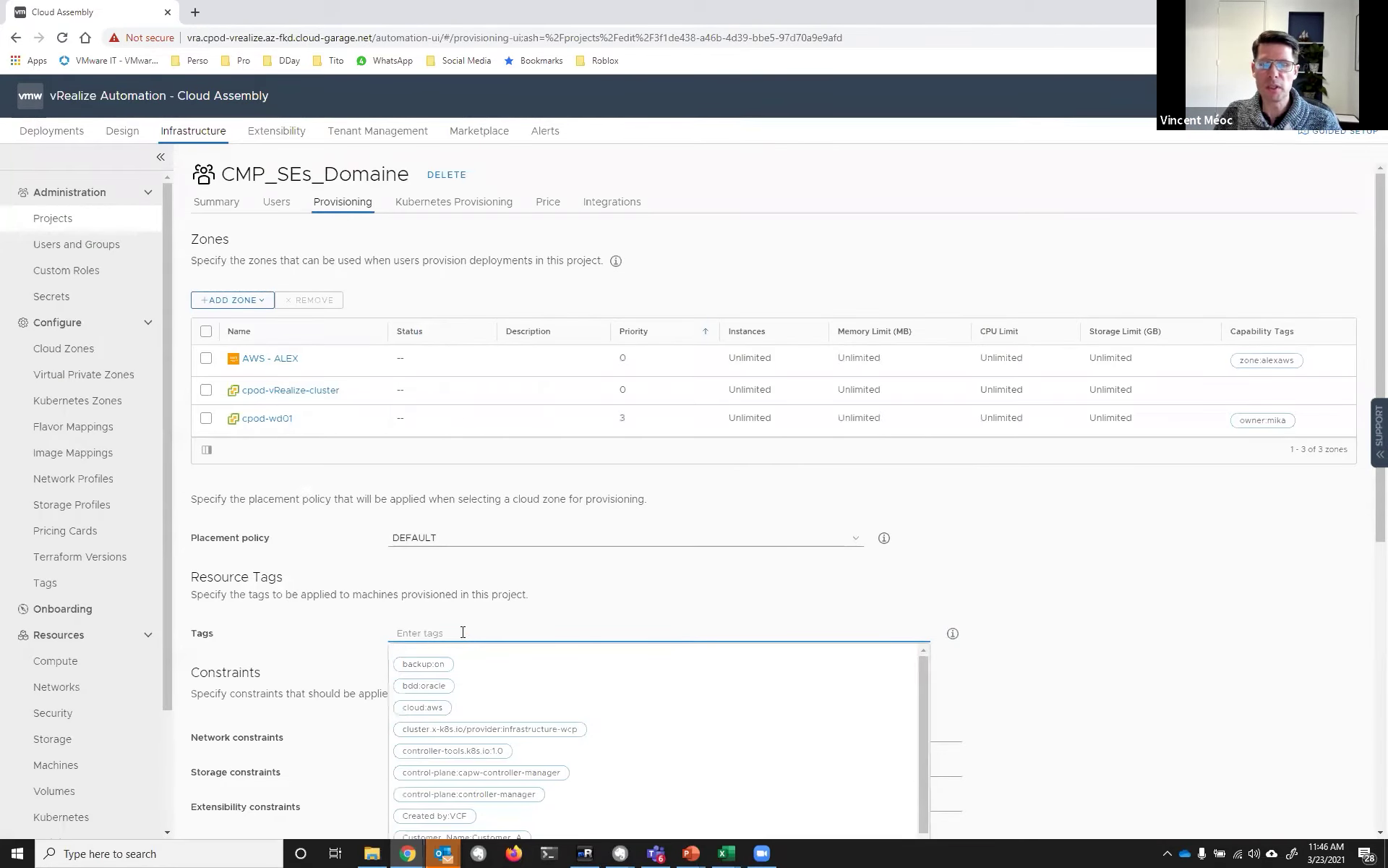
left_click(287, 656)
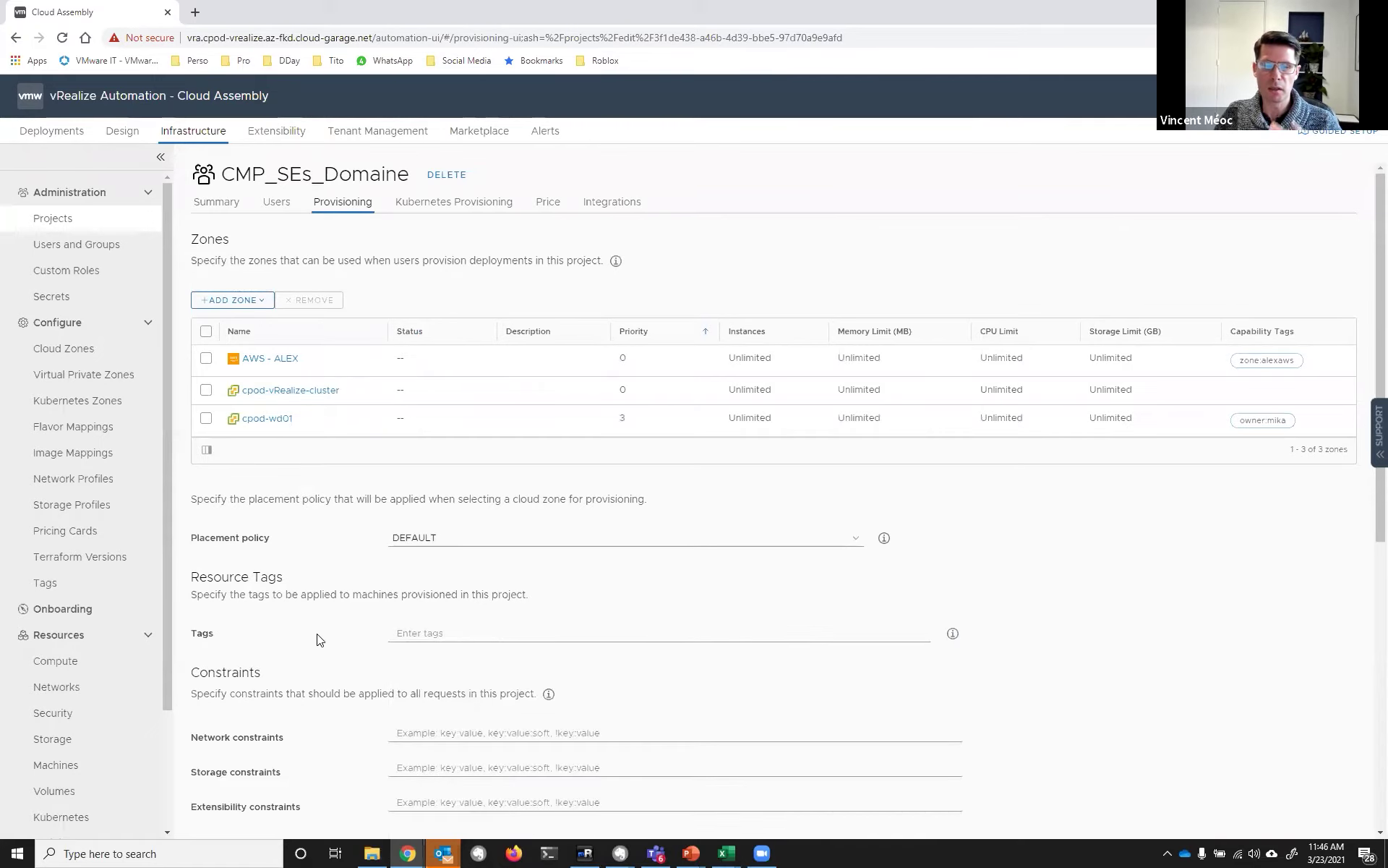
scroll(325, 636, "down", 2)
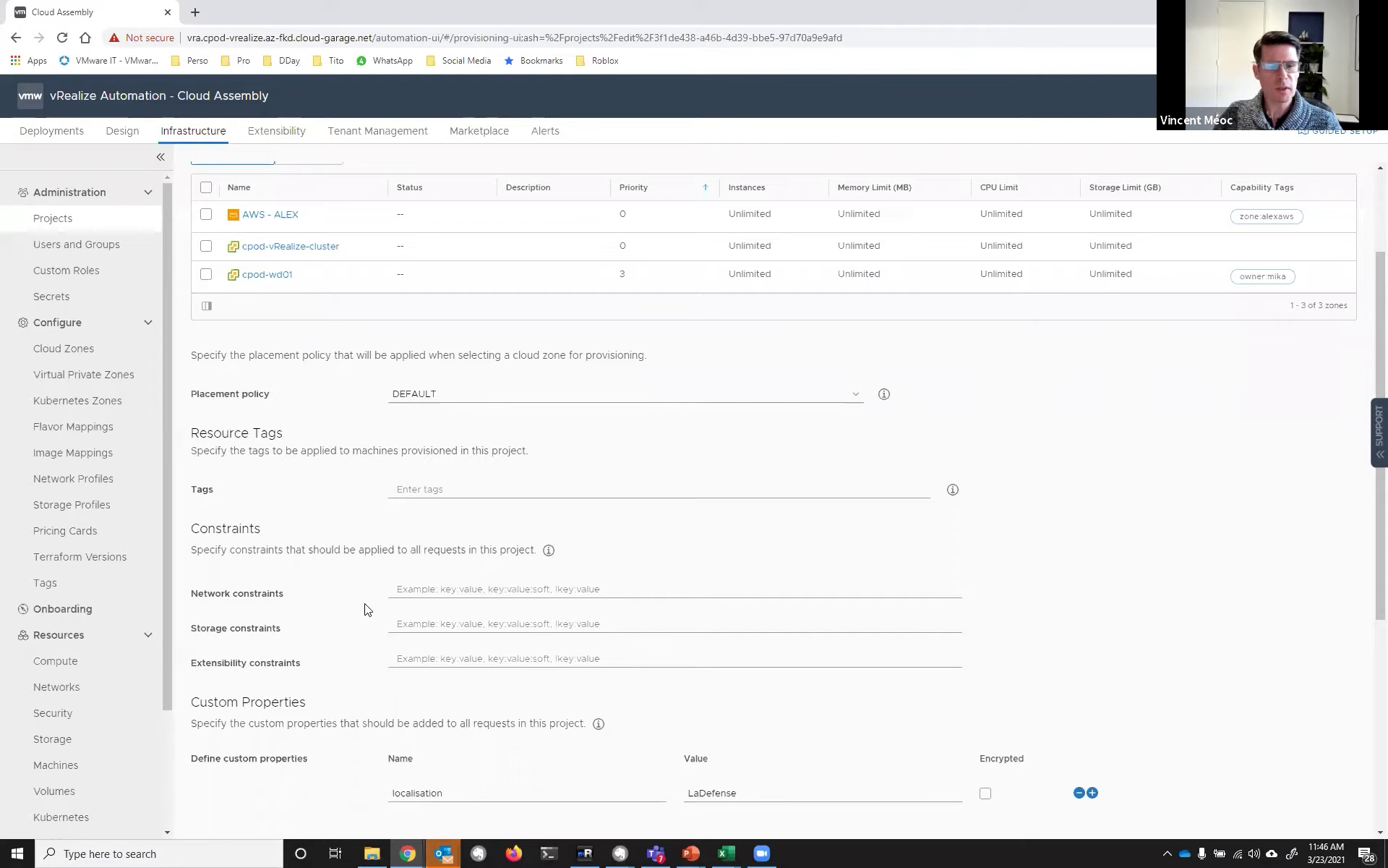
scroll(365, 609, "down", 3)
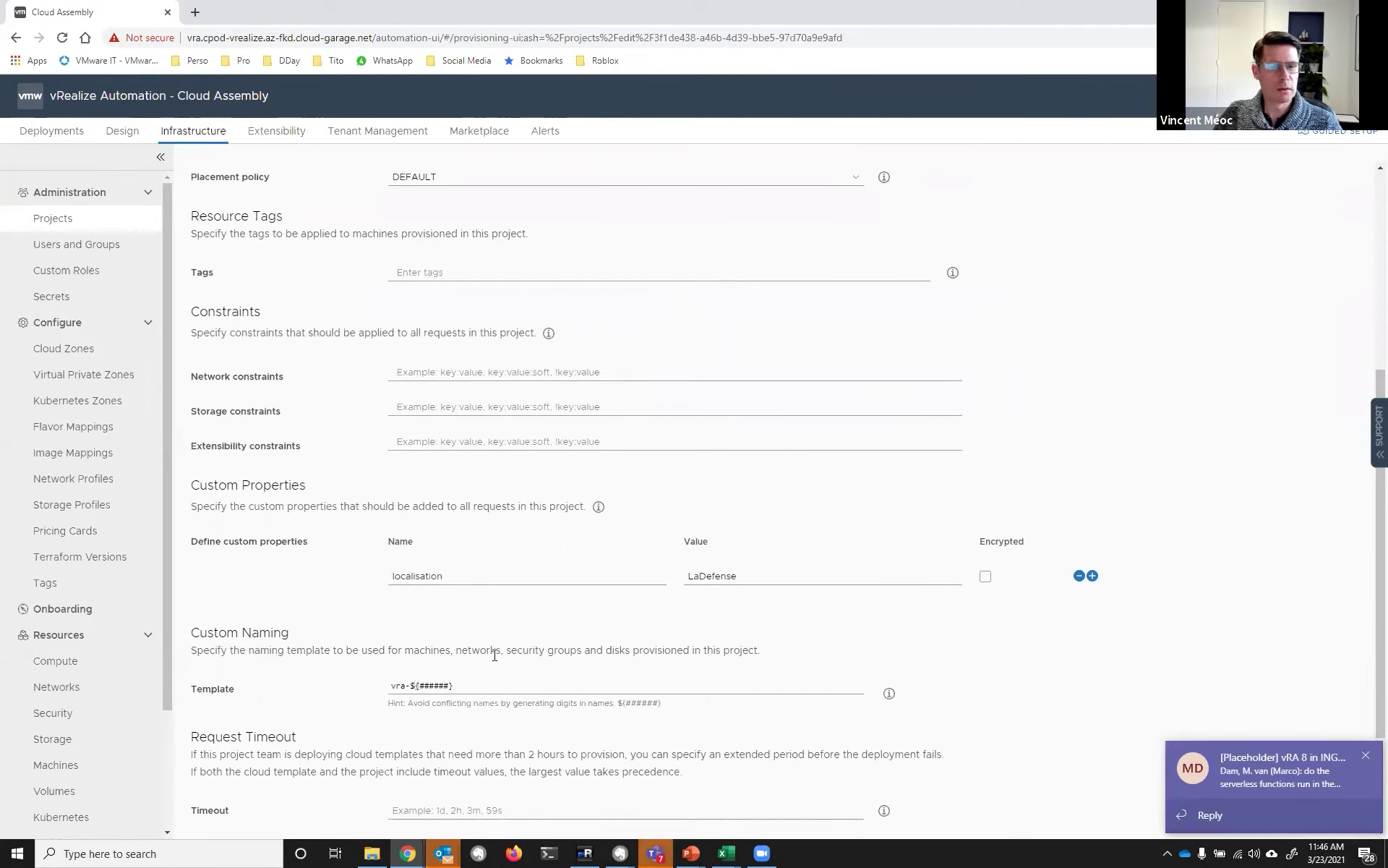
left_click_drag(454, 683, 384, 676)
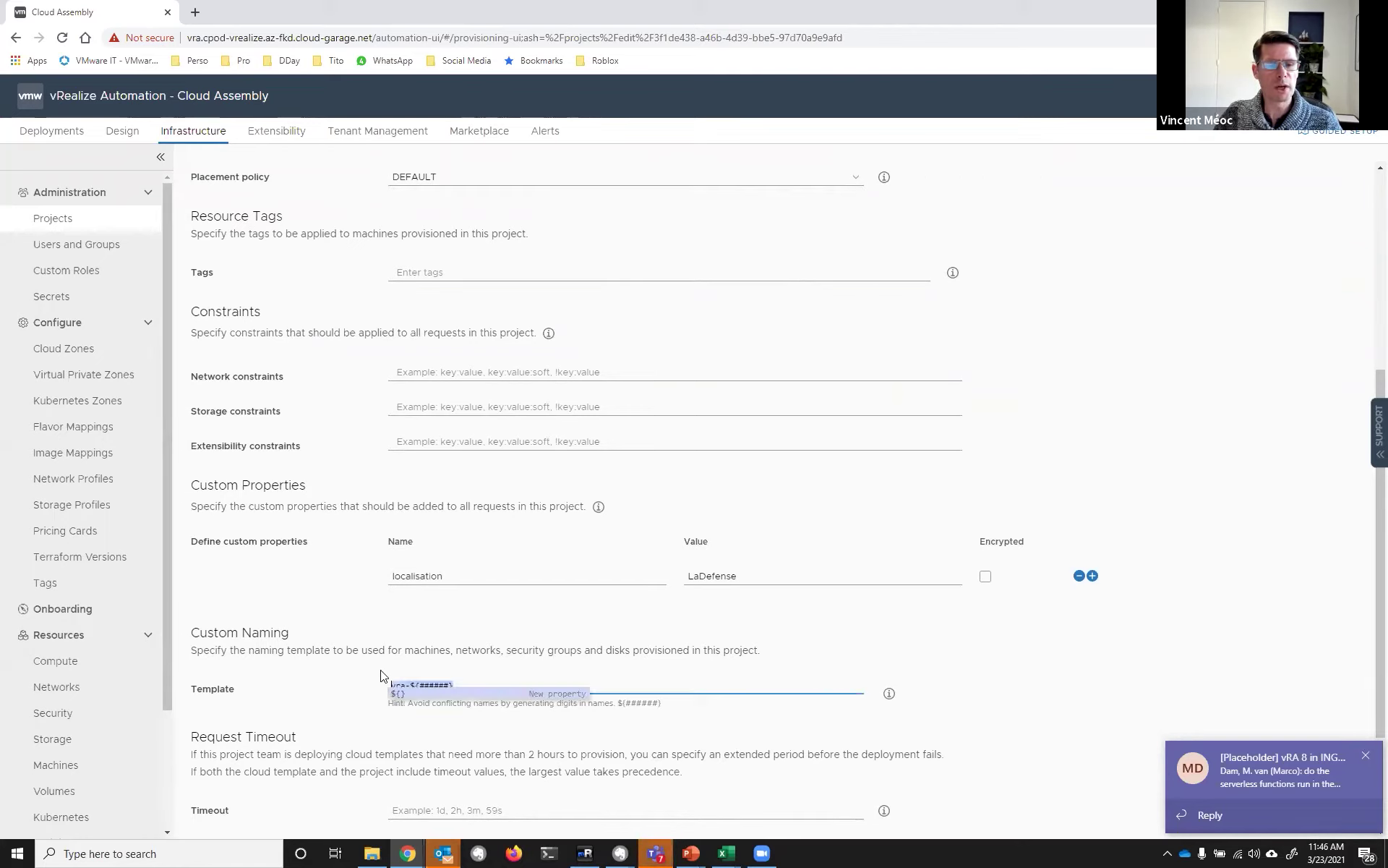
key("Escape")
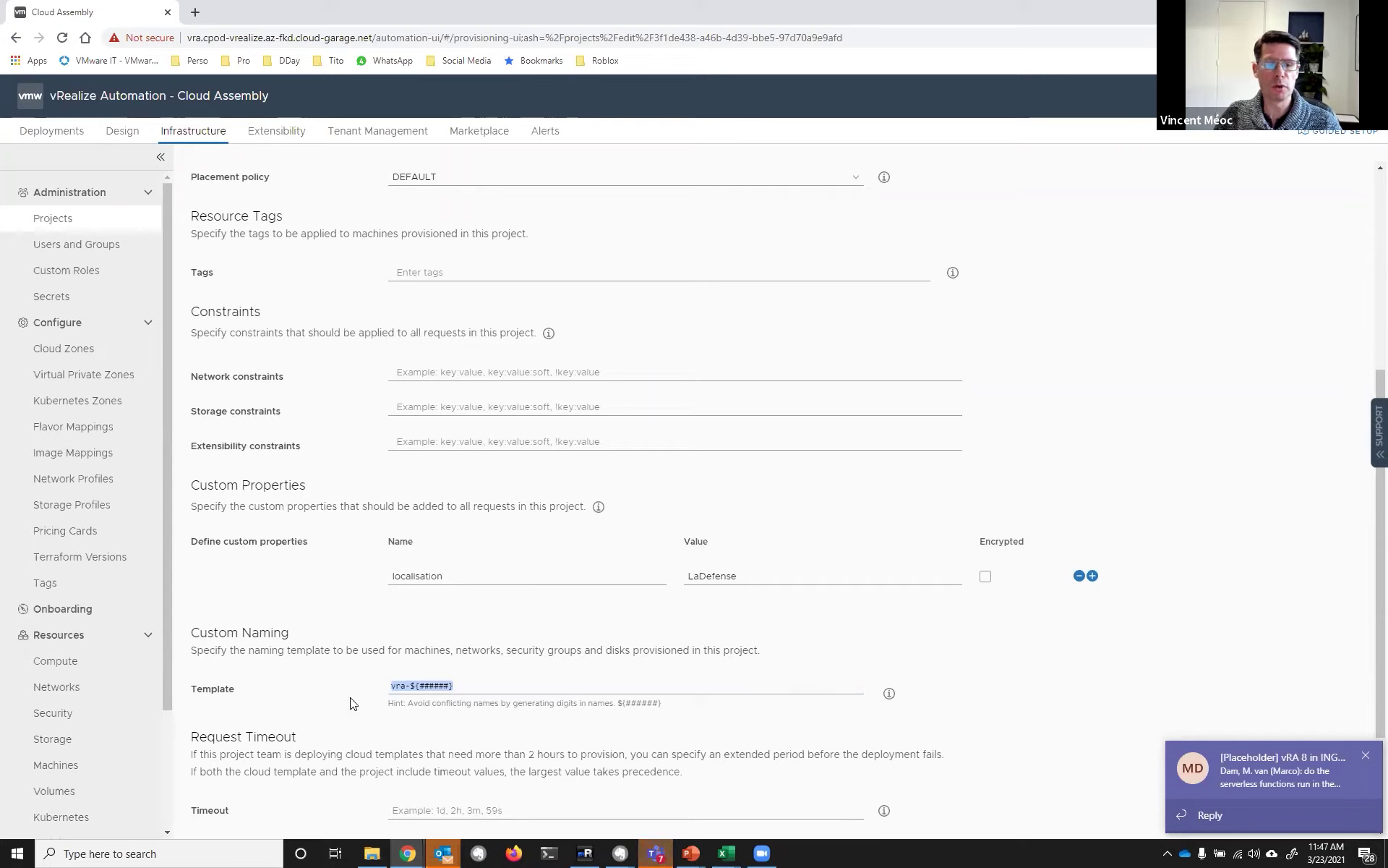
left_click(890, 692)
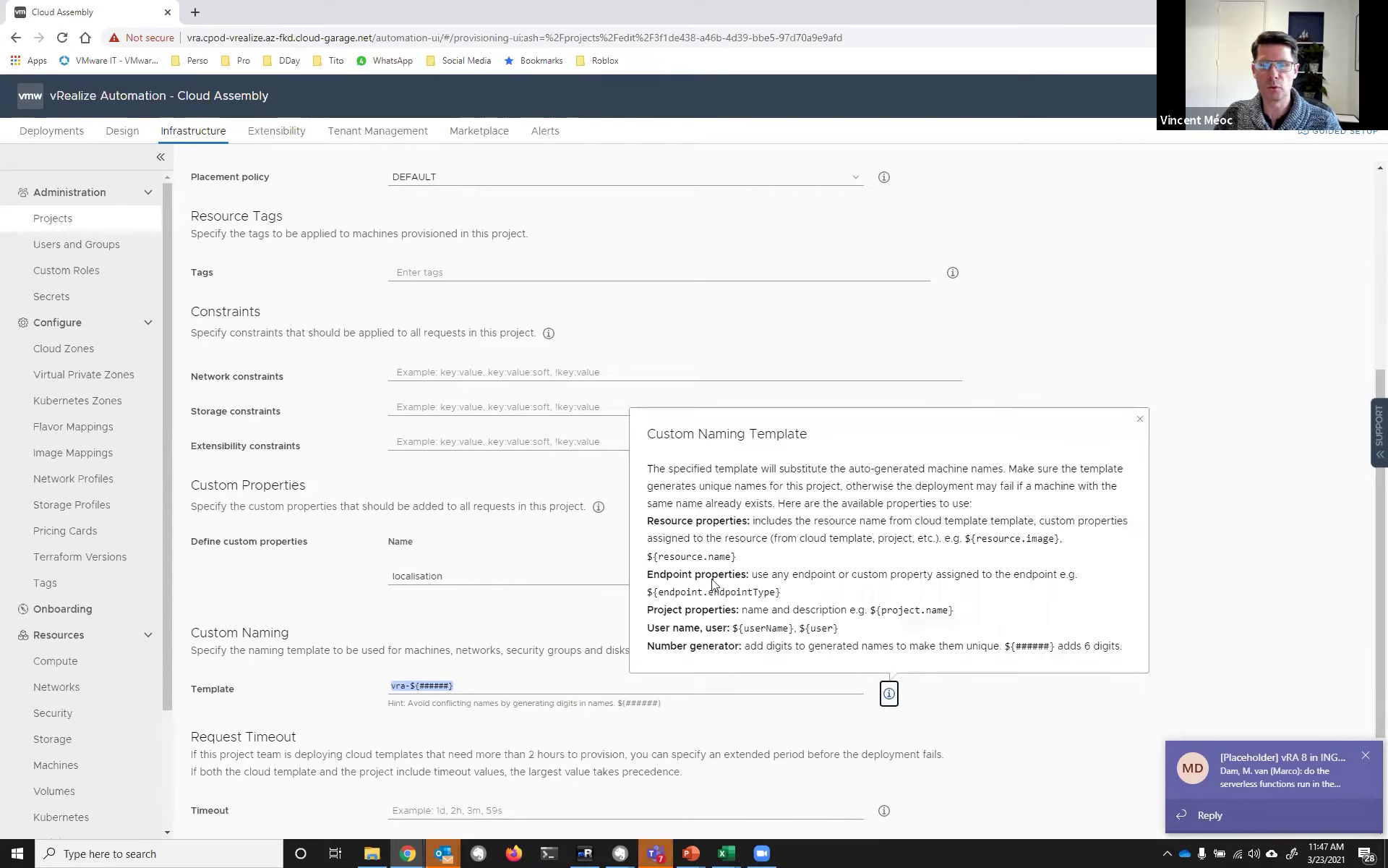
scroll(404, 717, "down", 3)
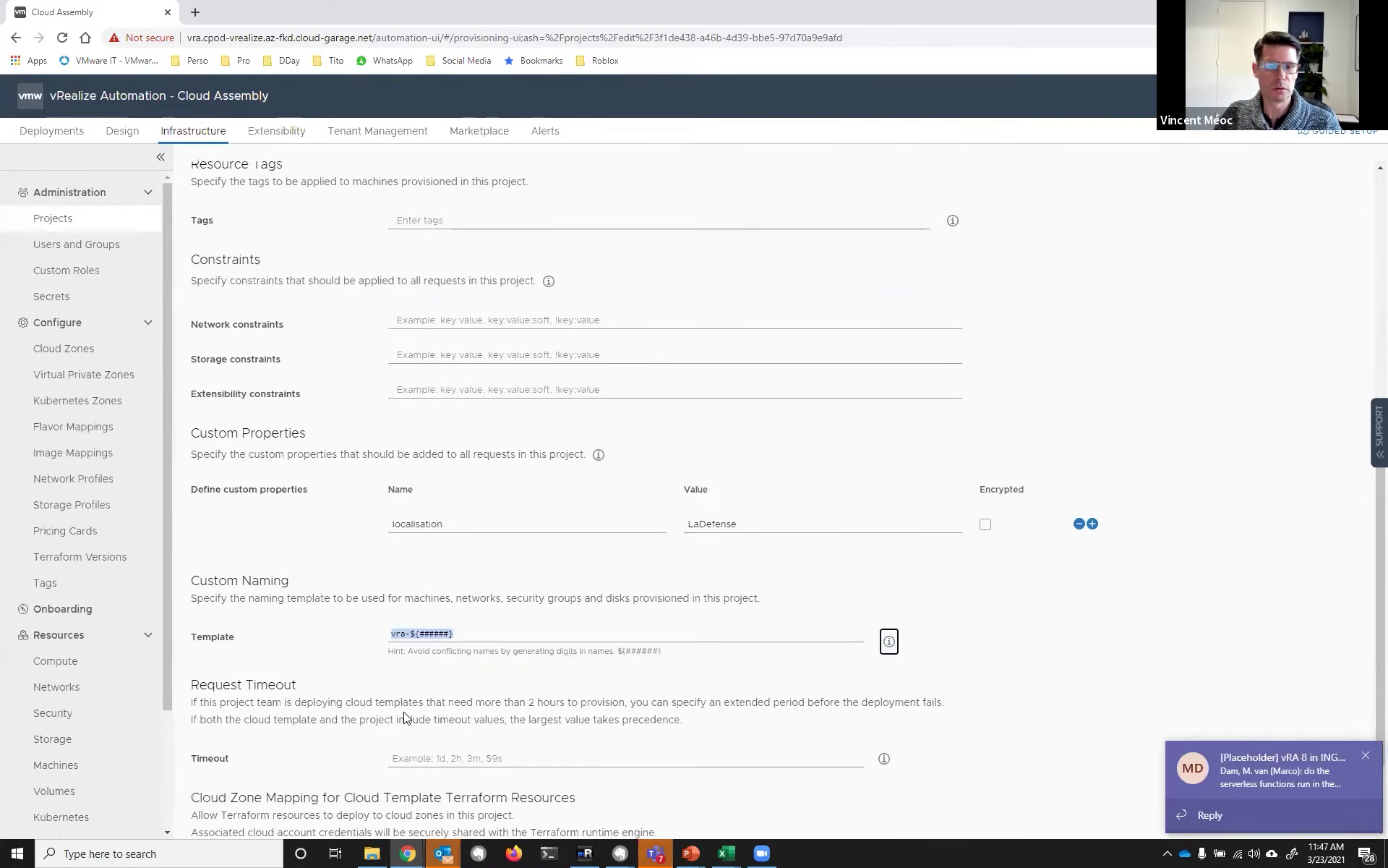
scroll(298, 479, "up", 8)
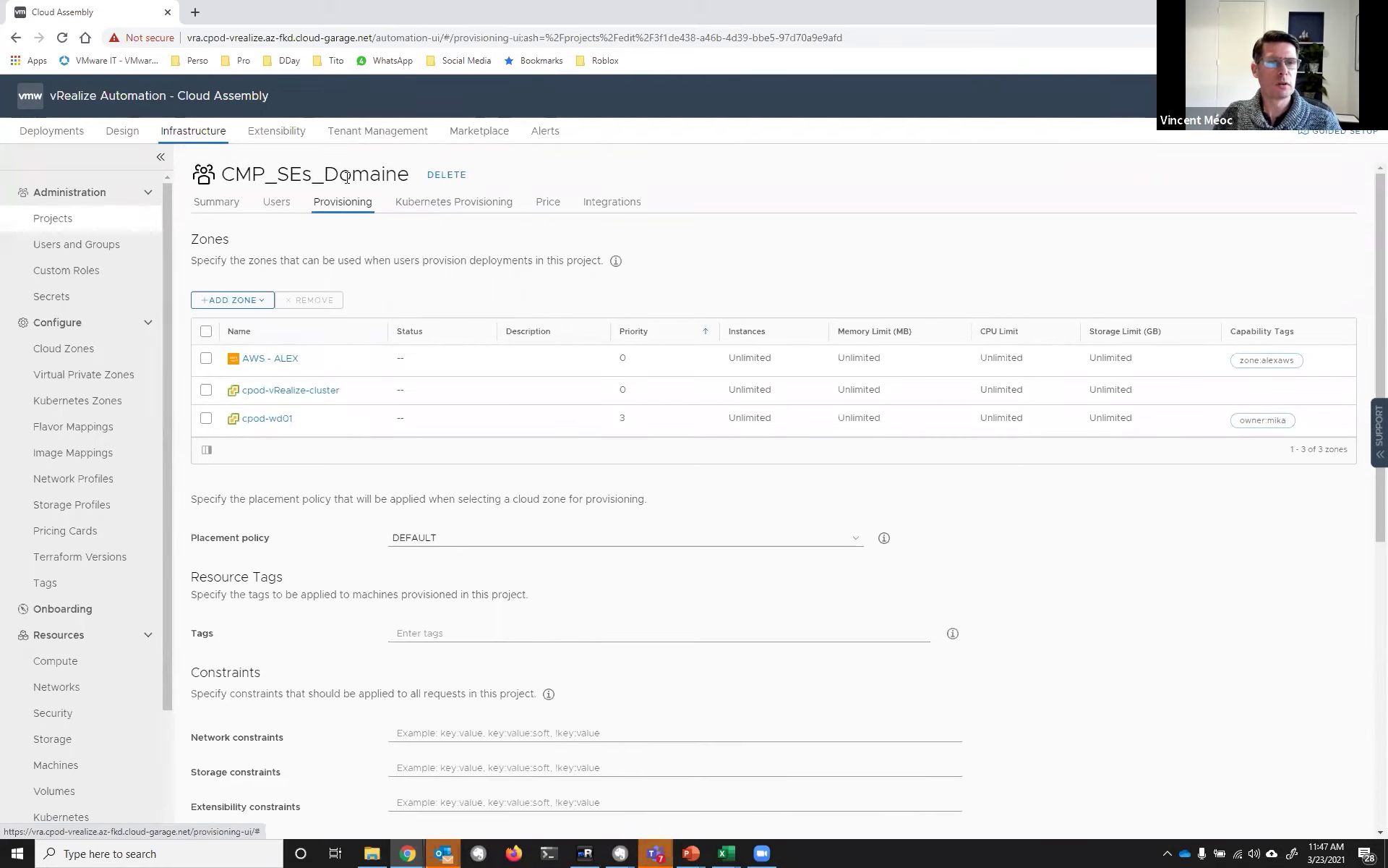
left_click(124, 134)
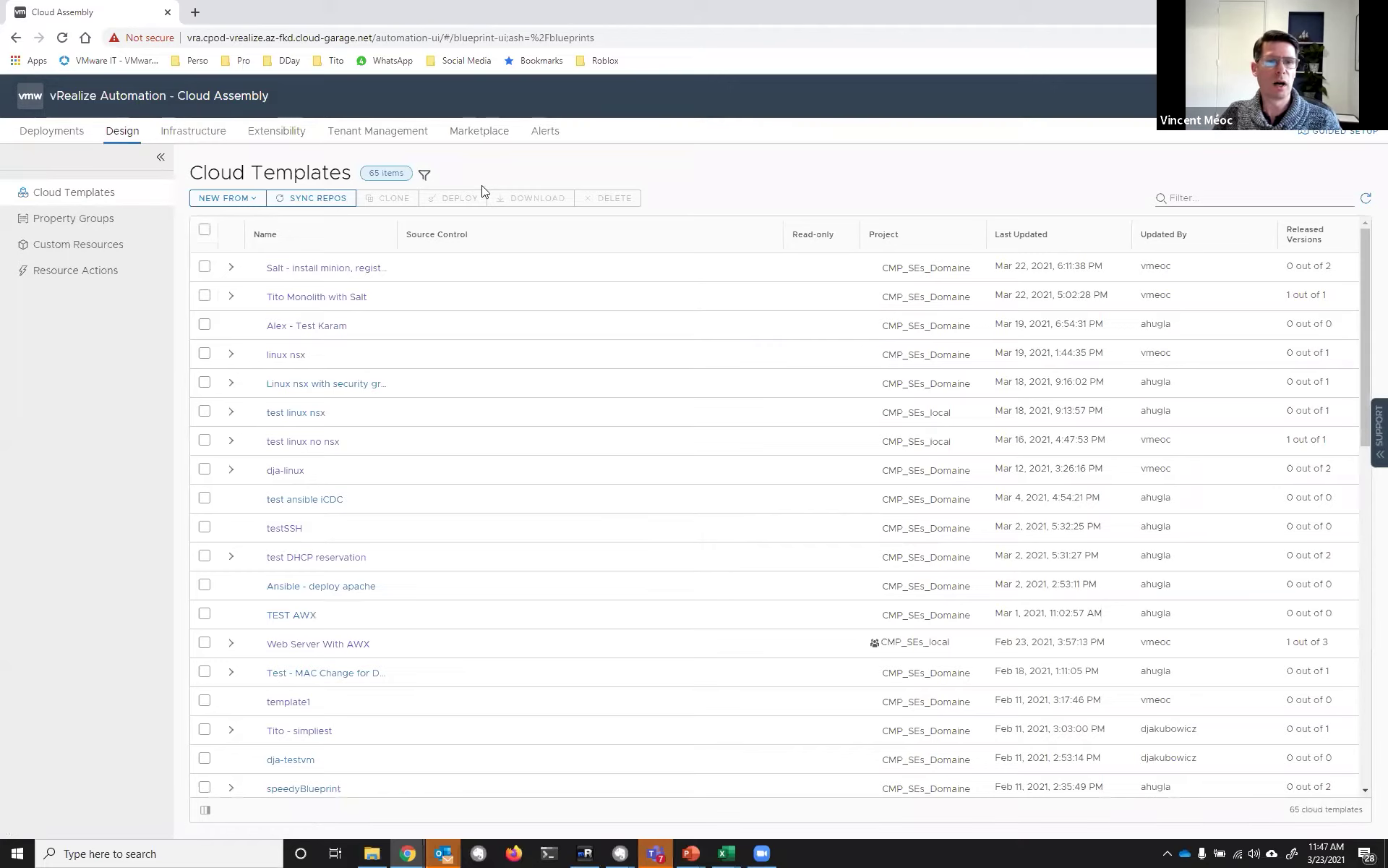
Choose New From > Blank canvas on the Cloud Templates page
left_click(228, 198)
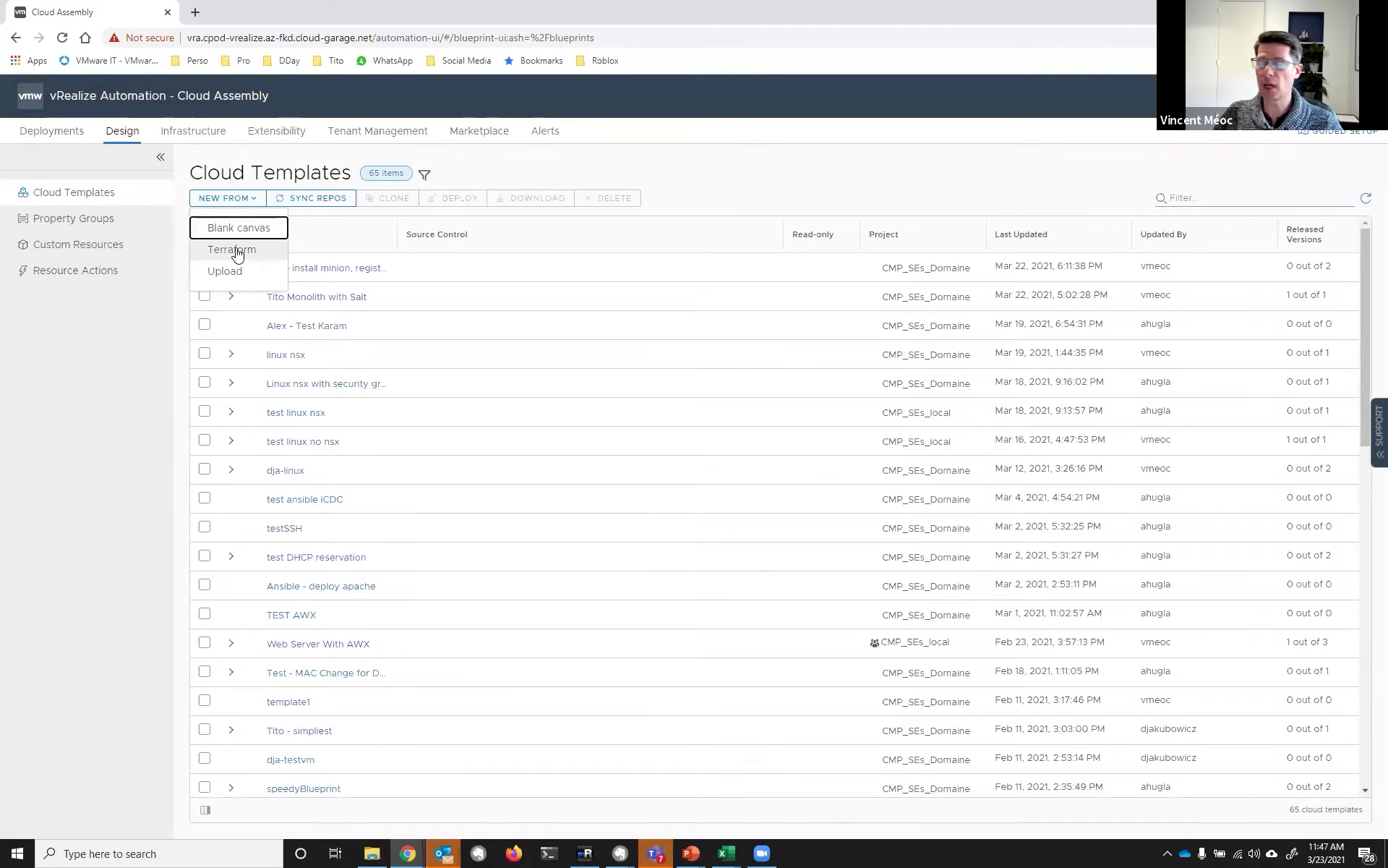
left_click(234, 228)
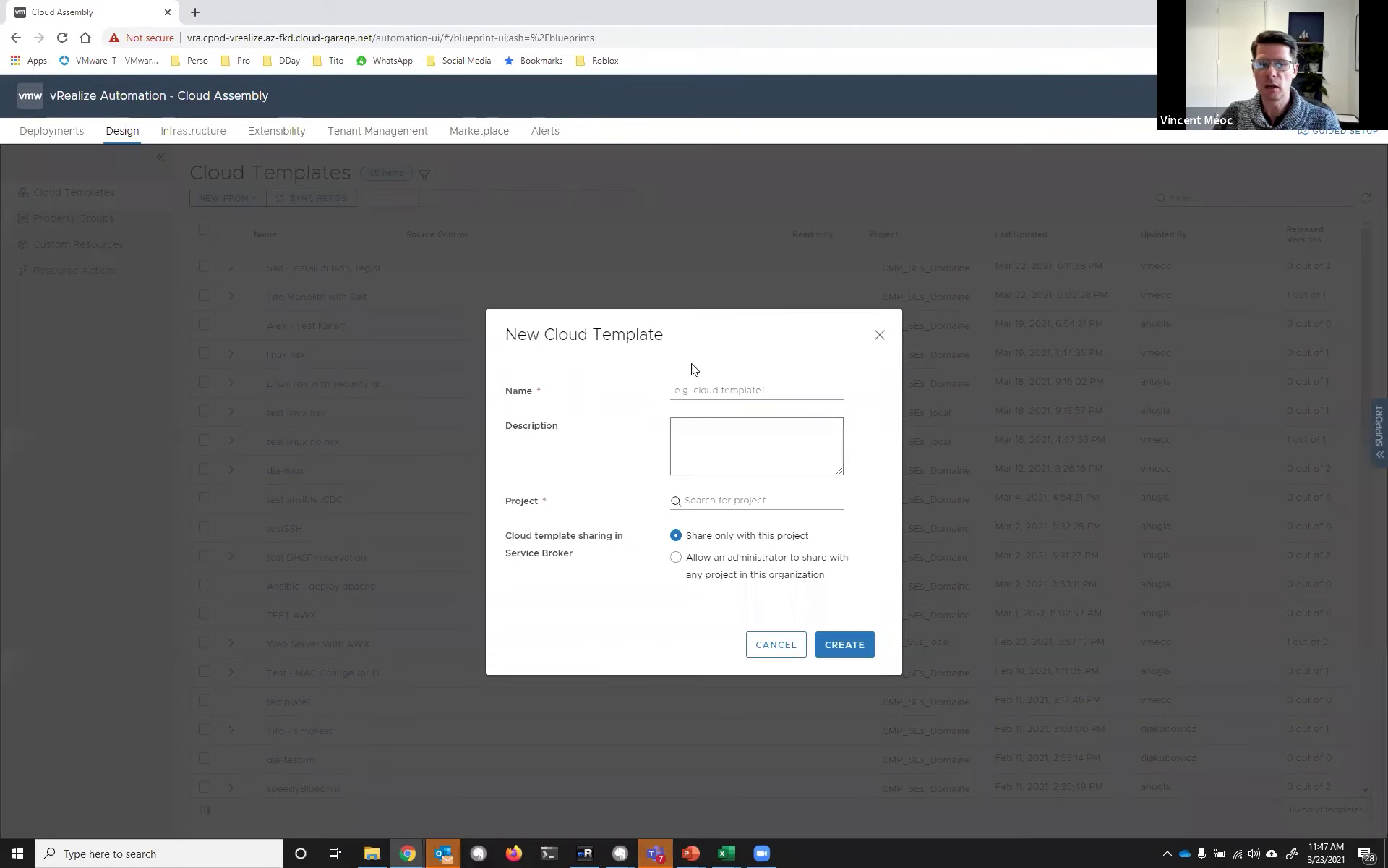
Create an empty cloud template named 'VMUG' owned by the CMP_SEs_Domaine project
left_click(715, 383)
type("VMUG")
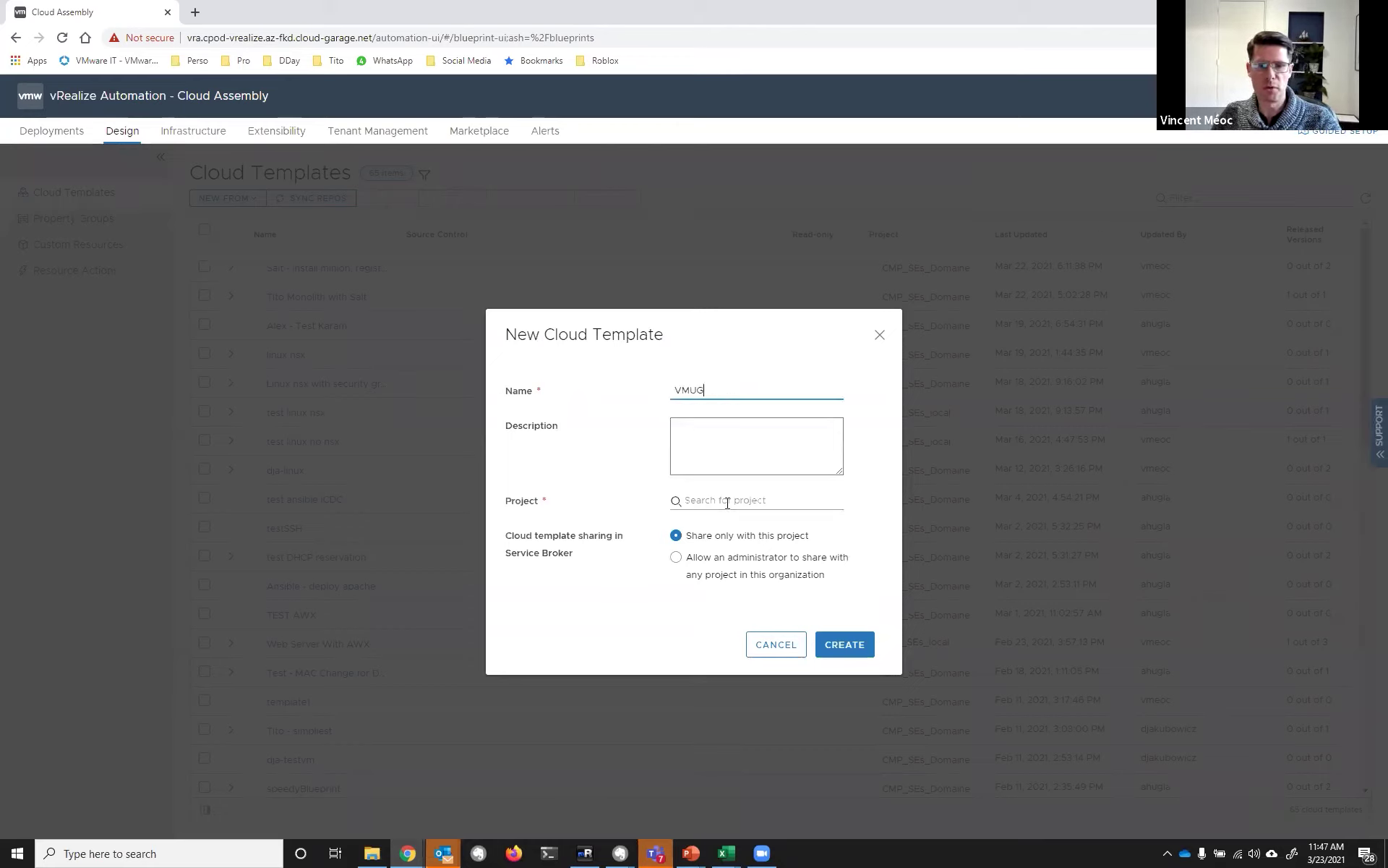
left_click(727, 500)
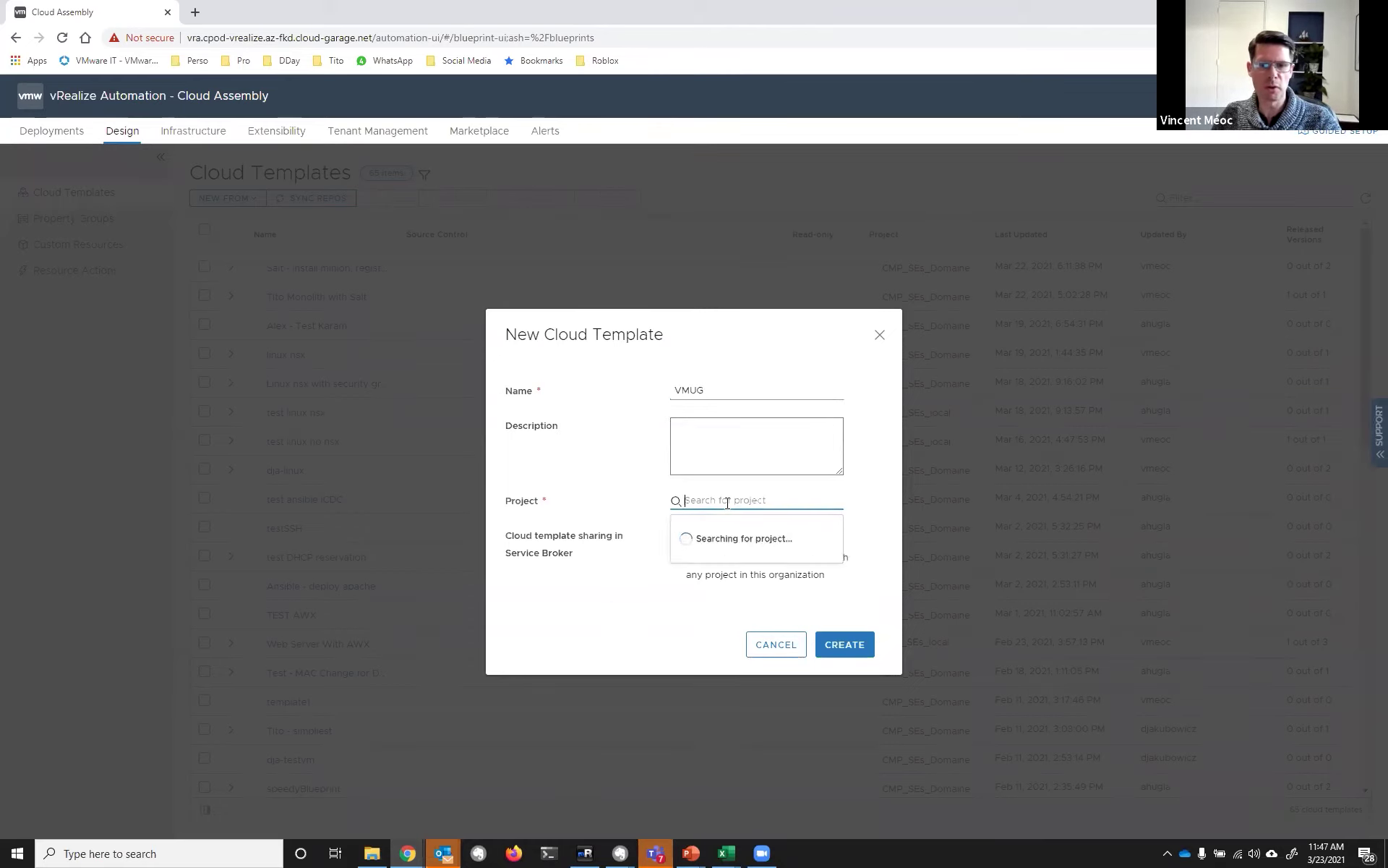
left_click(728, 536)
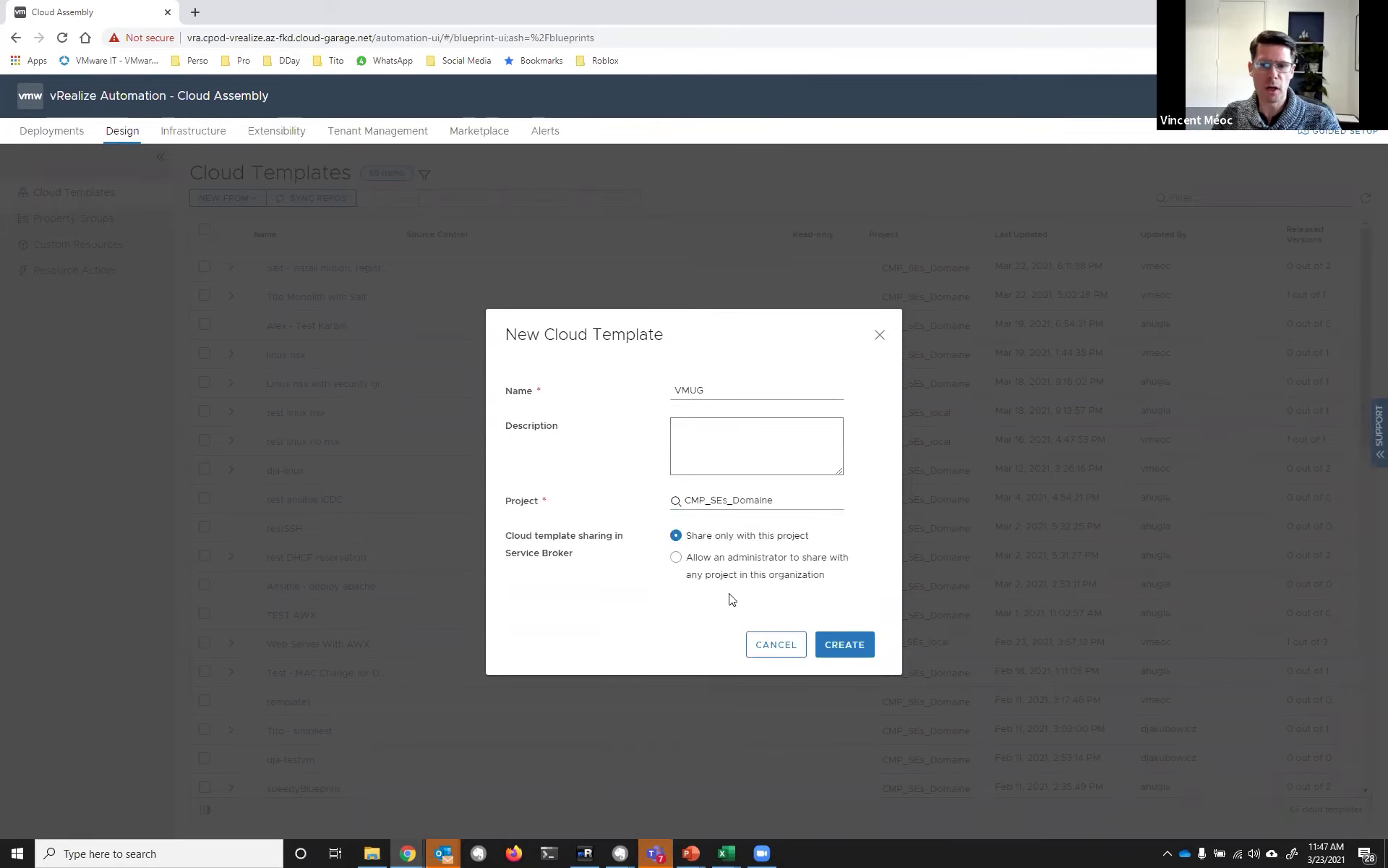
left_click(839, 645)
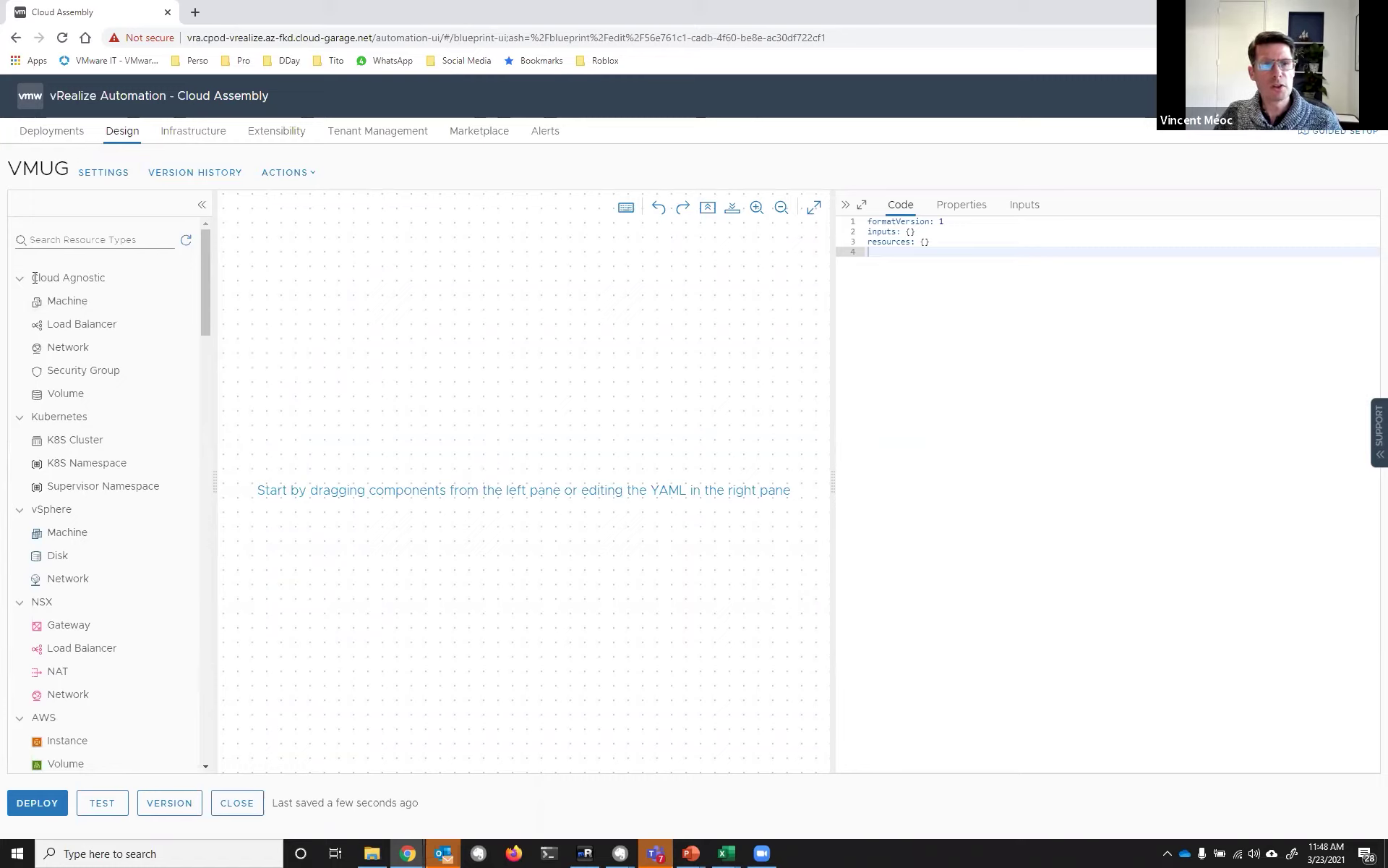
Place a cloud-agnostic machine and a load balancer on the canvas and connect them
left_click_drag(45, 278, 115, 281)
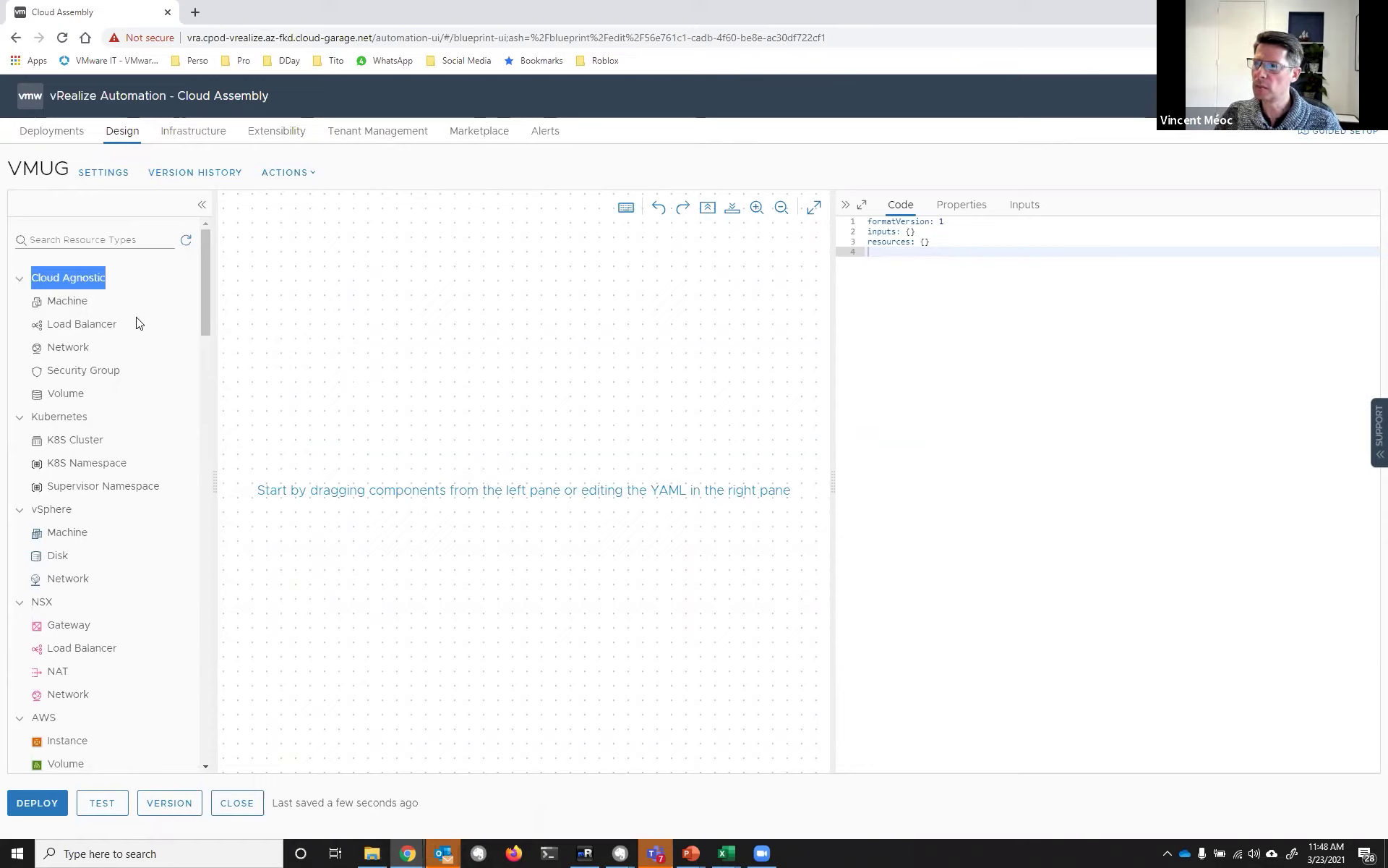
left_click_drag(67, 307, 465, 477)
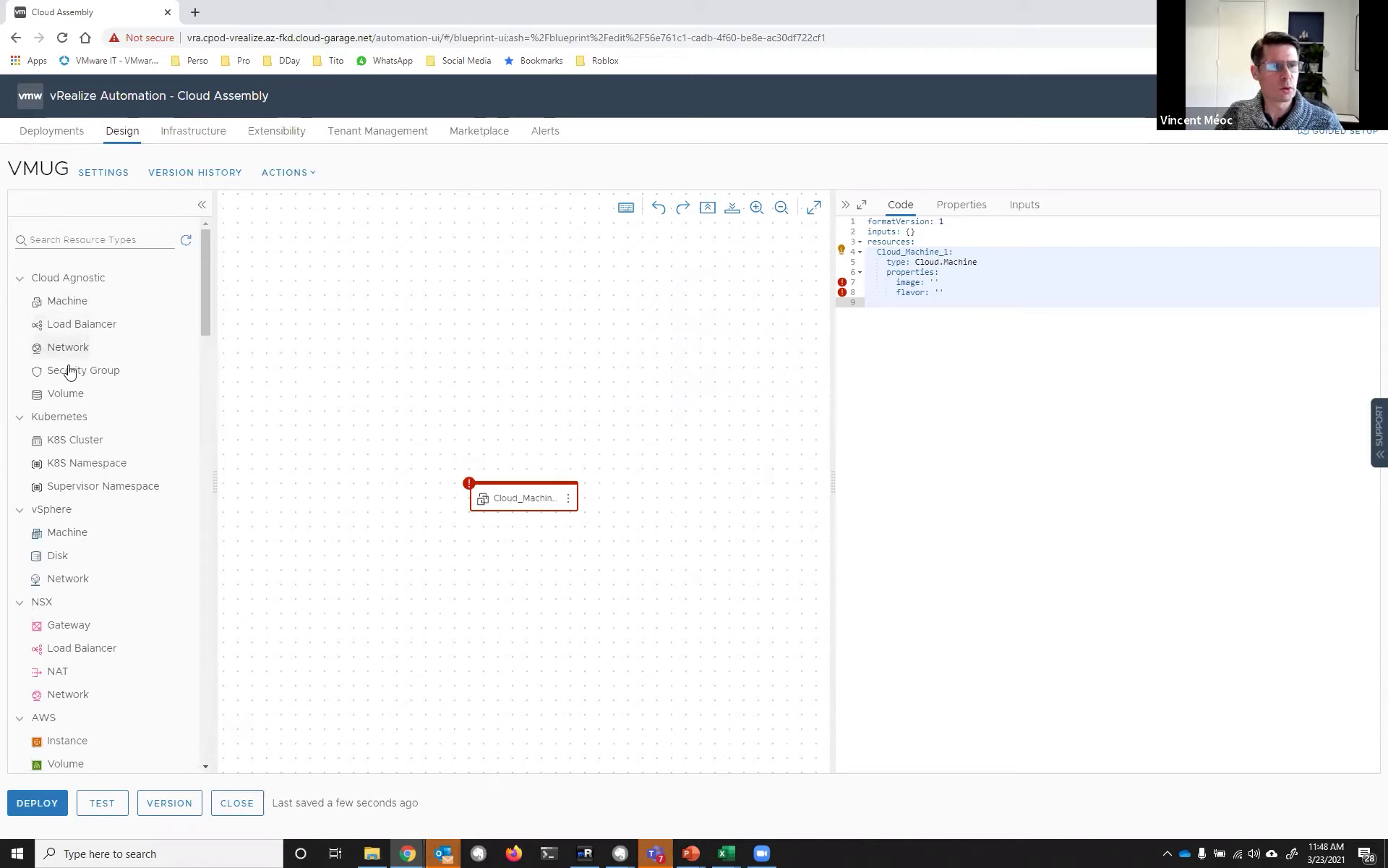
left_click_drag(57, 331, 372, 477)
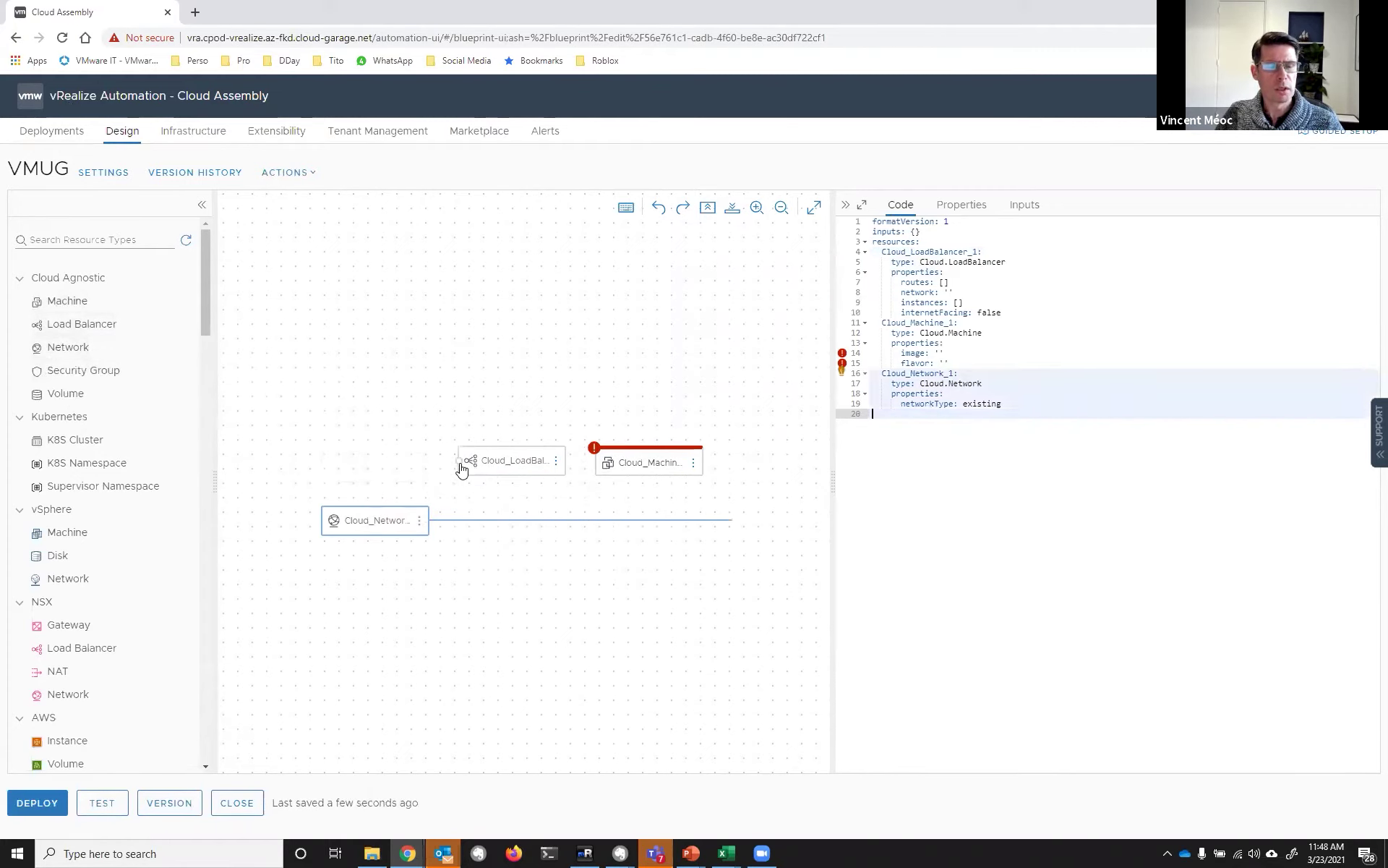
left_click_drag(456, 460, 412, 520)
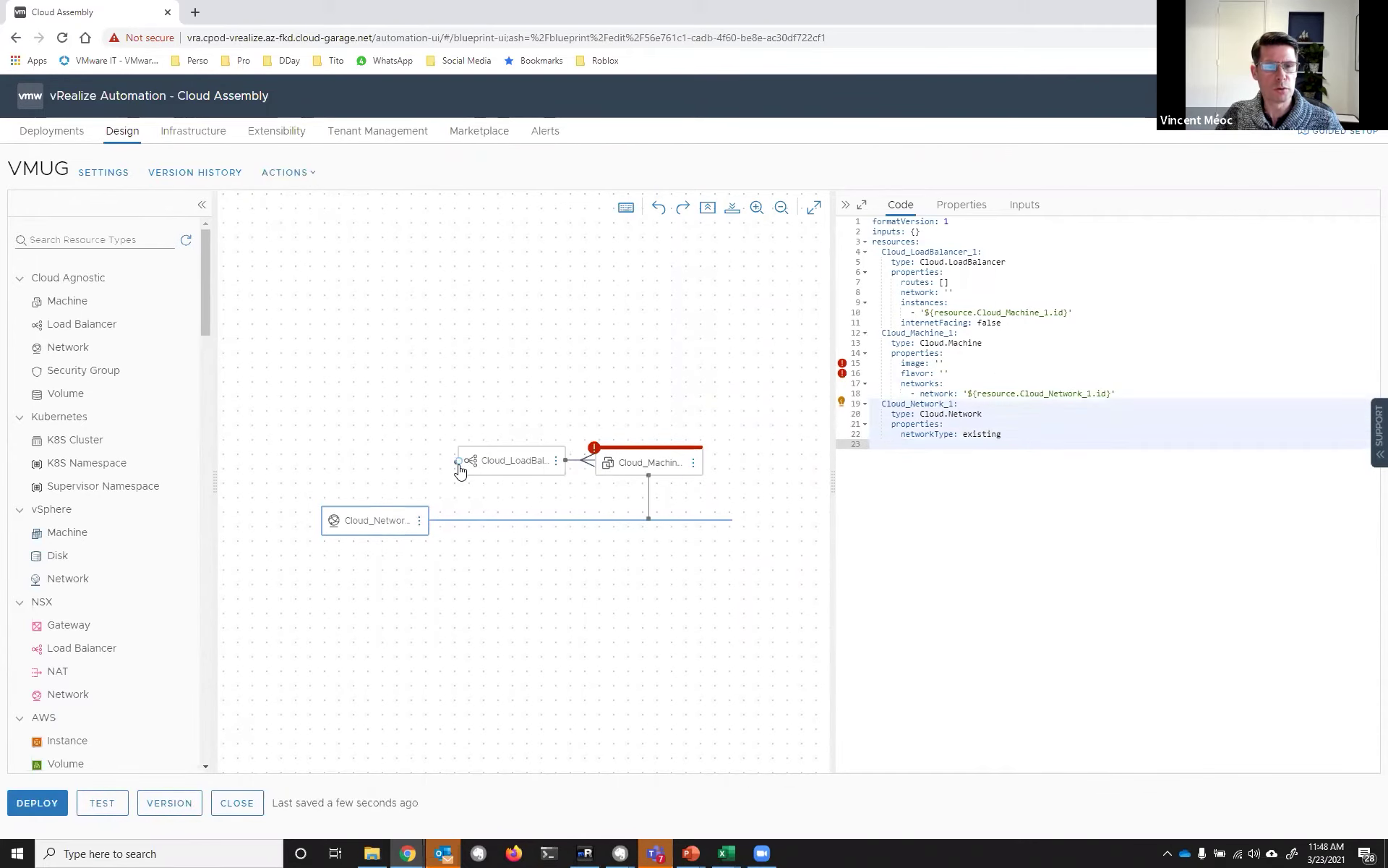
Link the load balancer to the network, then select the machine to view its code
left_click(459, 470)
left_click_drag(460, 470, 406, 527)
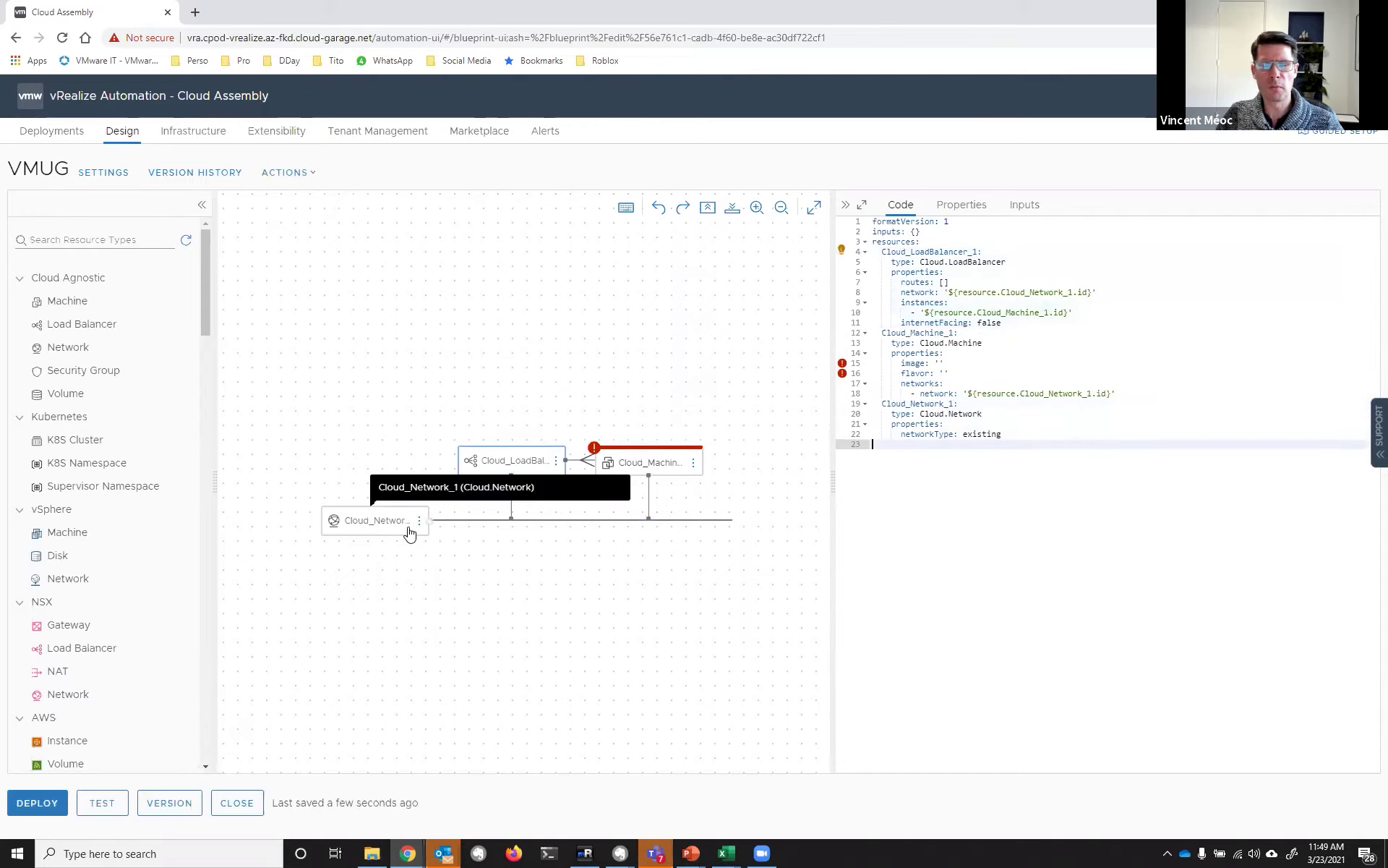
left_click(650, 473)
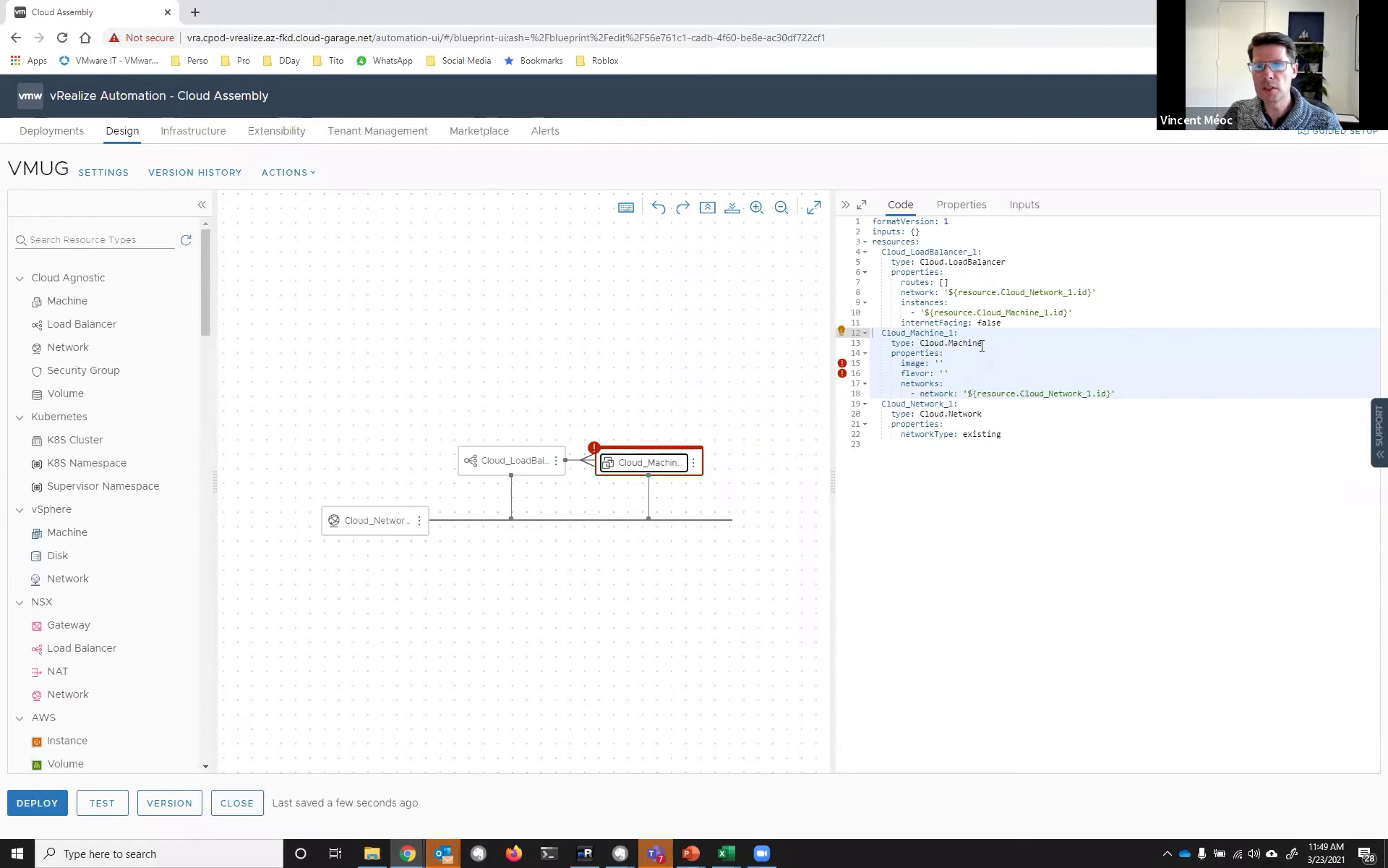
Set the machine's image to CentOS7.6 from the code suggestions
key("ctrl+space")
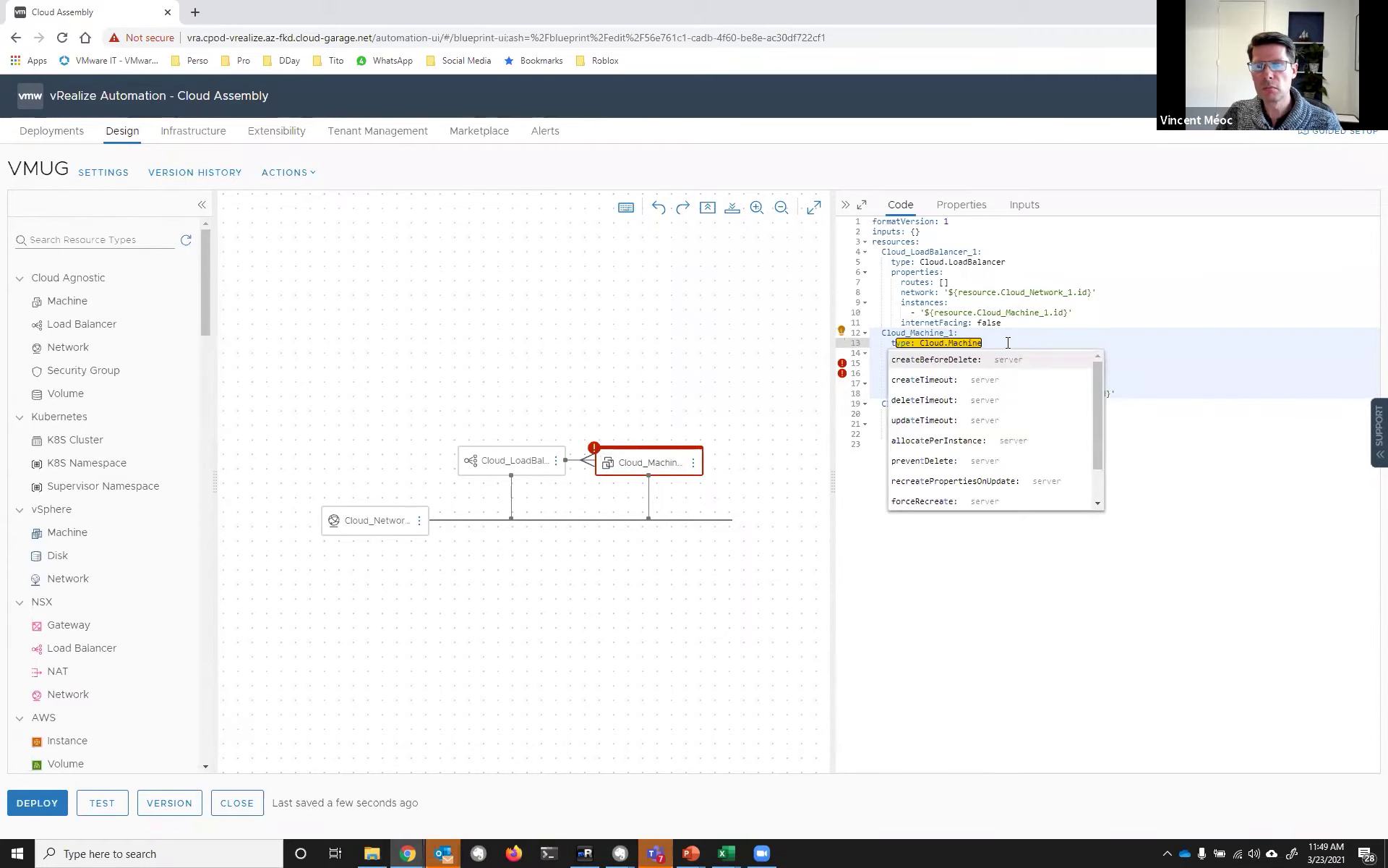
left_click(960, 485)
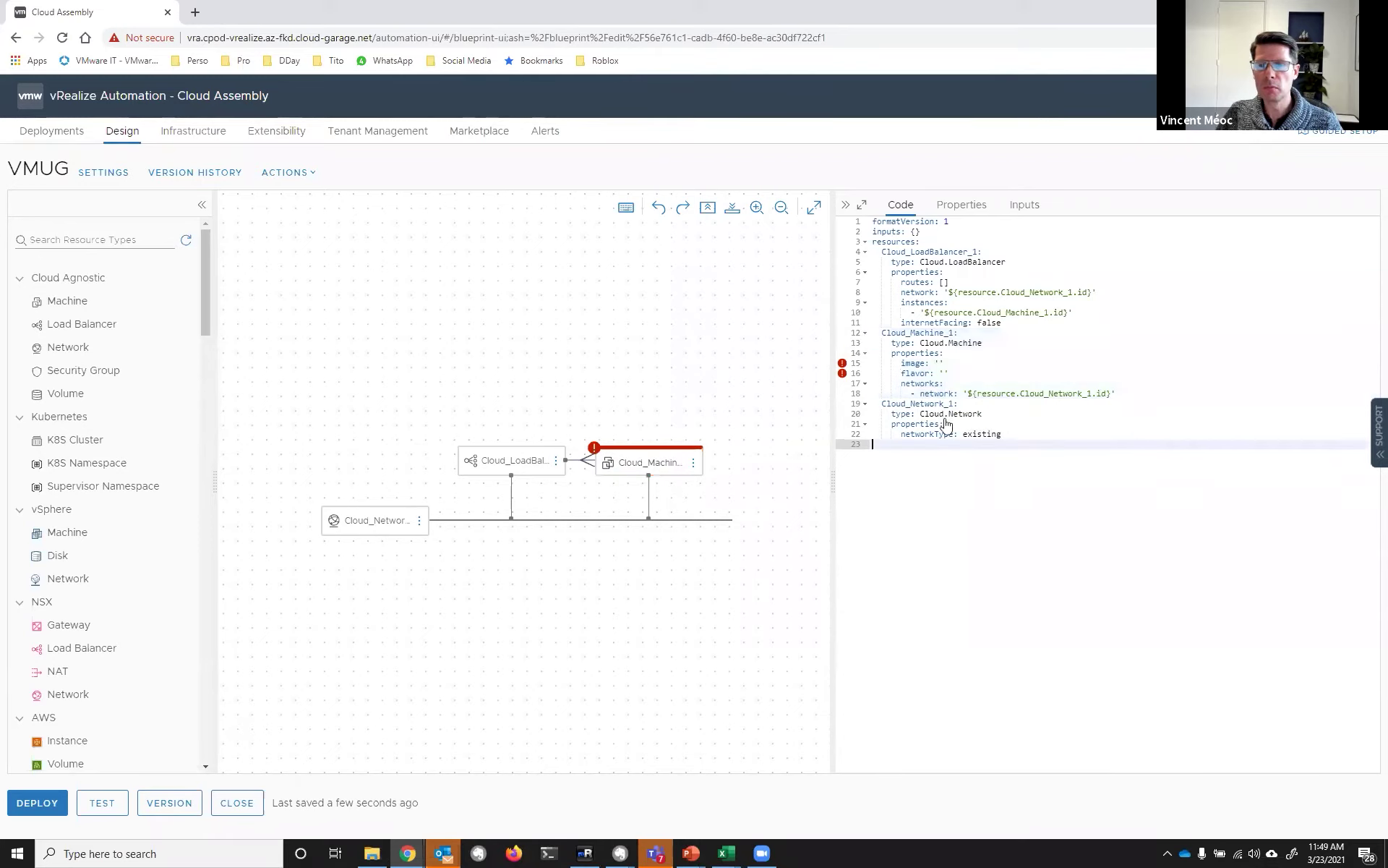
left_click(940, 362)
key("ctrl+space")
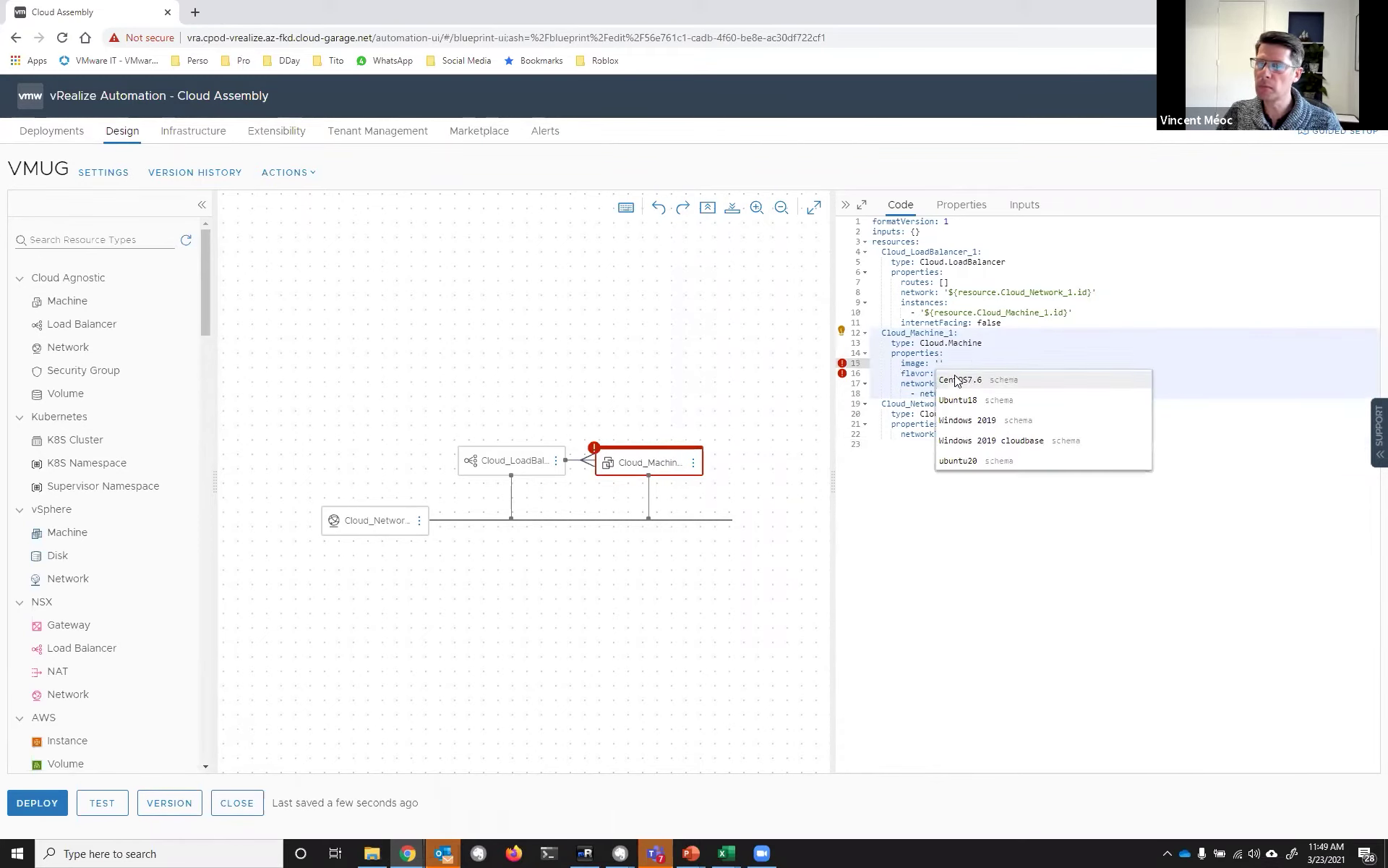
left_click(954, 378)
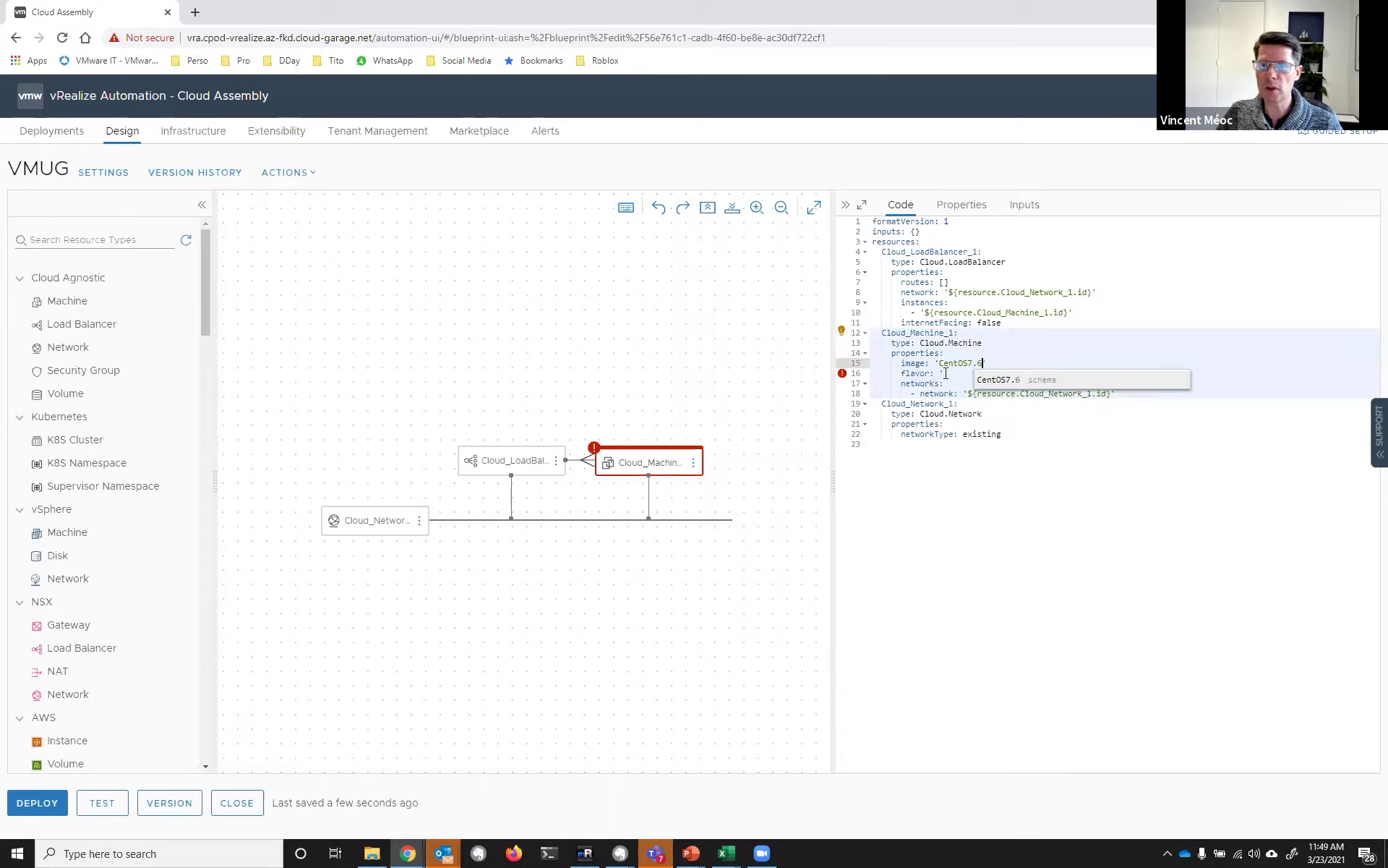
Set the machine's flavor to Medium so the code revalidates
left_click(944, 373)
key("ctrl+space")
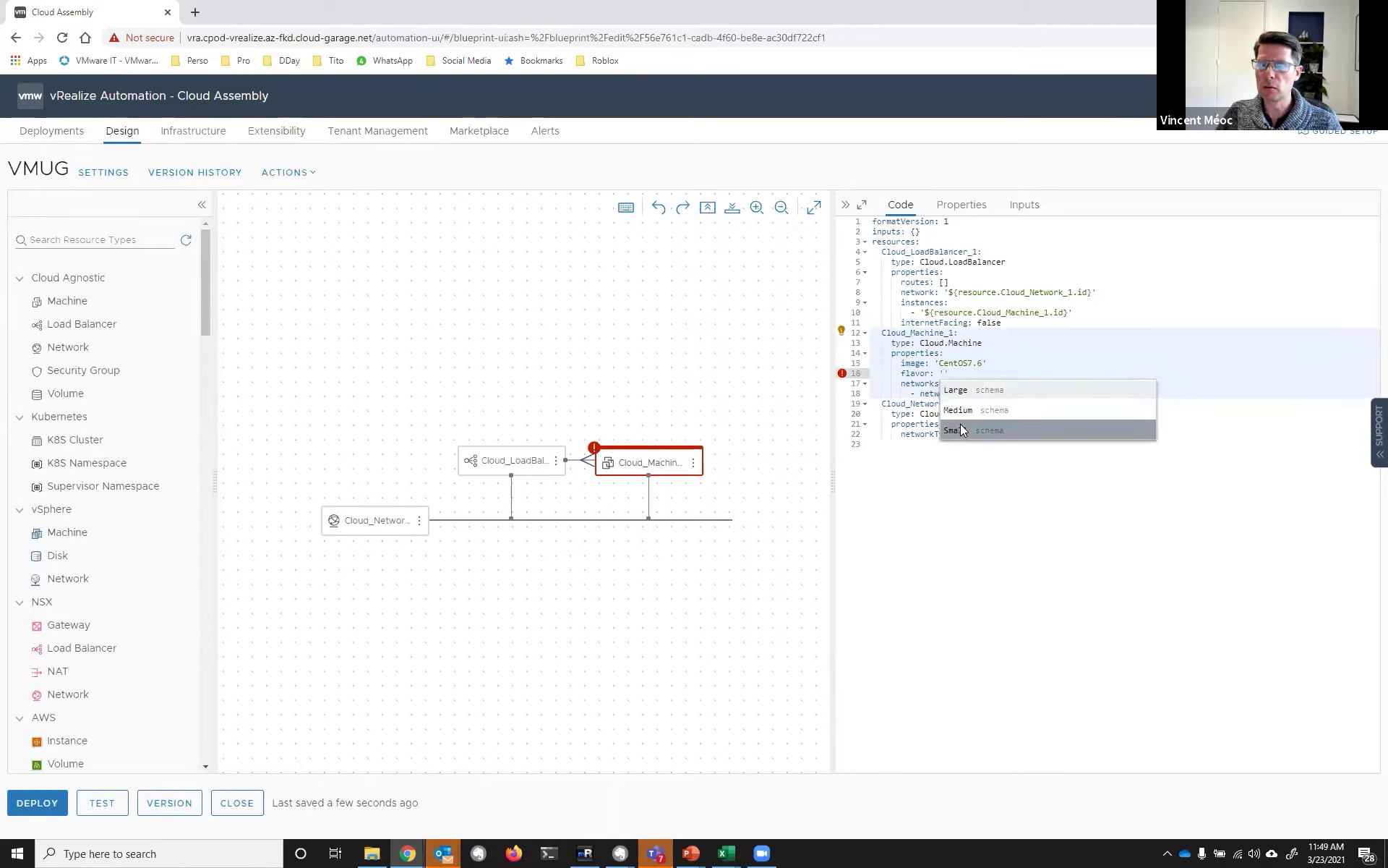
left_click(962, 411)
left_click(955, 459)
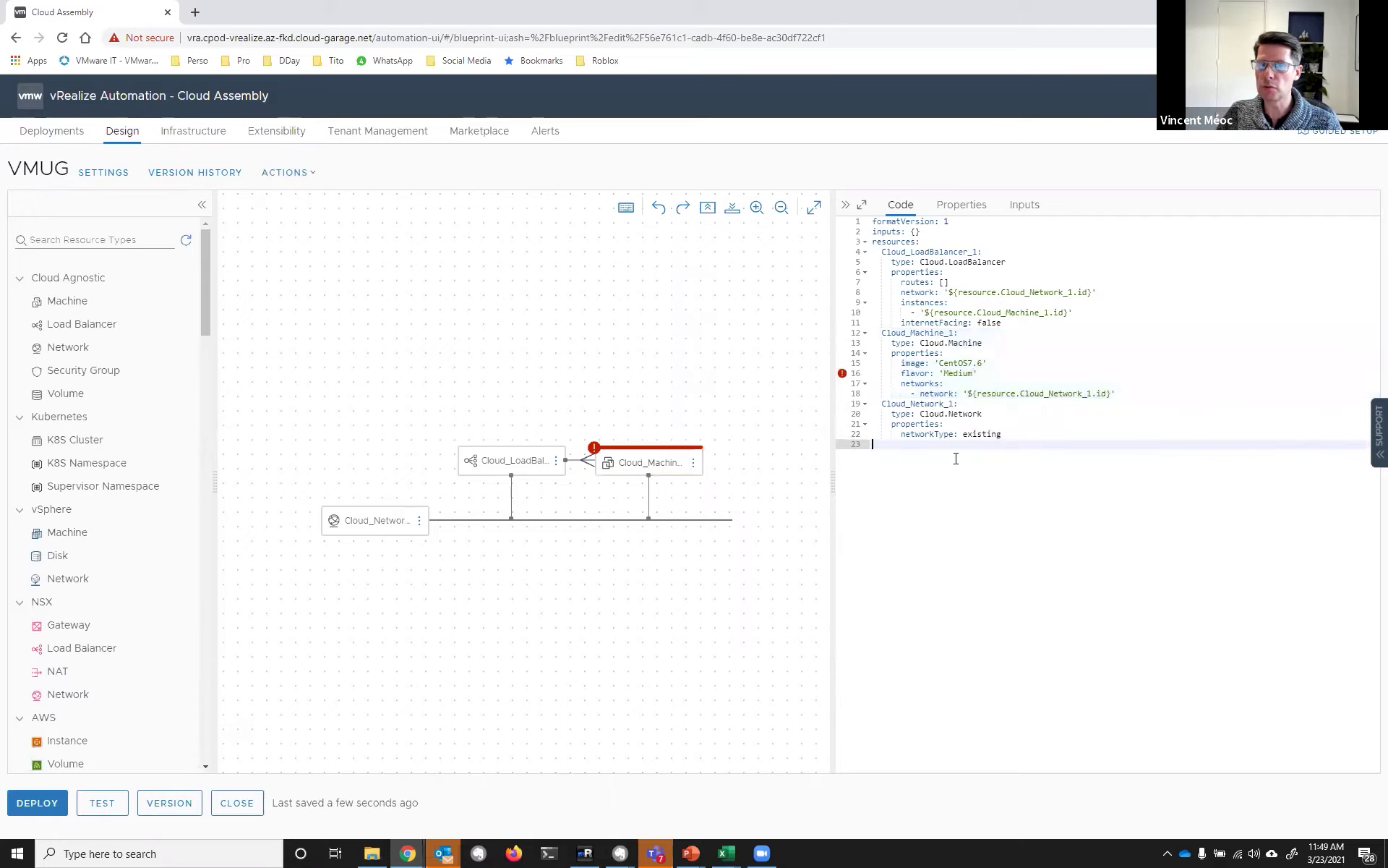
left_click(990, 374)
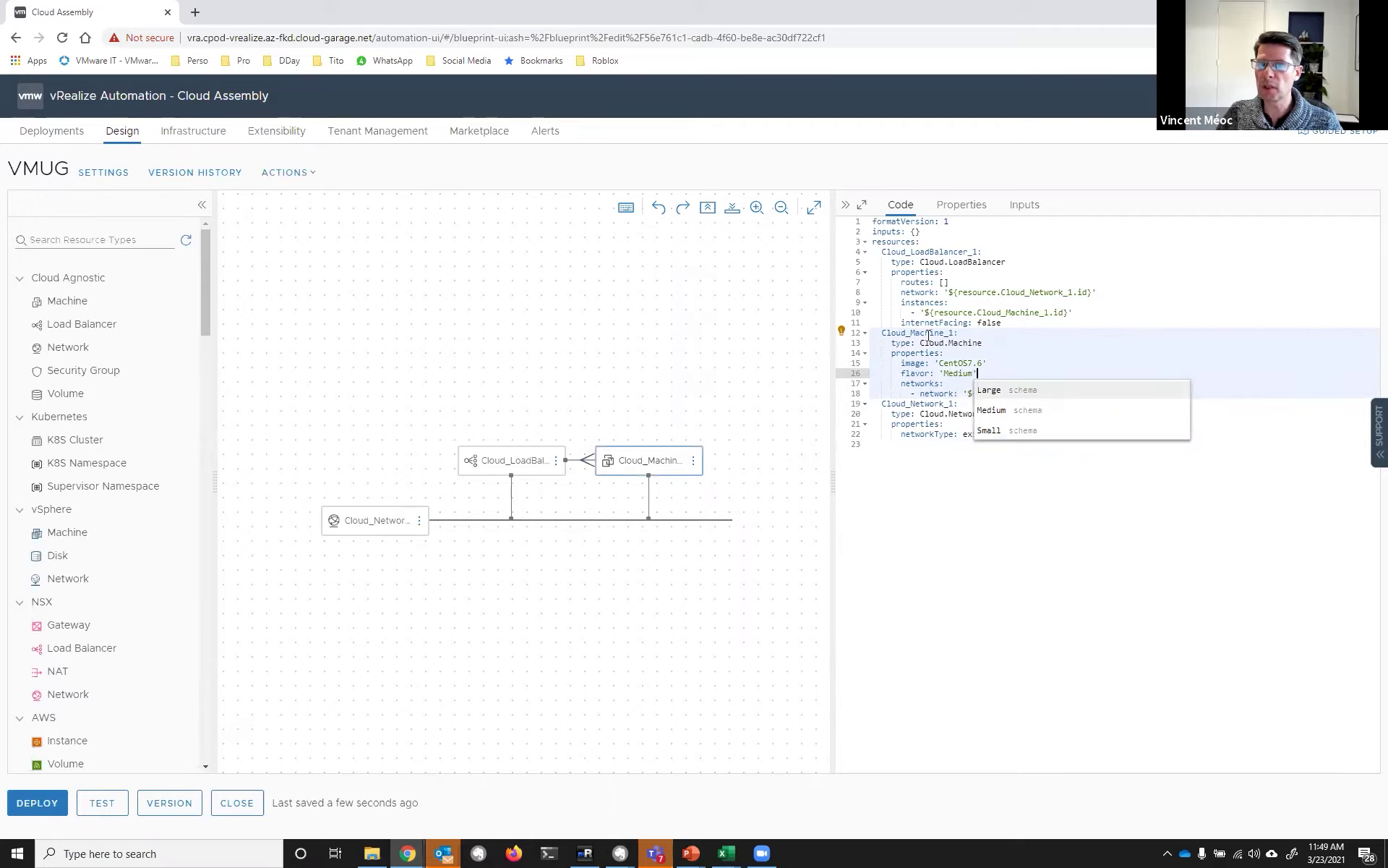
key("Escape")
Review the machine property help and start a new property line under flavor
left_click(961, 333)
left_click(926, 355, "ctrl")
left_click_drag(868, 276, 877, 462)
left_click(981, 372)
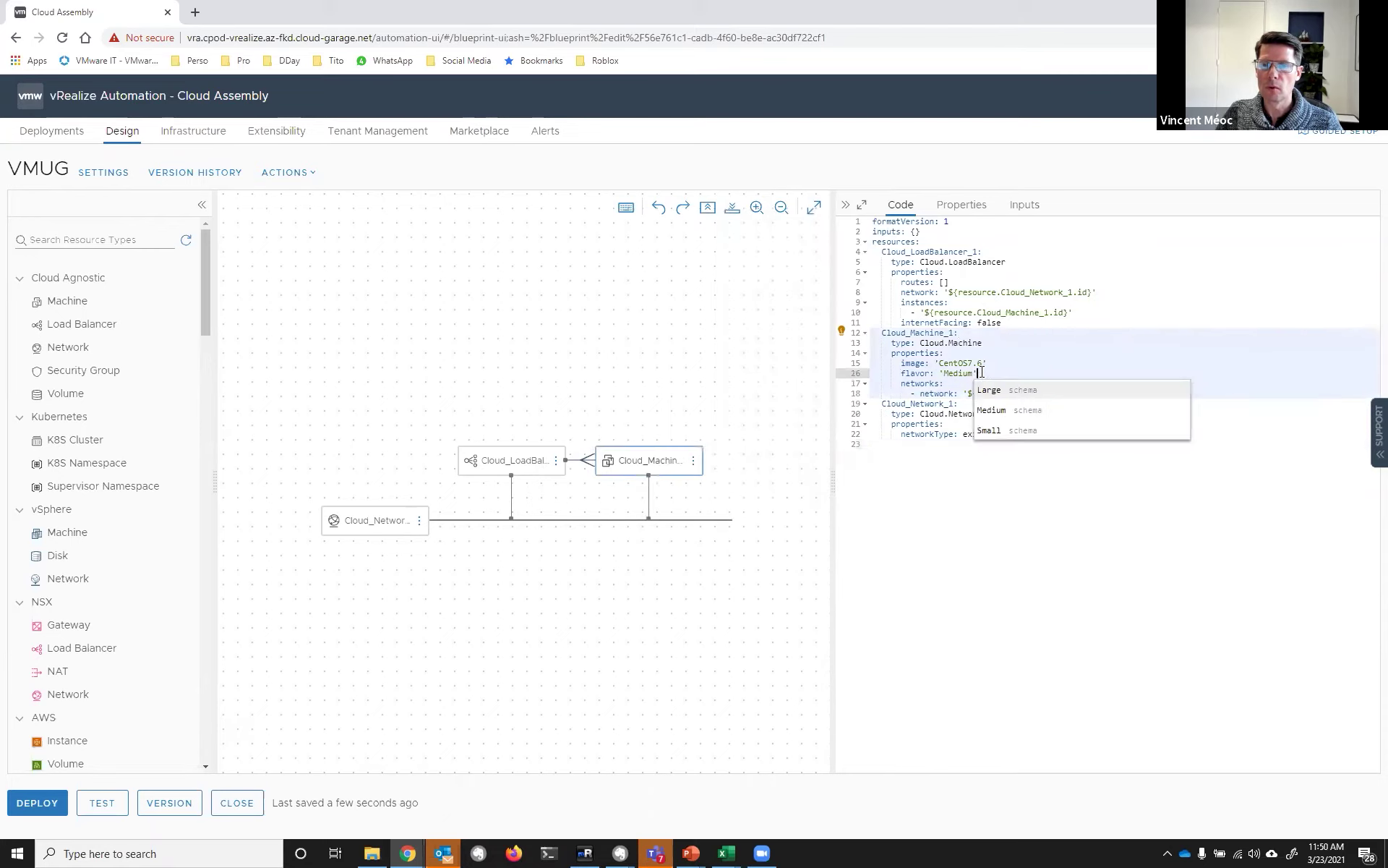
key("Escape")
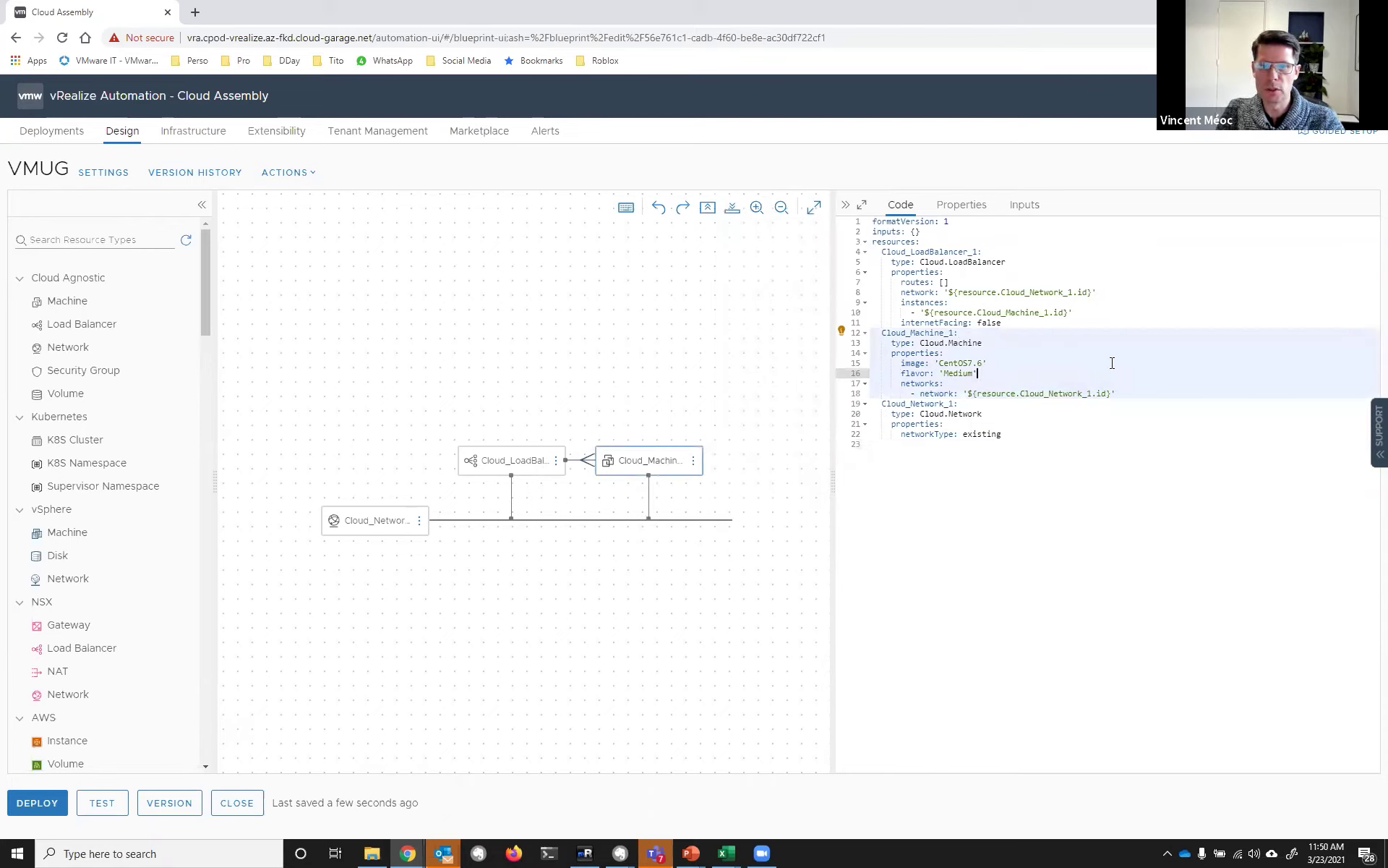
key("Return")
Add 'count: 5' to the machine's properties in the YAML
type("coubnt")
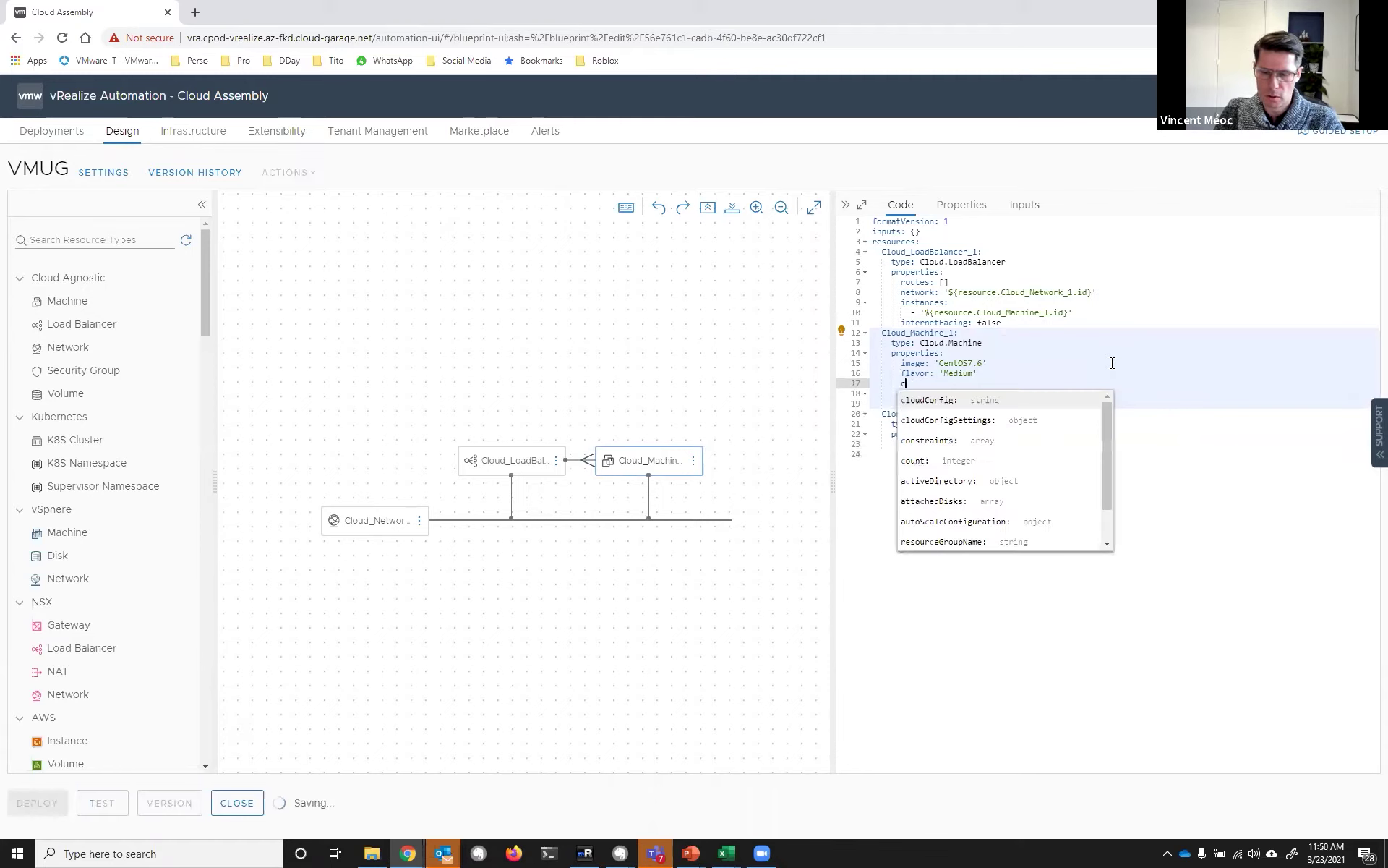
key("BackSpace")
key("BackSpace")
key("BackSpace")
key("BackSpace")
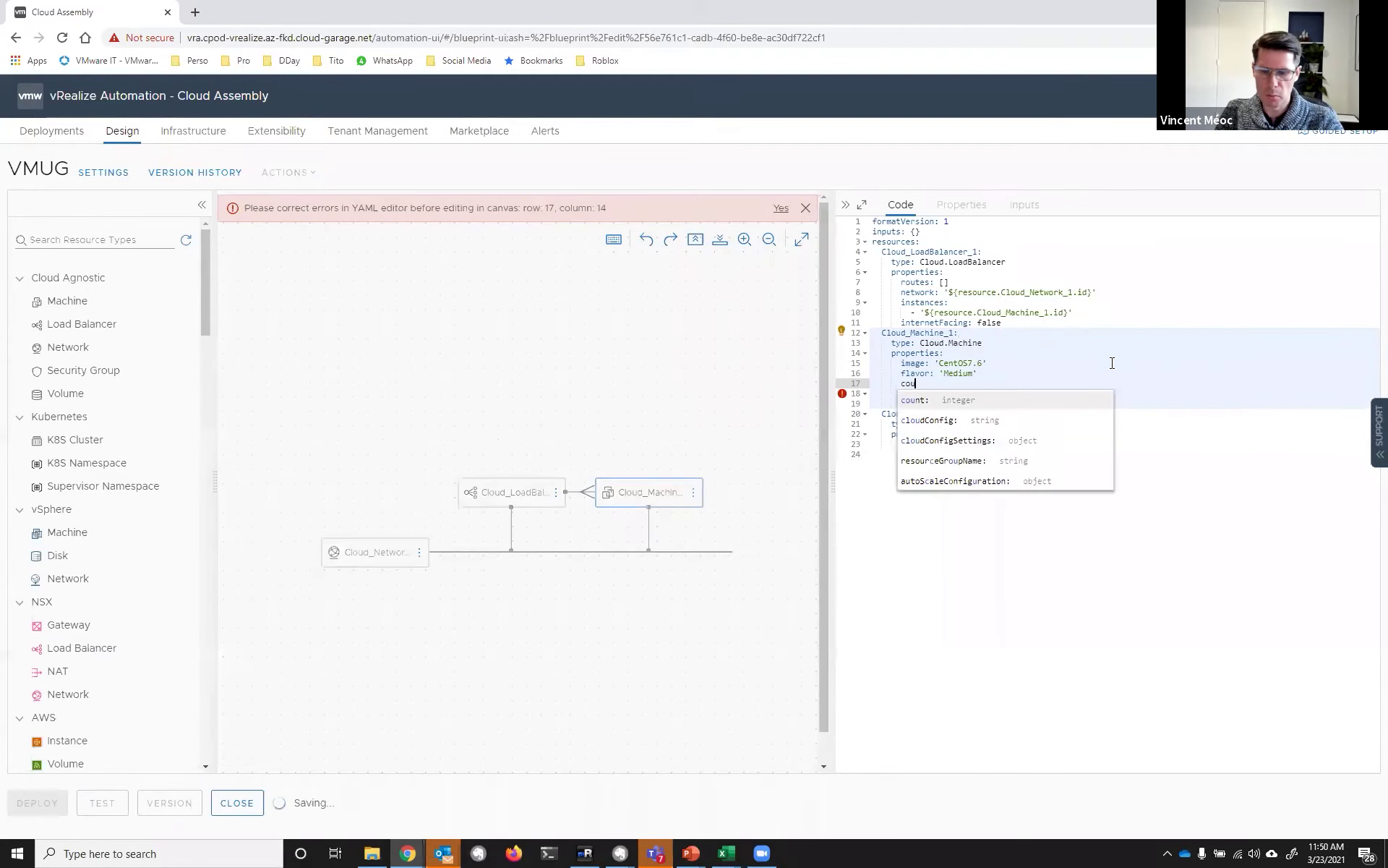
type("nt")
key("BackSpace")
key("BackSpace")
key("BackSpace")
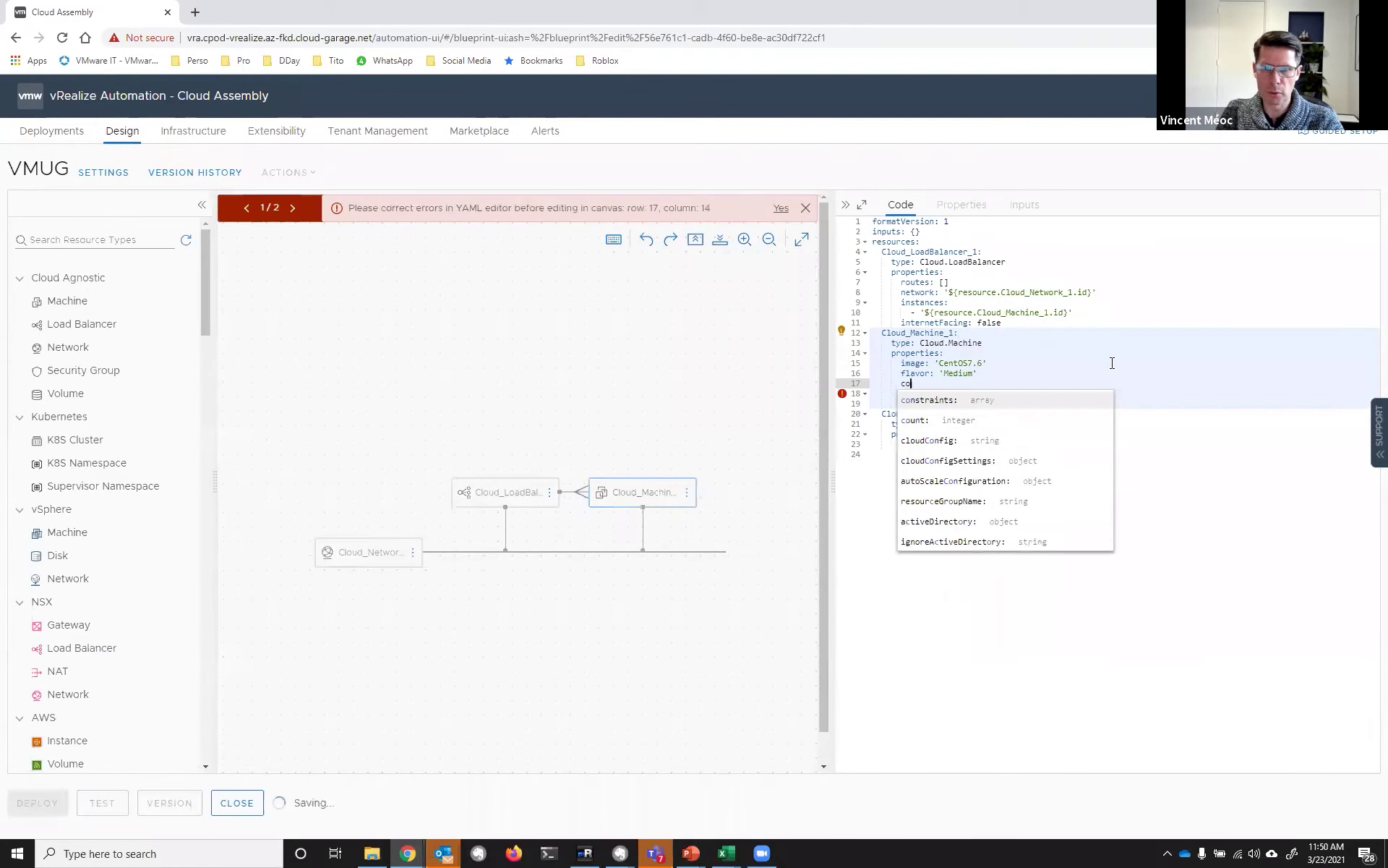
type("unt: 5")
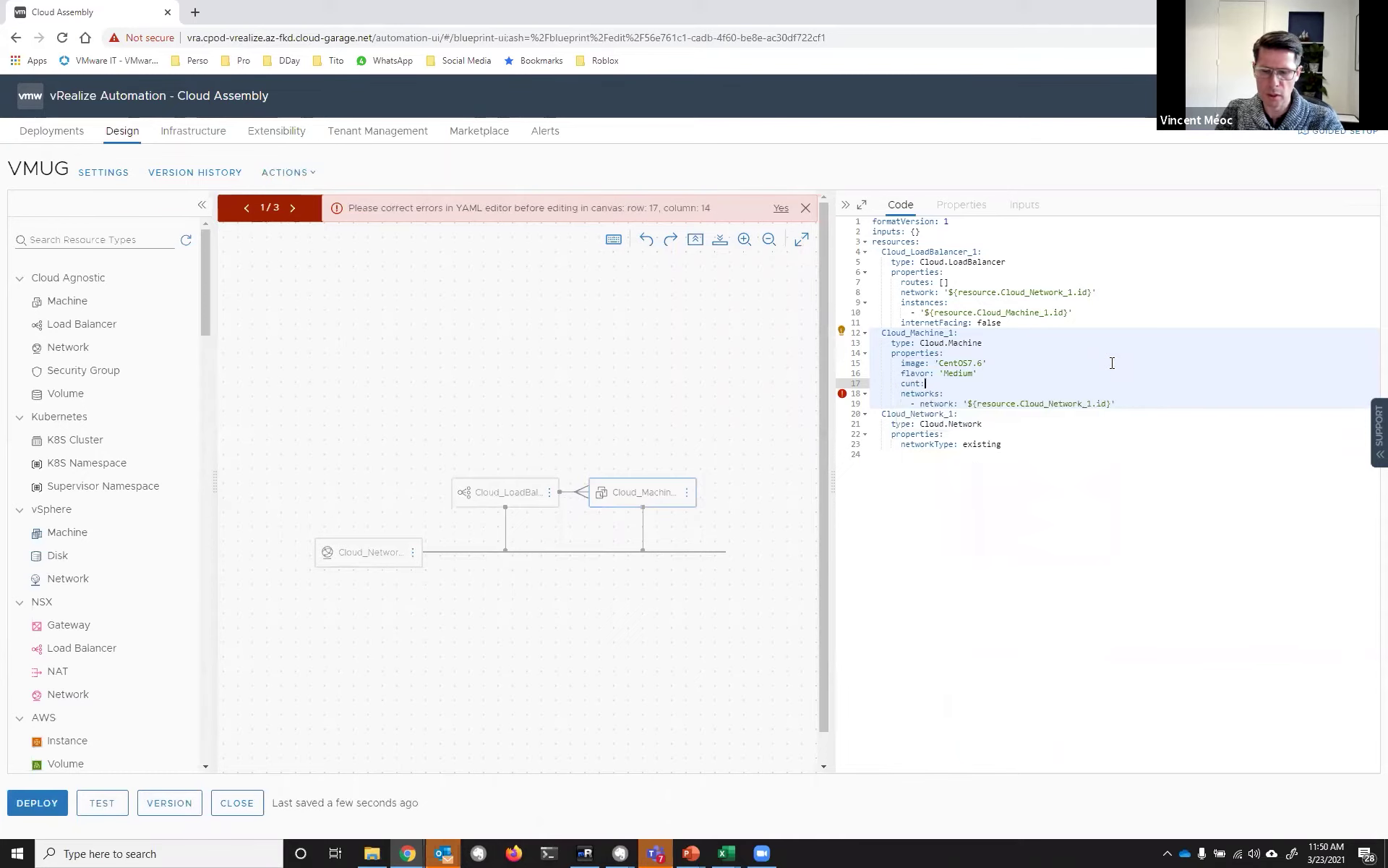
key("Left")
key("Left")
key("Left")
key("Left")
key("Left")
key("ctrl+space")
type("o")
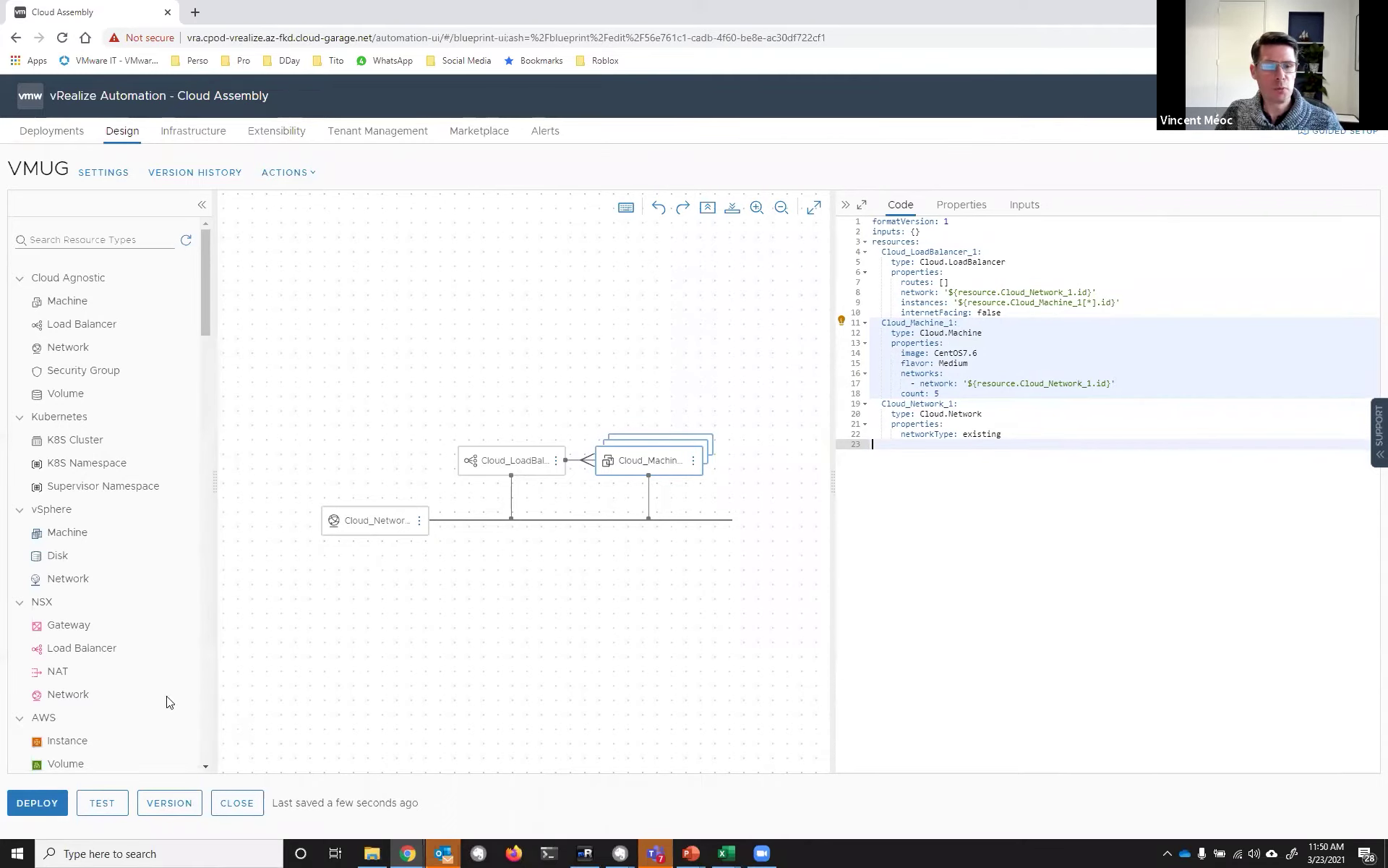
Save the template as version 1 and add a Cloud_Volume_1 to the canvas
left_click(171, 802)
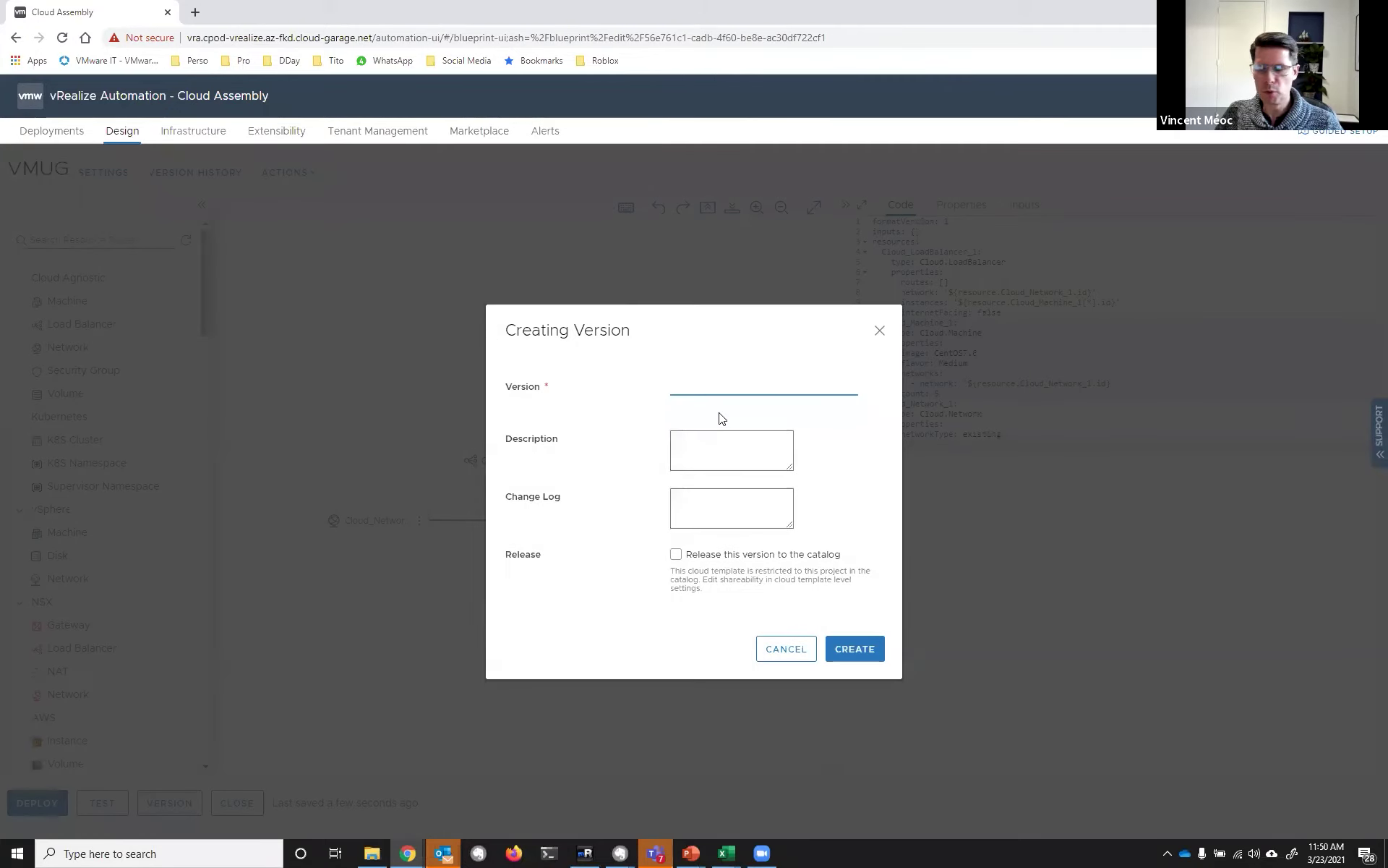
left_click(864, 649)
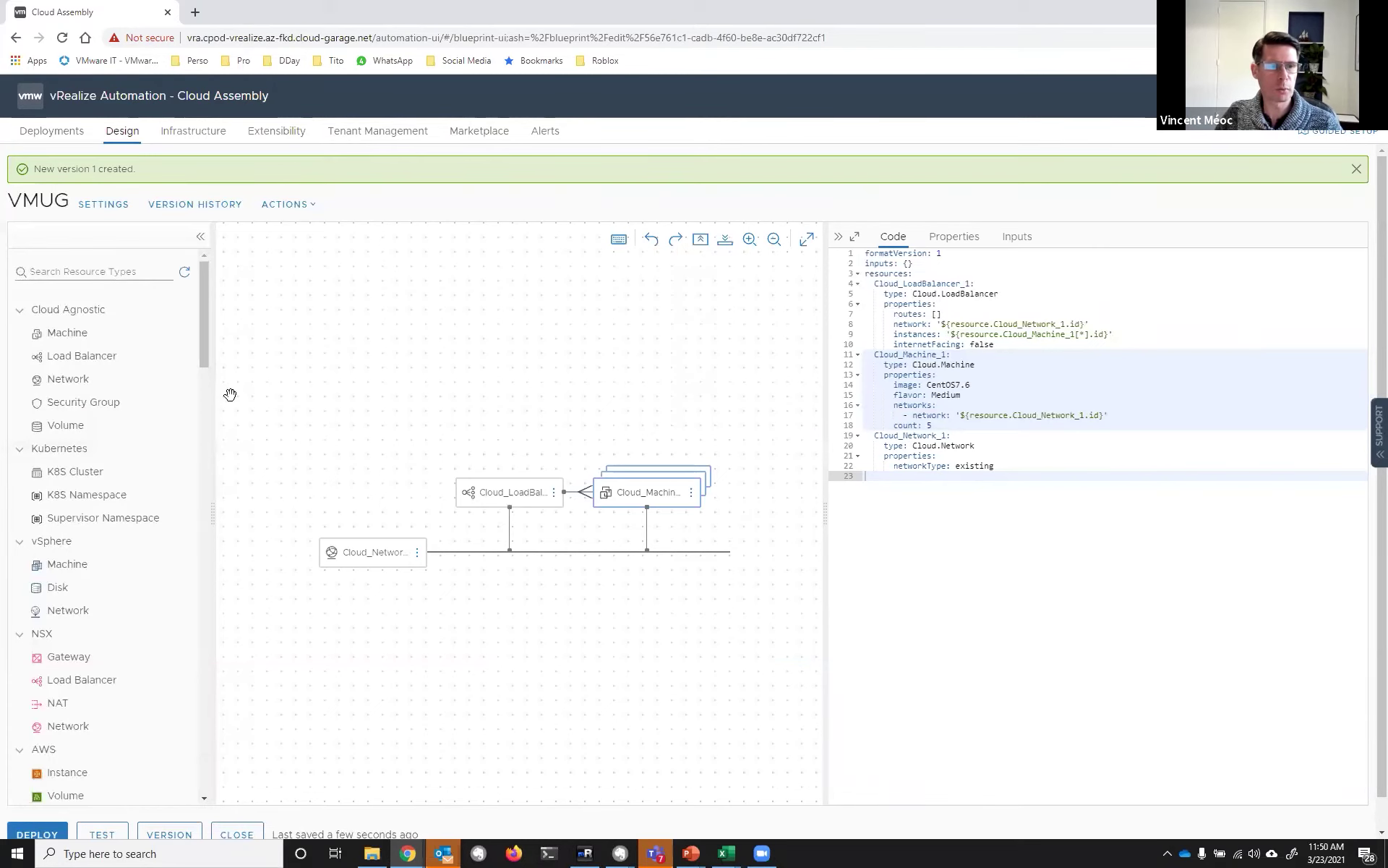
left_click_drag(59, 430, 535, 666)
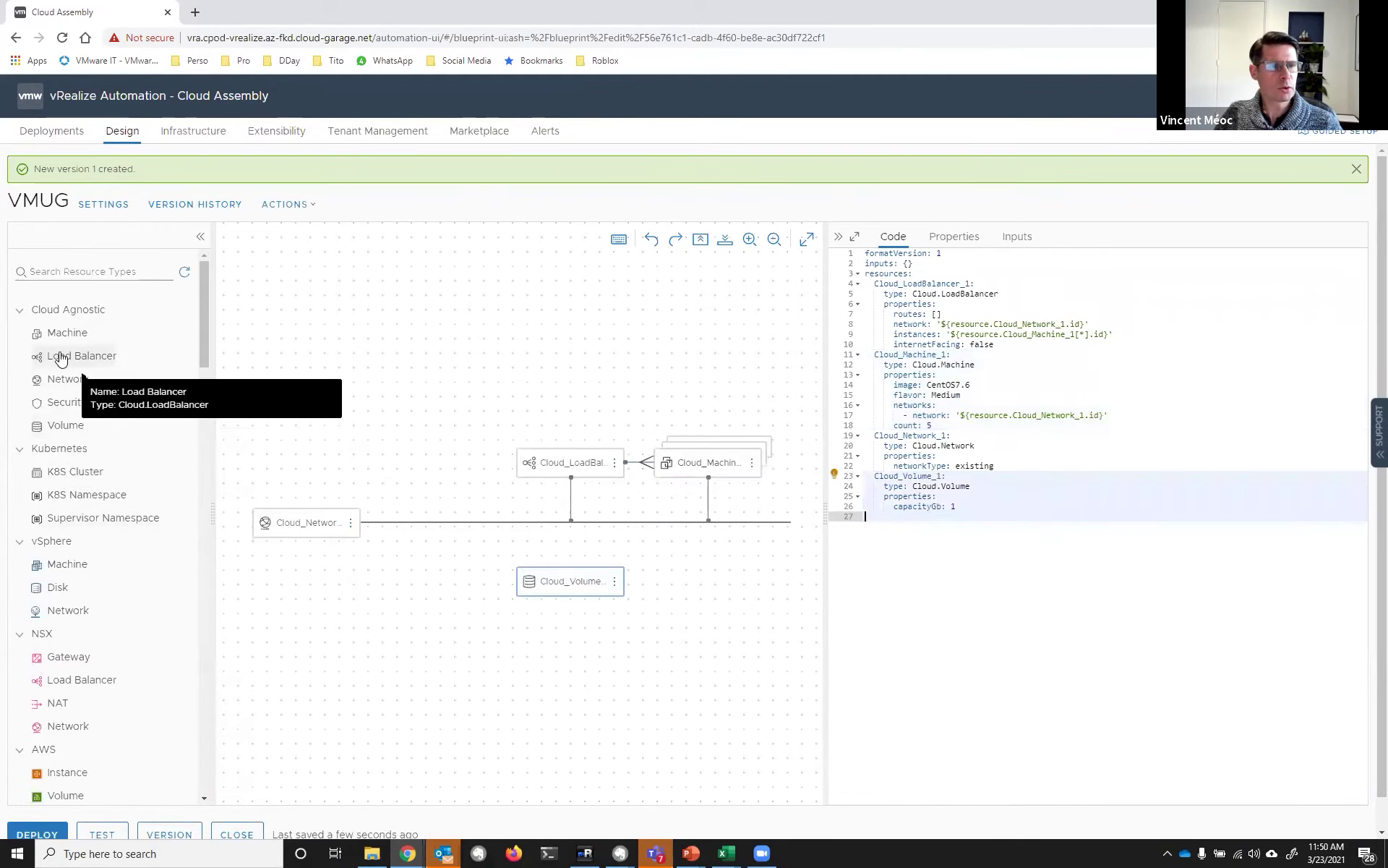
Remove the extra load balancer that was added to the VMUG canvas by mistake
left_click_drag(62, 325, 447, 650)
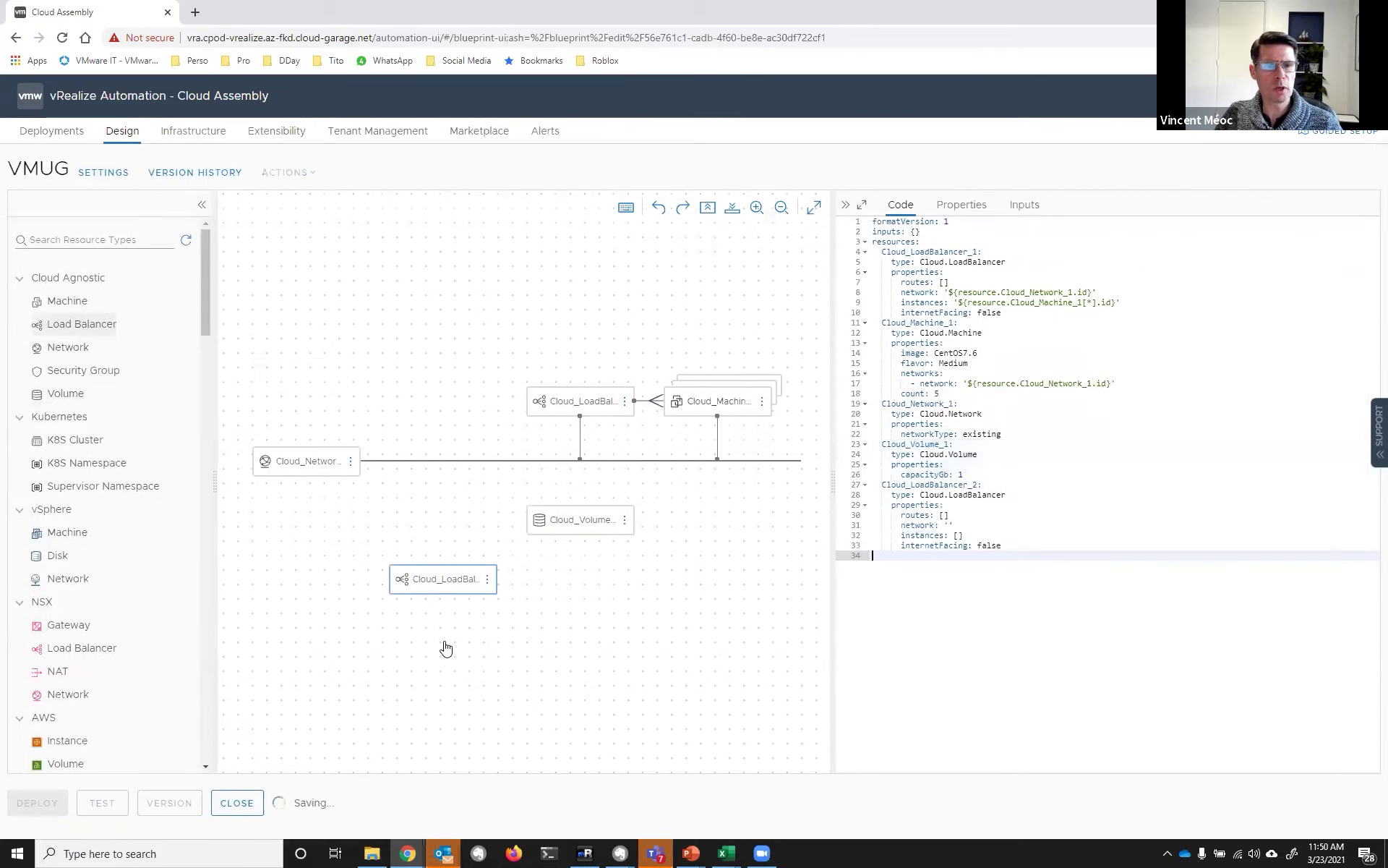
left_click(488, 579)
key("Delete")
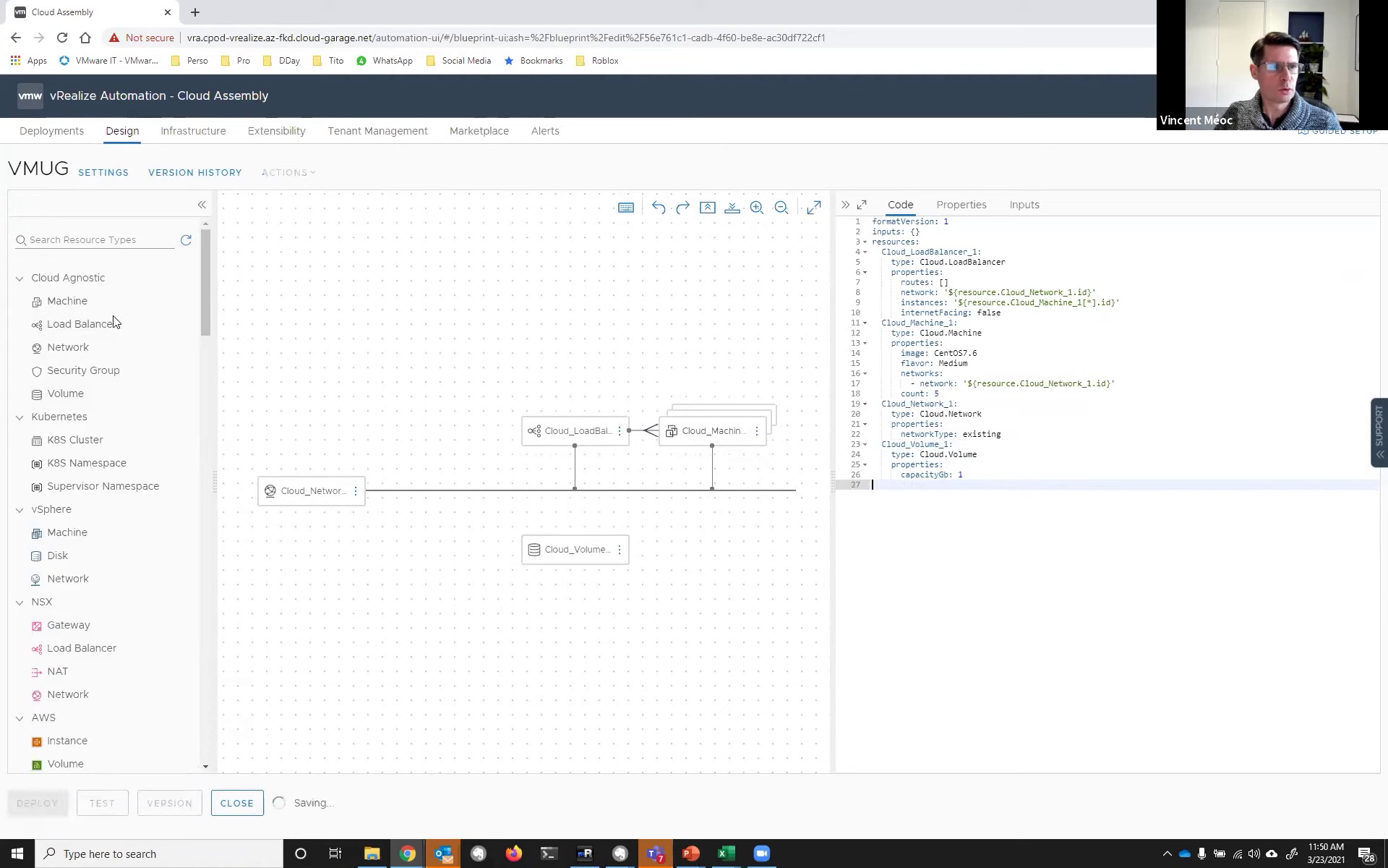
Add a second machine linked to Cloud_Volume_1 with image CentOS7.6 and flavor Medium, plus a security group
left_click_drag(64, 307, 351, 478)
left_click_drag(521, 578, 556, 525)
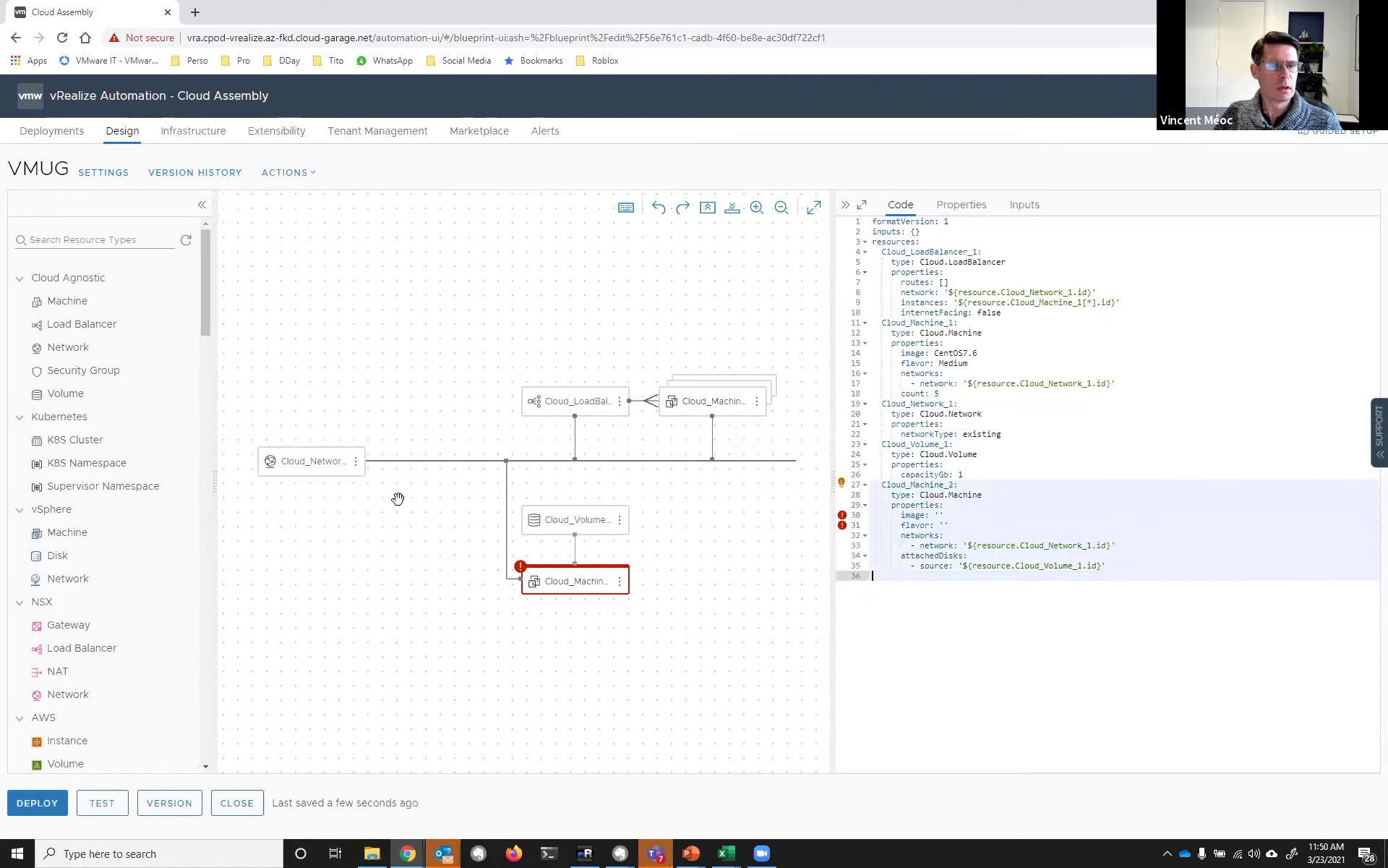
left_click(942, 515)
left_click(959, 529)
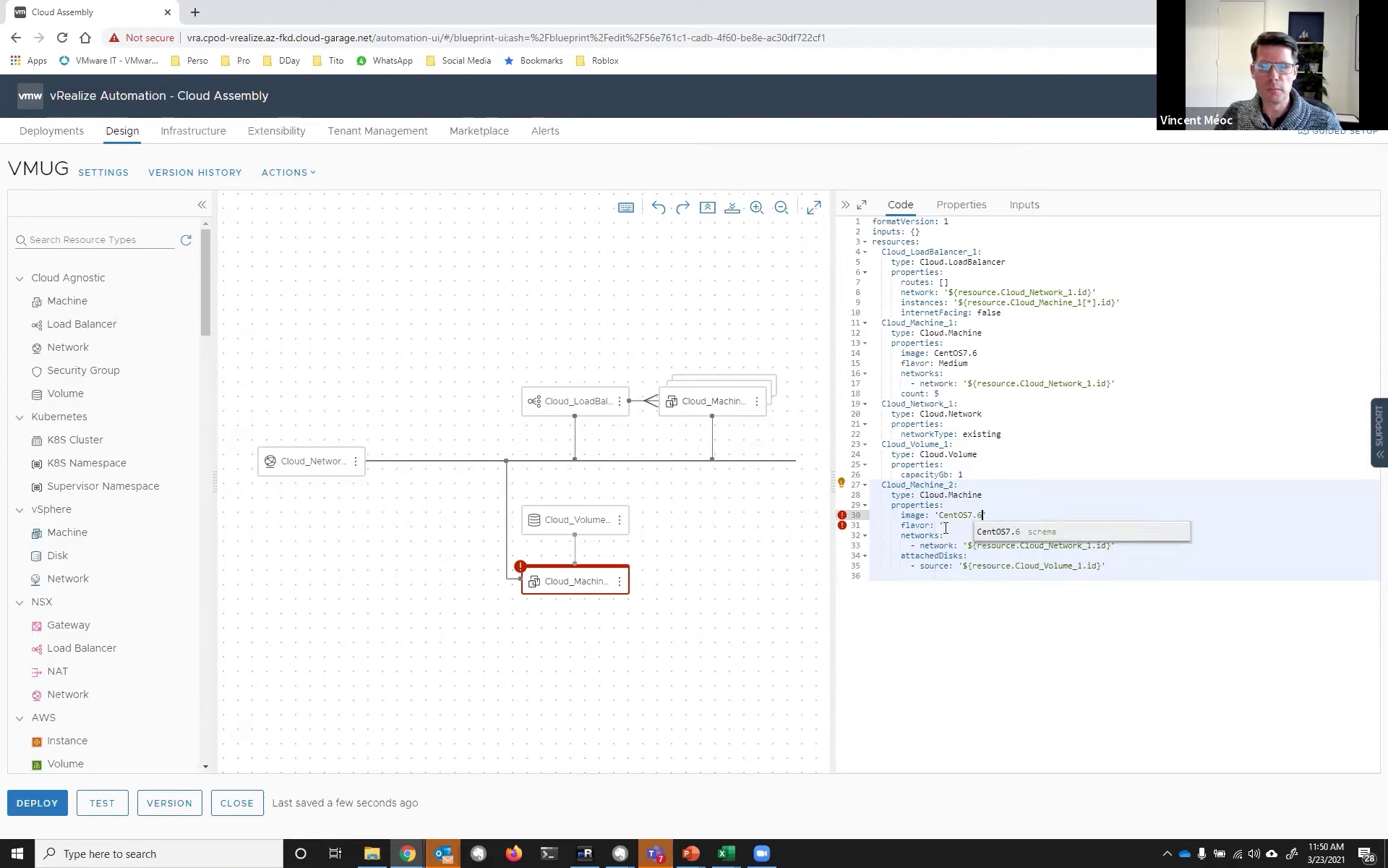
left_click(944, 526)
left_click(951, 562)
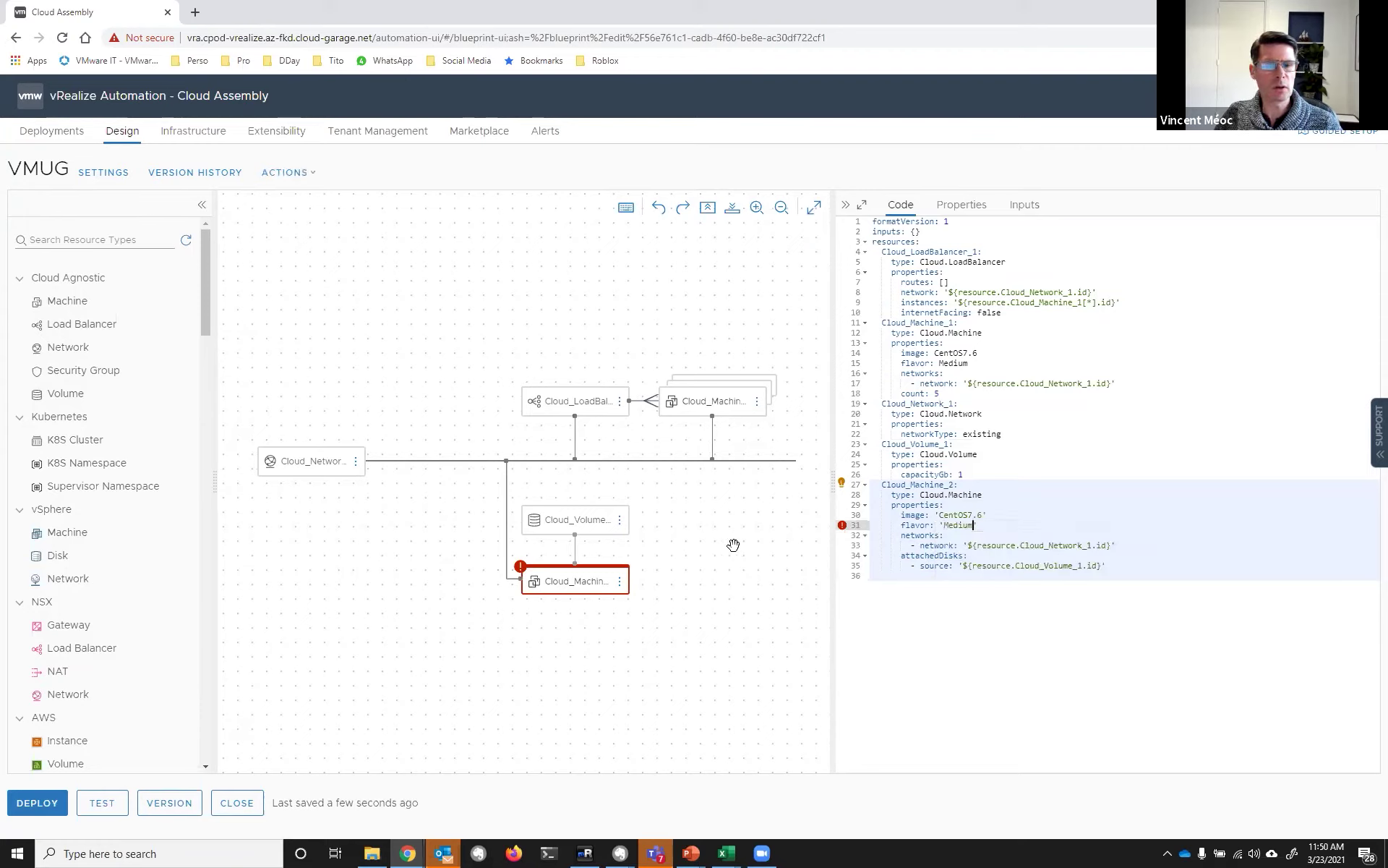
left_click_drag(83, 370, 685, 350)
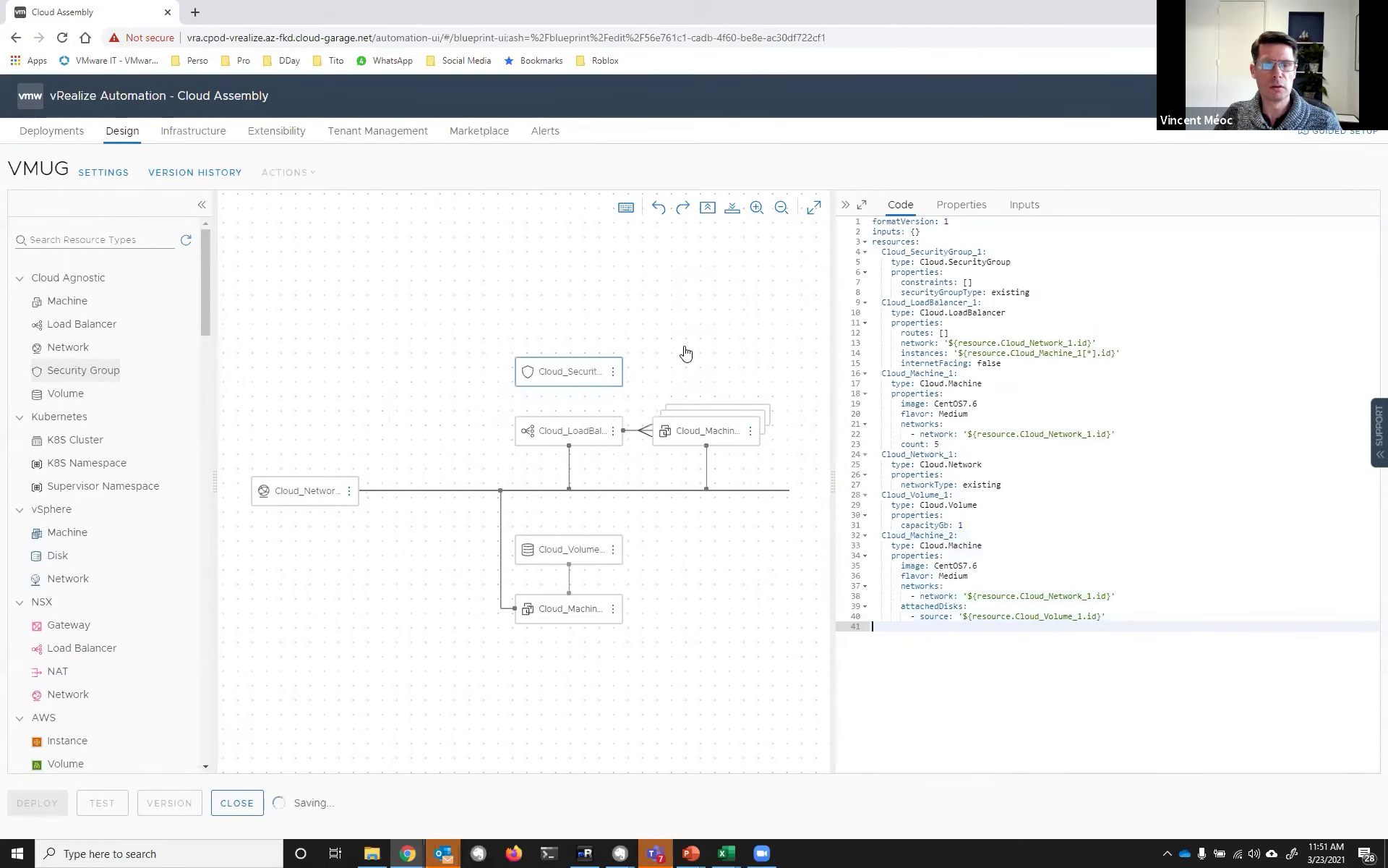
left_click(585, 376)
Attach Cloud_SecurityGroup_1 to Cloud_Machine_1 on NIC0
left_click_drag(516, 372, 701, 445)
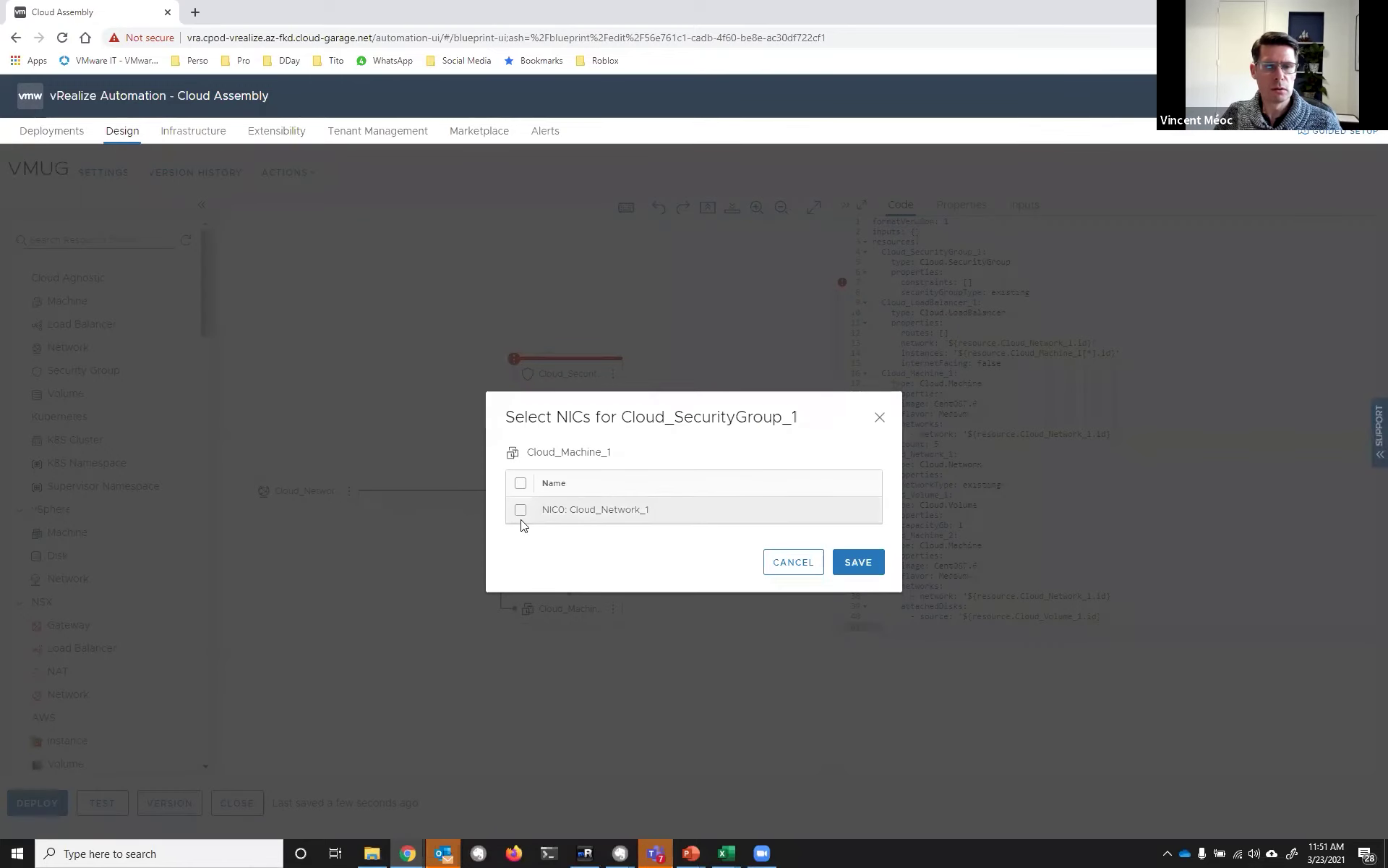
left_click(520, 511)
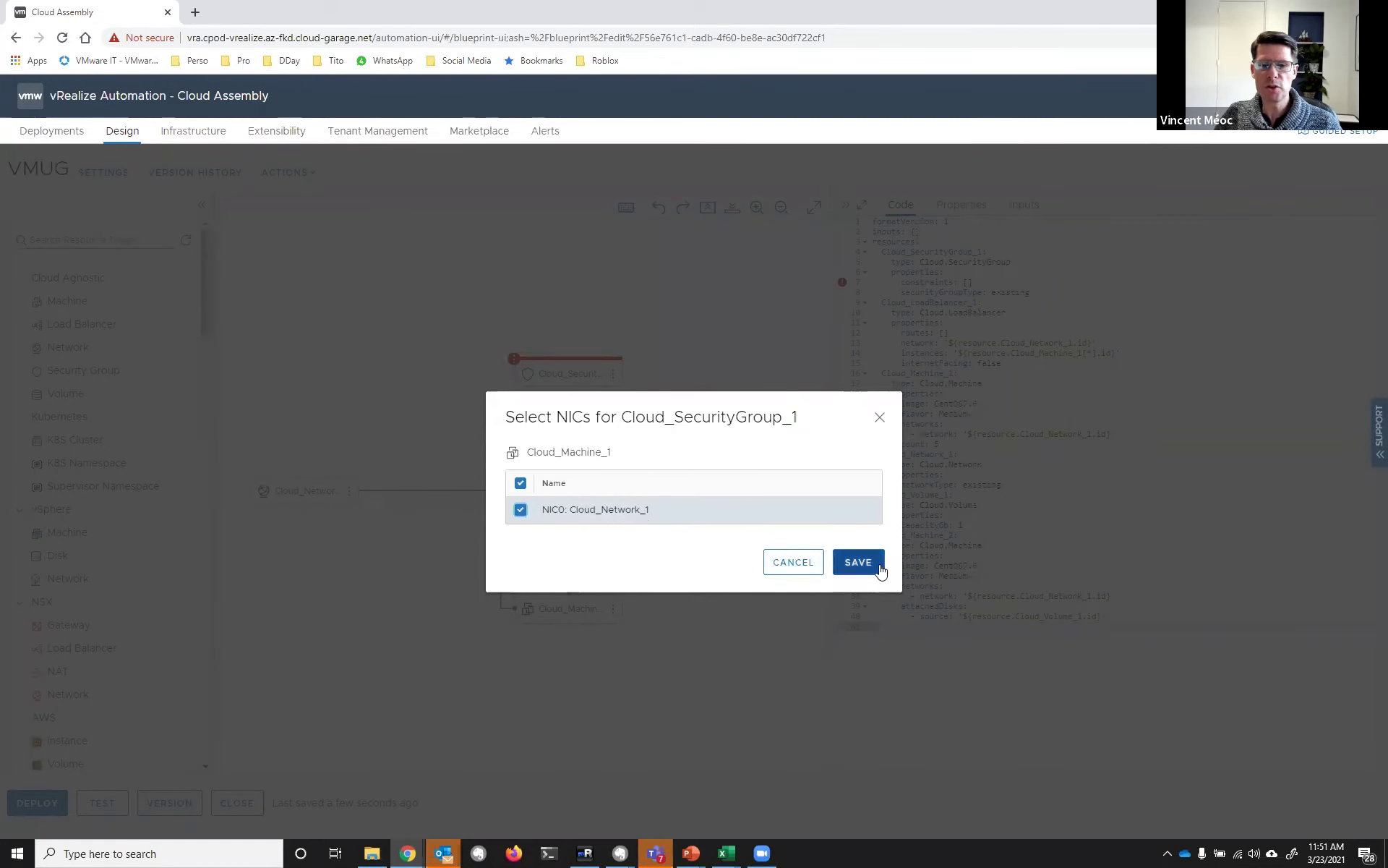
left_click(858, 562)
Add a second security group and attach it to Cloud_Machine_2 on NIC0
left_click_drag(85, 371, 521, 687)
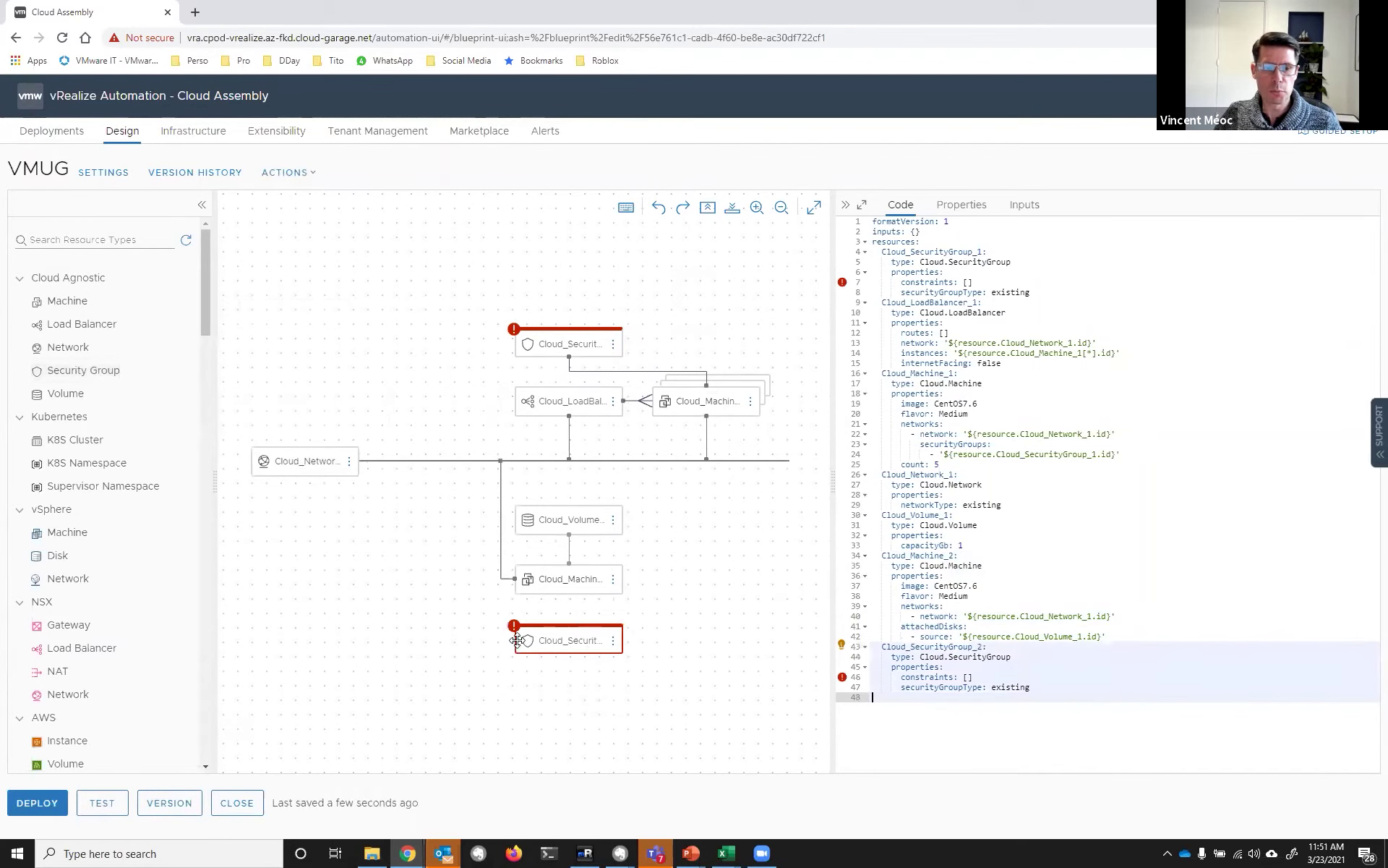
left_click_drag(514, 641, 554, 583)
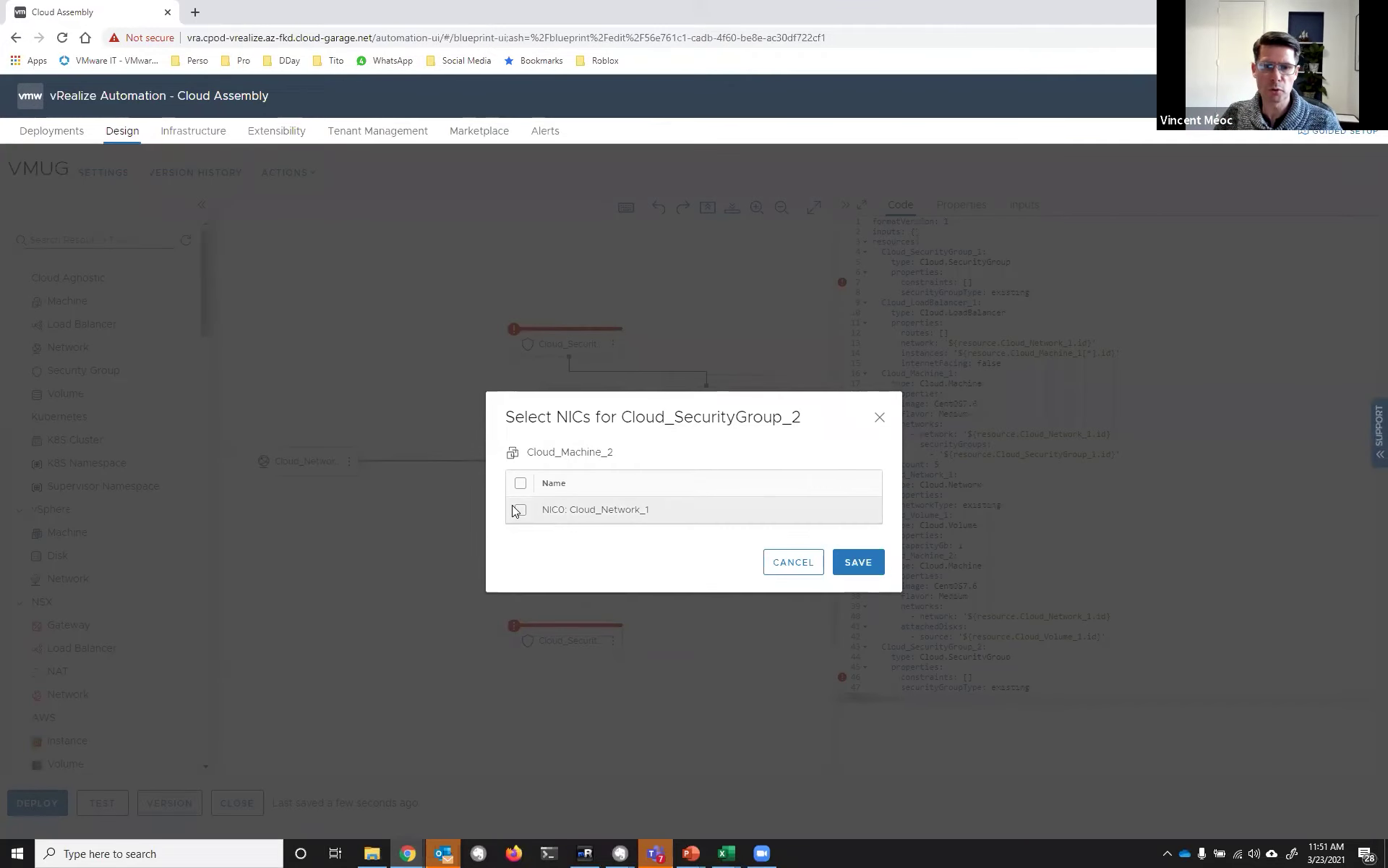
left_click(520, 510)
left_click(857, 562)
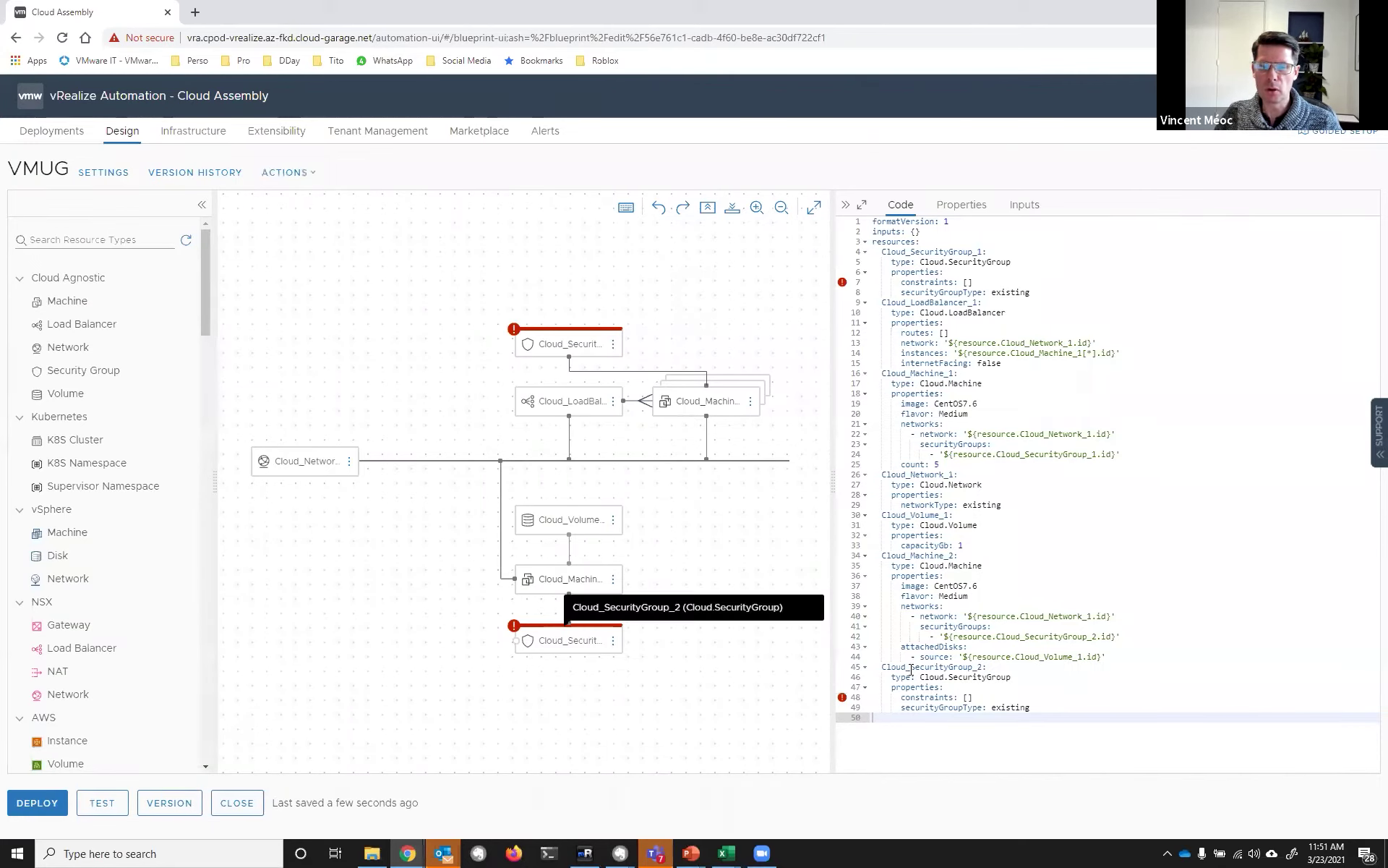
Review both security groups' code and select Cloud_SecurityGroup_1's type value
left_click(1039, 708)
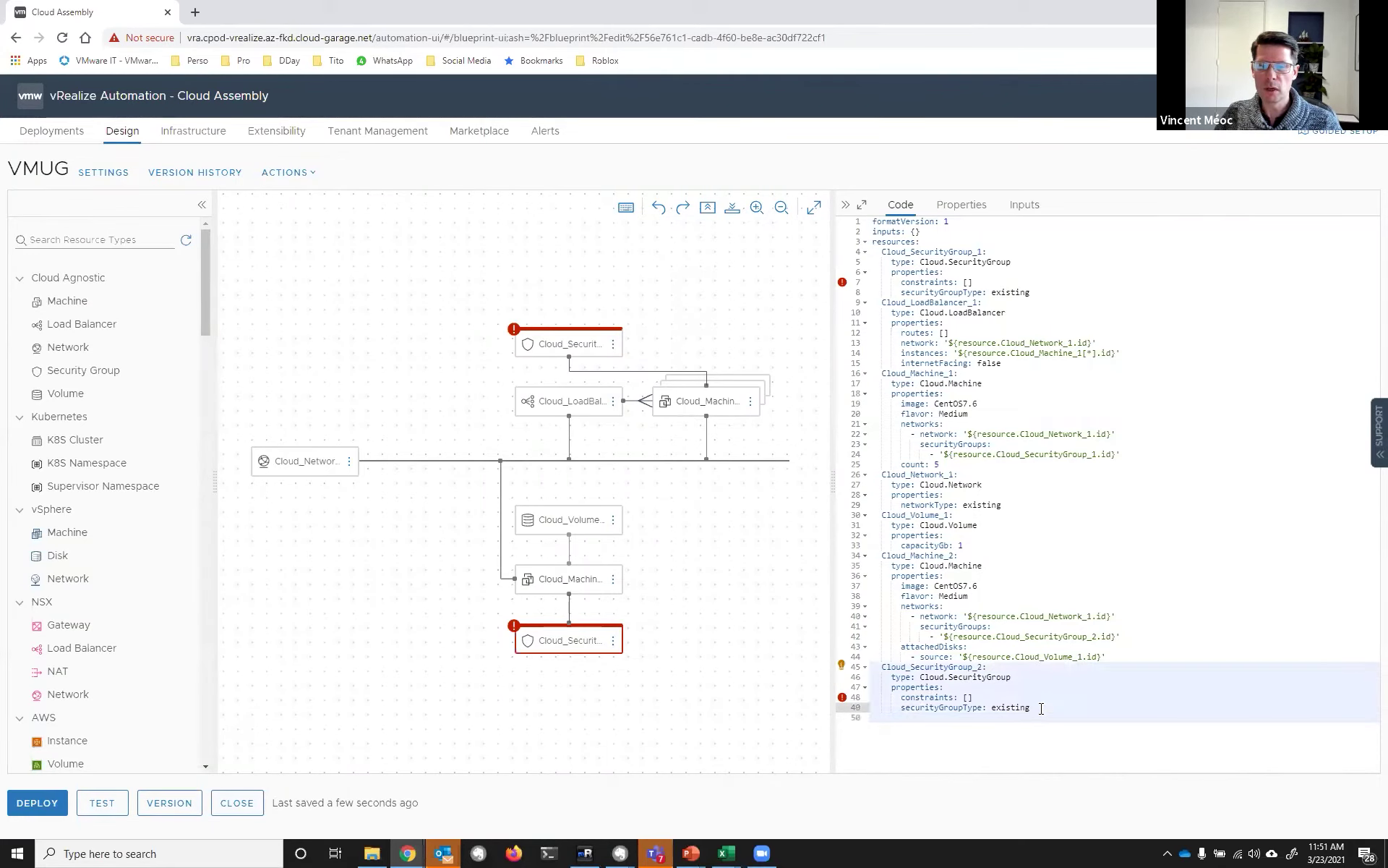
left_click(551, 348)
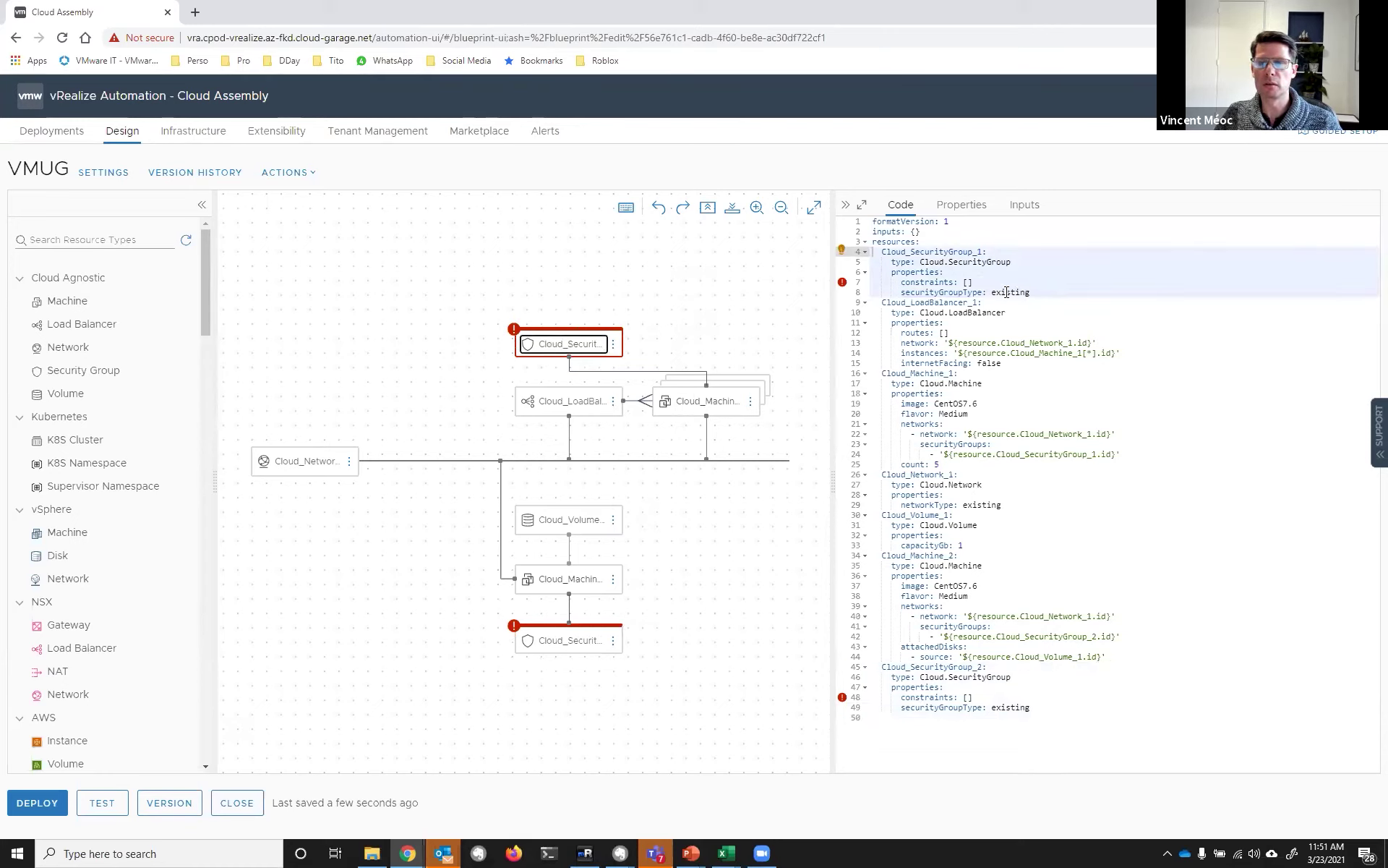
double_click(1007, 292)
Set Cloud_SecurityGroup_1's securityGroupType to new and add a rules list with a '- ports:' entry
left_click(1015, 326)
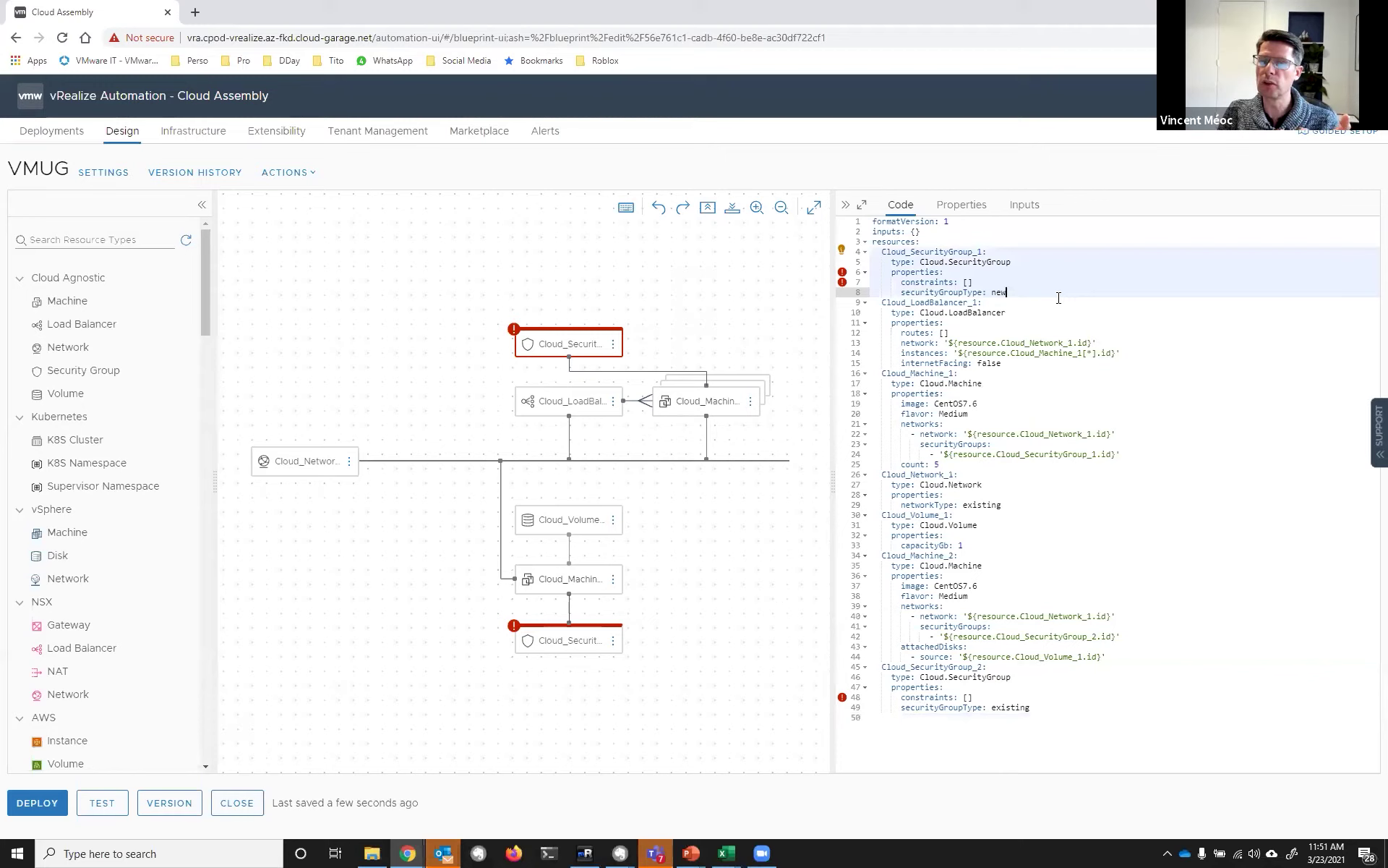
key("Return")
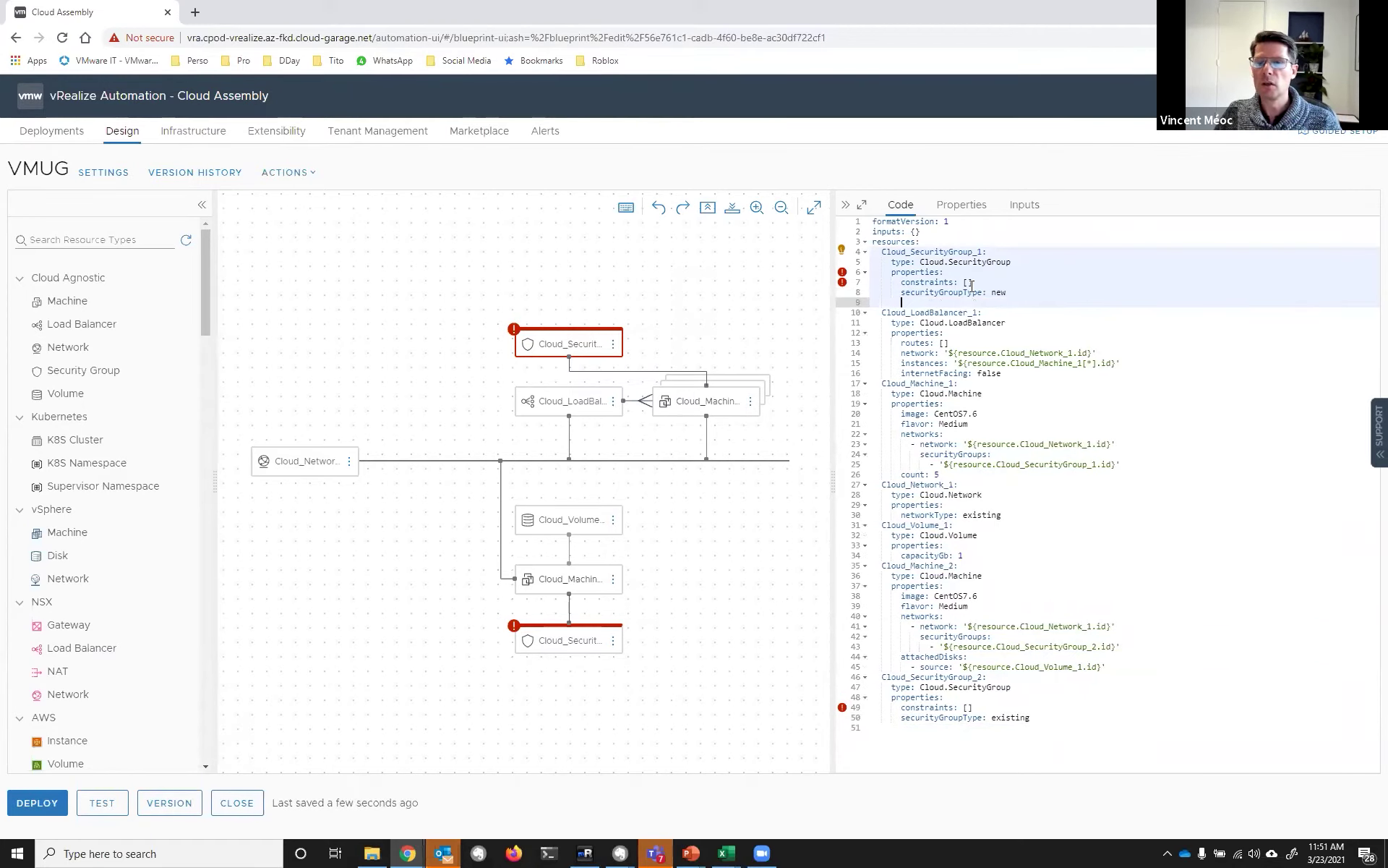
key("ctrl+space")
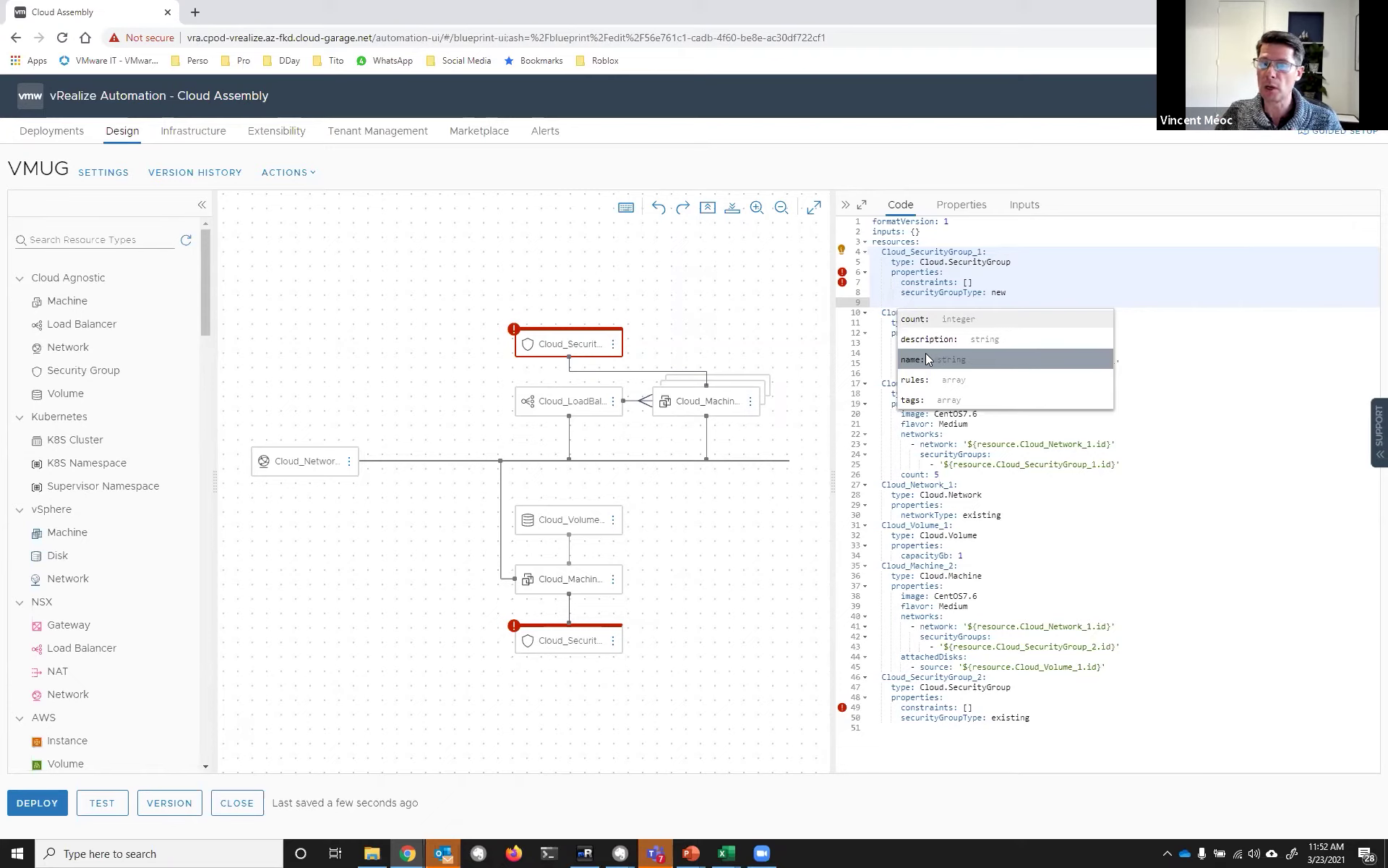
left_click(931, 378)
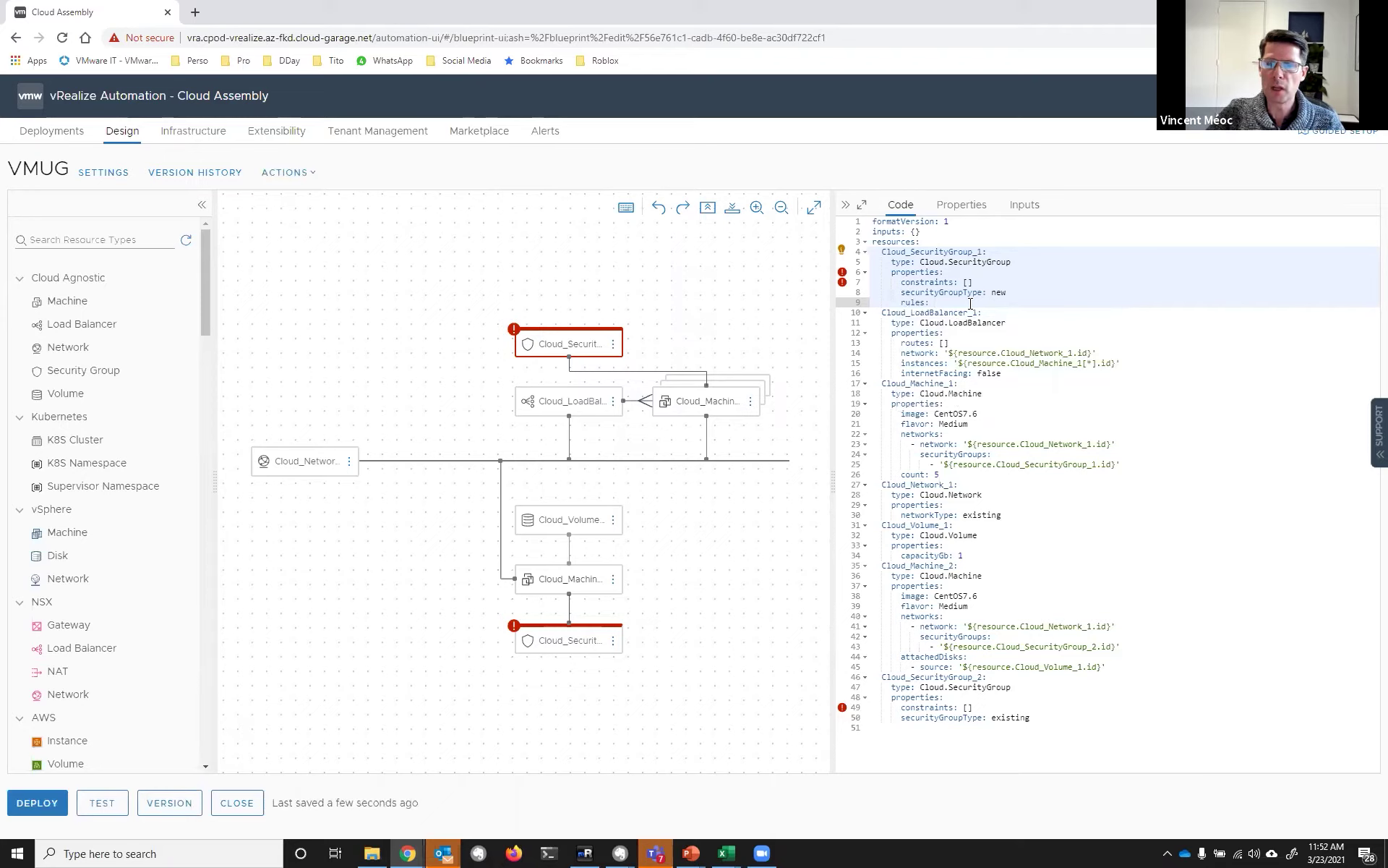
key("Return")
type("-")
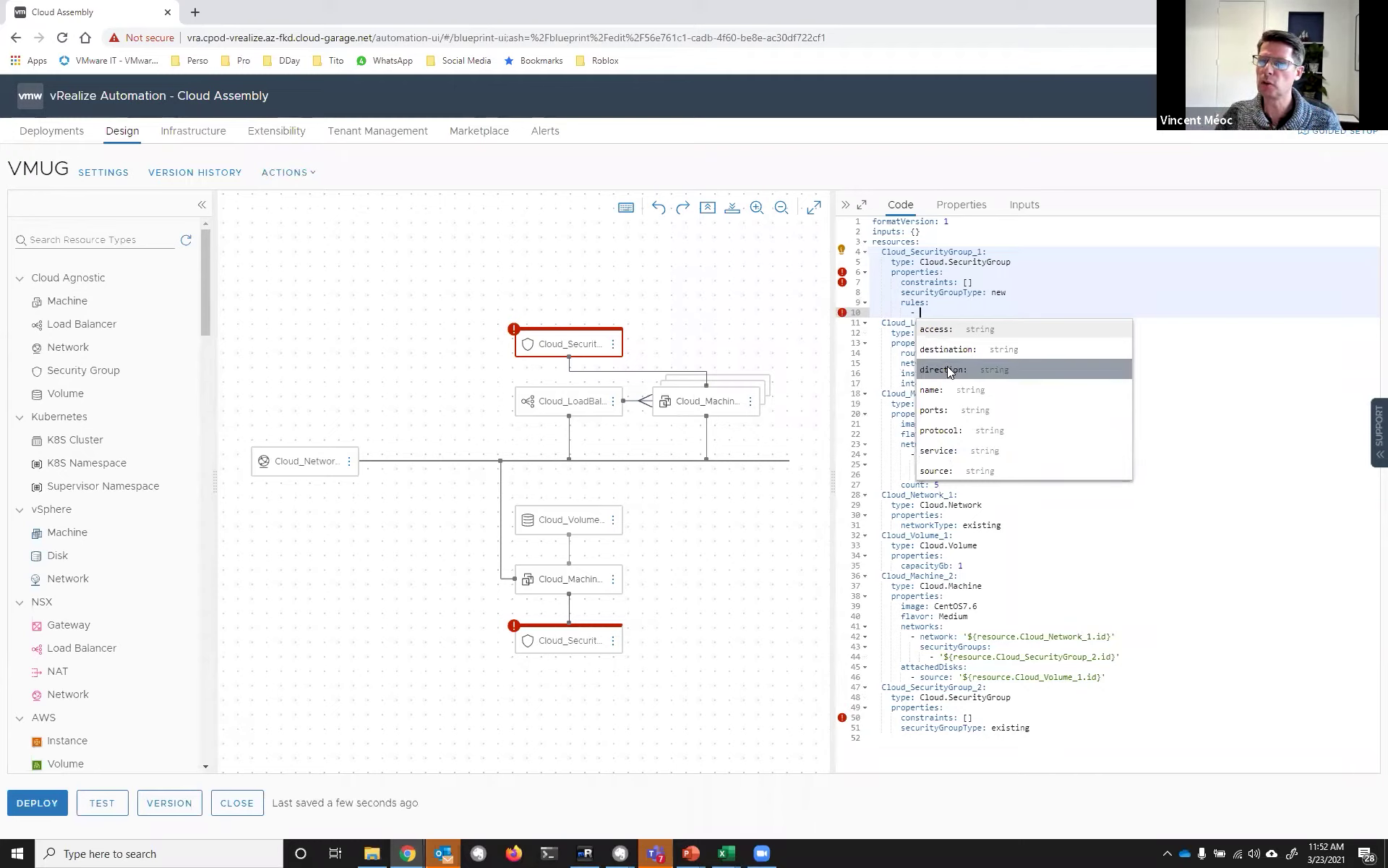
left_click(949, 407)
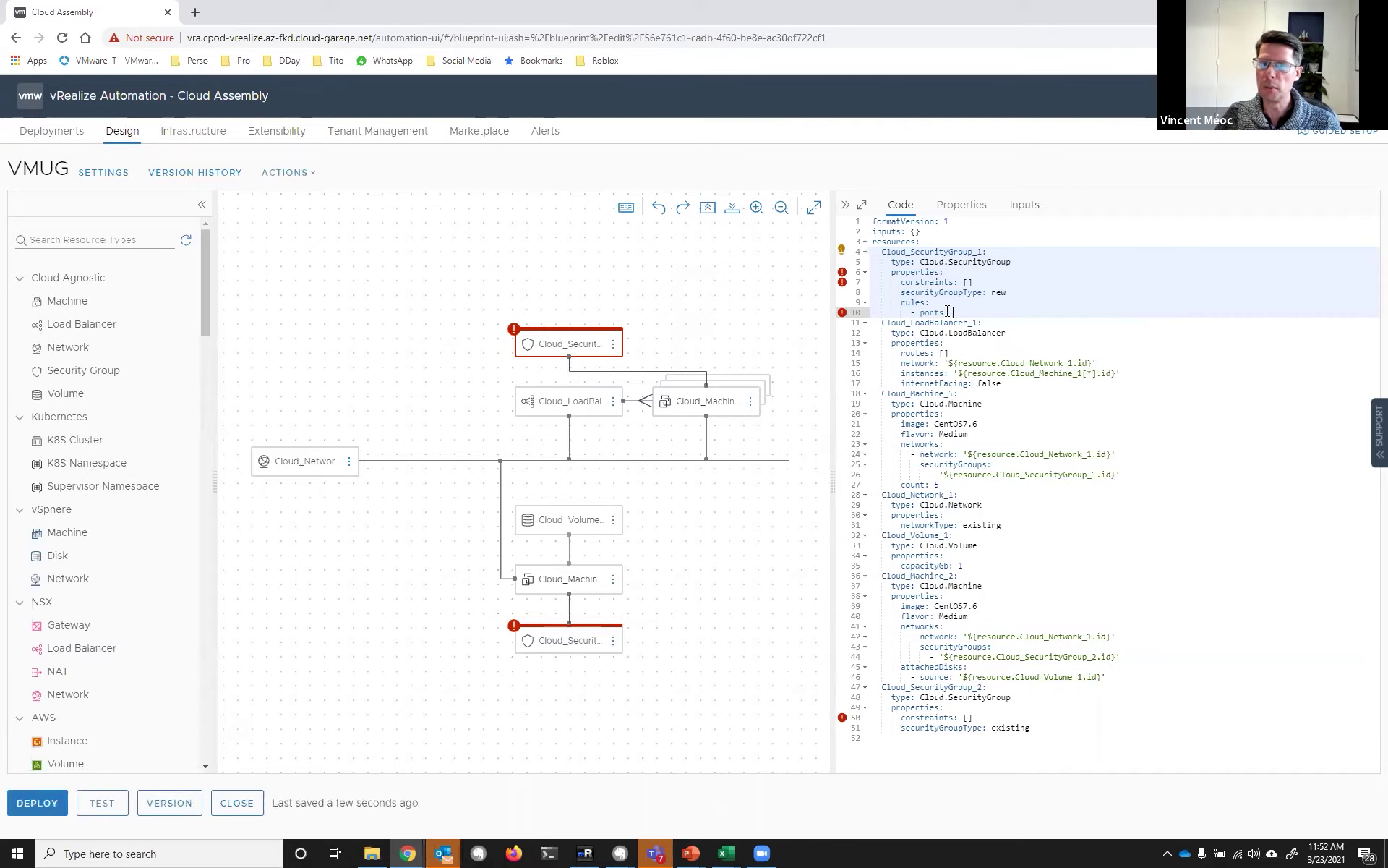
mouse_move(921, 305)
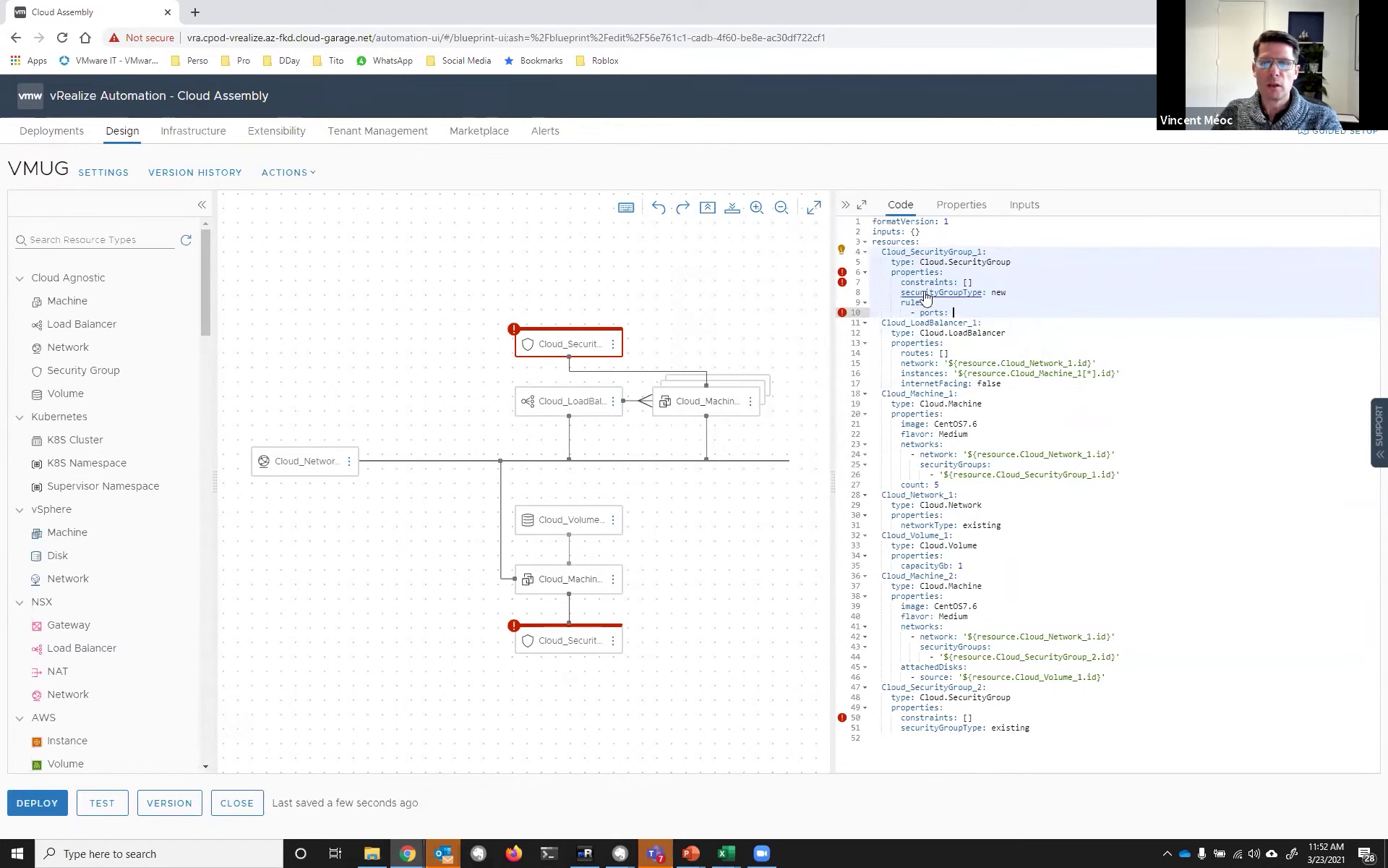
Delete both security group nodes from the canvas and view the template's version history
left_click(613, 345)
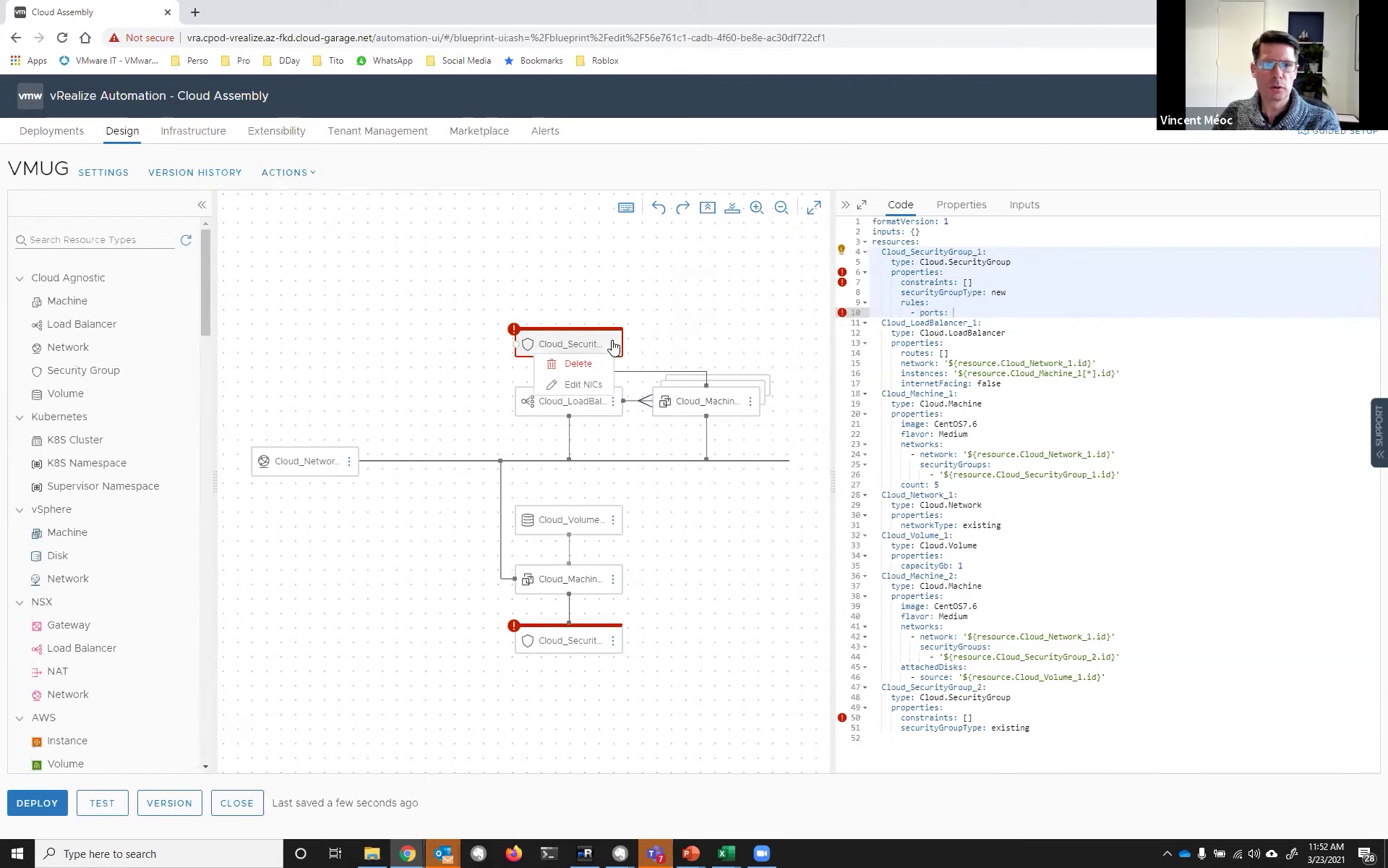
left_click(588, 363)
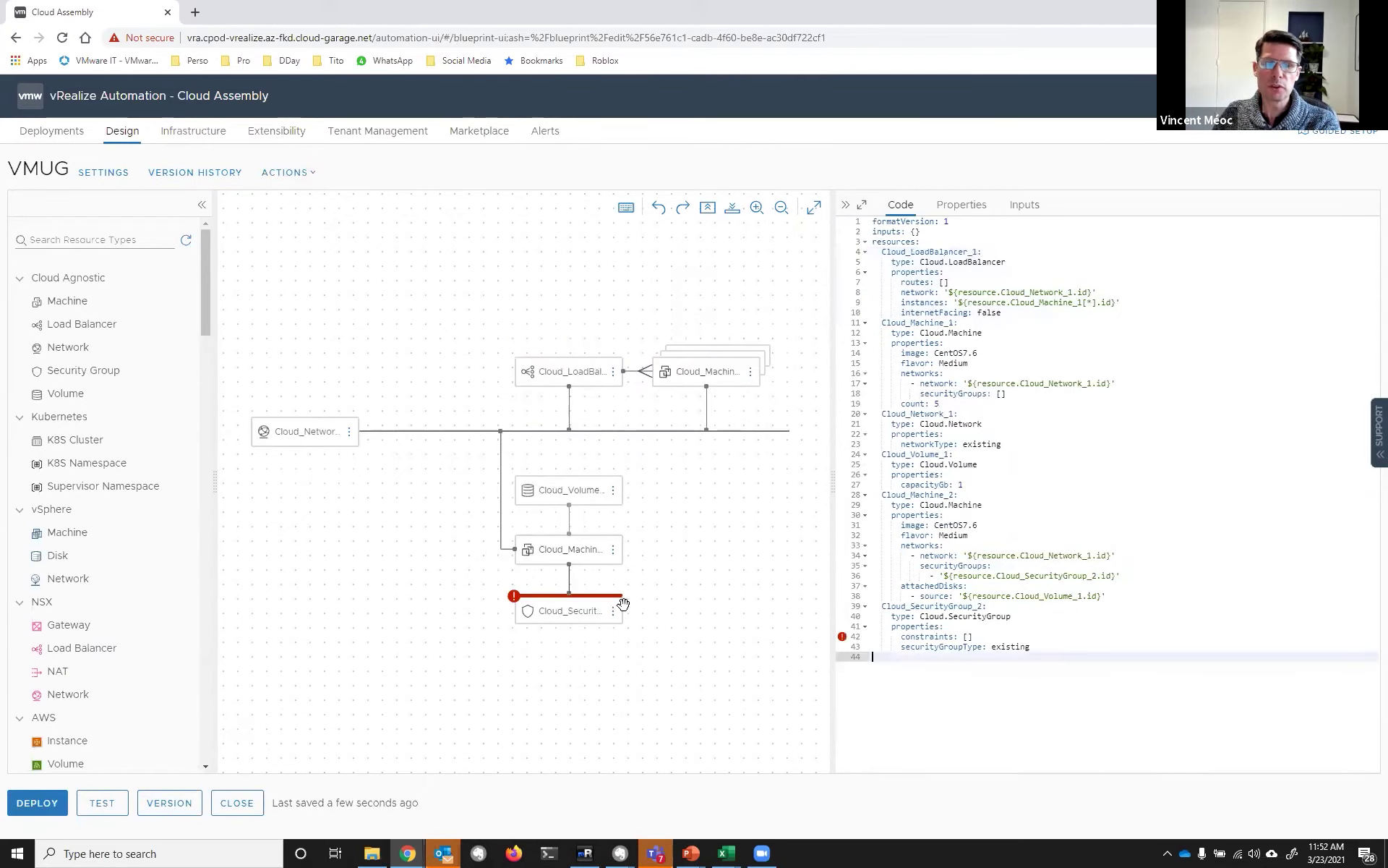
left_click(613, 610)
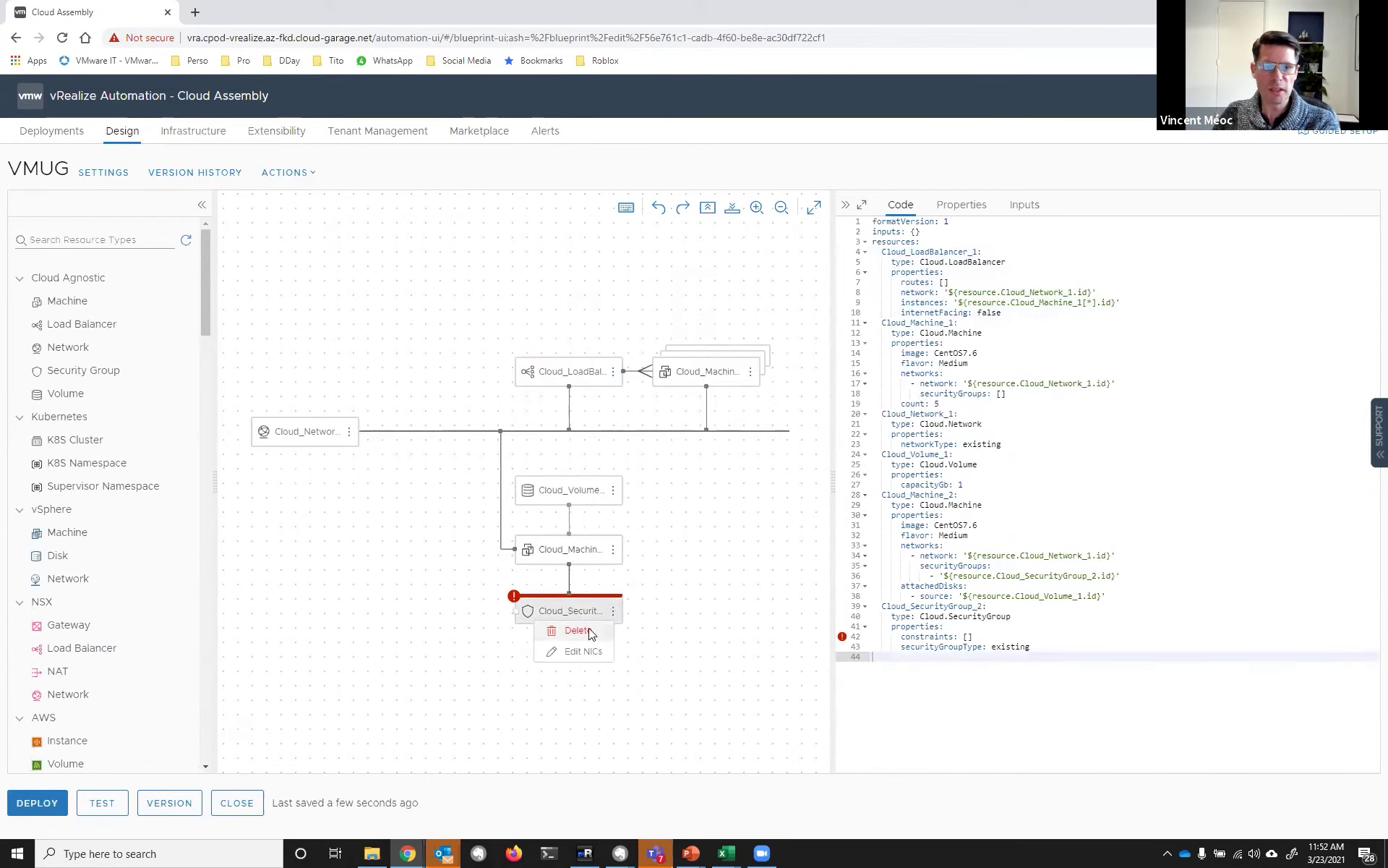
left_click(588, 631)
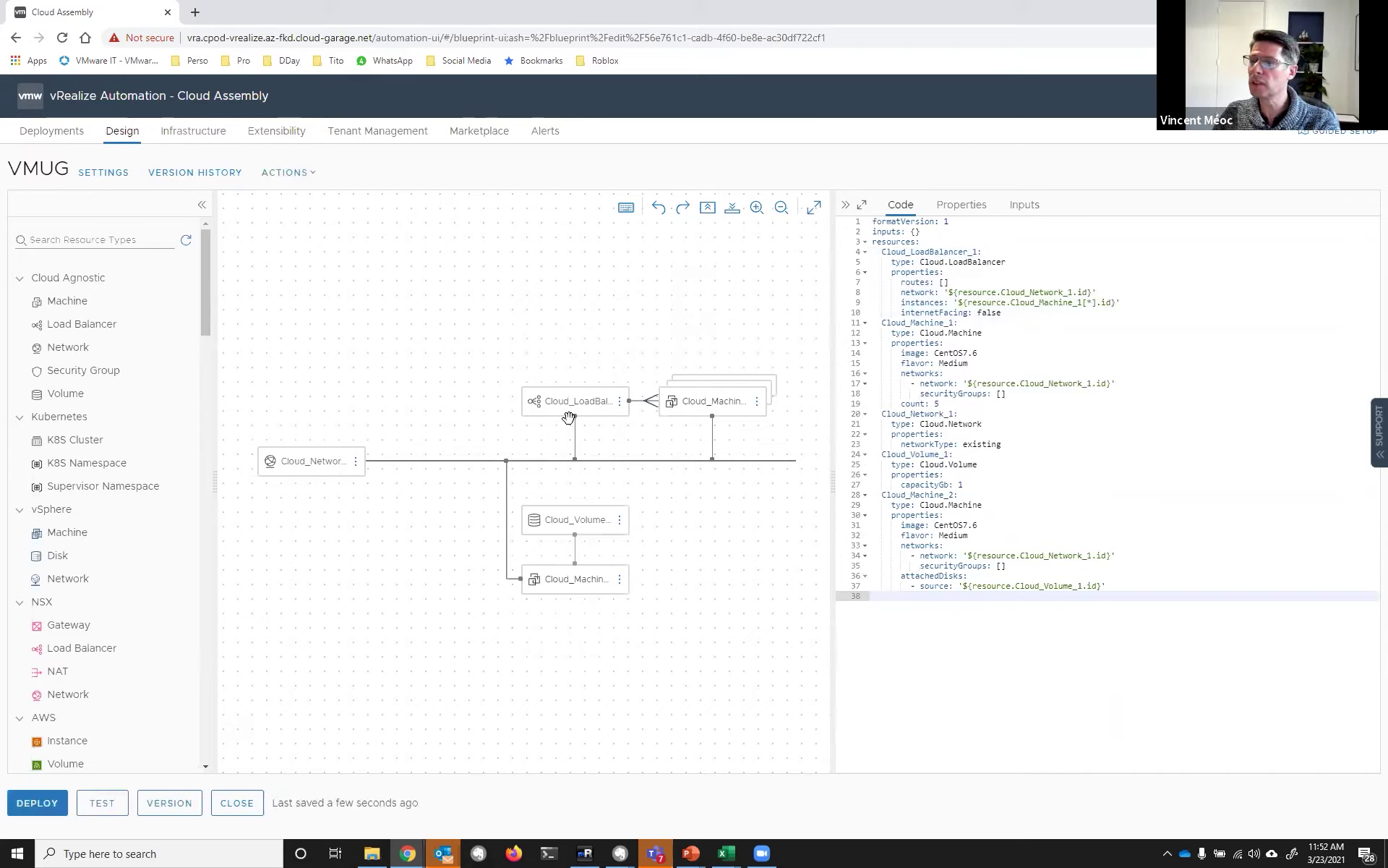
left_click(218, 174)
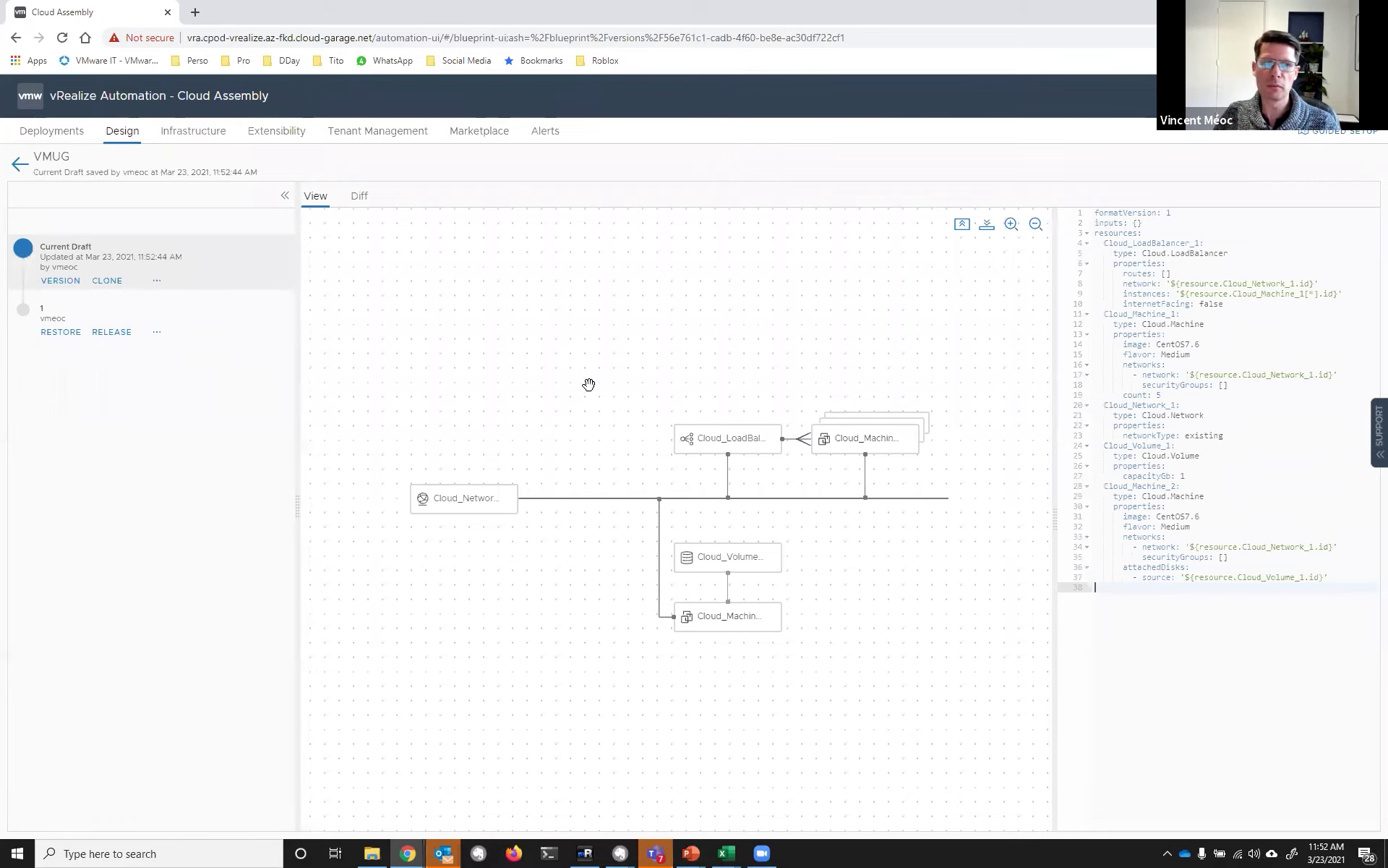
left_click(361, 199)
left_click(988, 227)
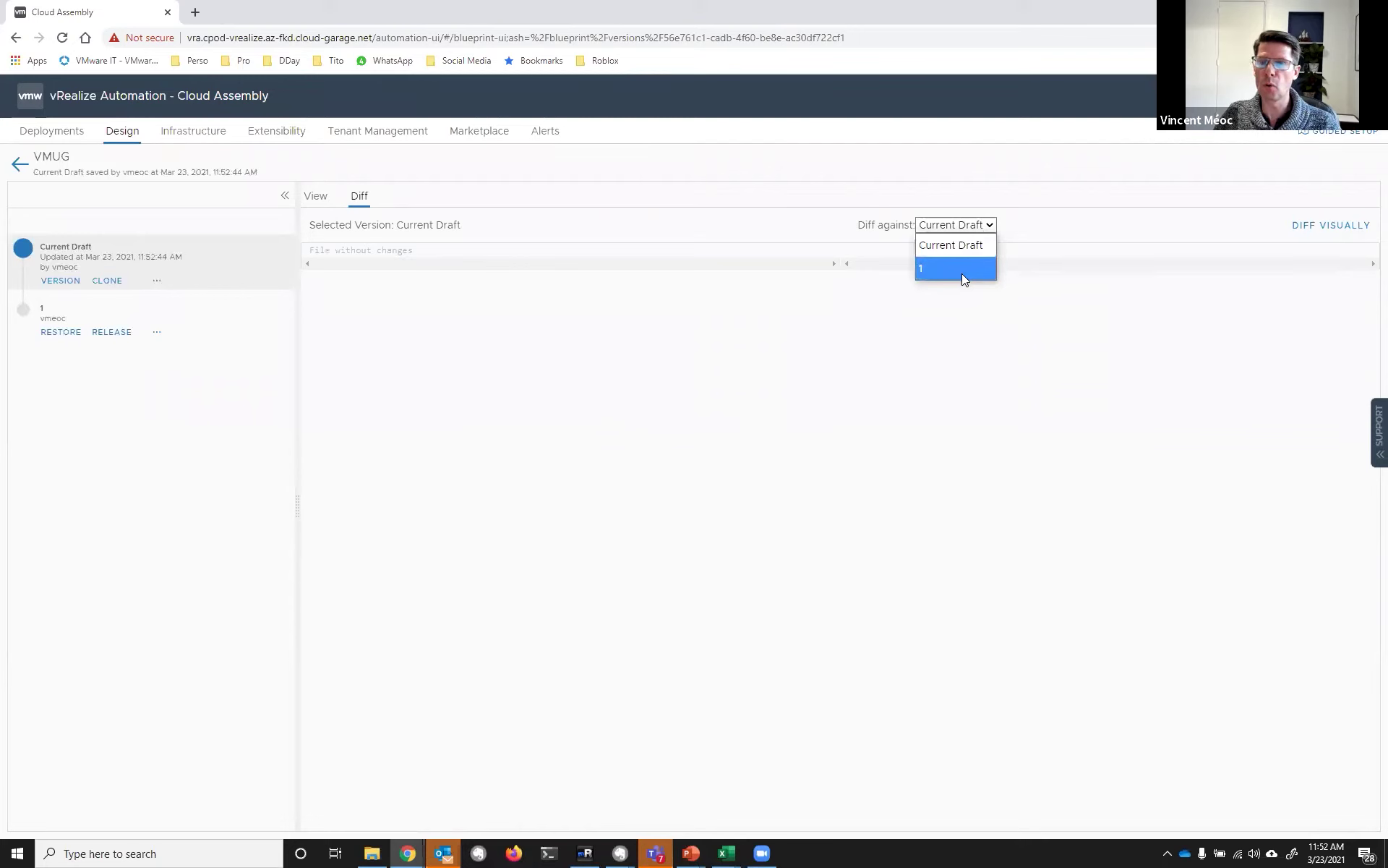
left_click(961, 273)
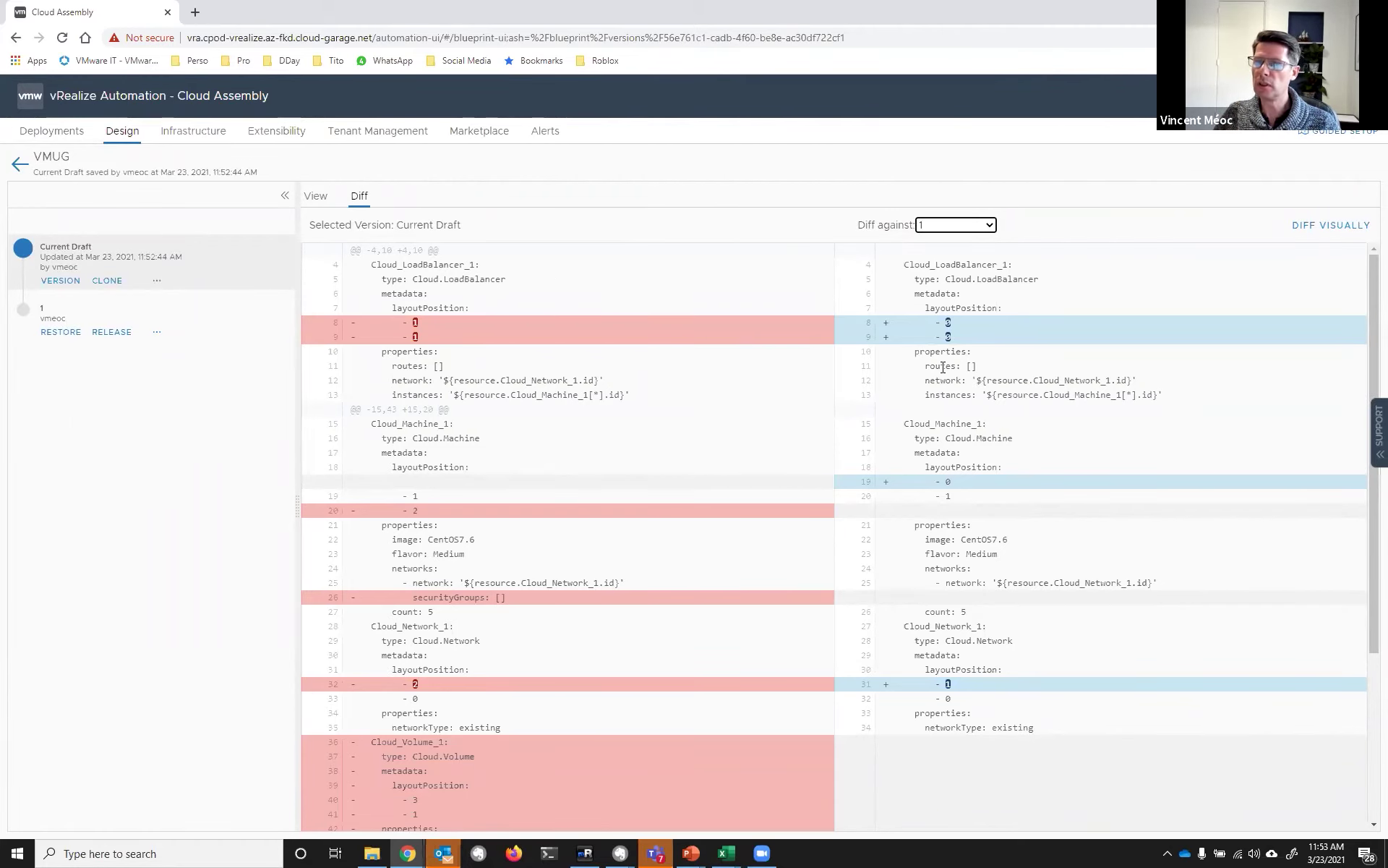
left_click(1310, 229)
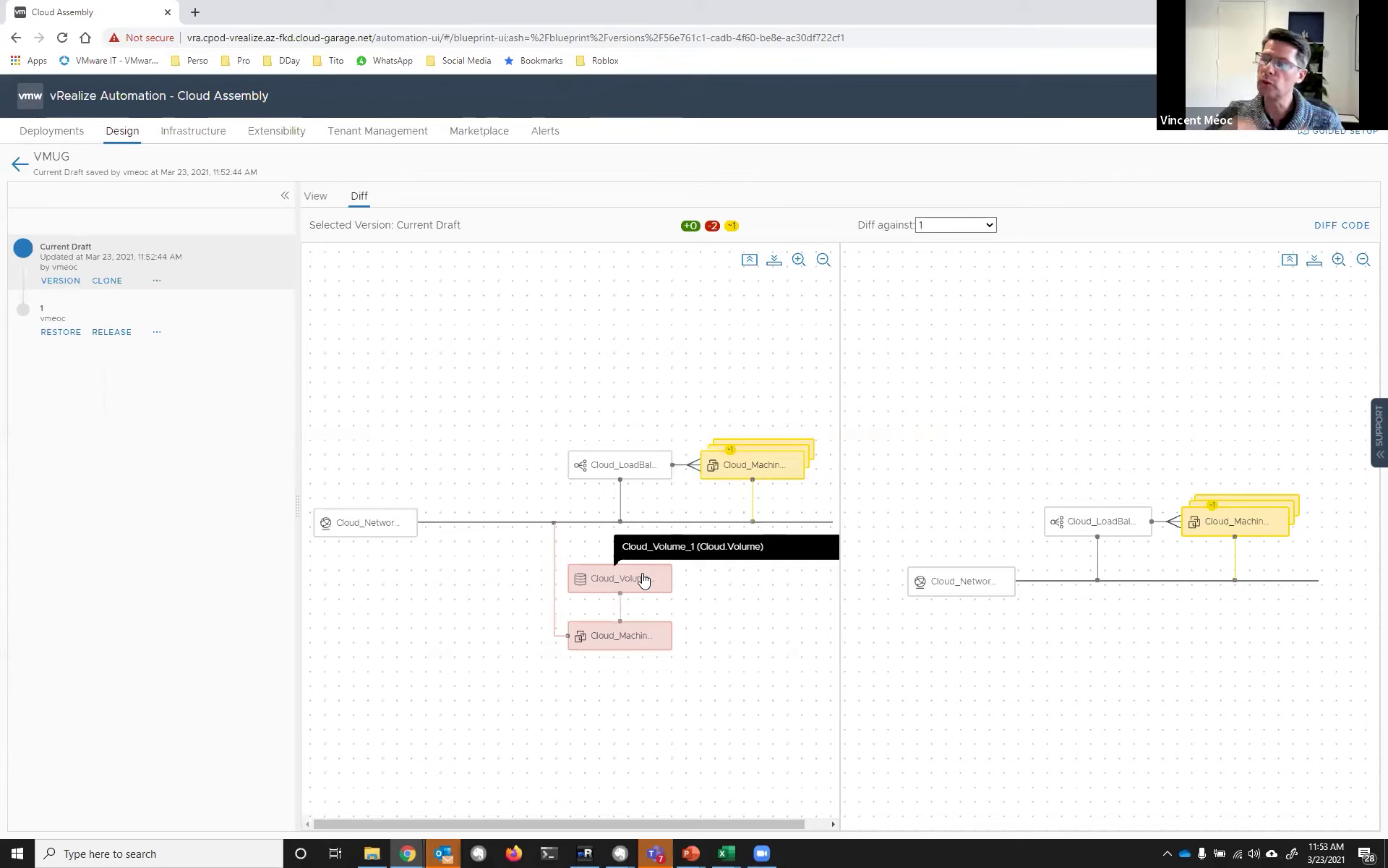
left_click(21, 166)
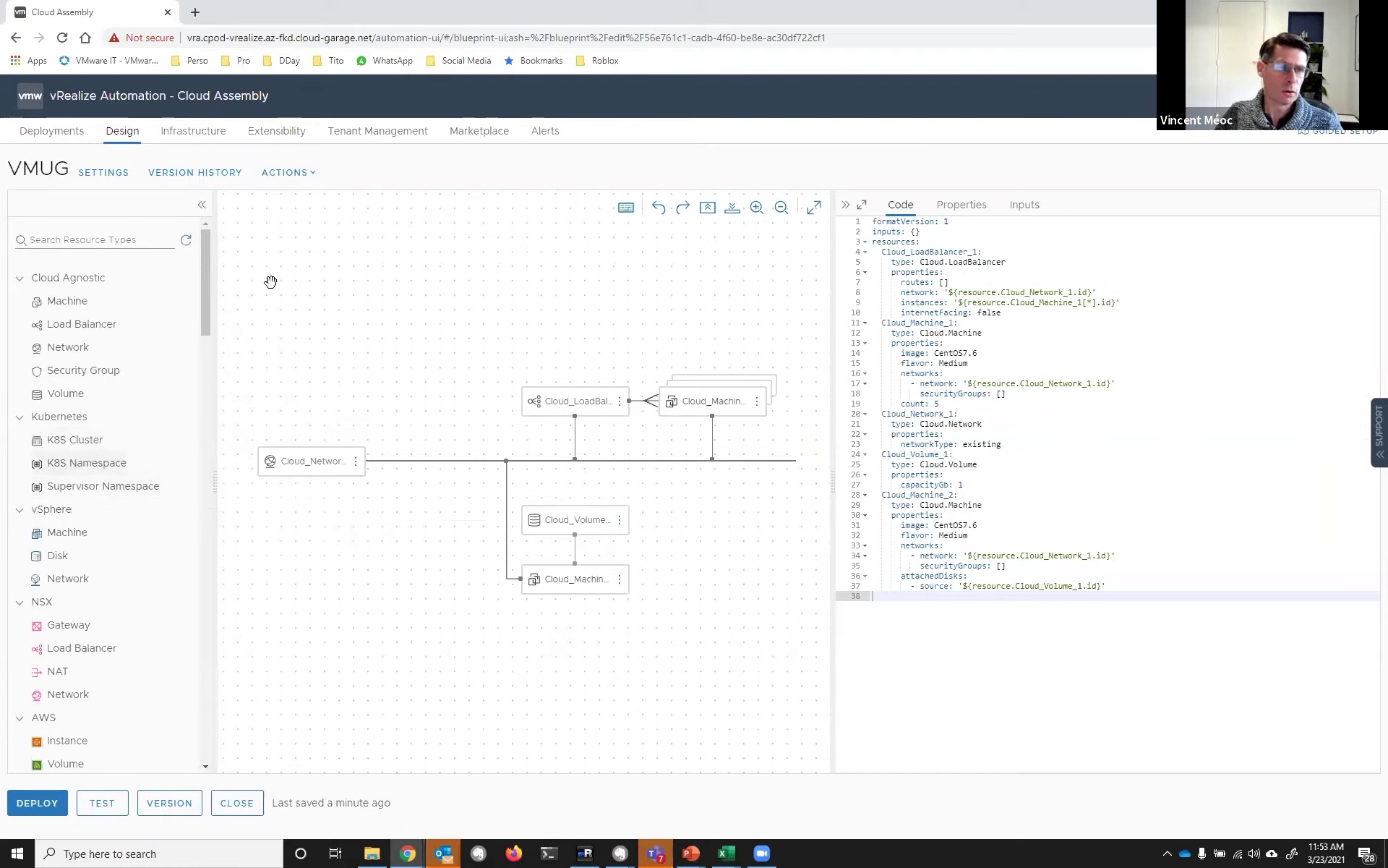
left_click_drag(203, 269, 204, 331)
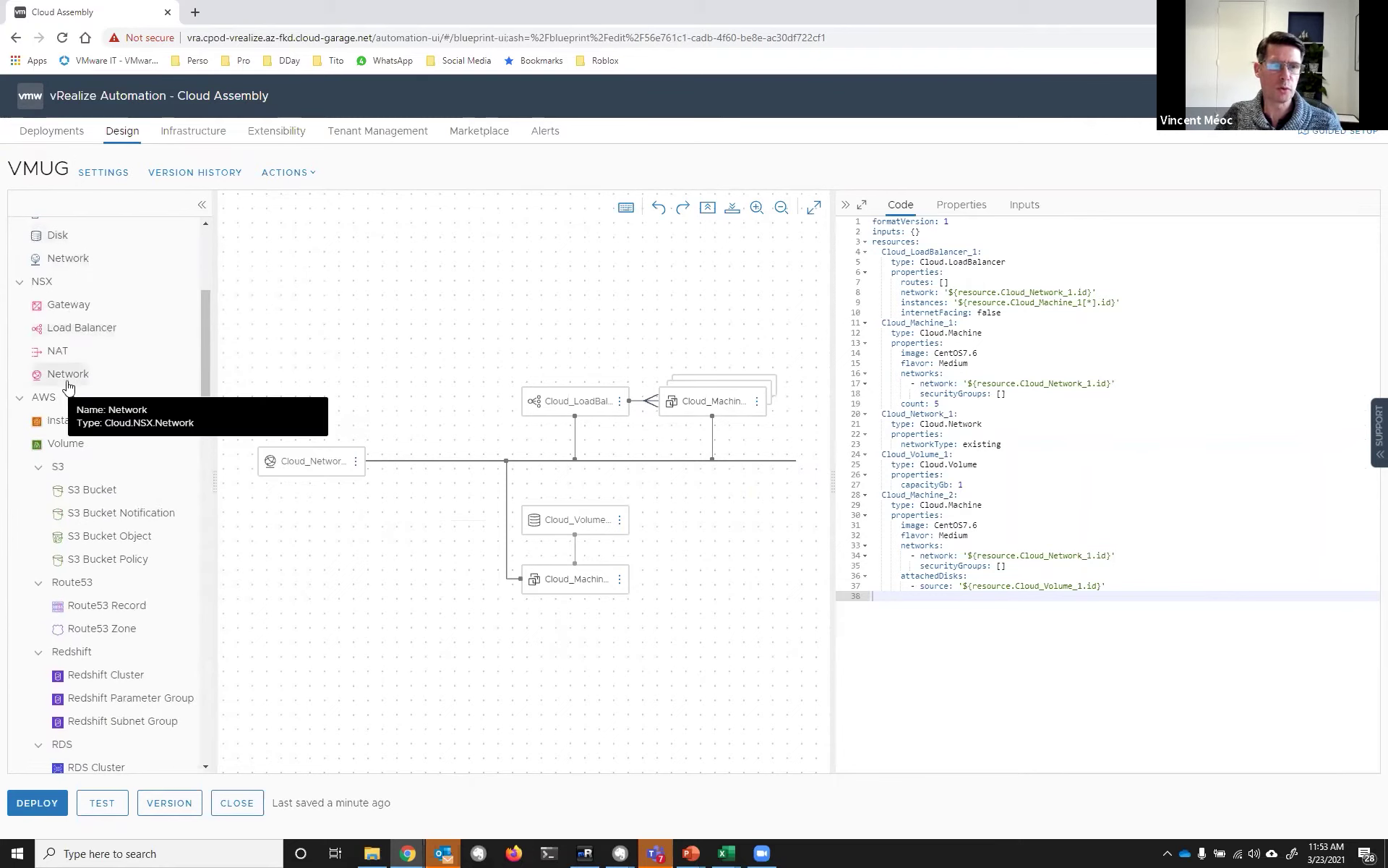
left_click_drag(205, 324, 210, 348)
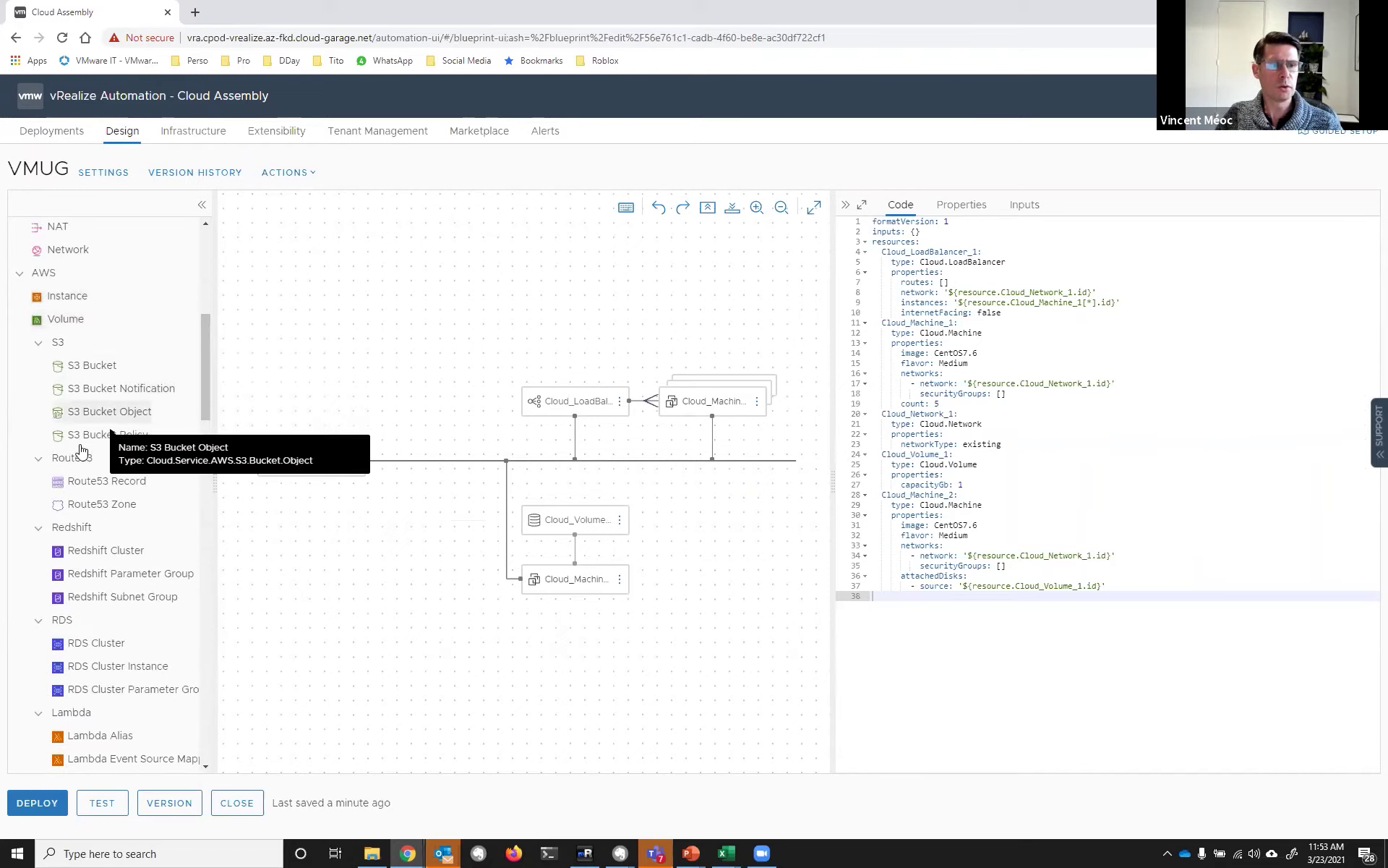
left_click_drag(204, 364, 215, 522)
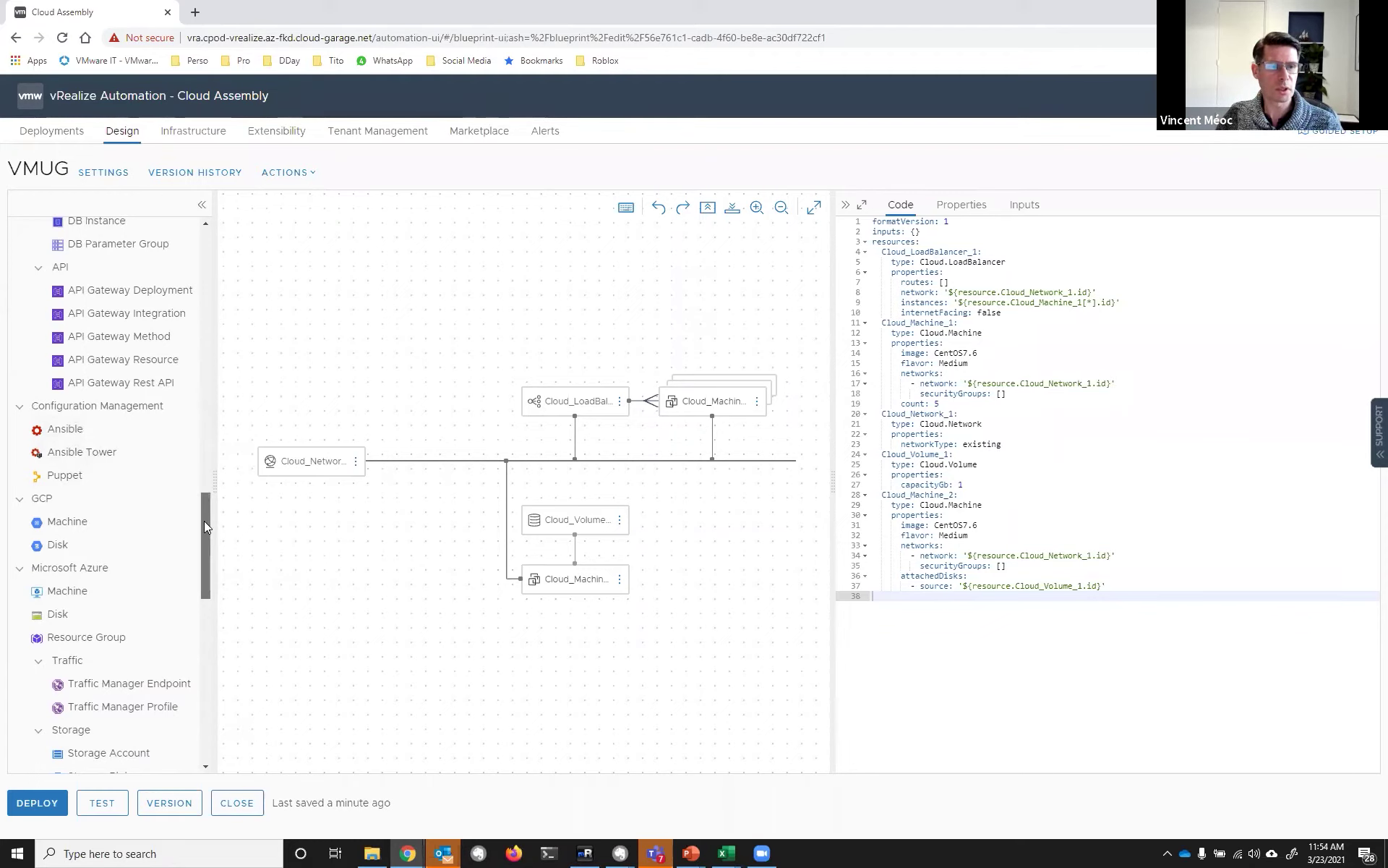
left_click_drag(204, 521, 207, 529)
scroll(207, 538, "down", 3)
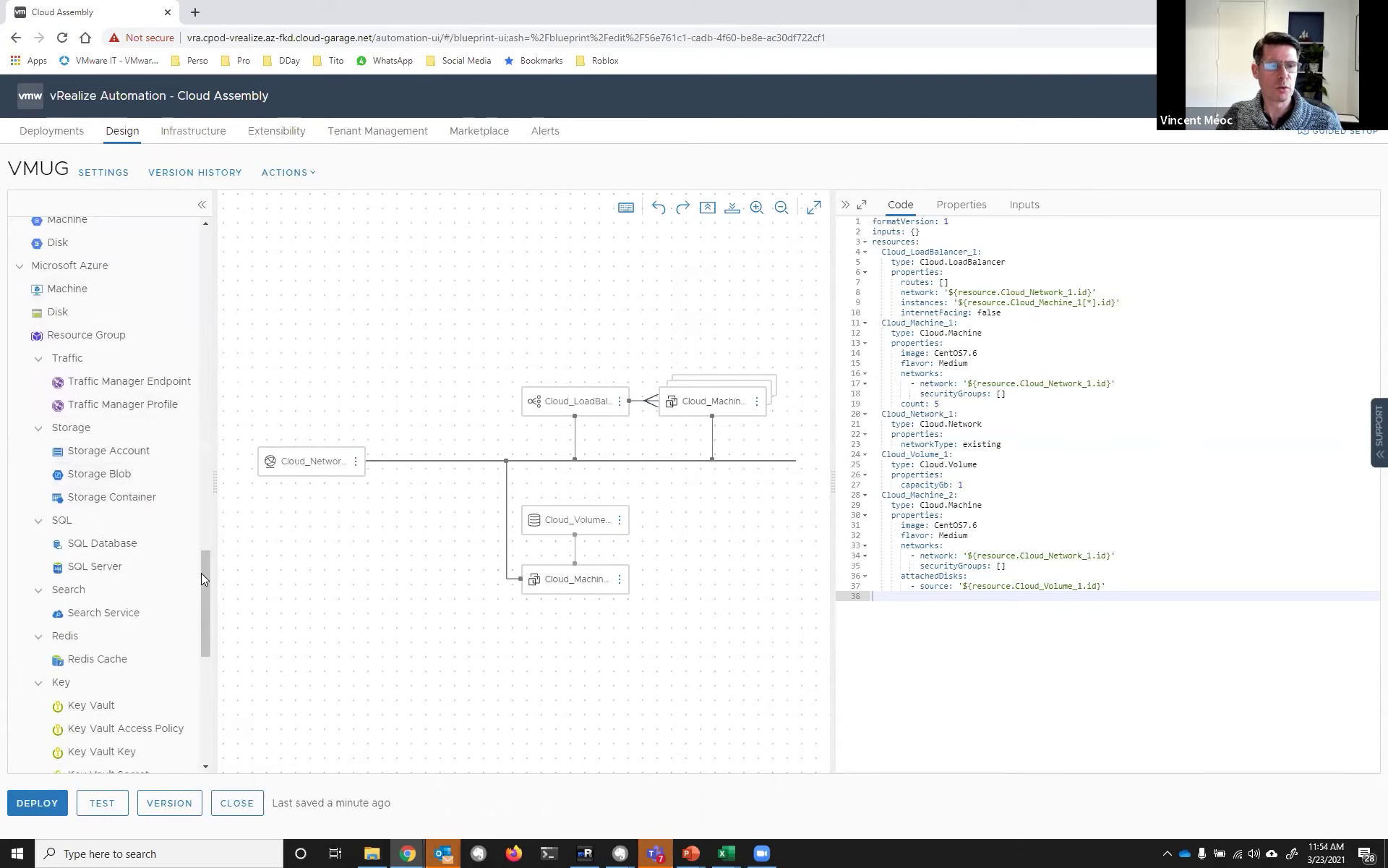
scroll(205, 586, "down", 1)
scroll(208, 599, "down", 2)
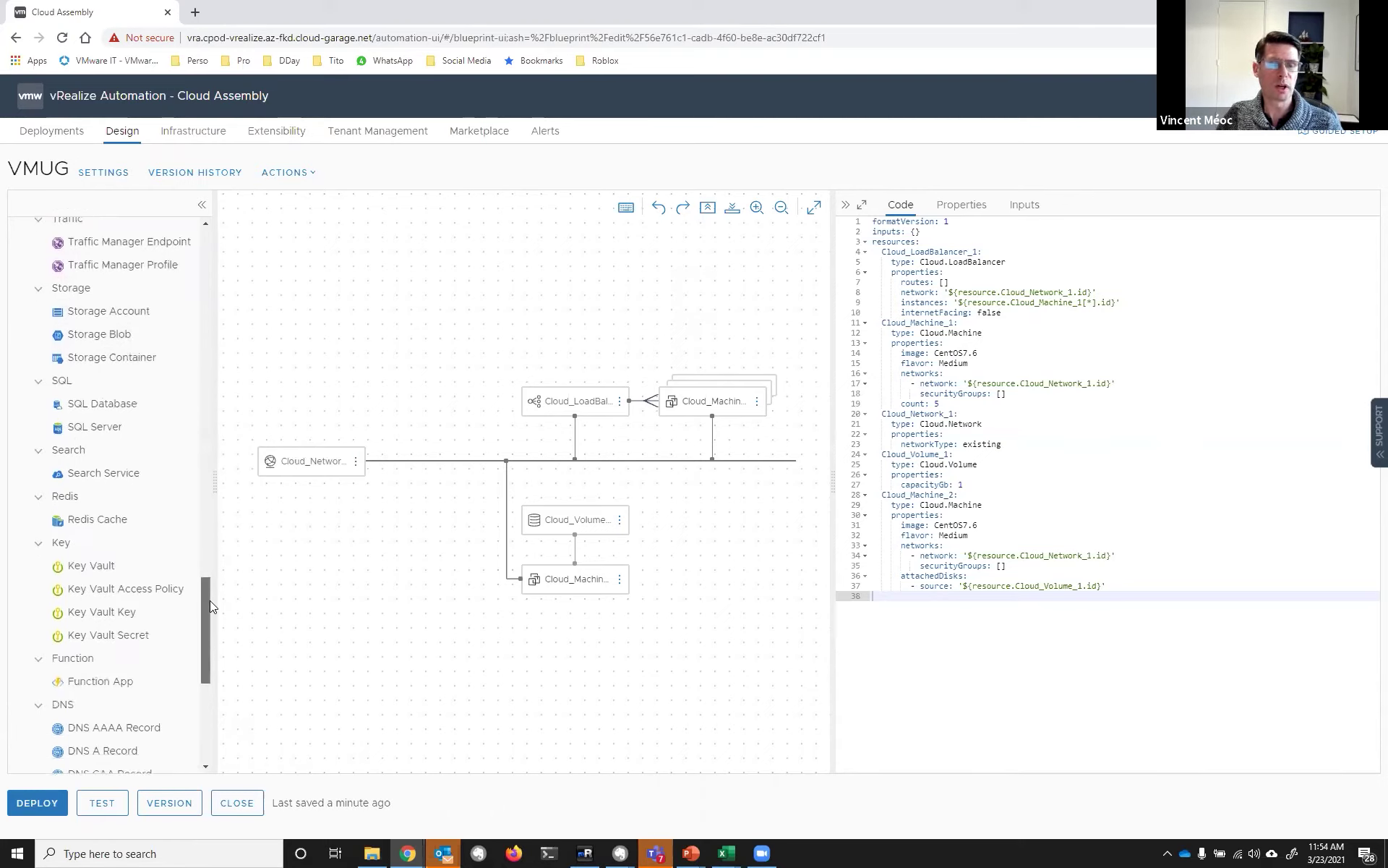
left_click_drag(208, 607, 214, 678)
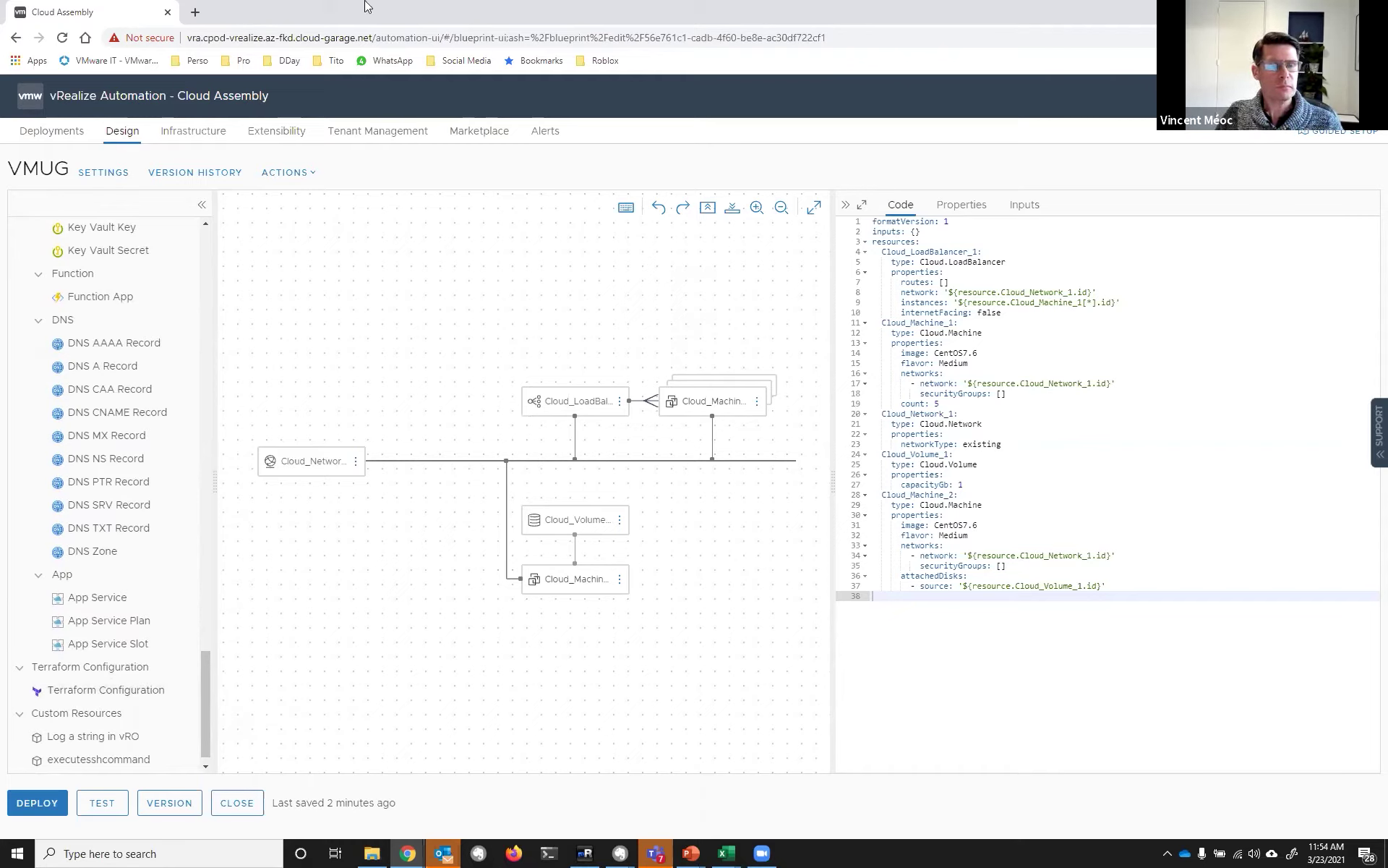
left_click(195, 12)
On GitHub, open the raw tito monolith FE and DB multi cloud file in Tito/asset/Deployment/CloudAssembly
left_click(218, 32)
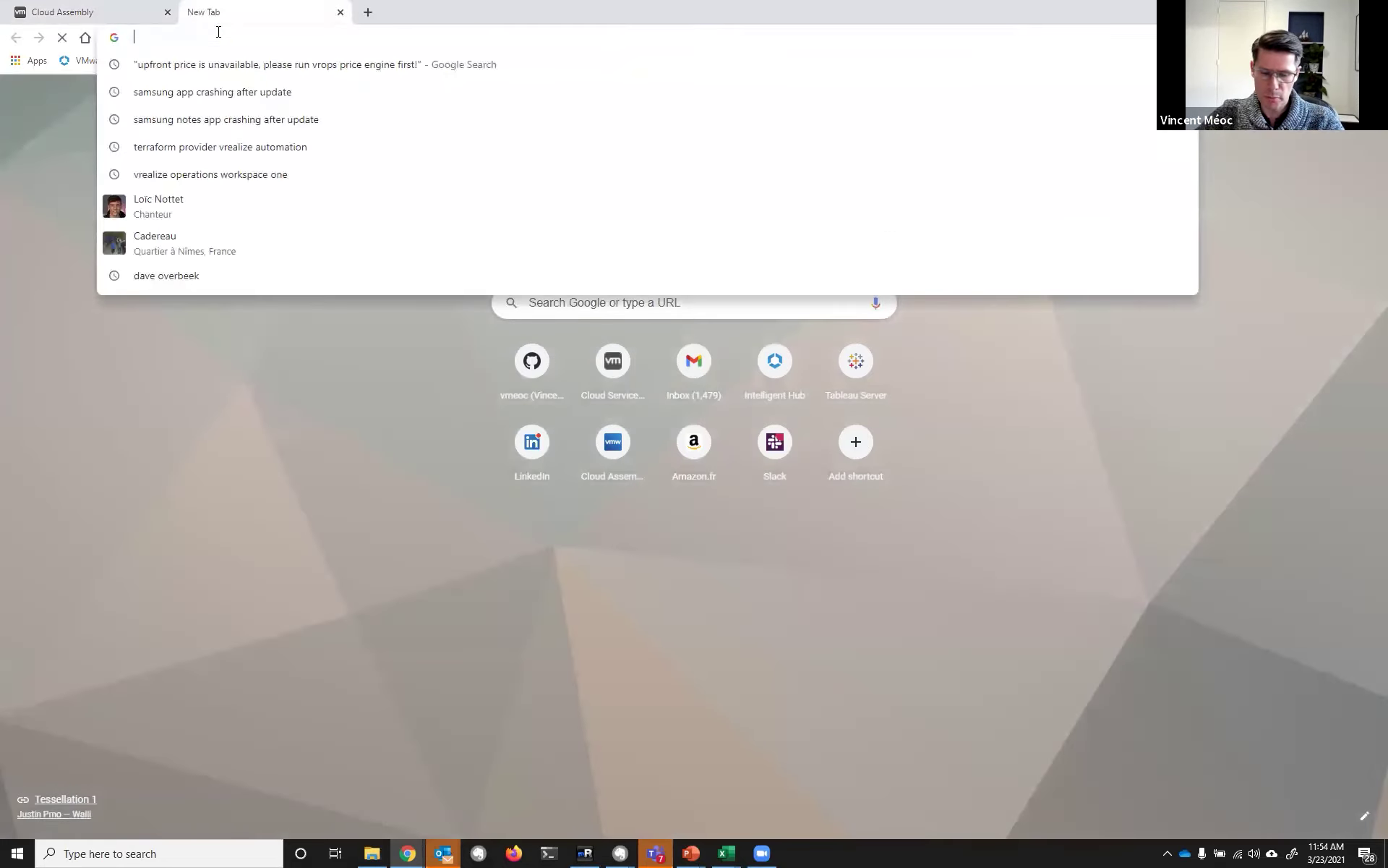
type("github.com/vmeoc")
key("Return")
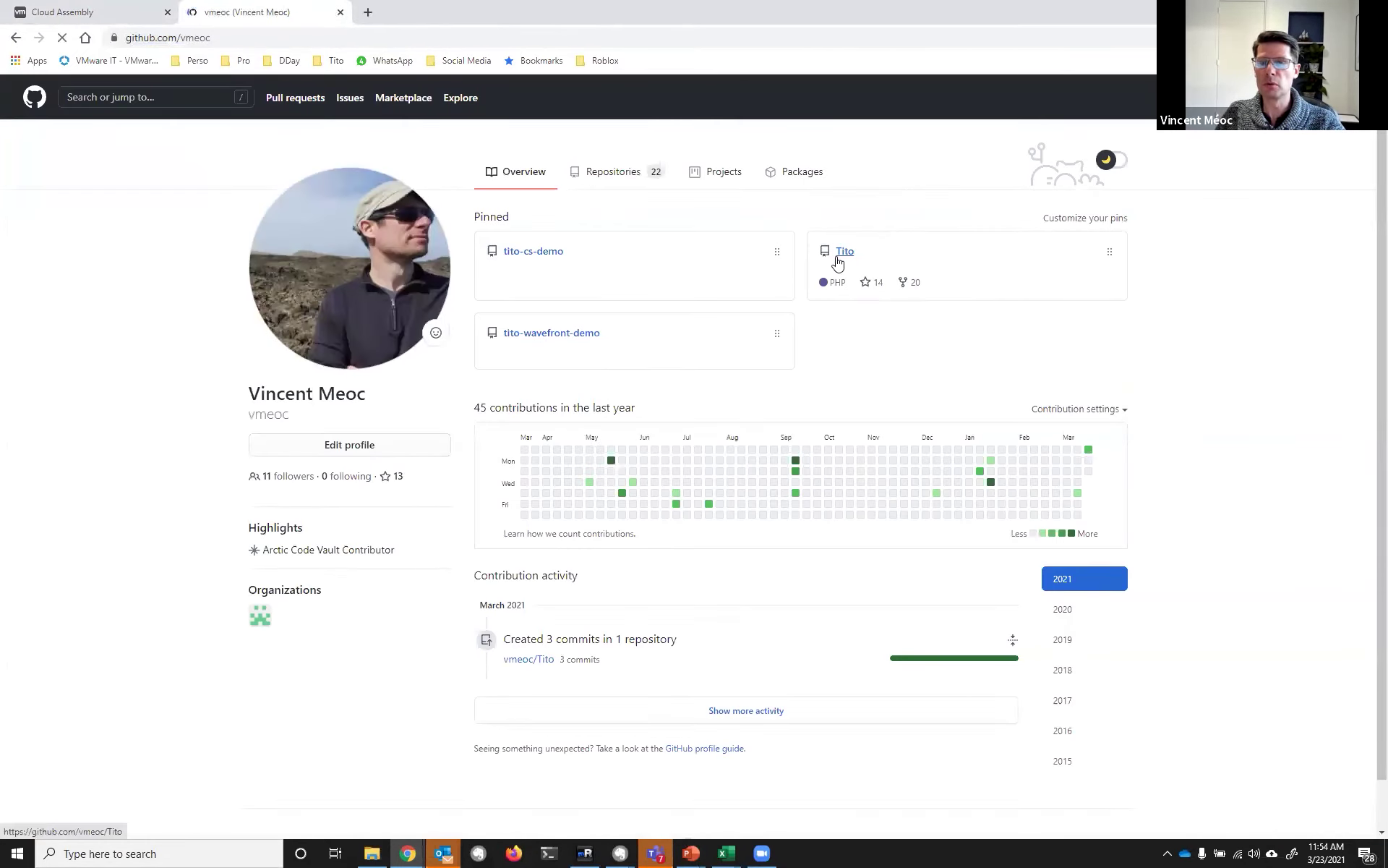
left_click(838, 262)
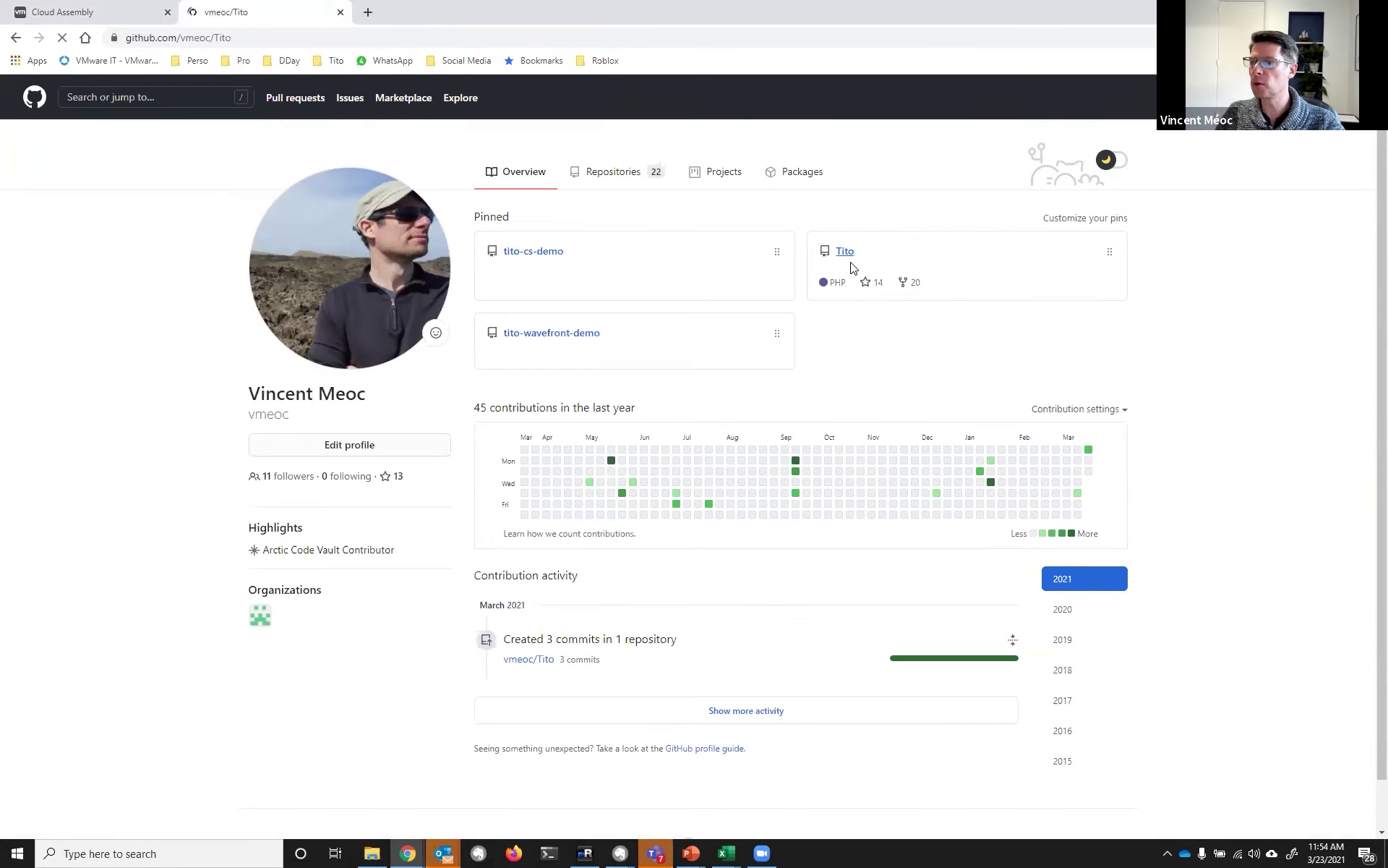
left_click(294, 313)
left_click(307, 339)
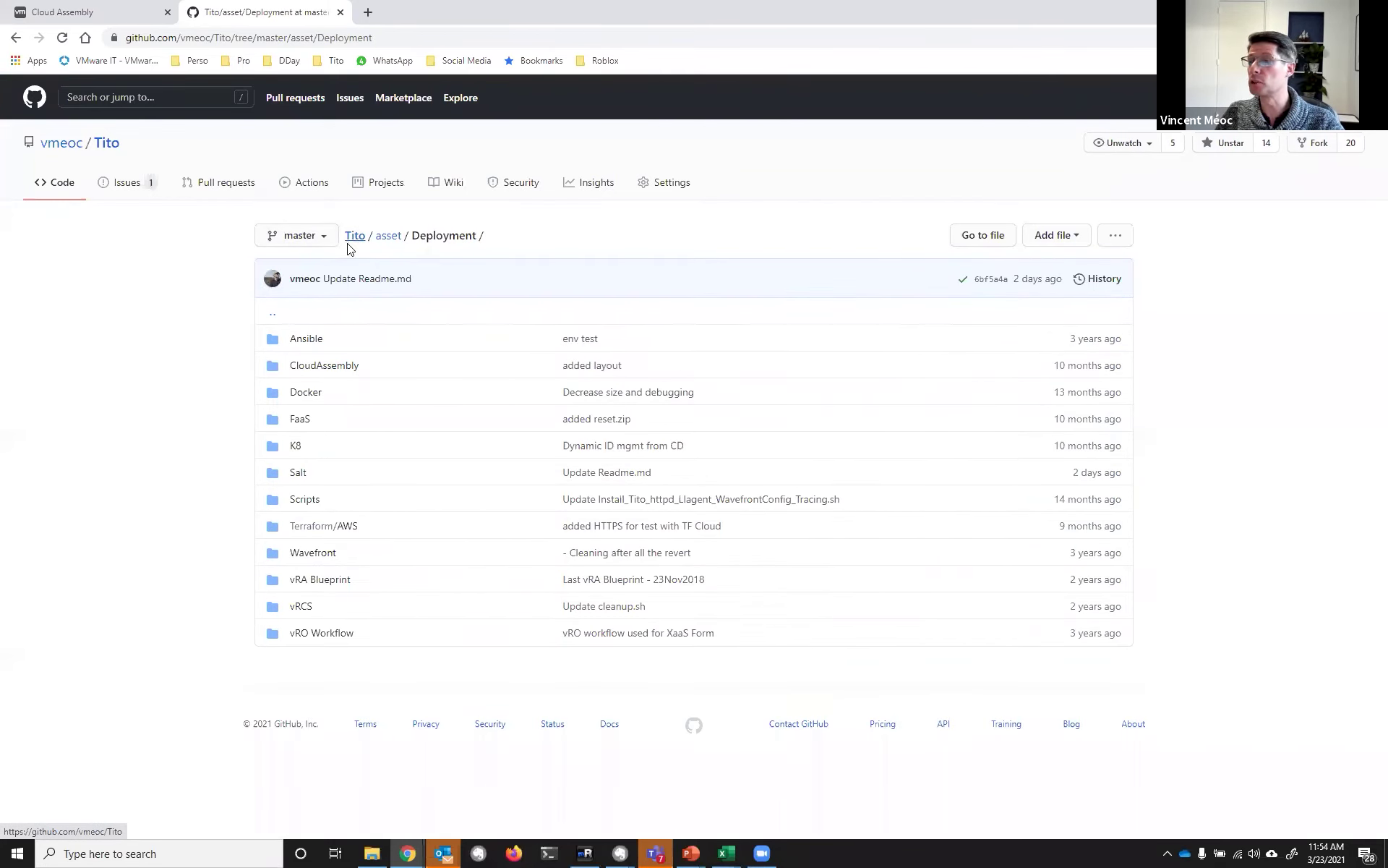
left_click(321, 367)
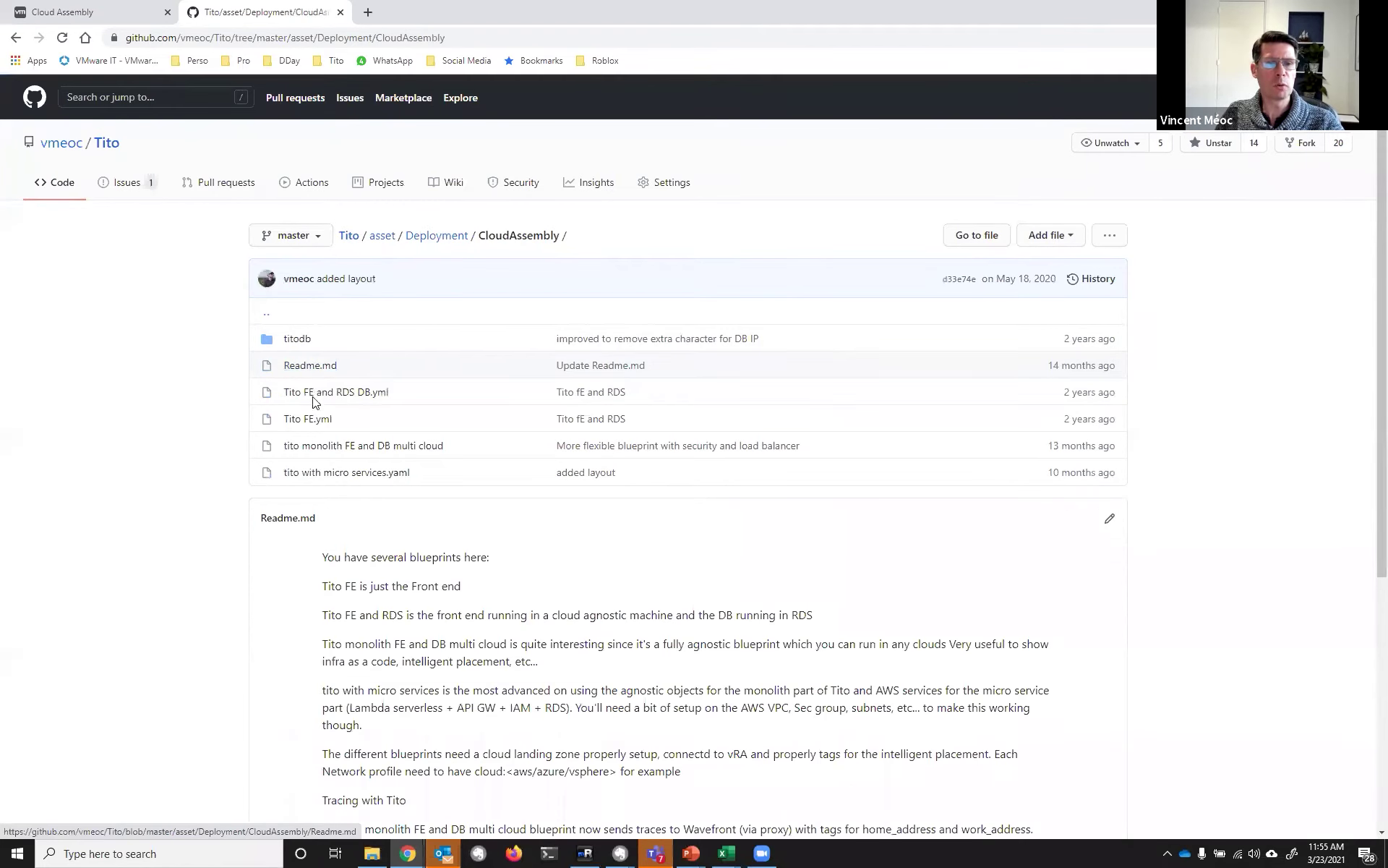
left_click(331, 446)
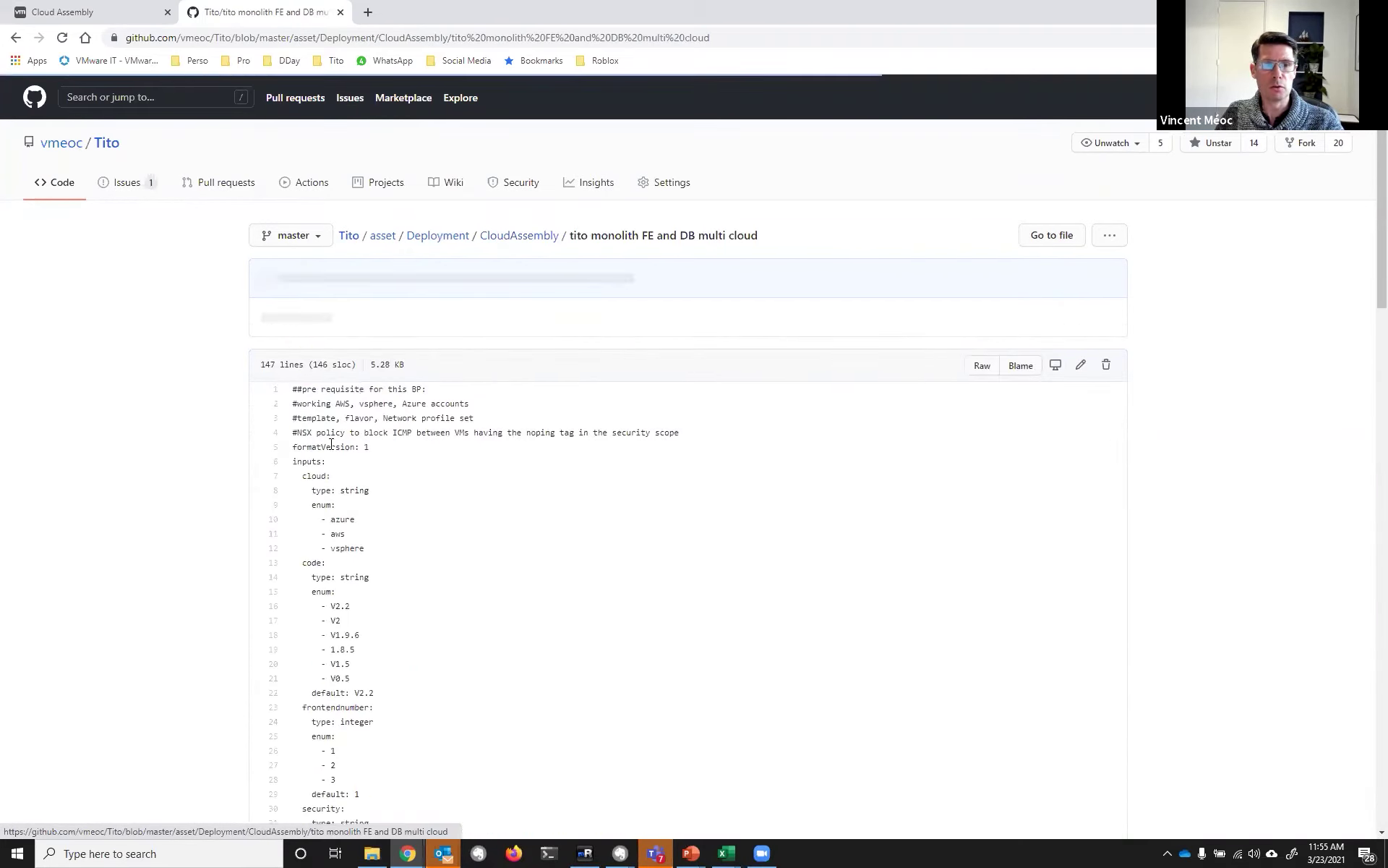
left_click(985, 364)
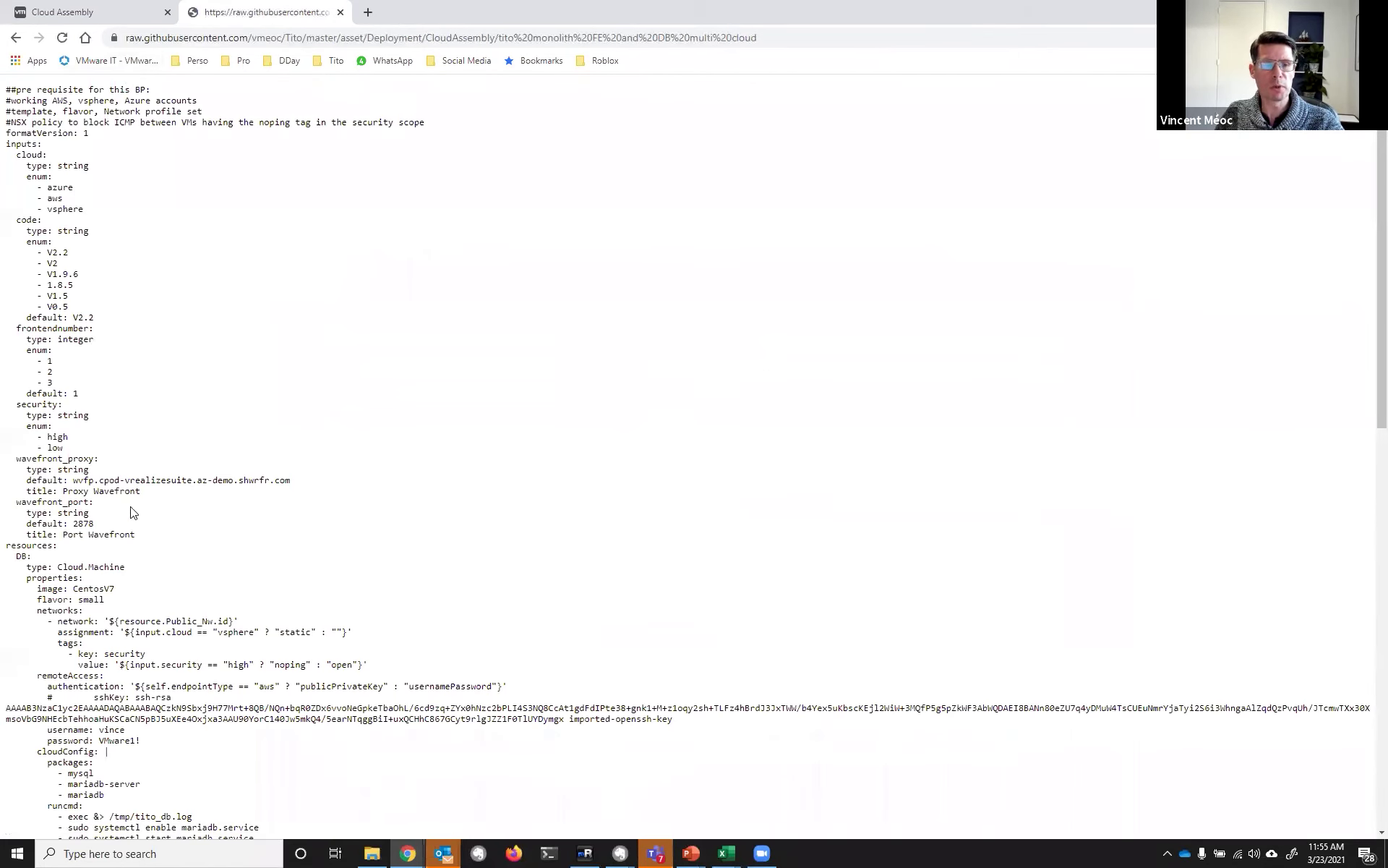
Copy the whole raw YAML and paste it over VMUG's code in Cloud Assembly
left_click_drag(137, 570, 11, 551)
left_click(79, 565)
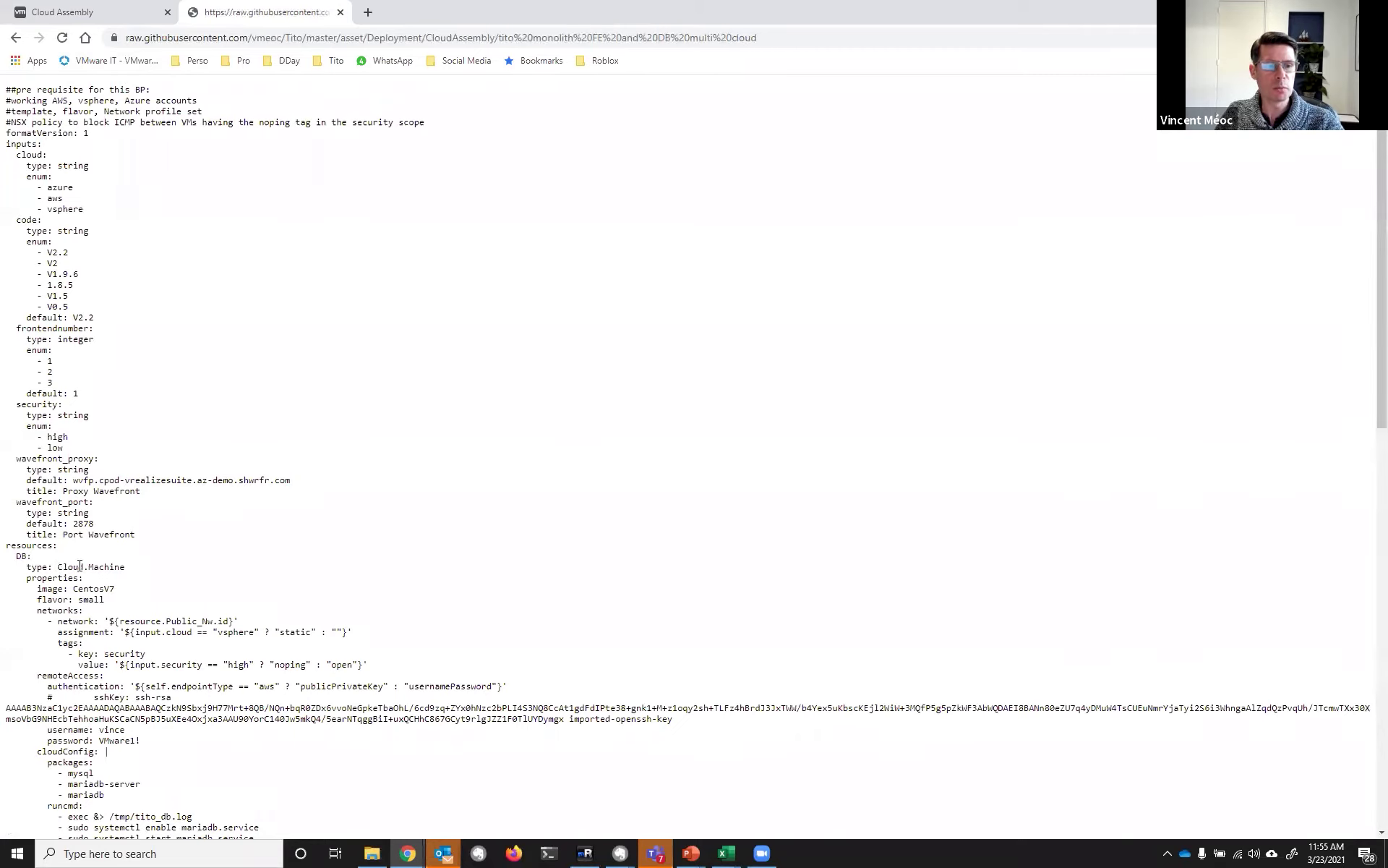
left_click_drag(143, 568, 20, 572)
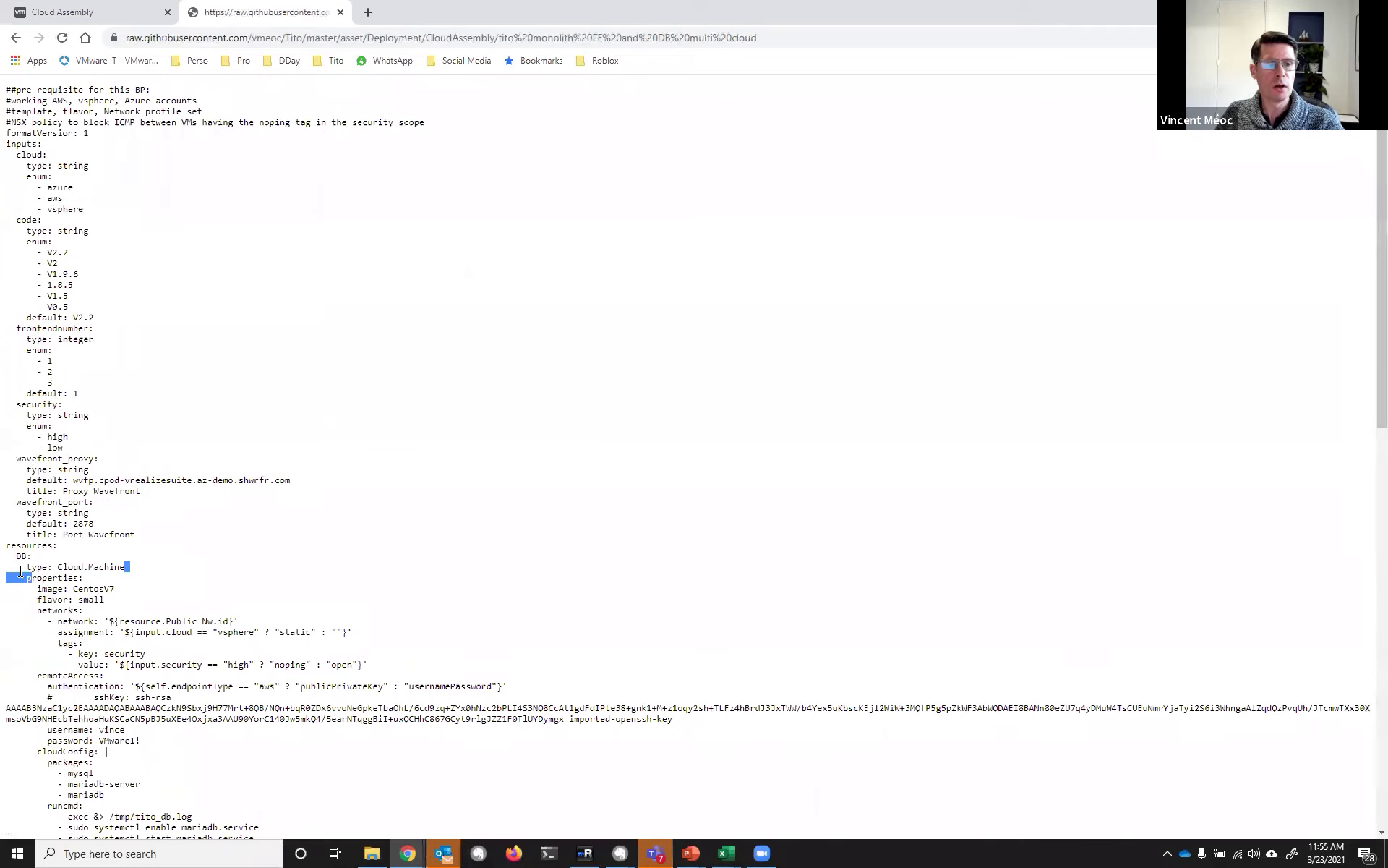
left_click(243, 403)
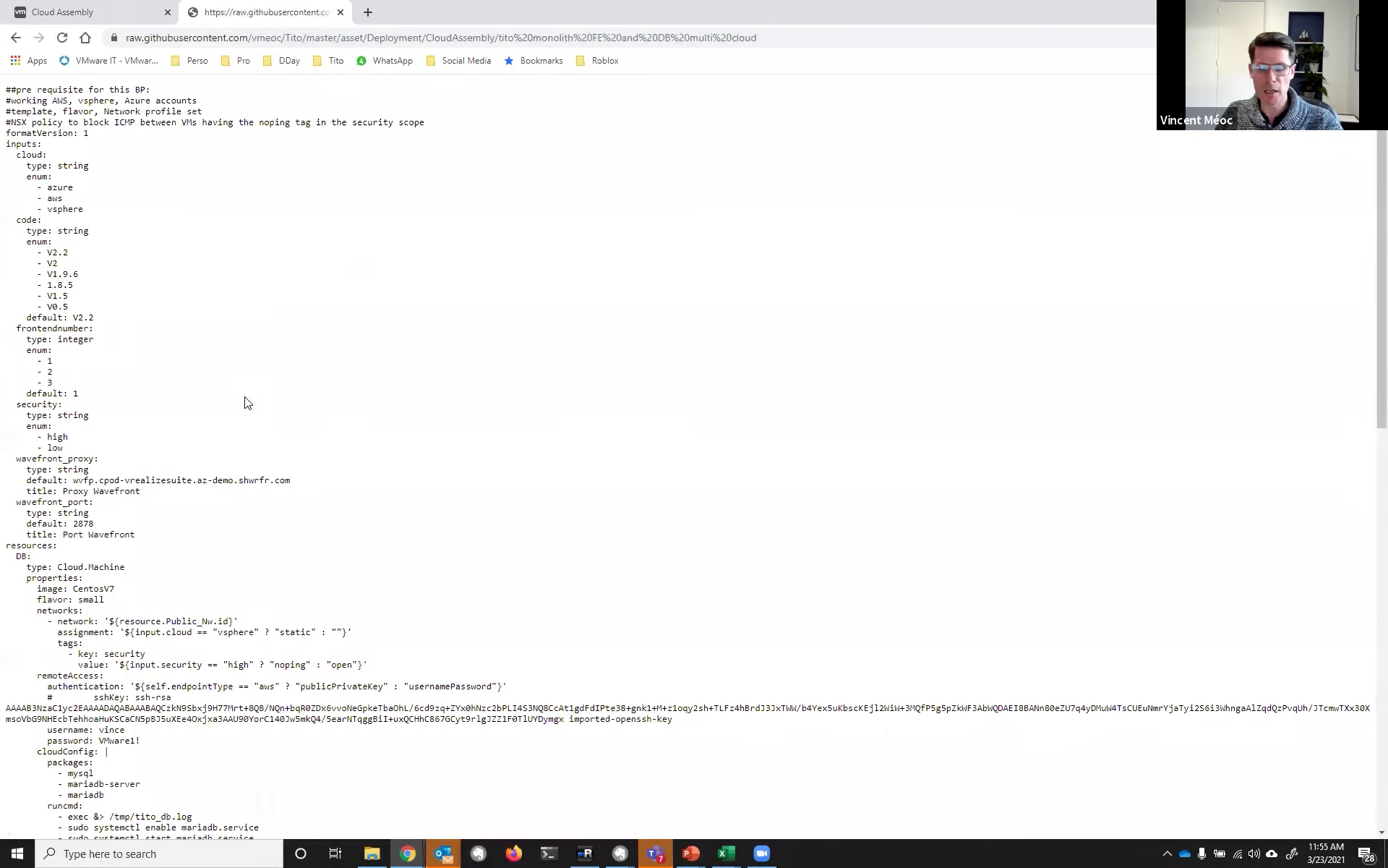
key("ctrl+a")
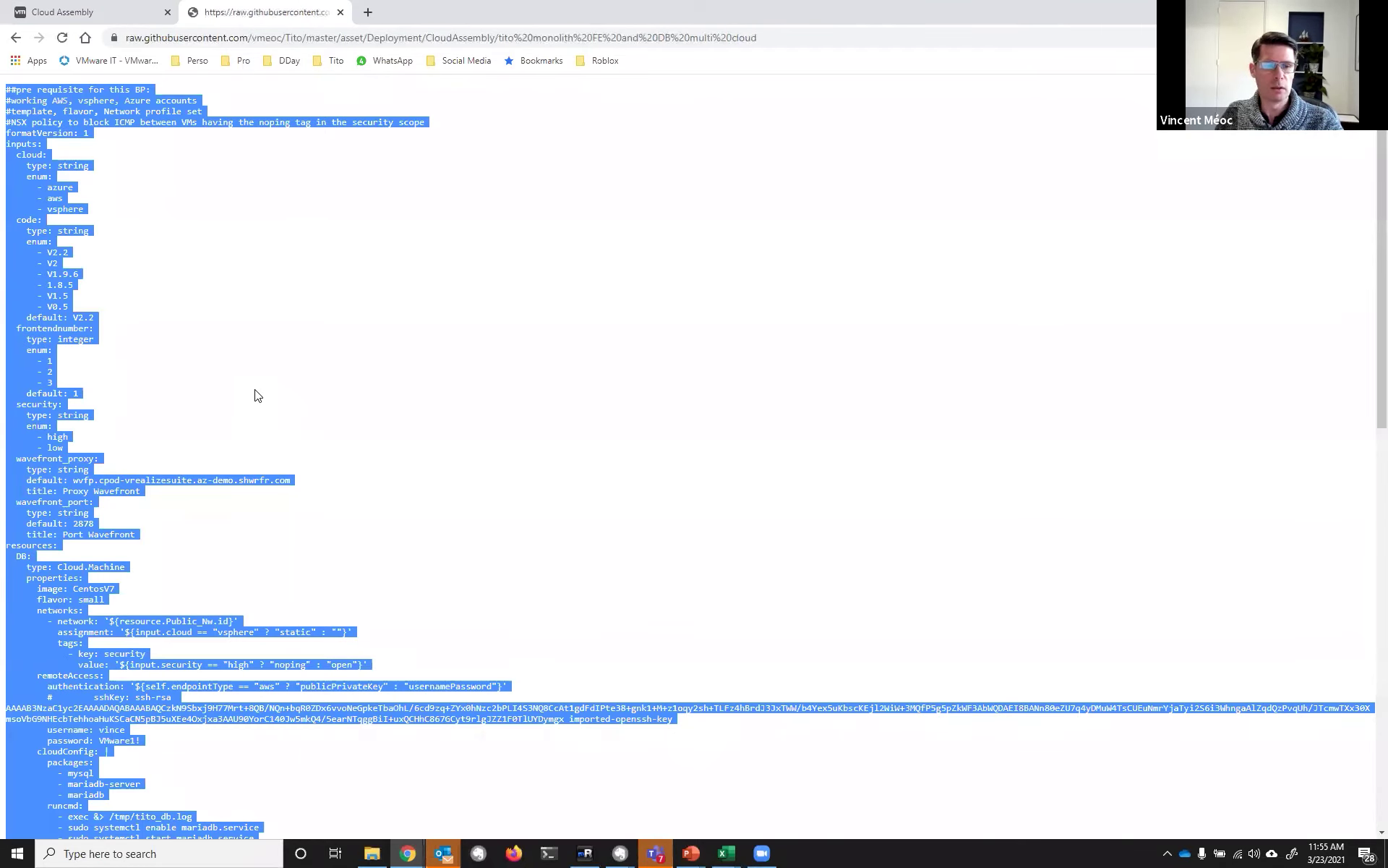
left_click(107, 10)
left_click(1067, 425)
key("ctrl+a")
key("ctrl+v")
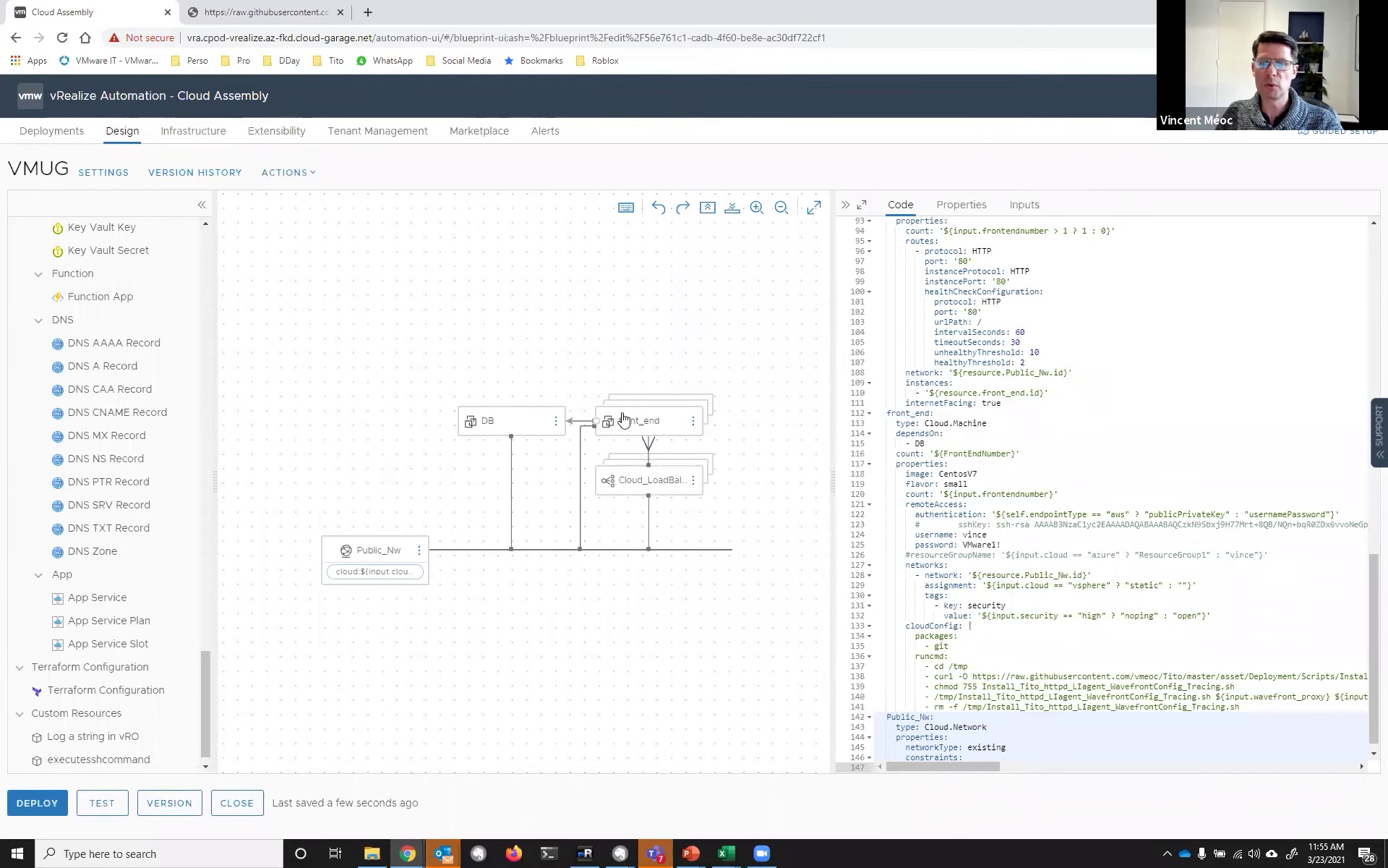
Check the DB and front_end machines, then test the template with cloud vsphere and high security
left_click(539, 423)
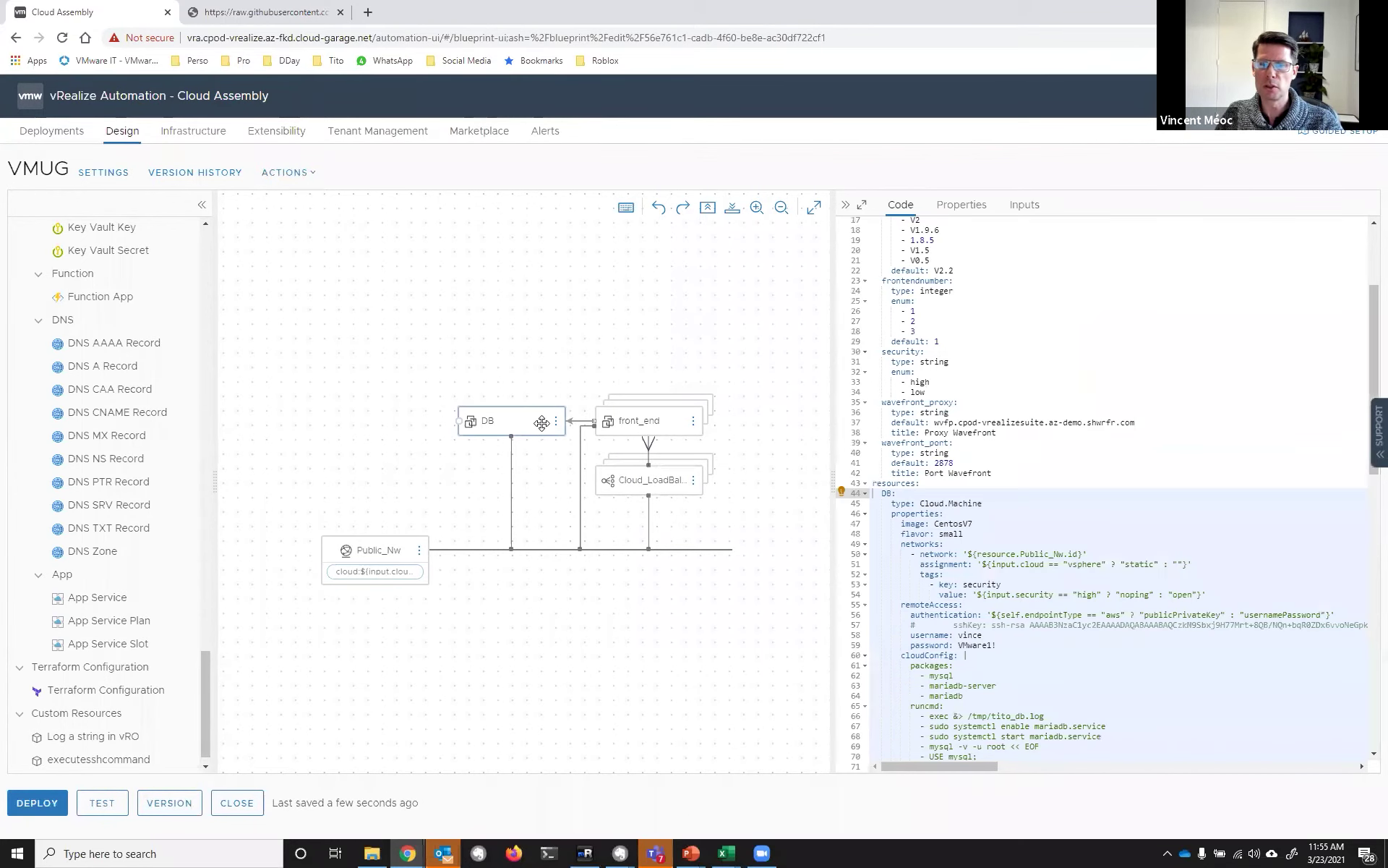
left_click(646, 431)
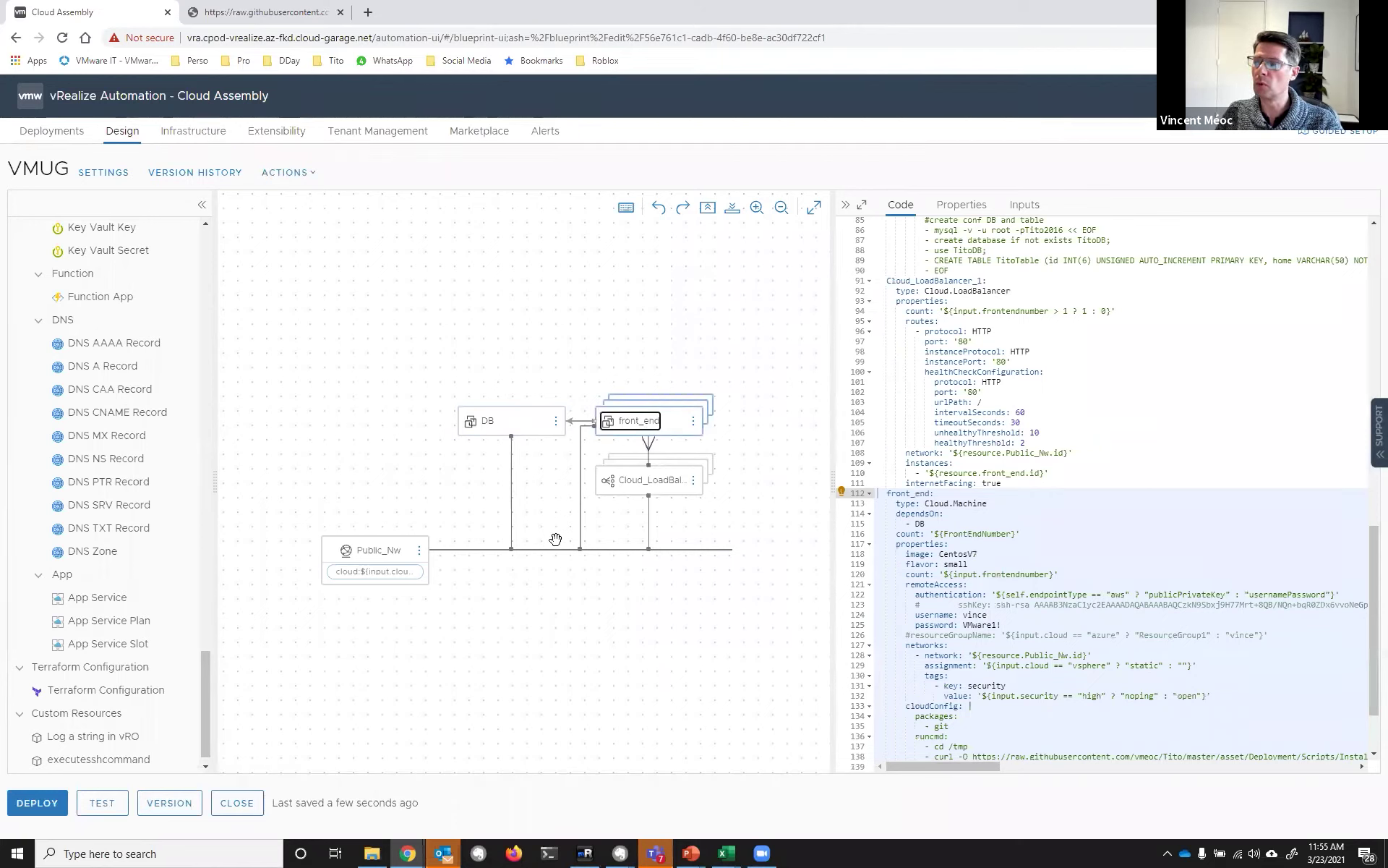
left_click(103, 811)
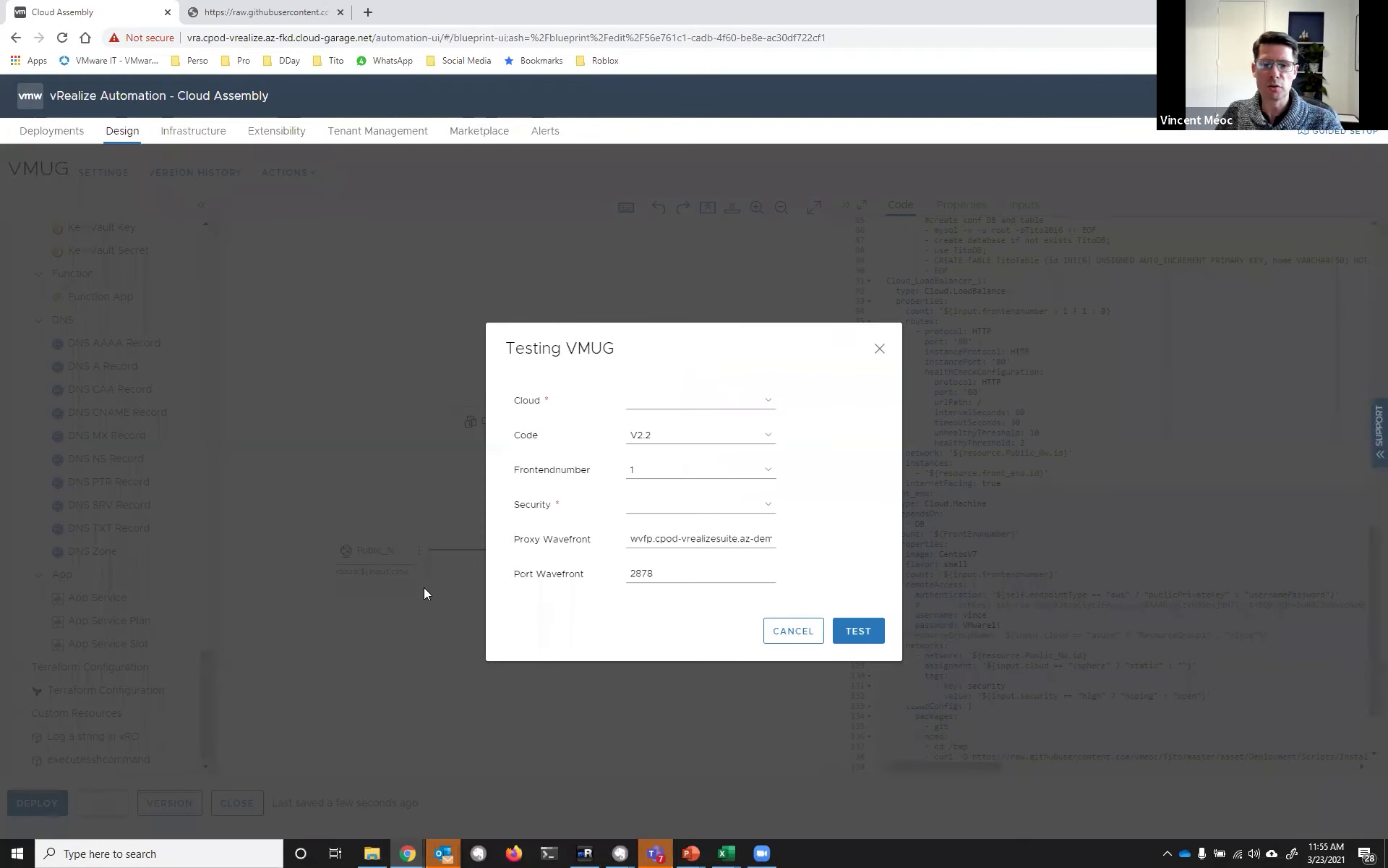
left_click(683, 411)
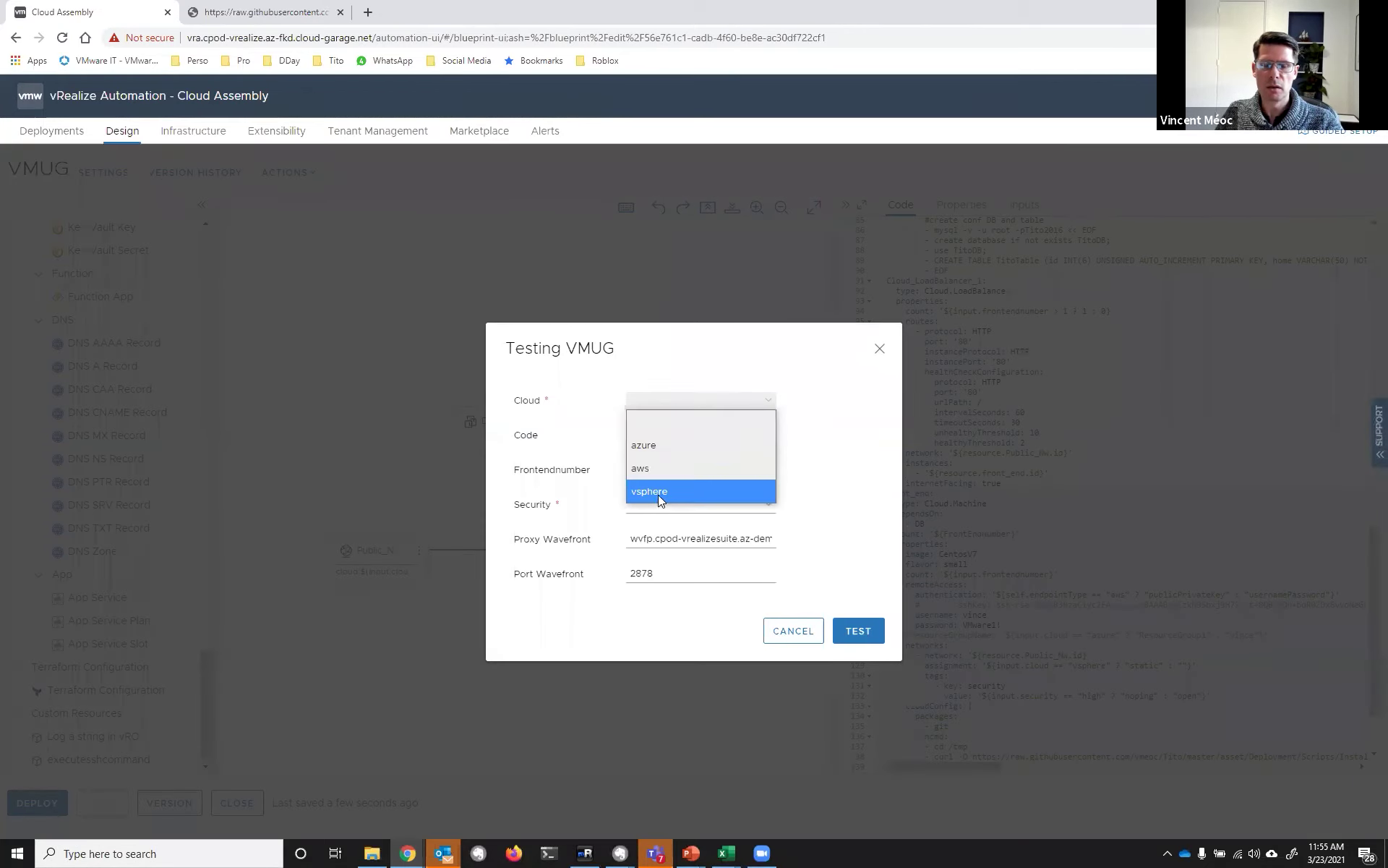
left_click(658, 492)
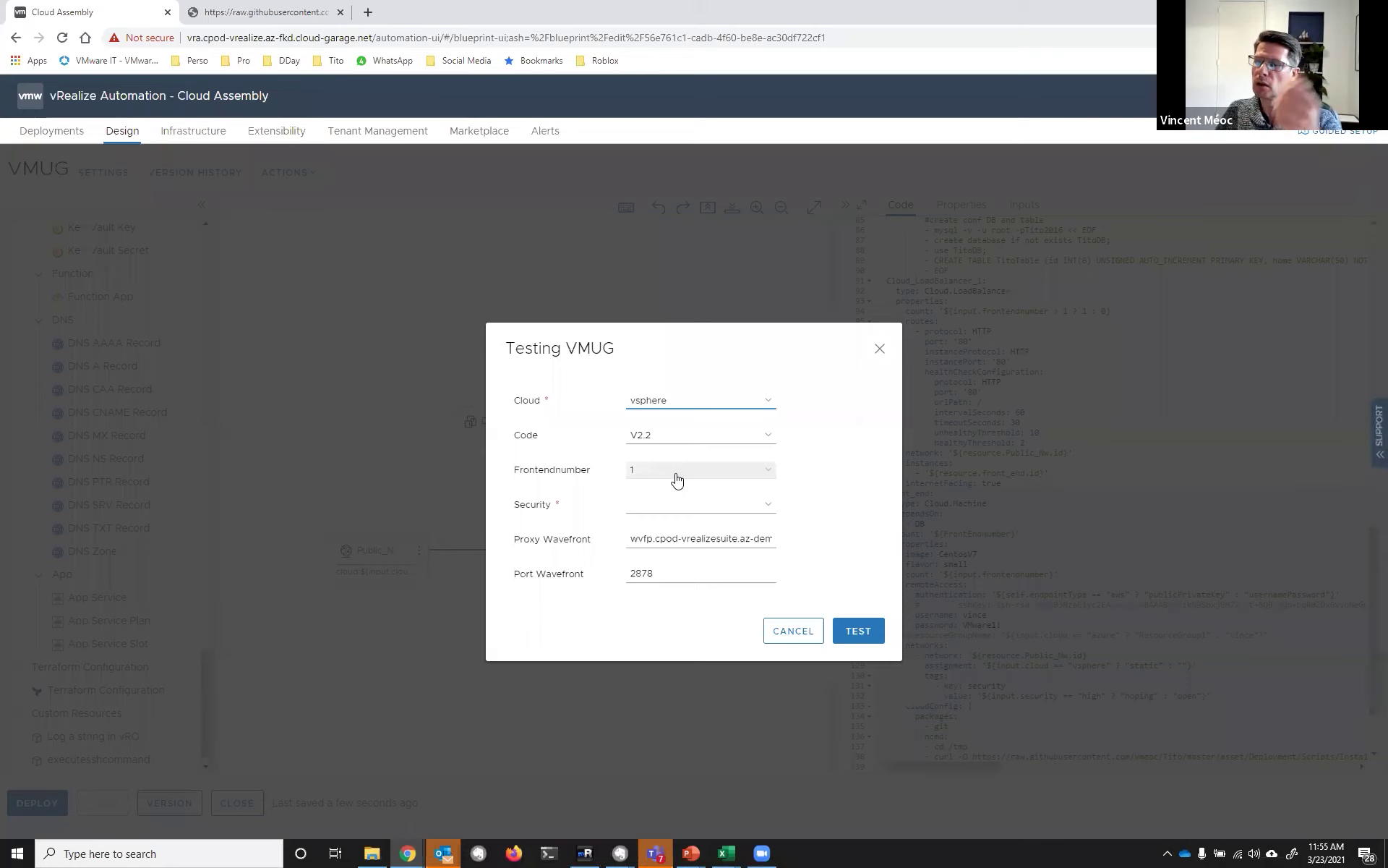
left_click(670, 508)
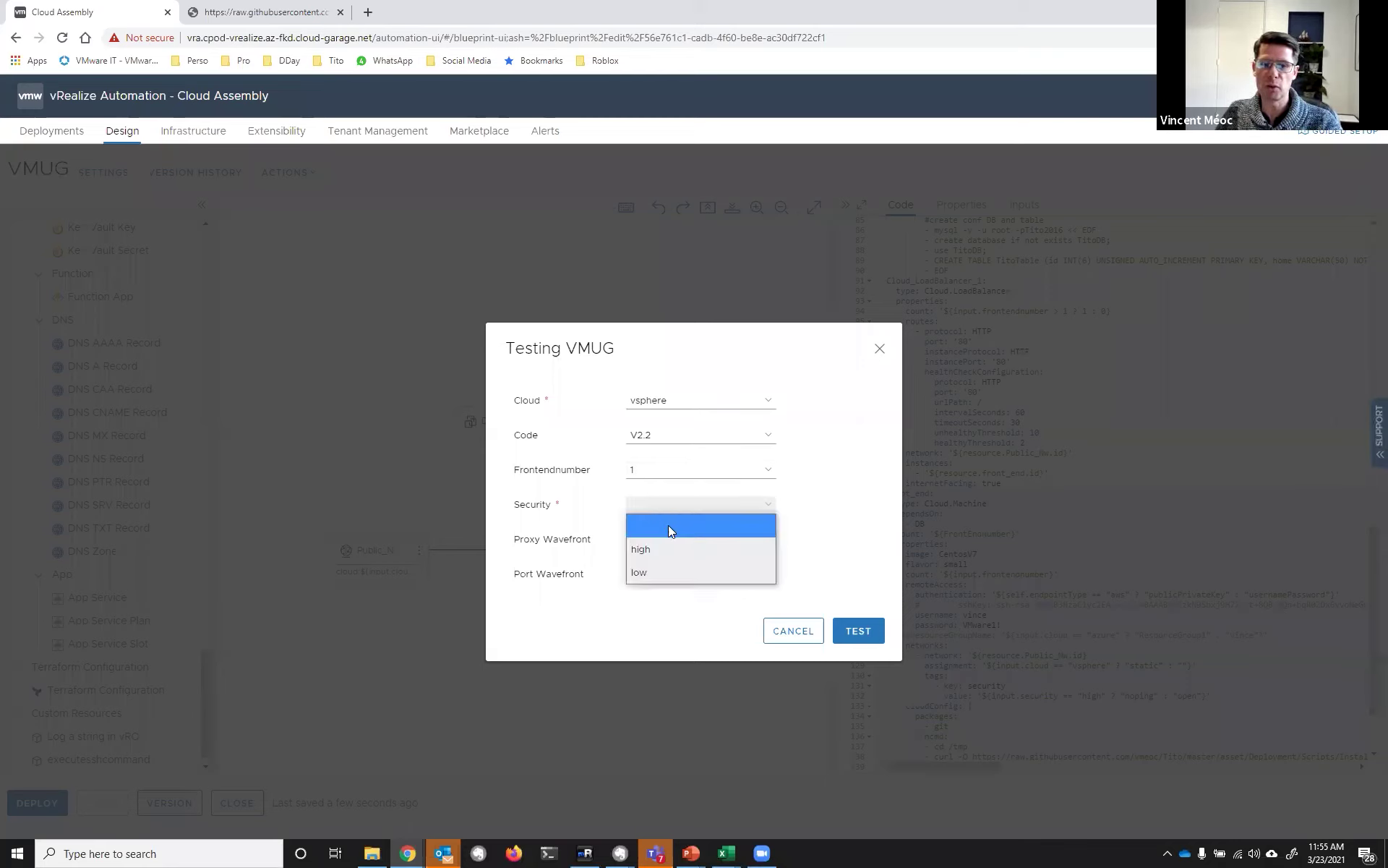
left_click(666, 549)
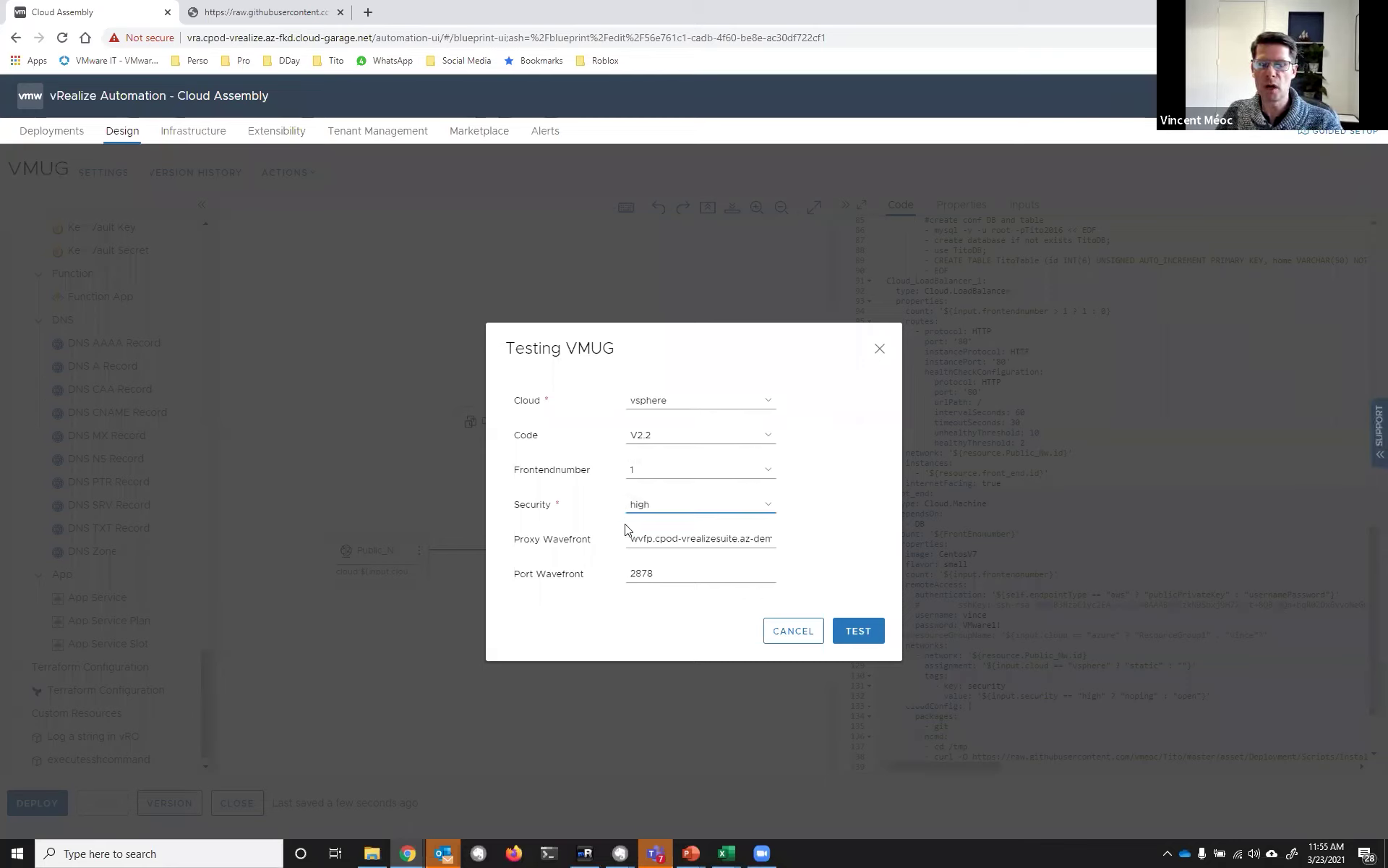
left_click(874, 635)
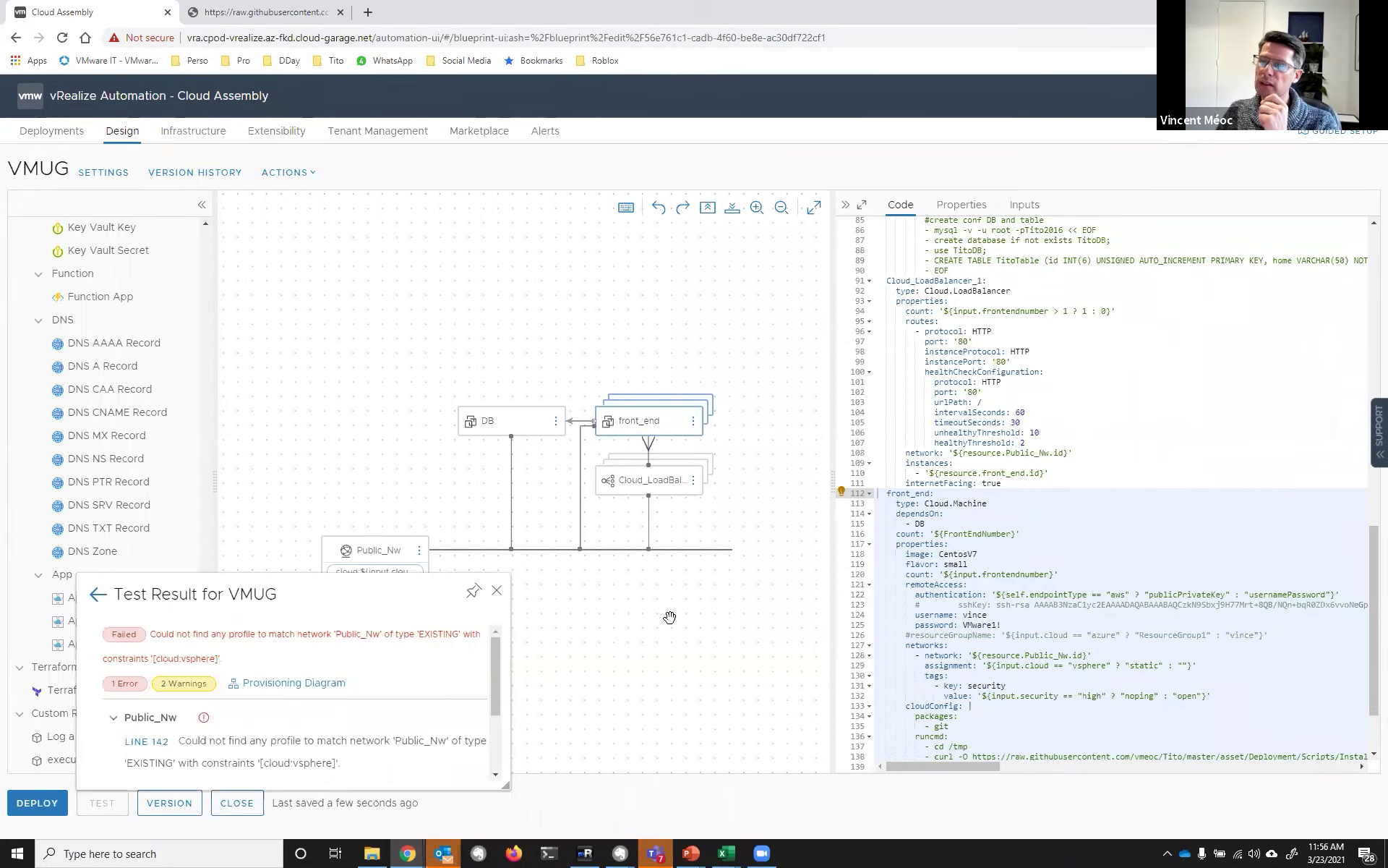
Open the Provisioning Diagram for the failed Public_Nw network test
left_click(294, 682)
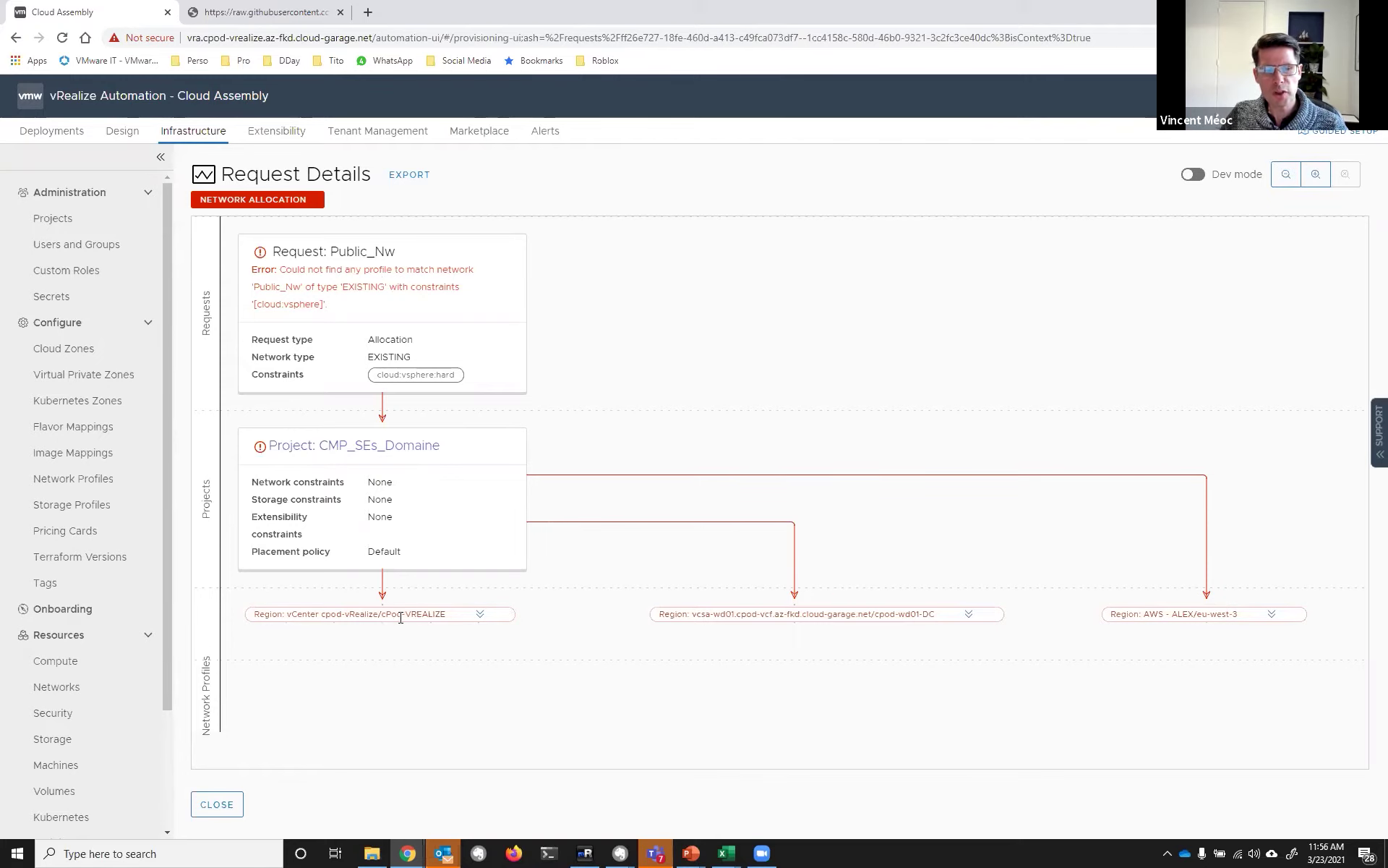
Expand the first region's network profiles, pan the diagram back left, and return to the VMUG template
left_click(479, 615)
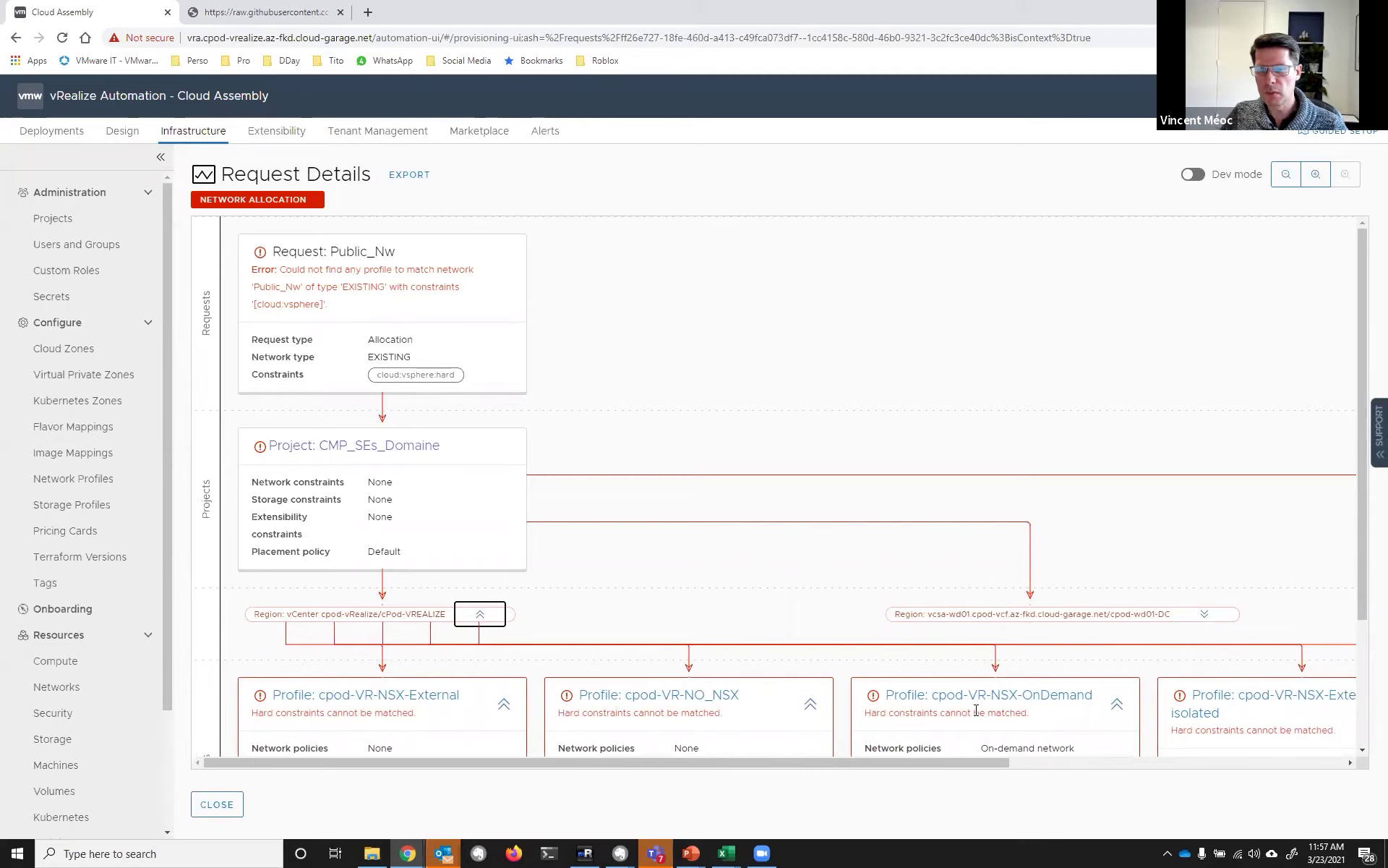
left_click_drag(983, 768, 1359, 763)
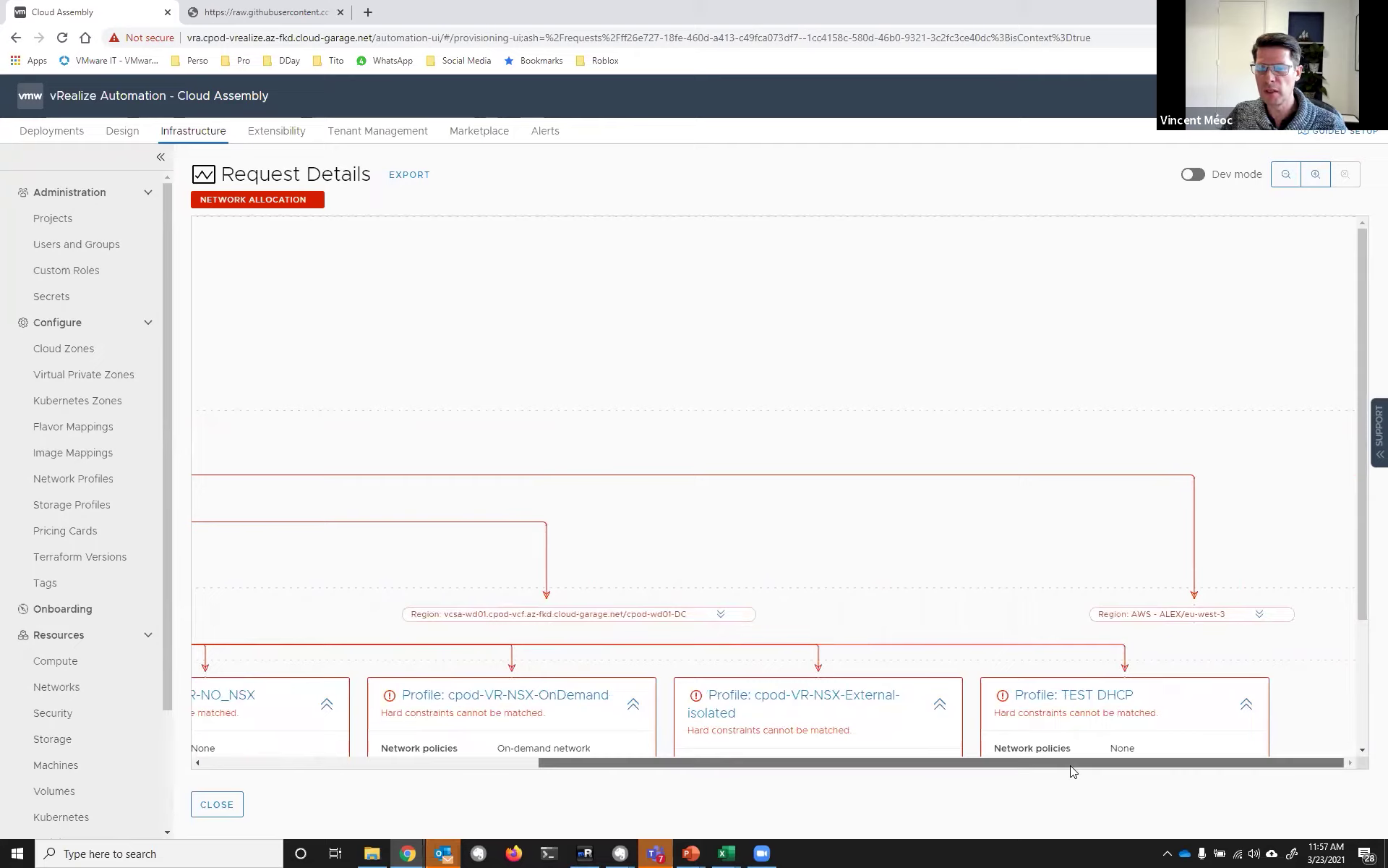
left_click_drag(1102, 765, 527, 795)
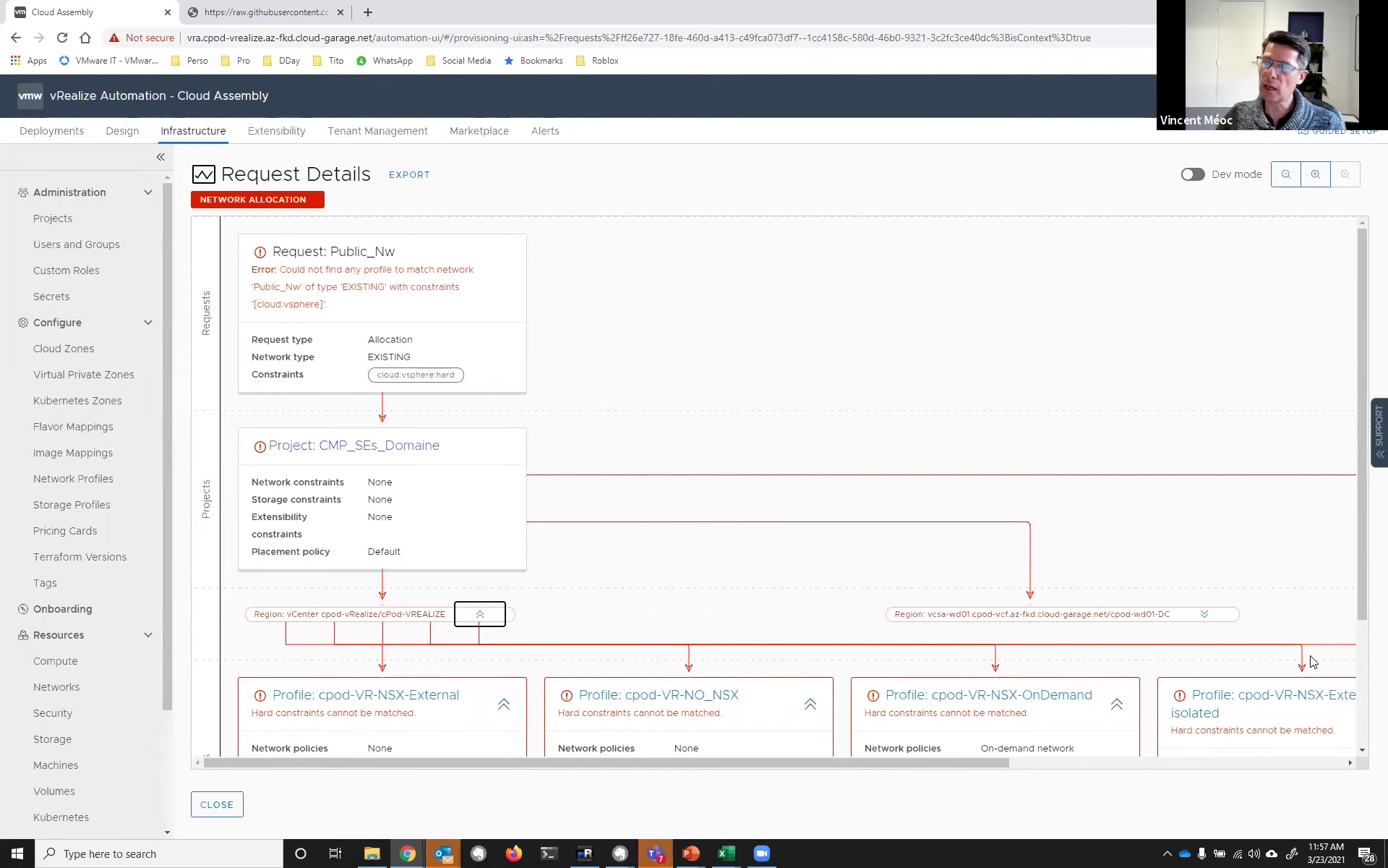
left_click(123, 132)
left_click(65, 801)
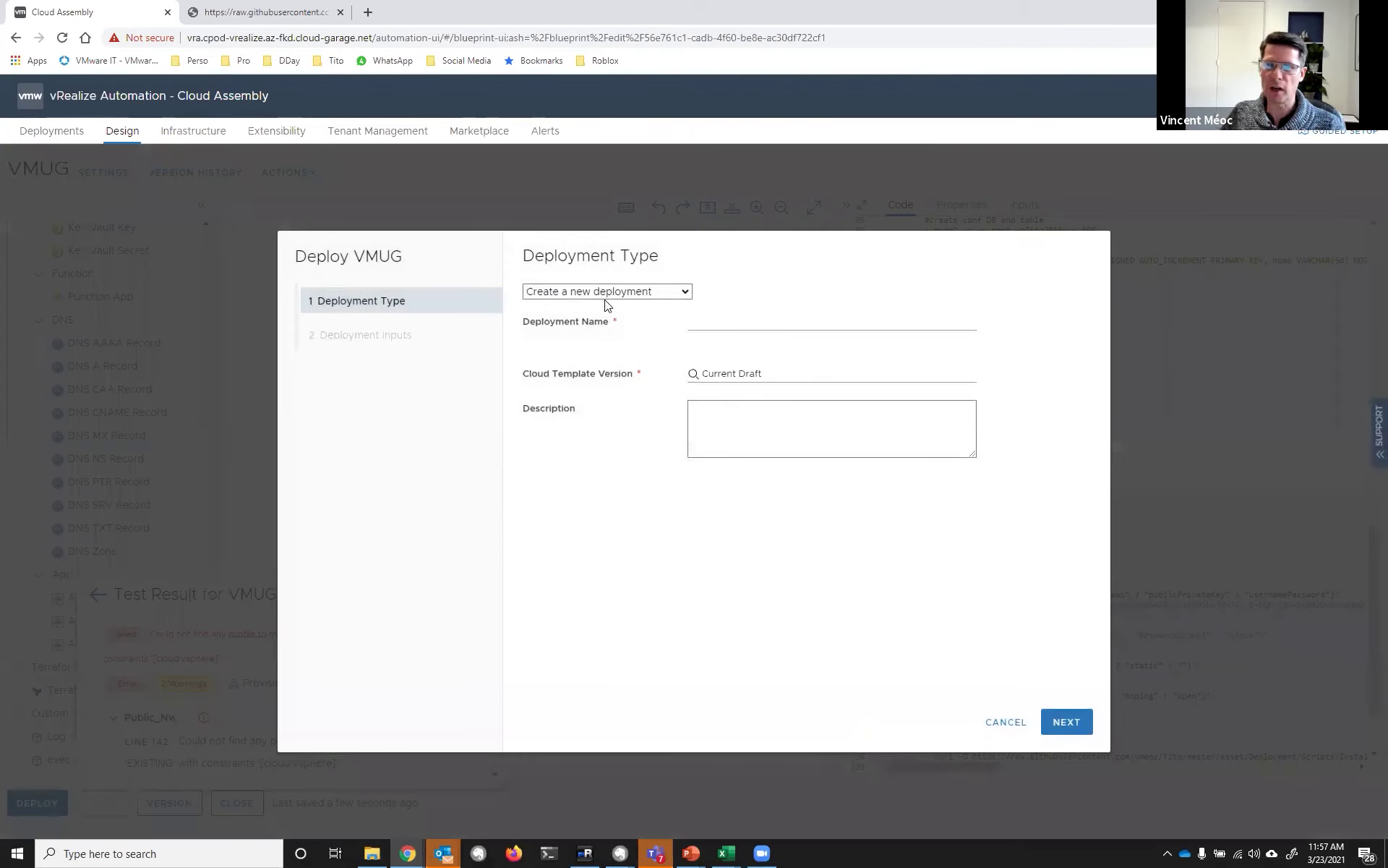
left_click(753, 317)
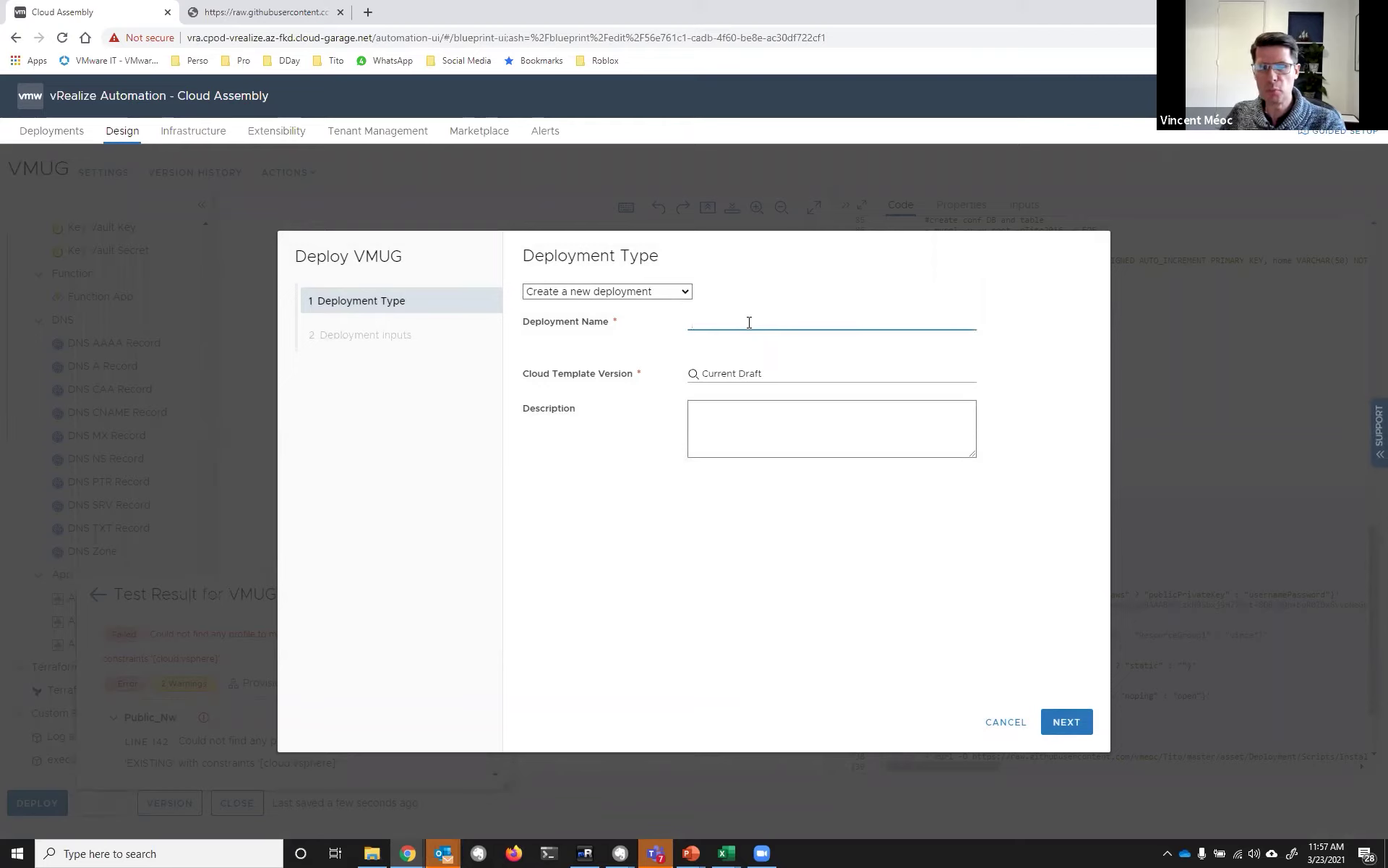
type("test")
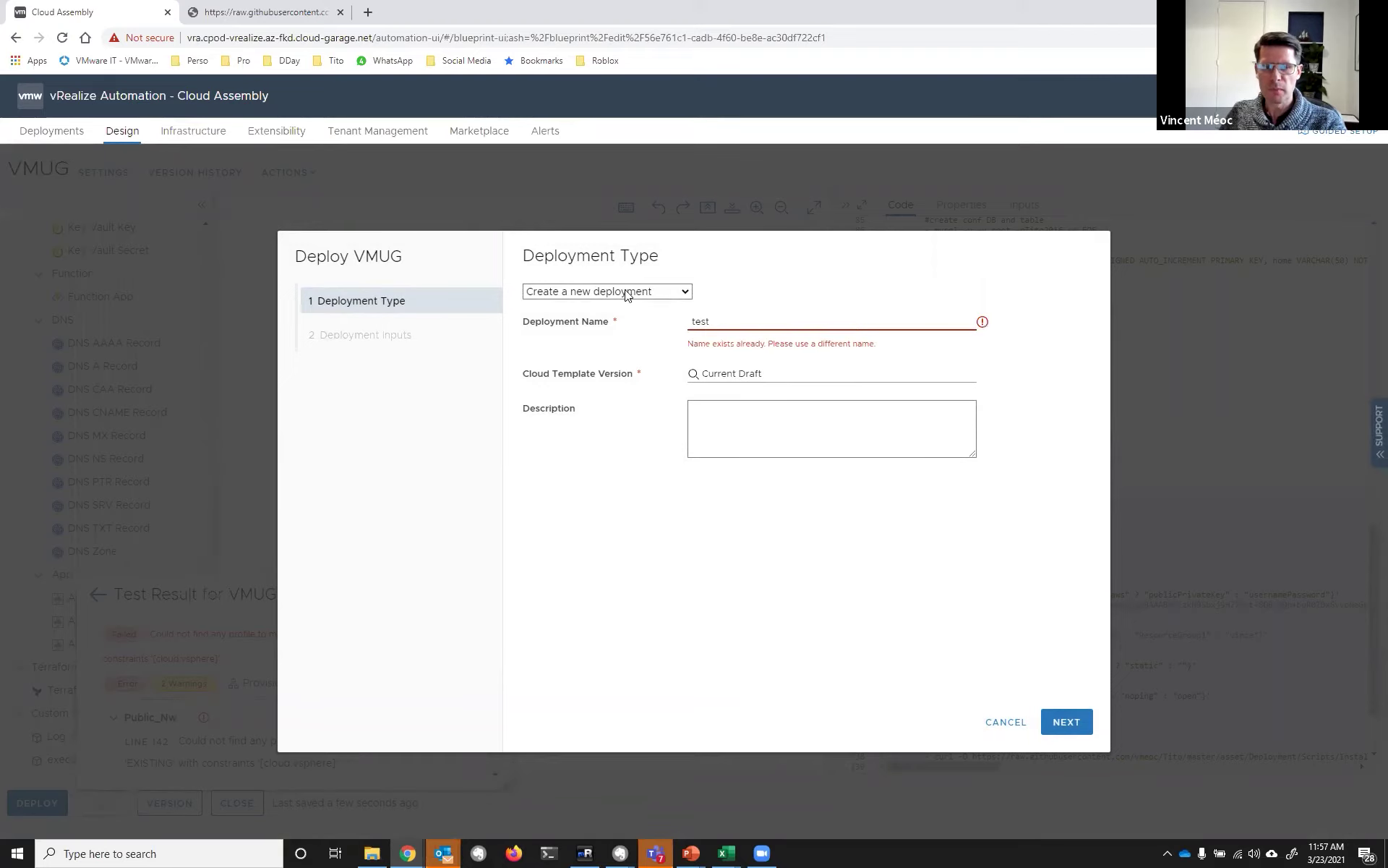
left_click(627, 294)
left_click(601, 337)
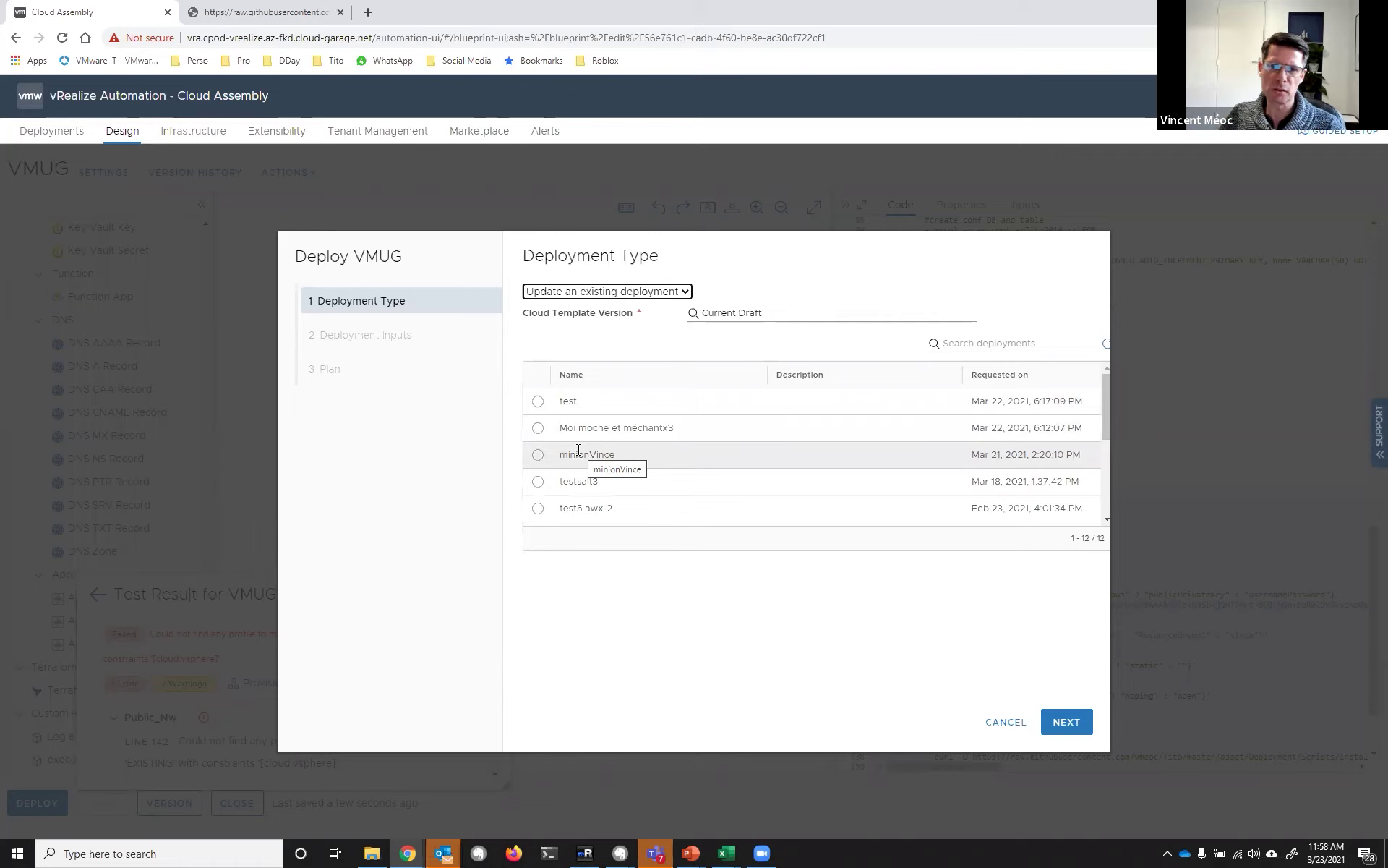
left_click(540, 482)
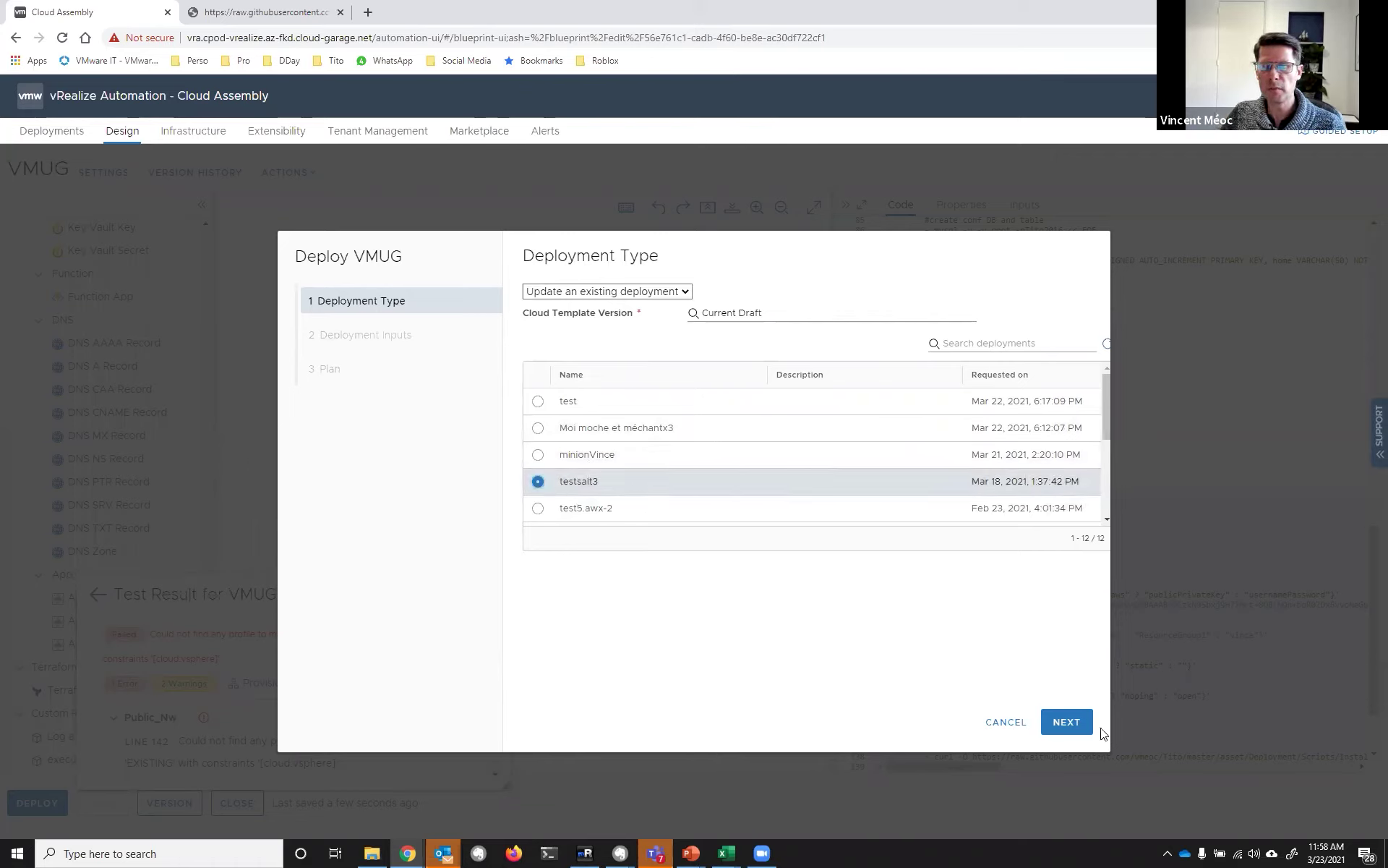
left_click(1075, 721)
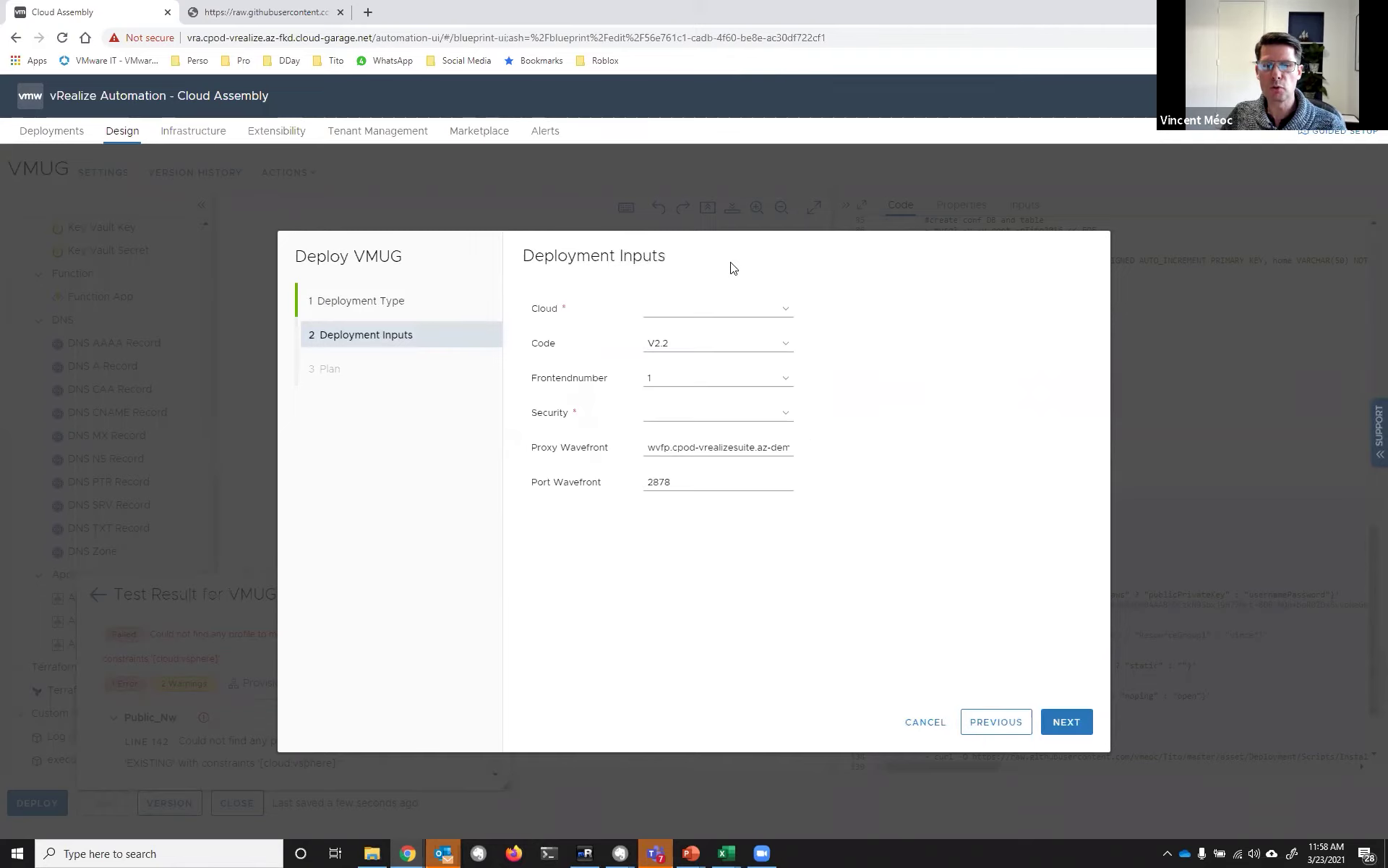
left_click(781, 312)
left_click(707, 399)
left_click(704, 412)
left_click(707, 479)
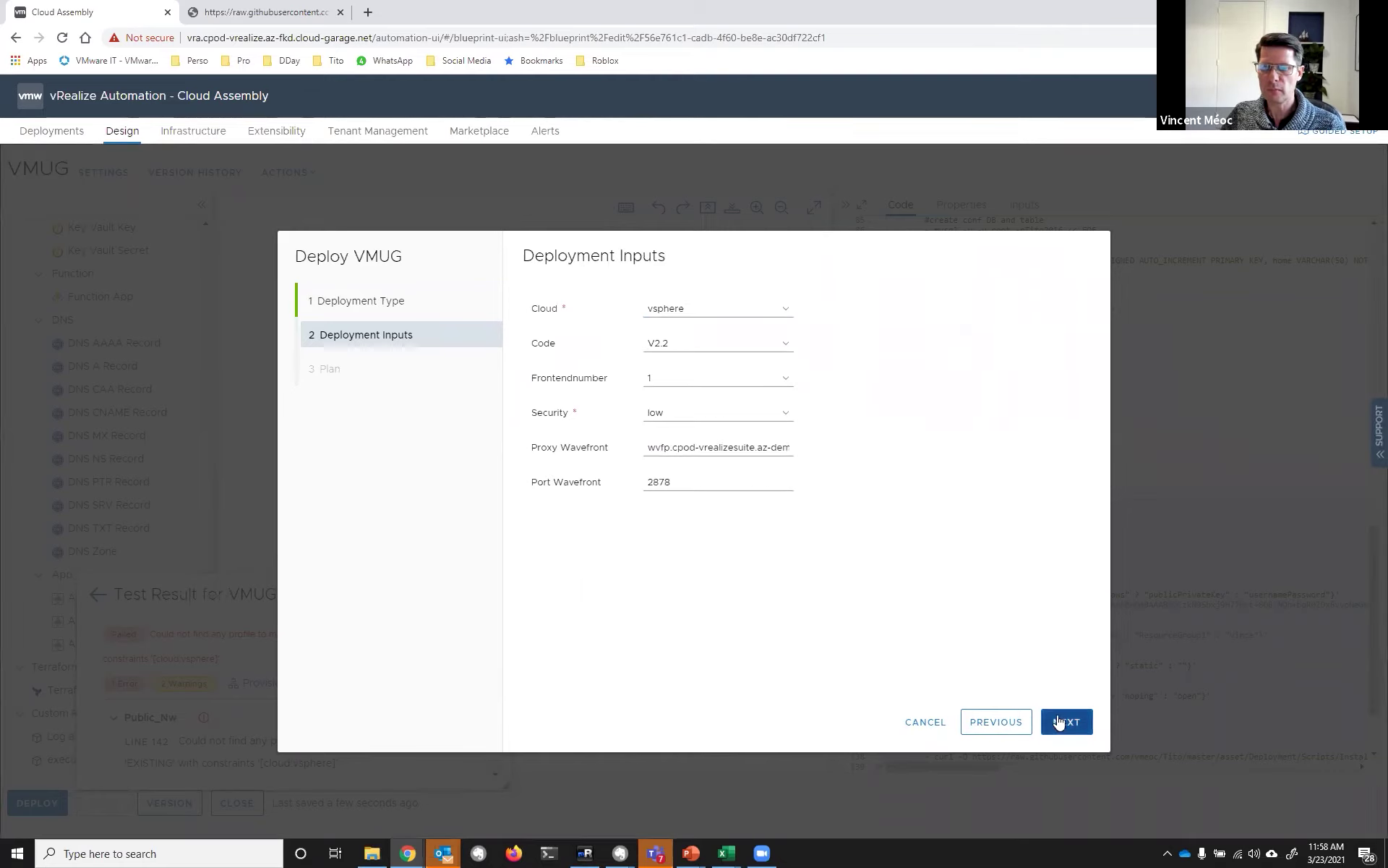
left_click(1062, 722)
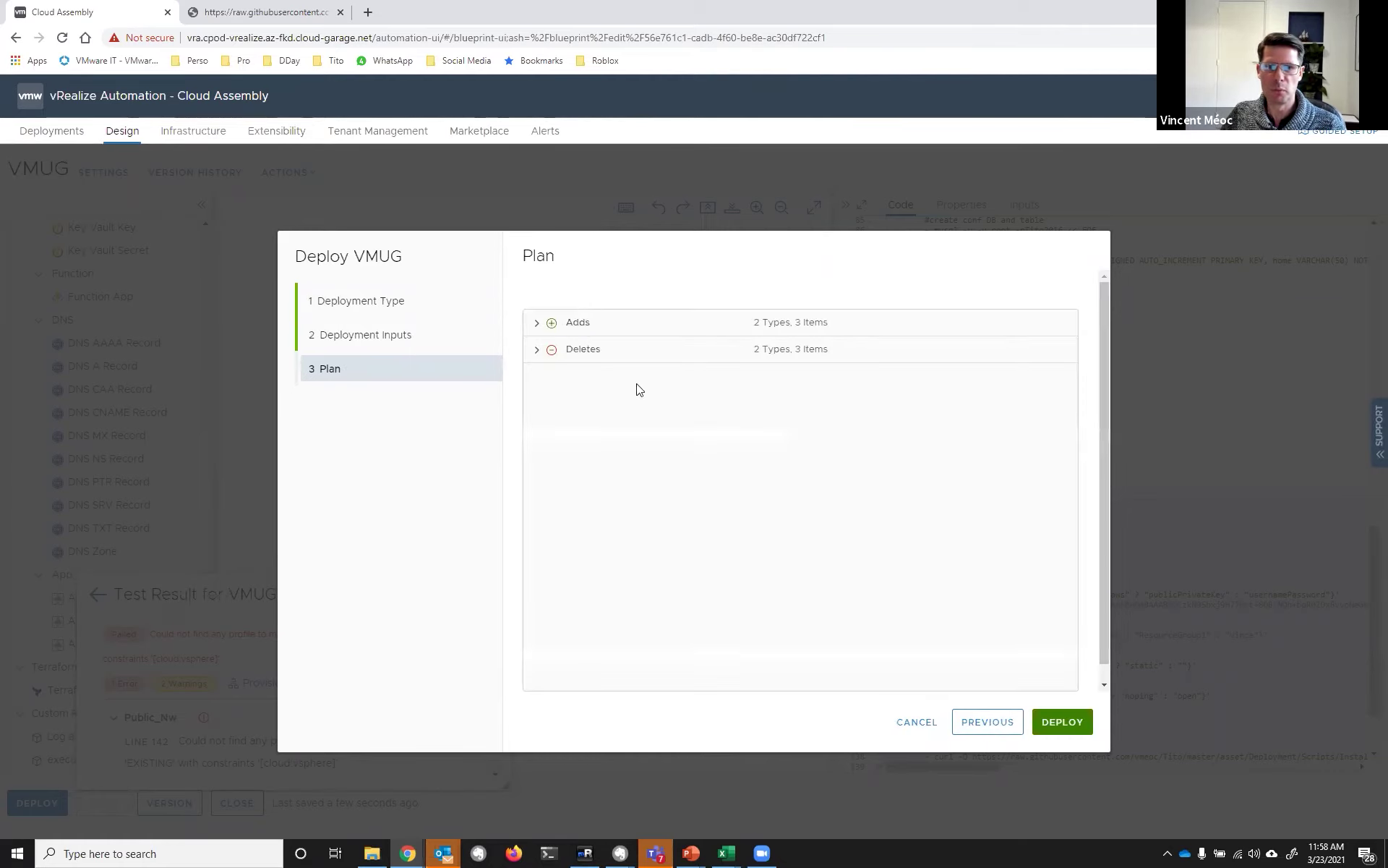
left_click(913, 721)
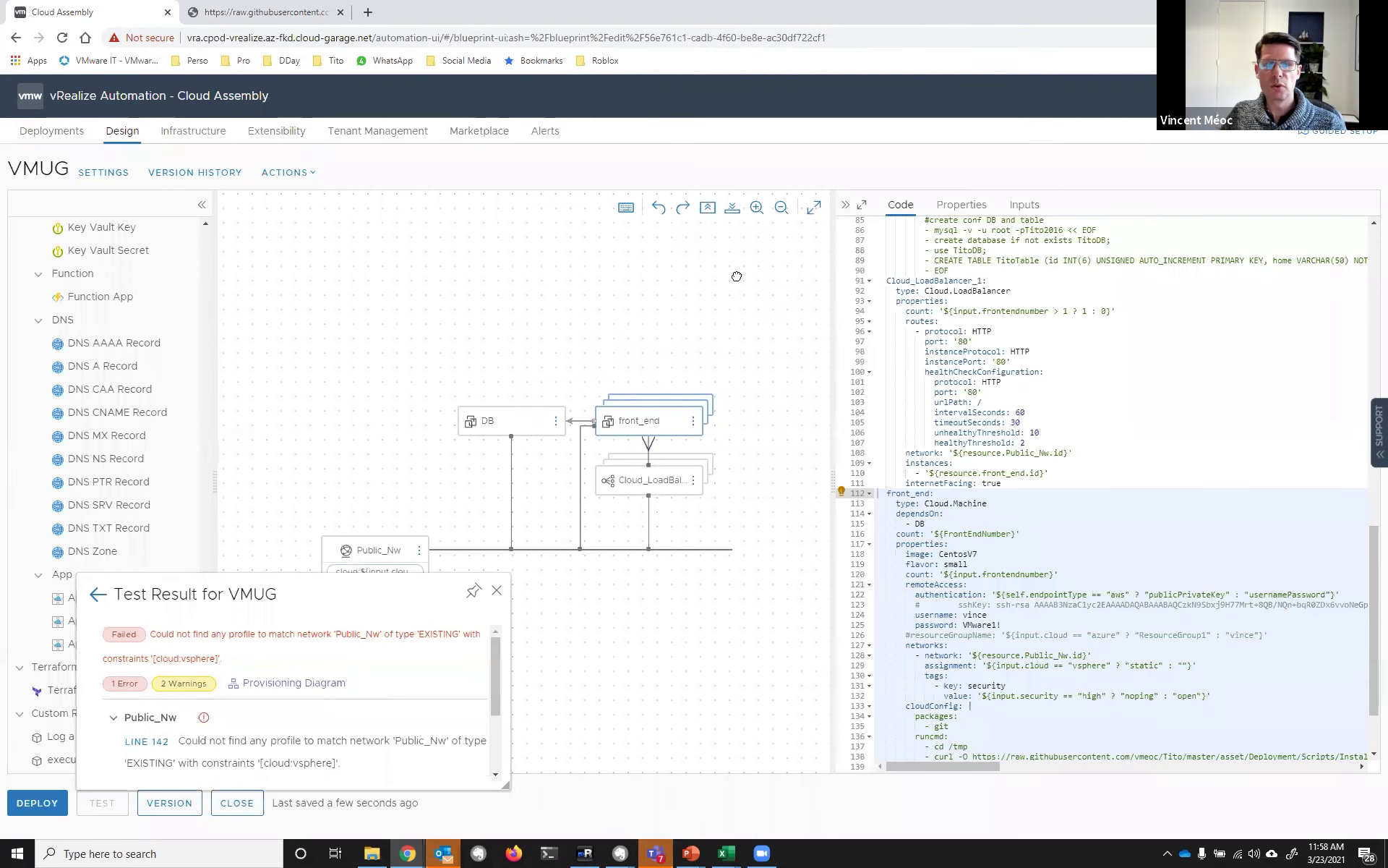
left_click(737, 277)
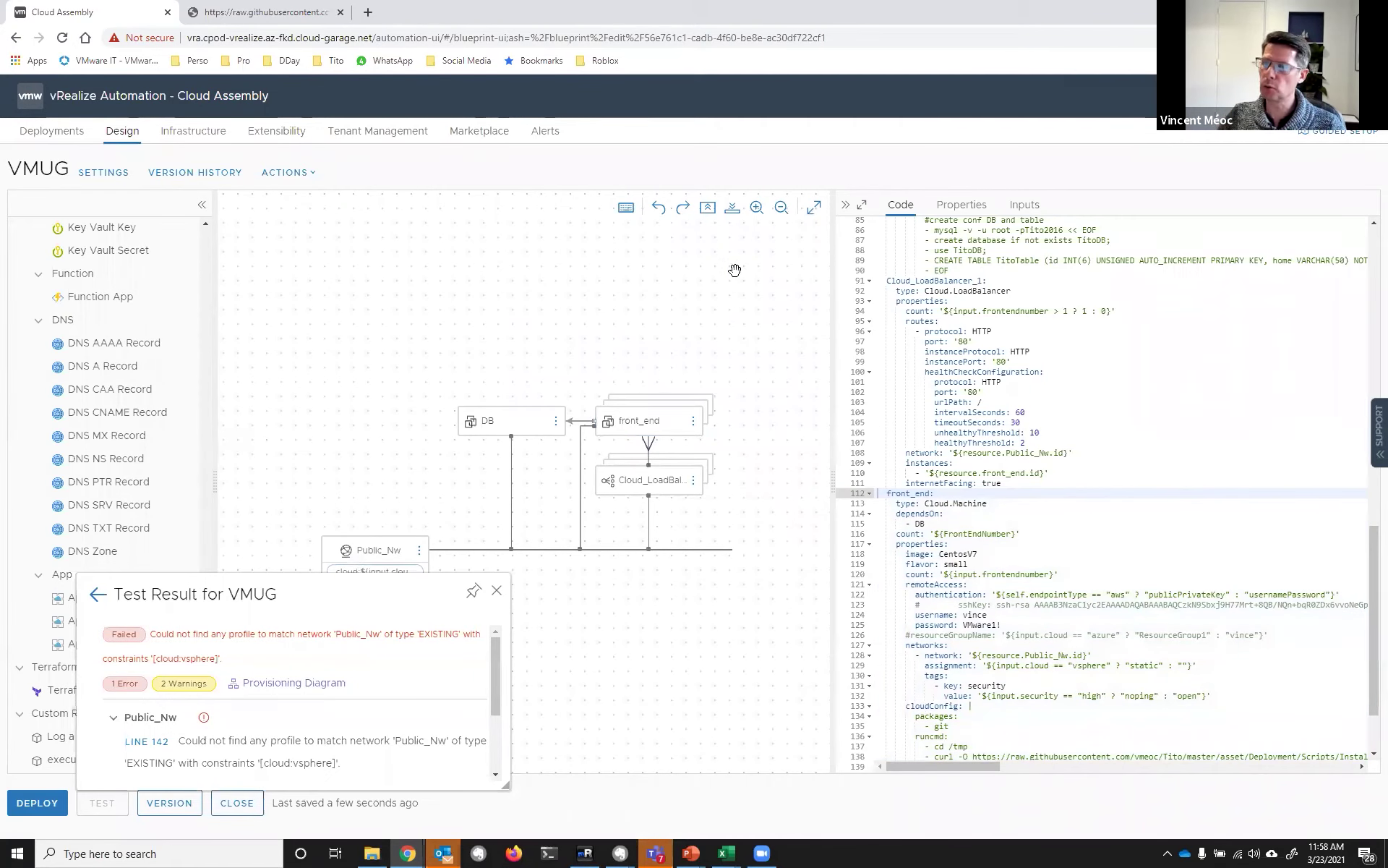
right_click(704, 273)
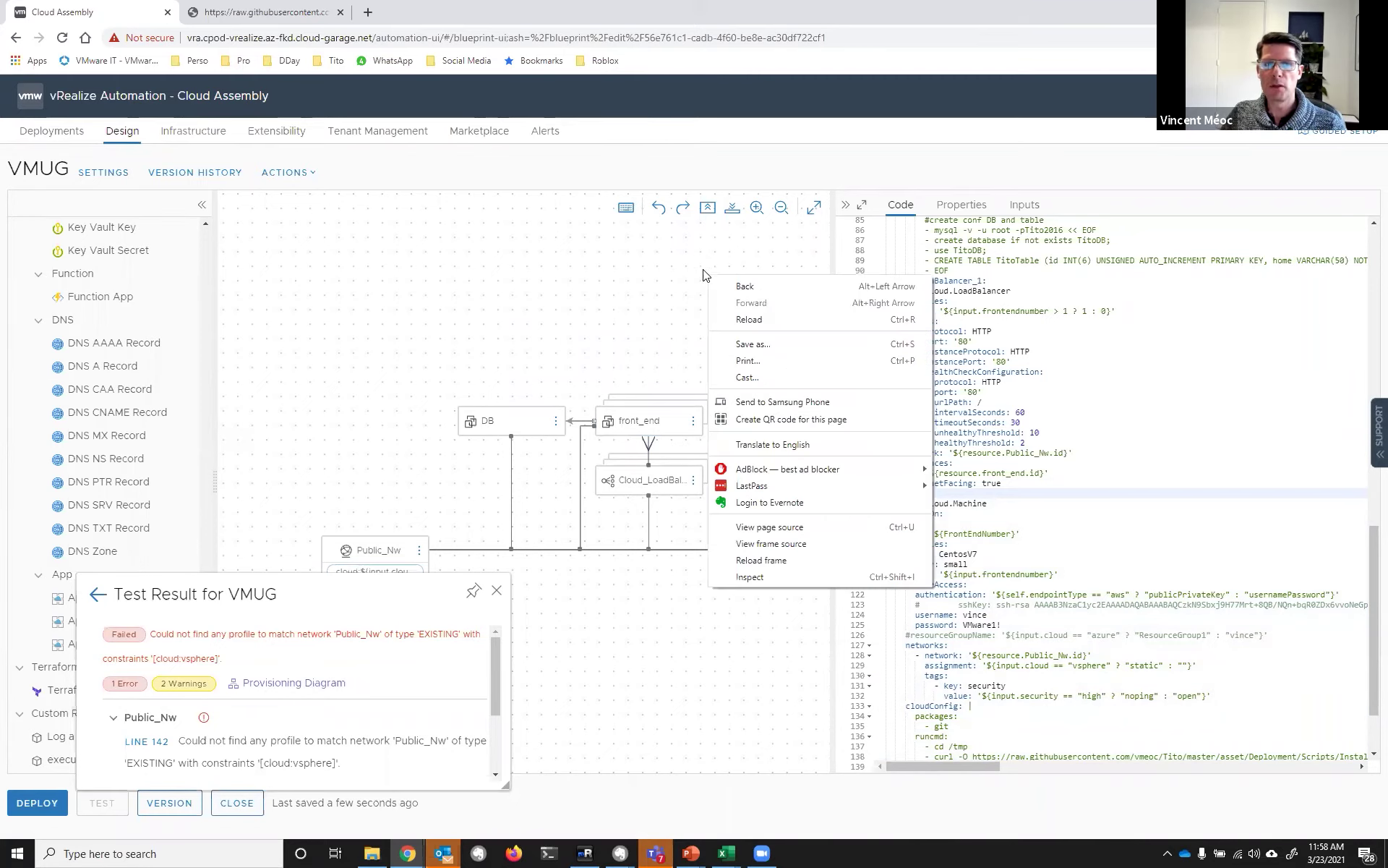
left_click(707, 166)
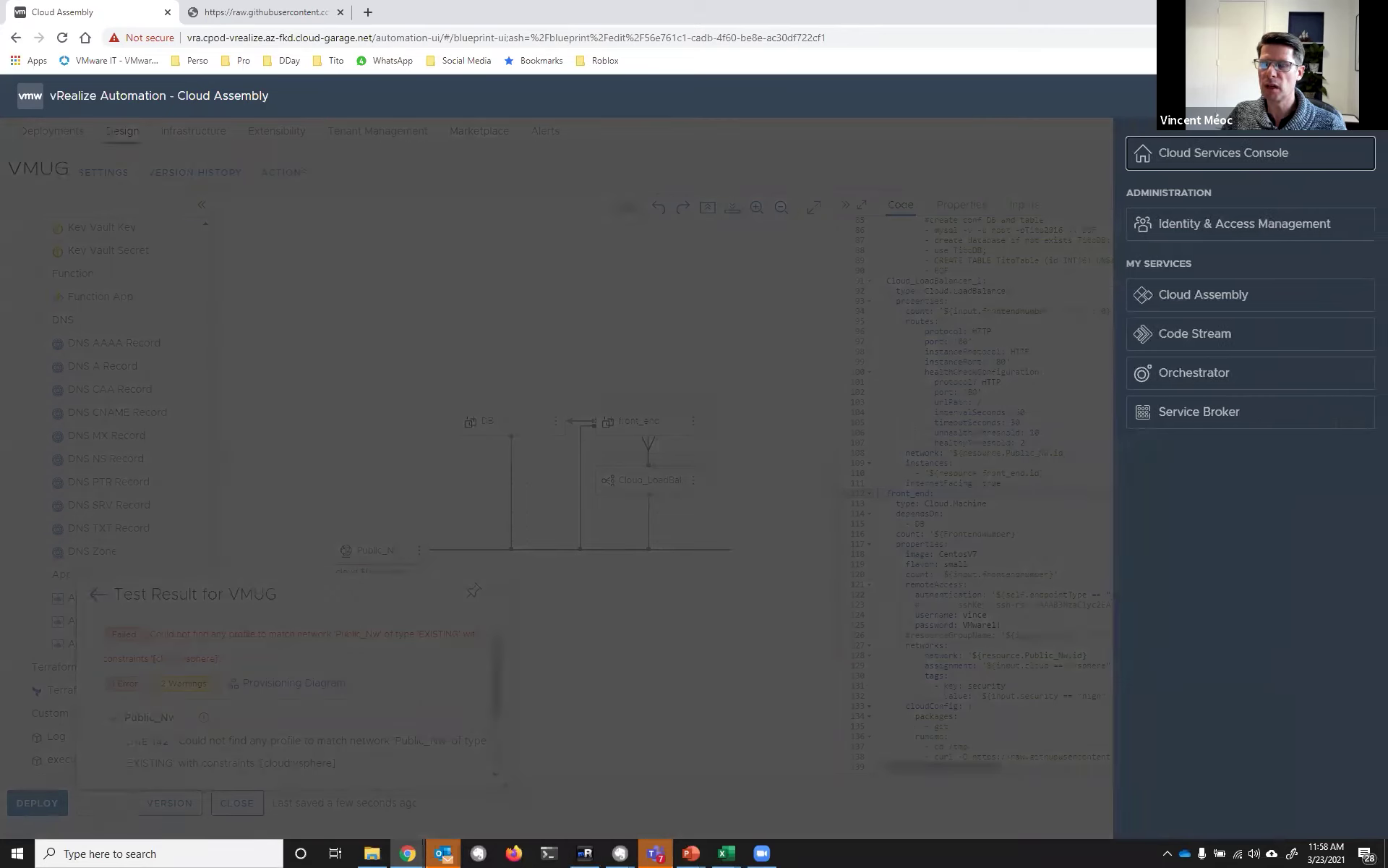
Open the Service Broker catalog and start a New Request for the Linux item
left_click(1217, 414)
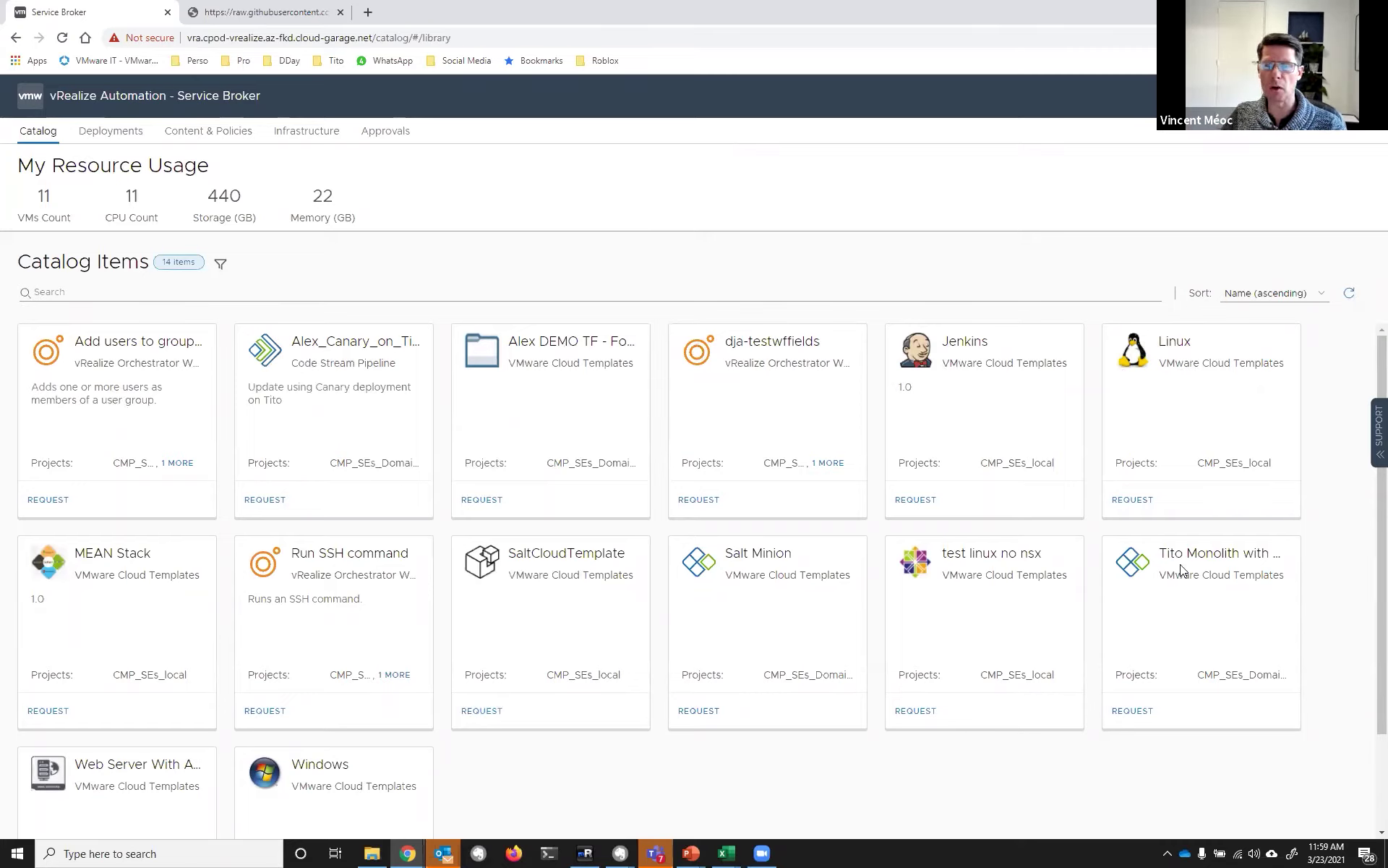
left_click(1166, 350)
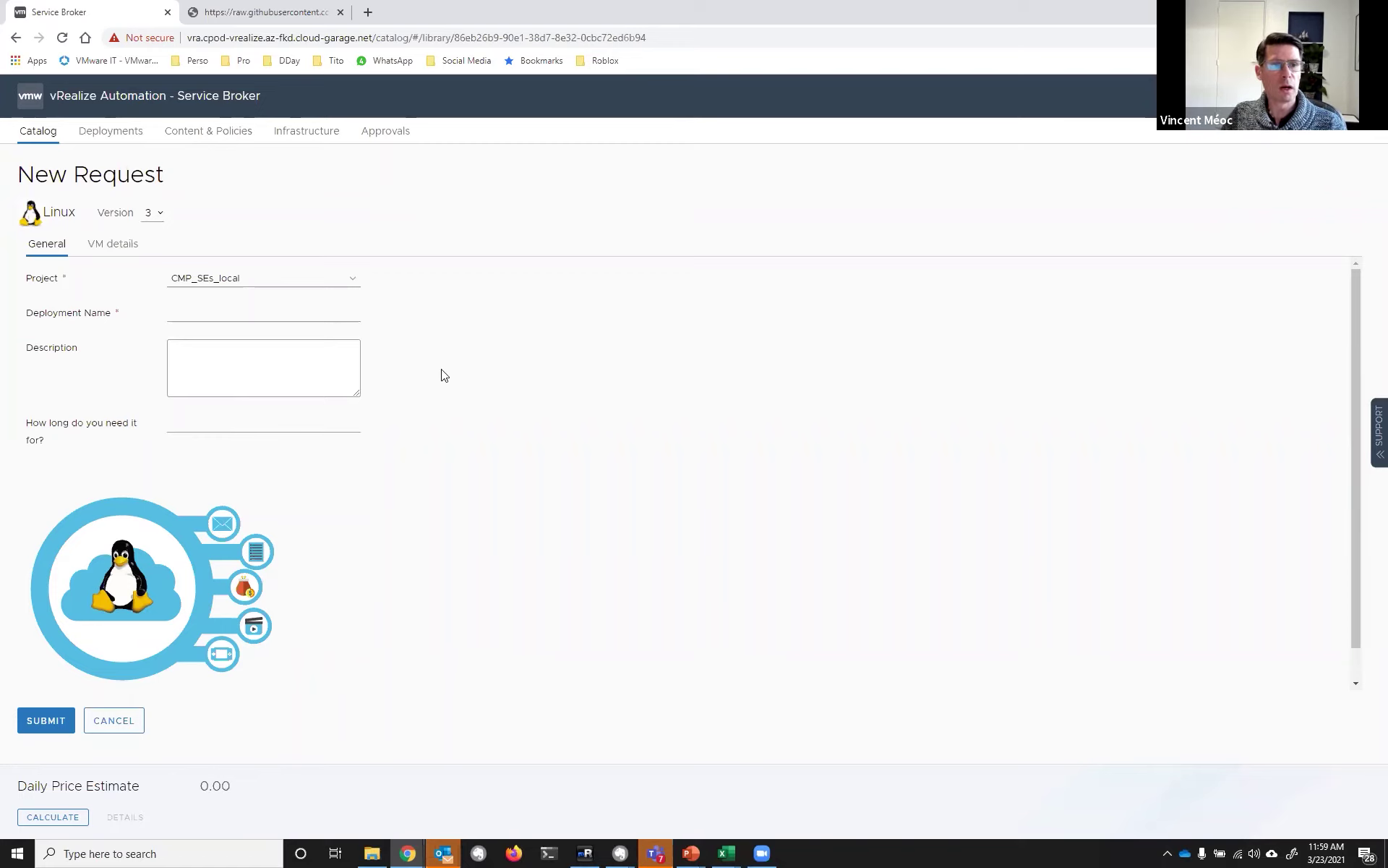
left_click(200, 311)
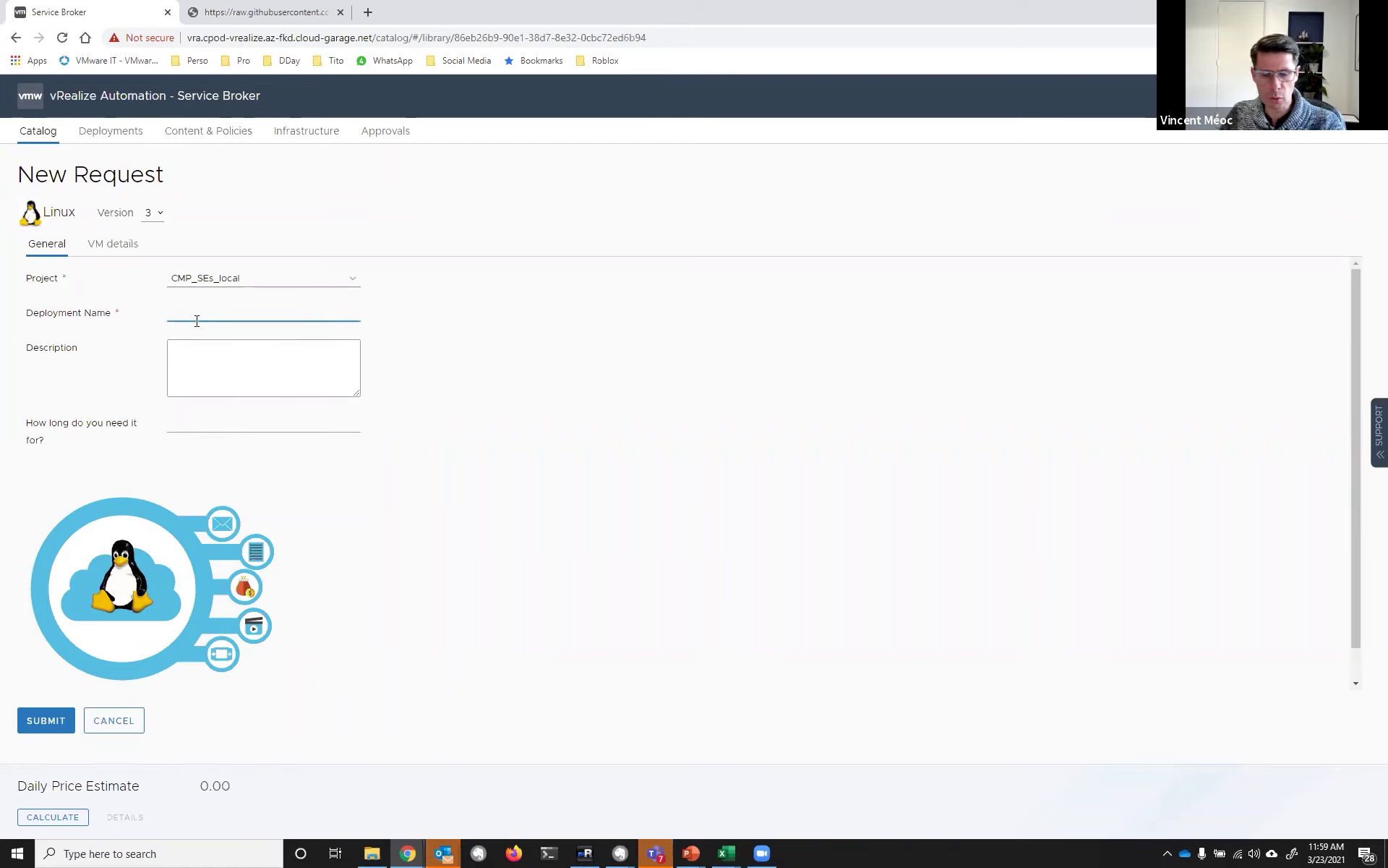
Enter deployment name 'test', lease end March 31, 2021, and OS version CentOS7.6
type("test")
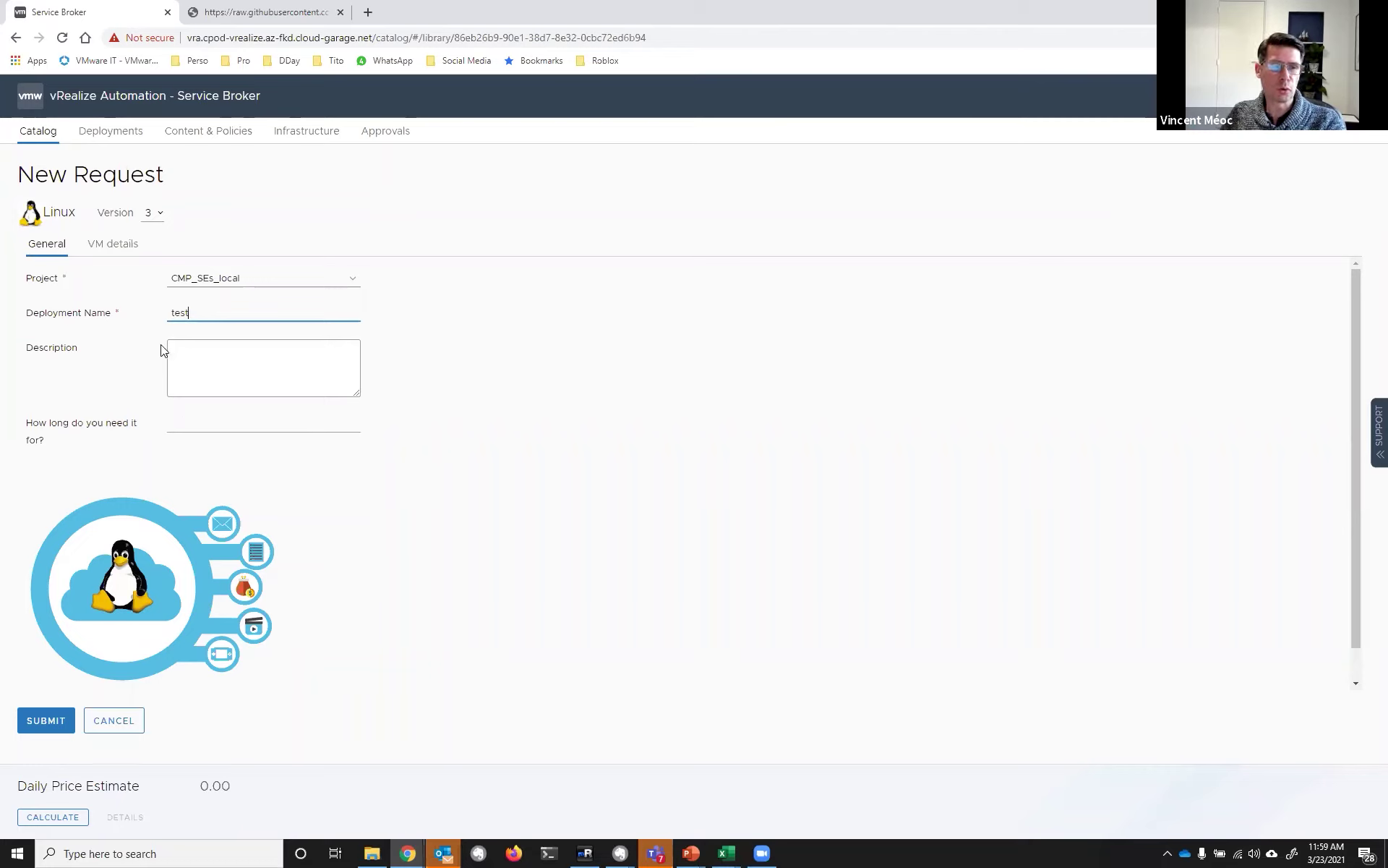
left_click(201, 431)
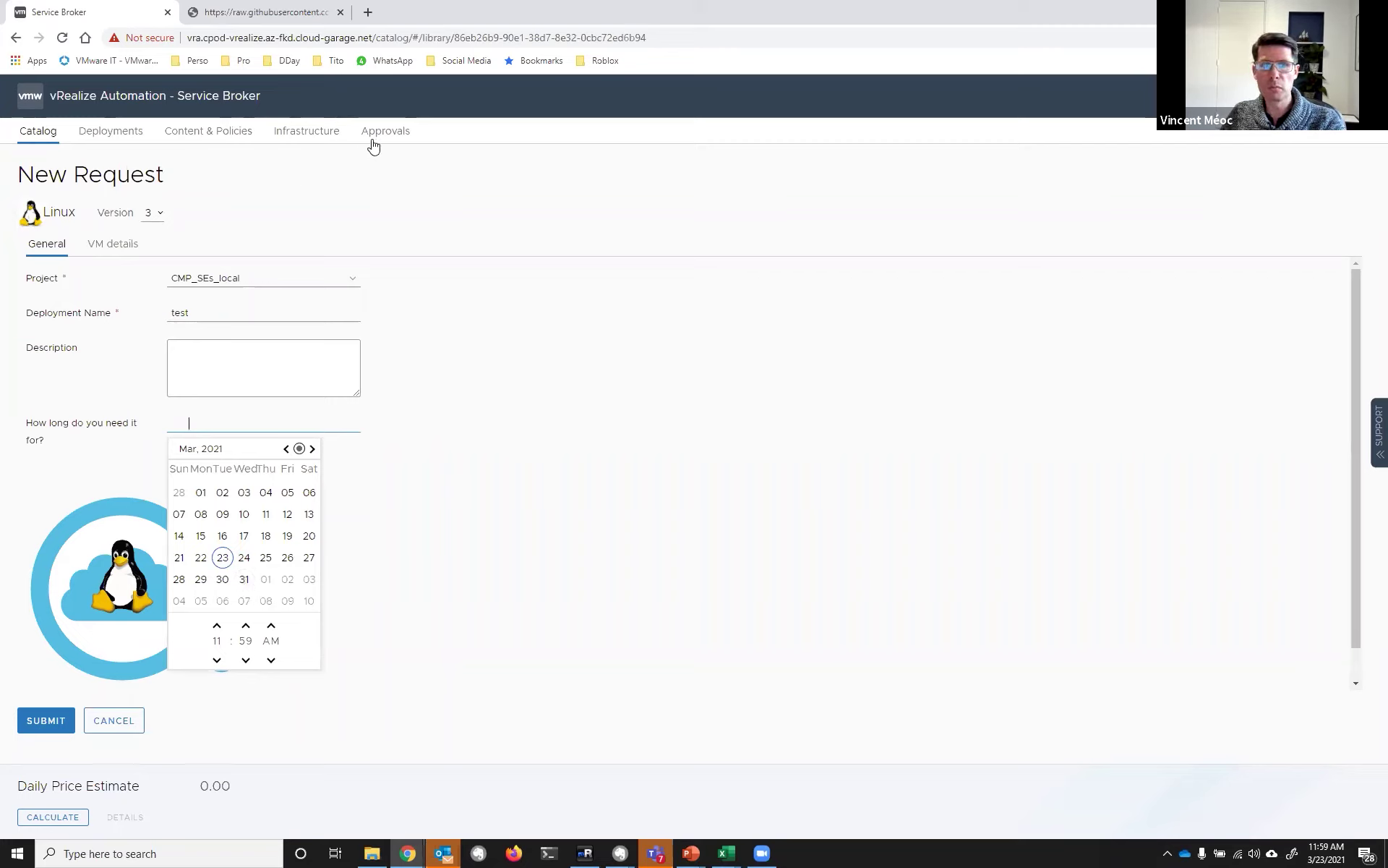
left_click(247, 585)
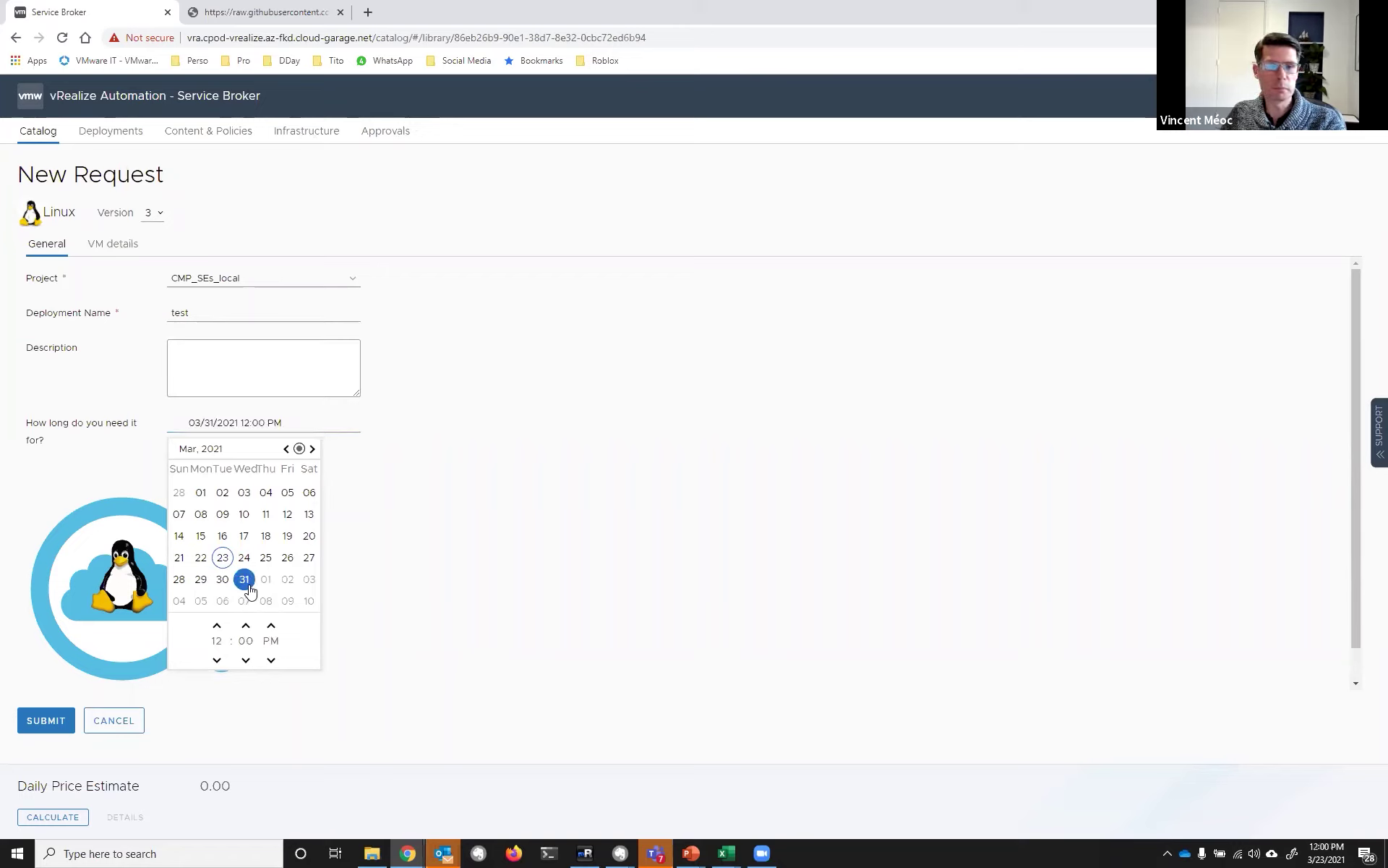
left_click(392, 548)
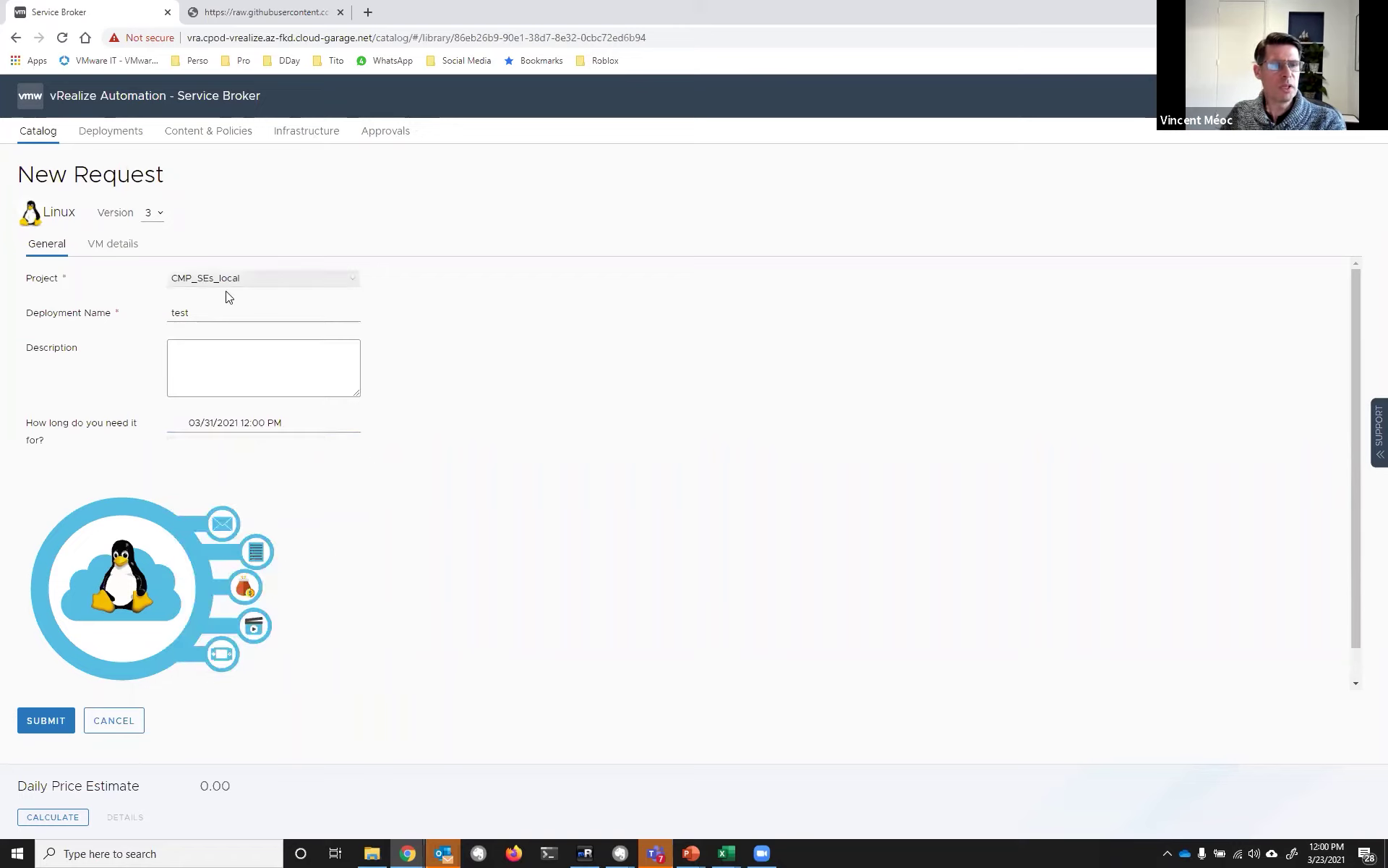
left_click(126, 242)
left_click(172, 280)
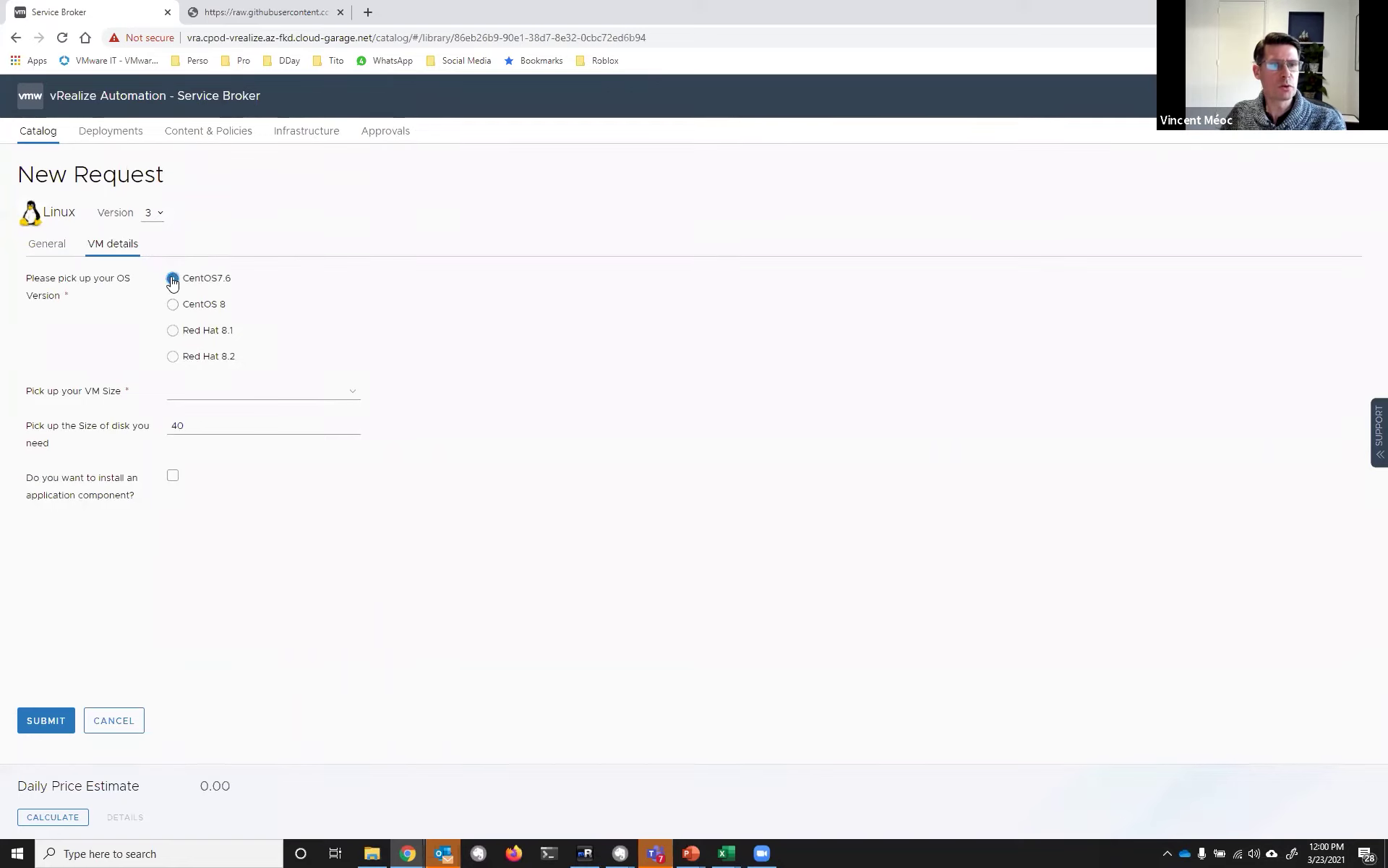
left_click(224, 391)
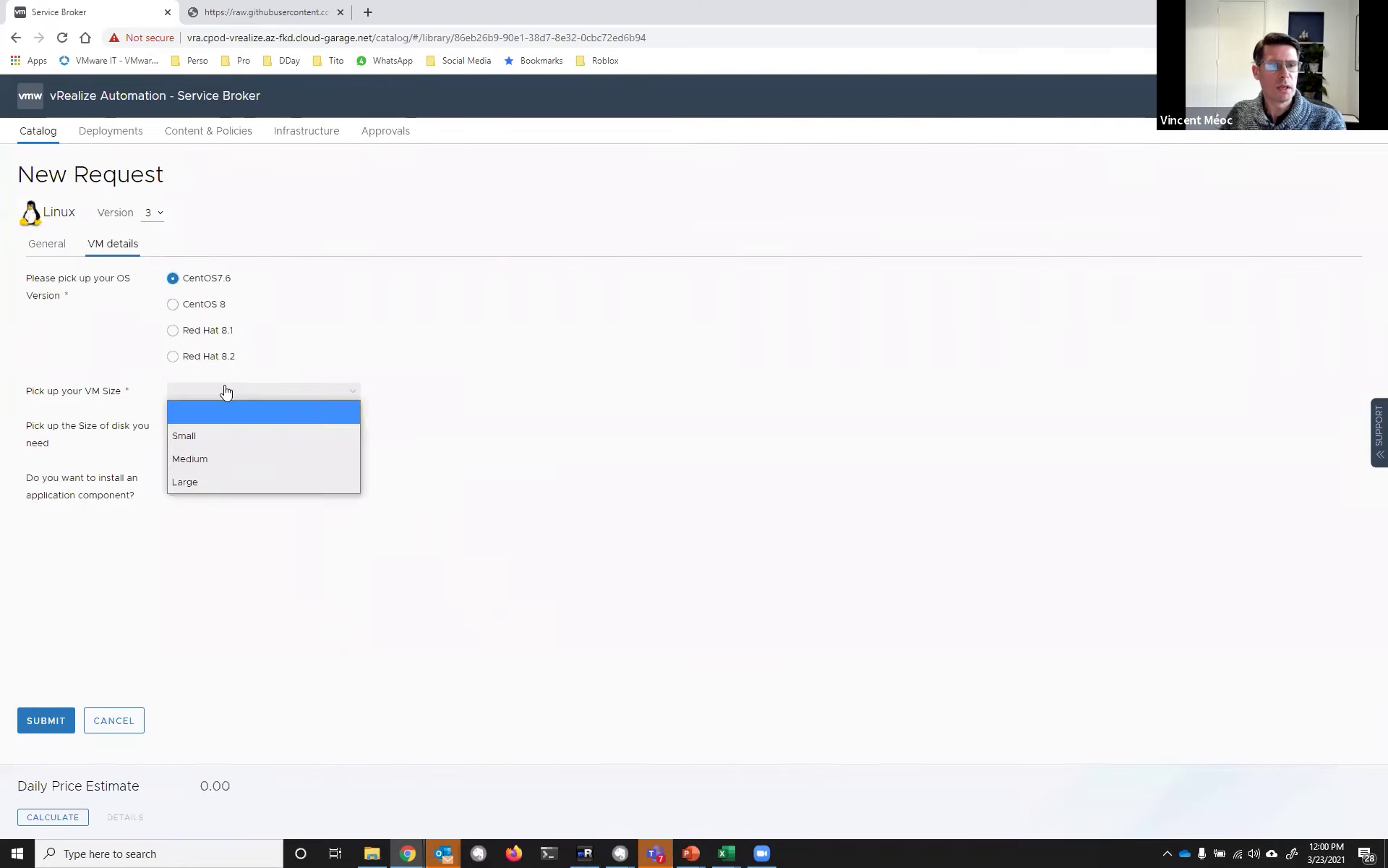
Request the Linux catalog item with Medium VM size and the Tomcat application component
left_click(204, 459)
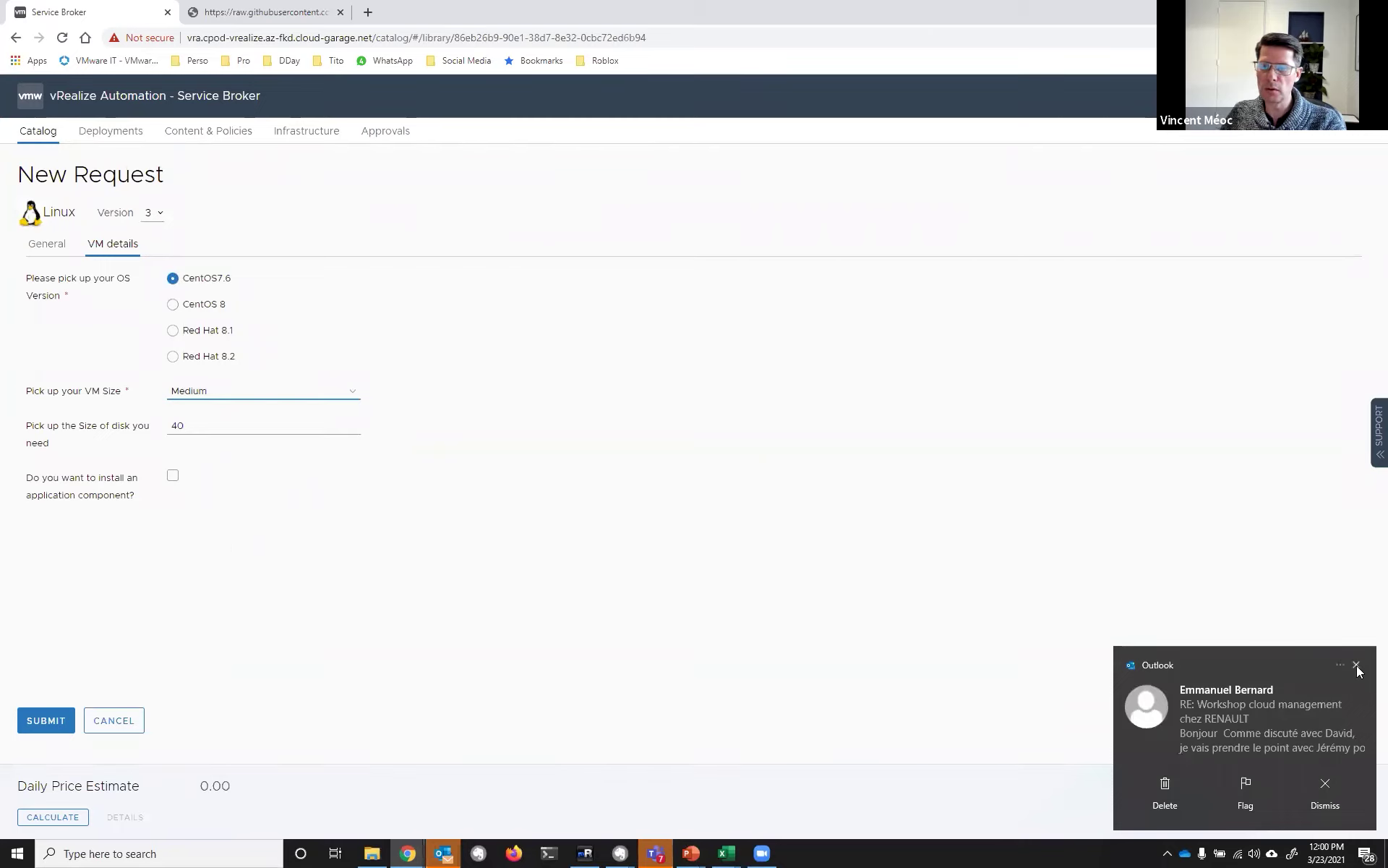
left_click(1357, 667)
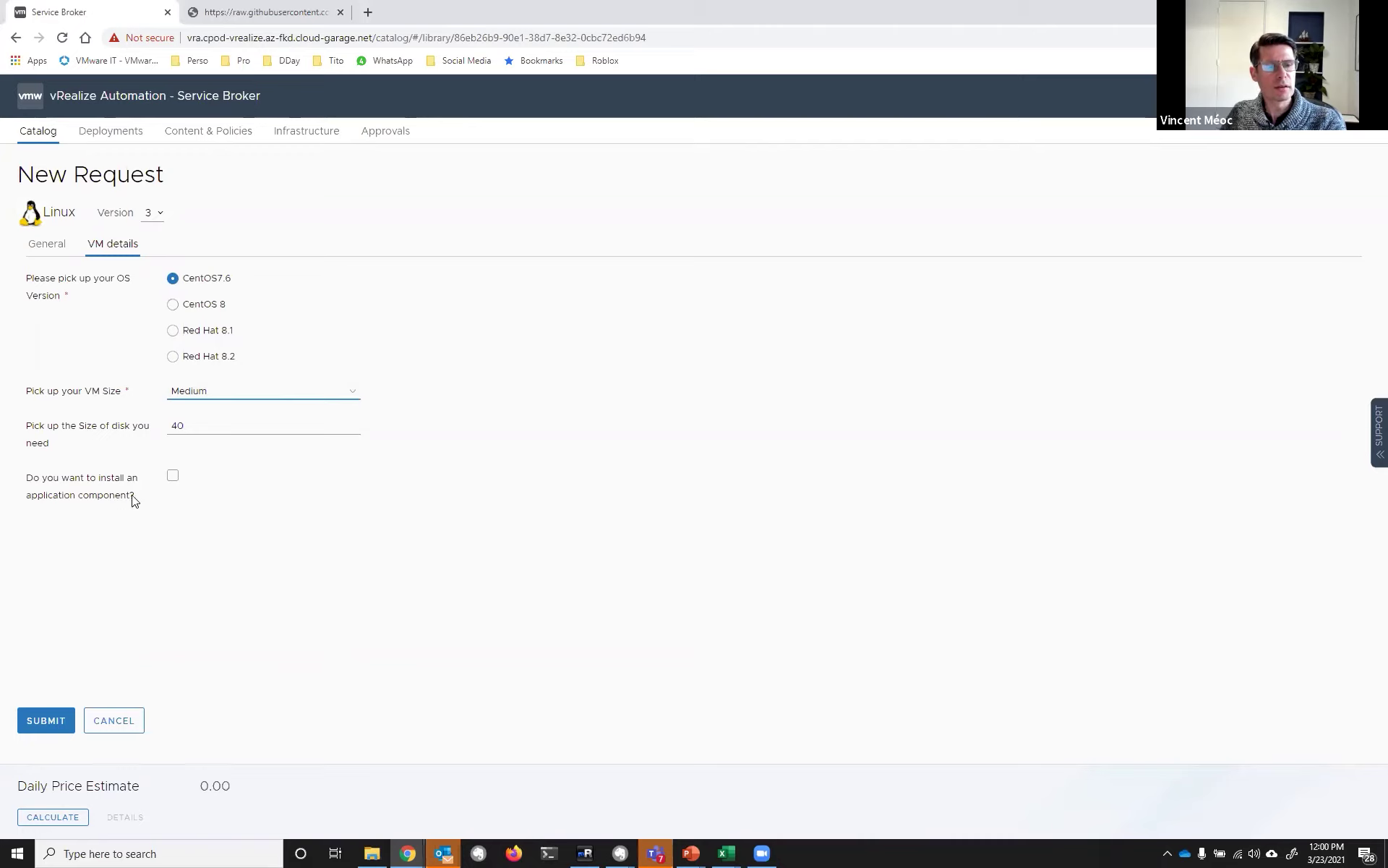
left_click(173, 476)
left_click(221, 531)
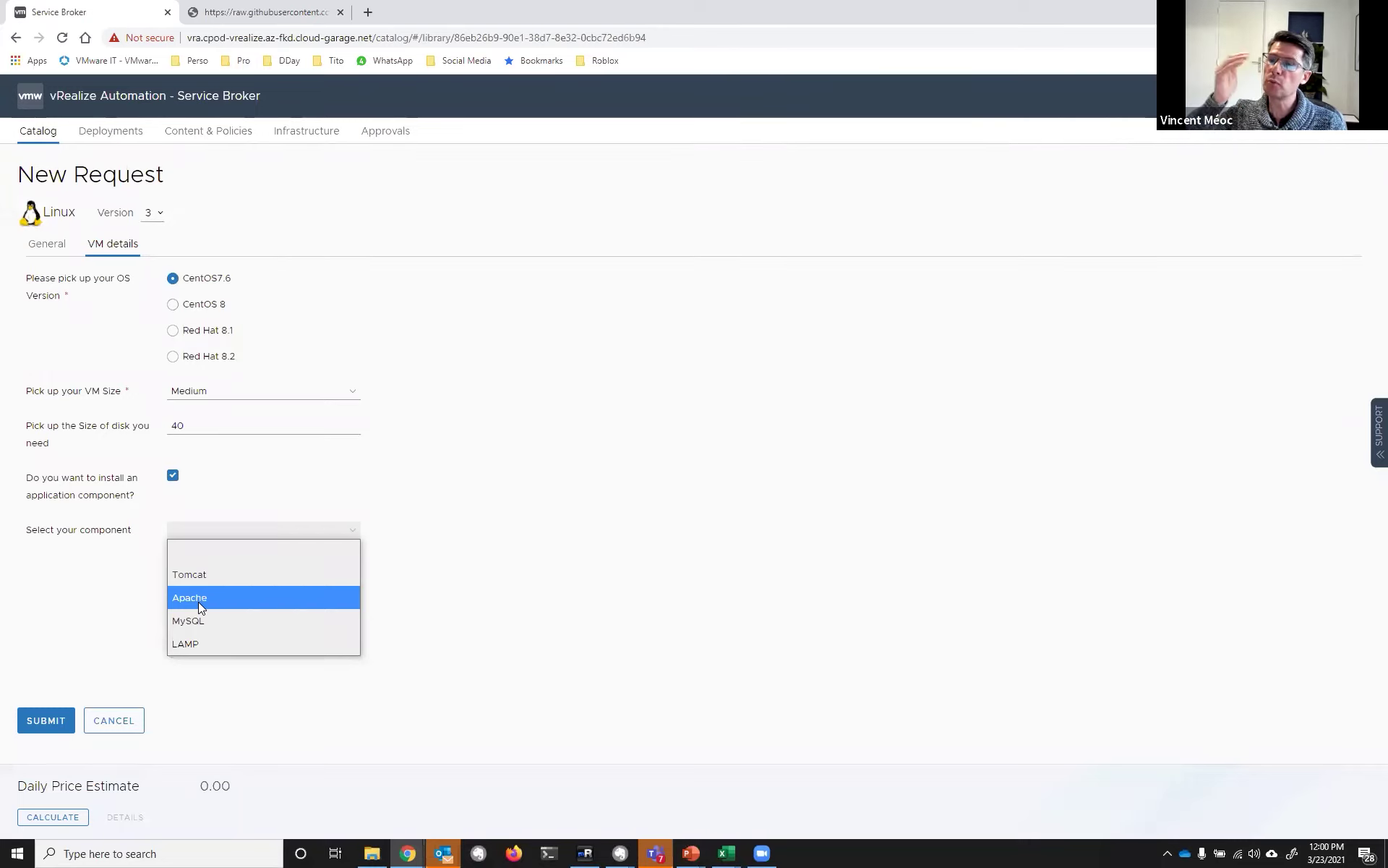
left_click(246, 578)
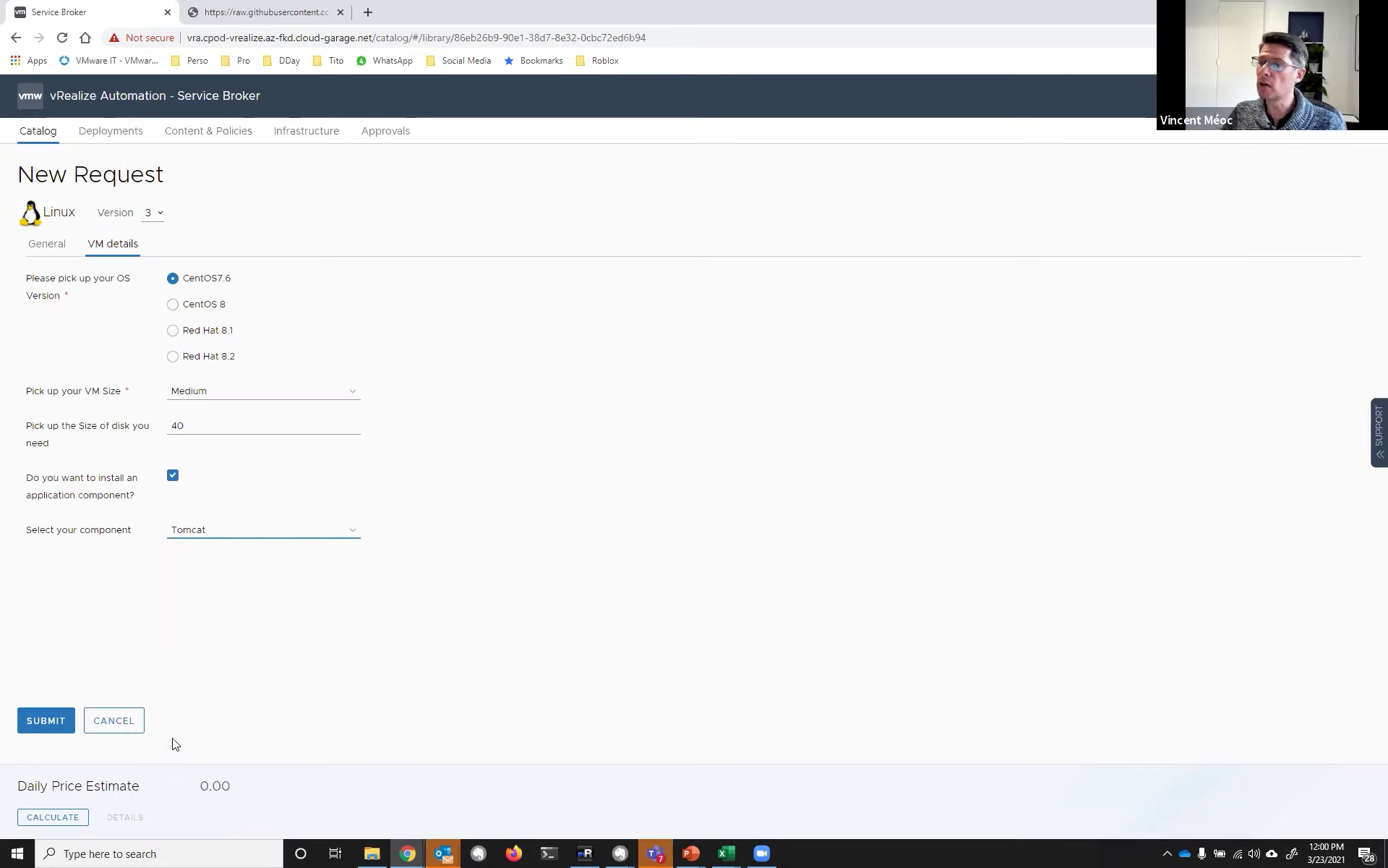
left_click(56, 721)
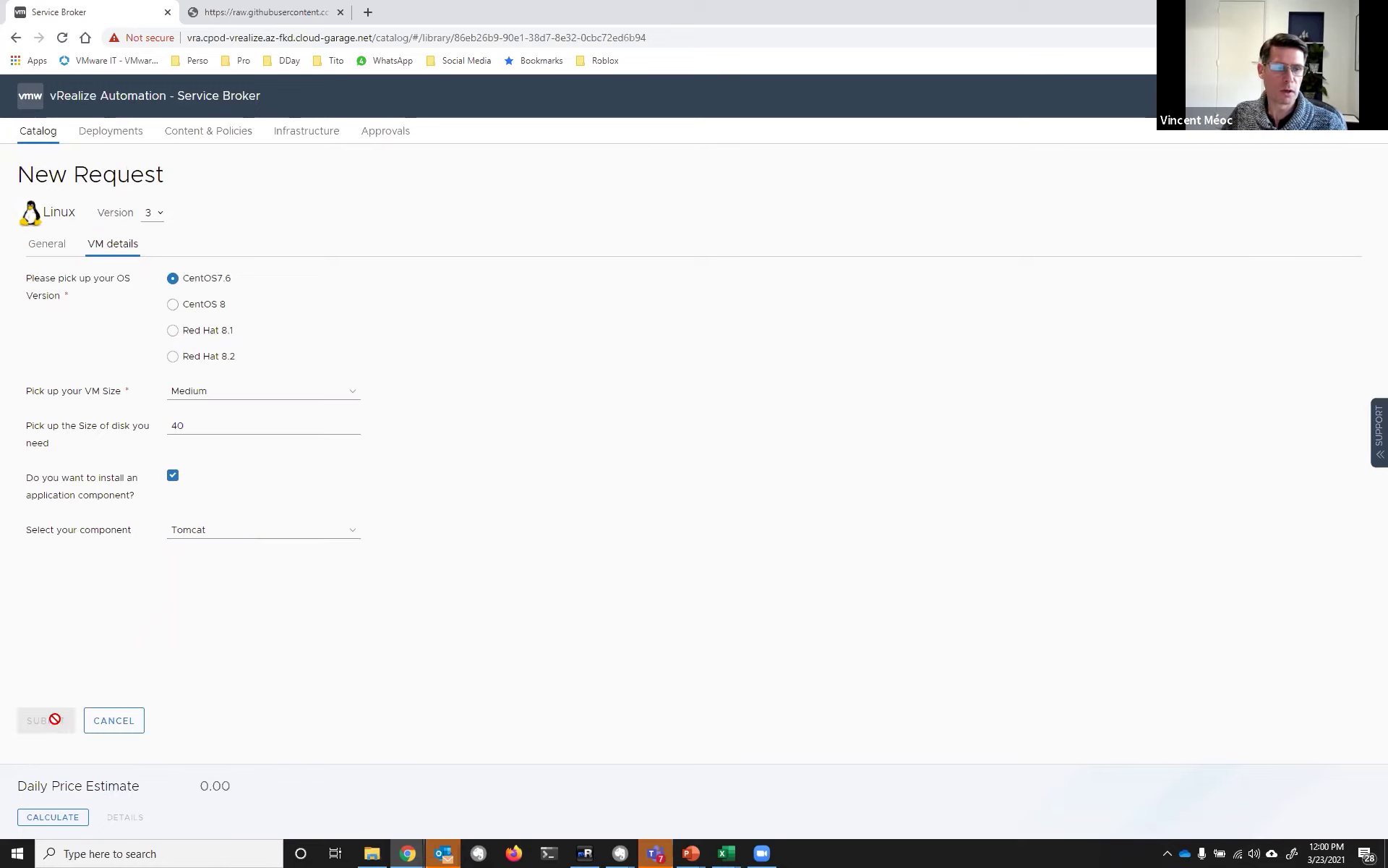
Rename the deployment to testdf, resubmit the request, and open its details
left_click(58, 281)
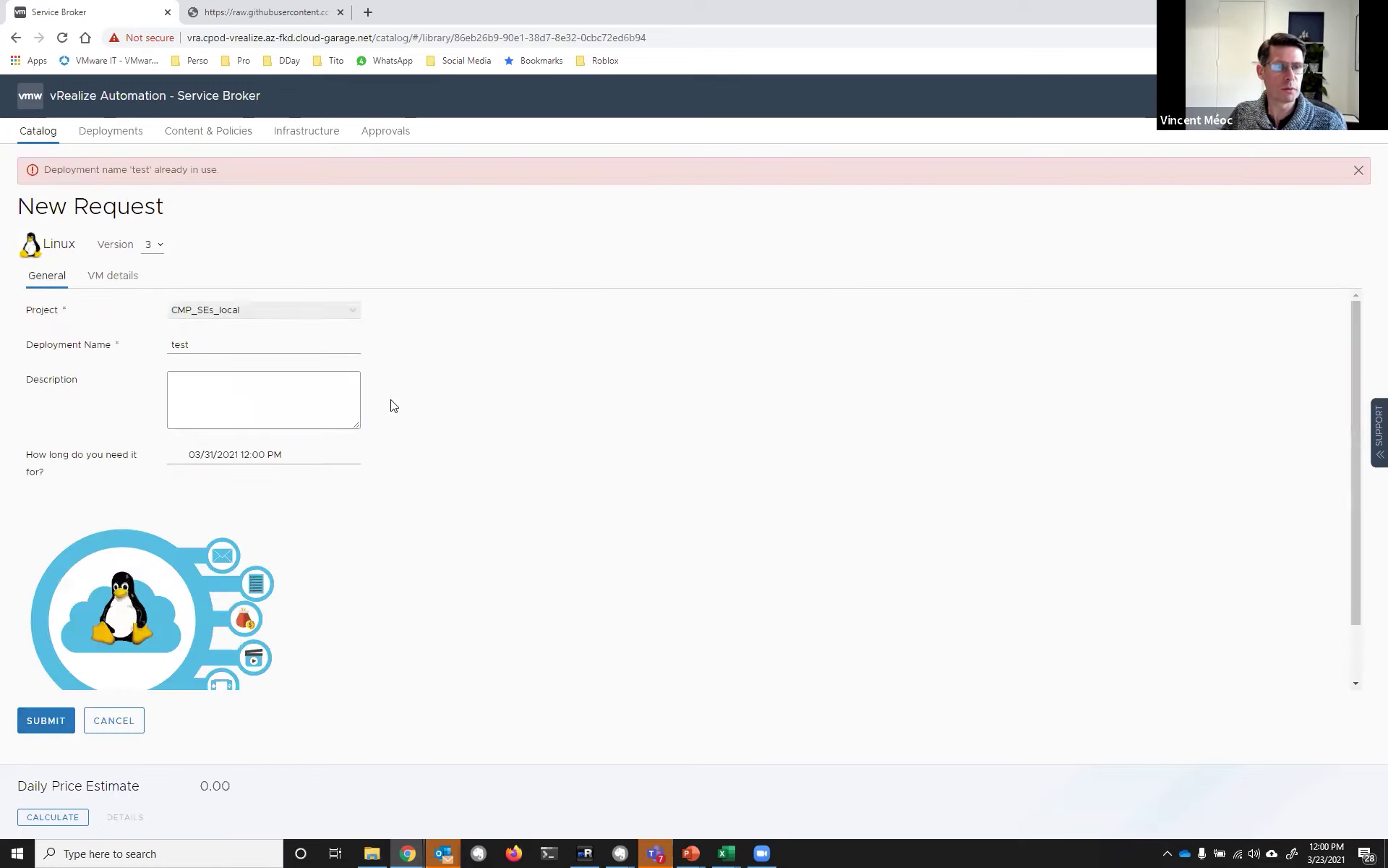
left_click(311, 345)
type("df")
left_click(48, 721)
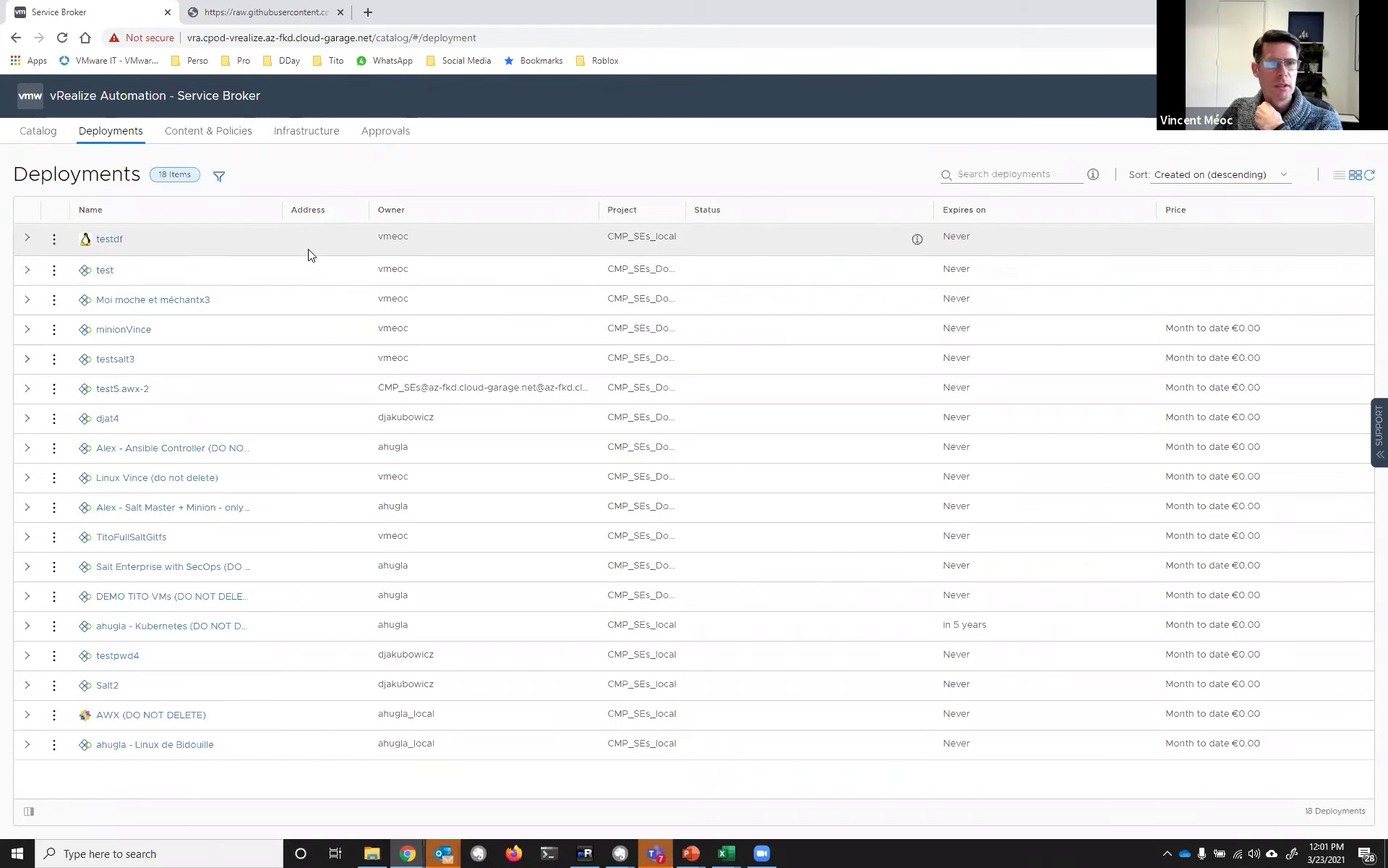
left_click(108, 240)
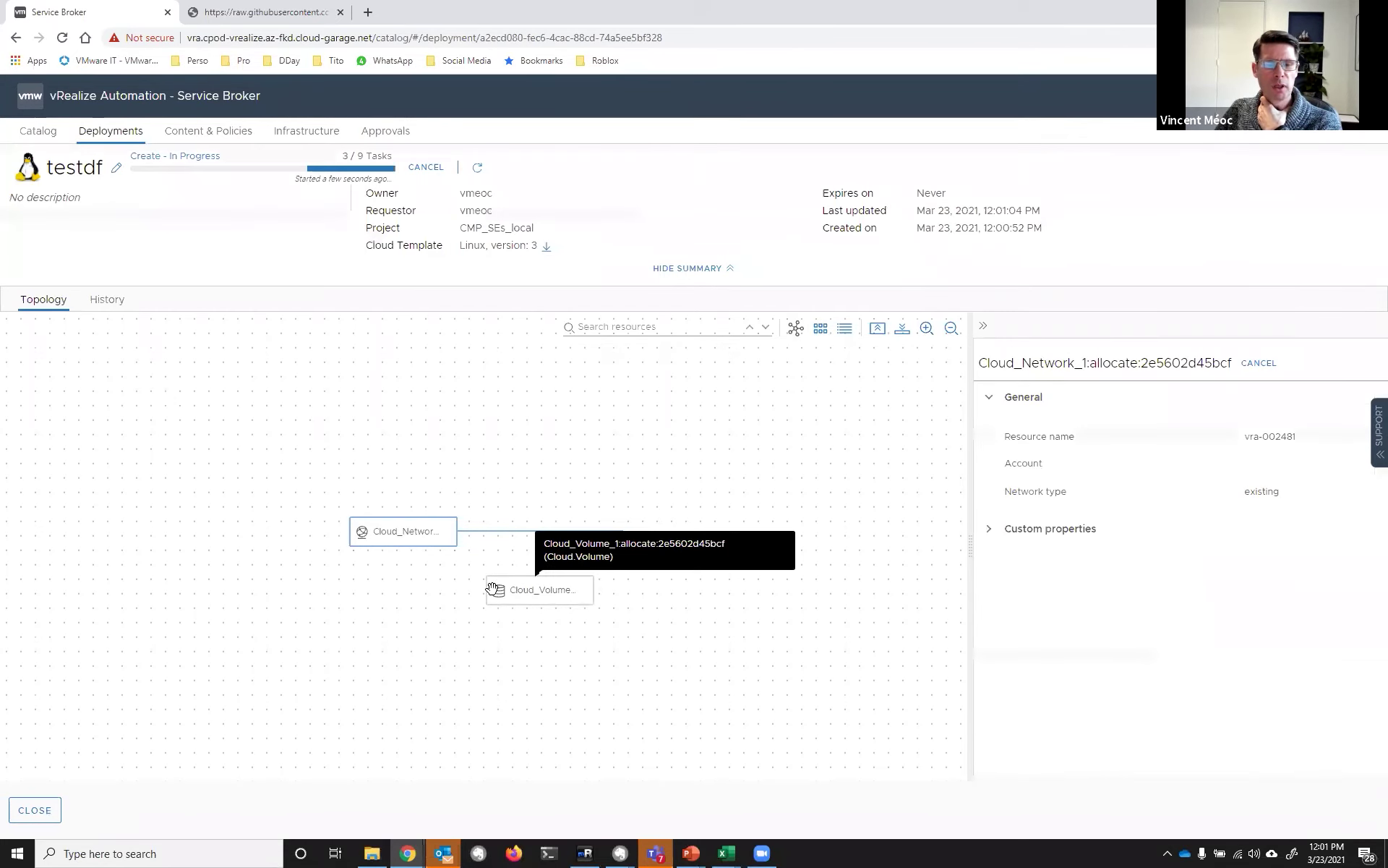
left_click(103, 303)
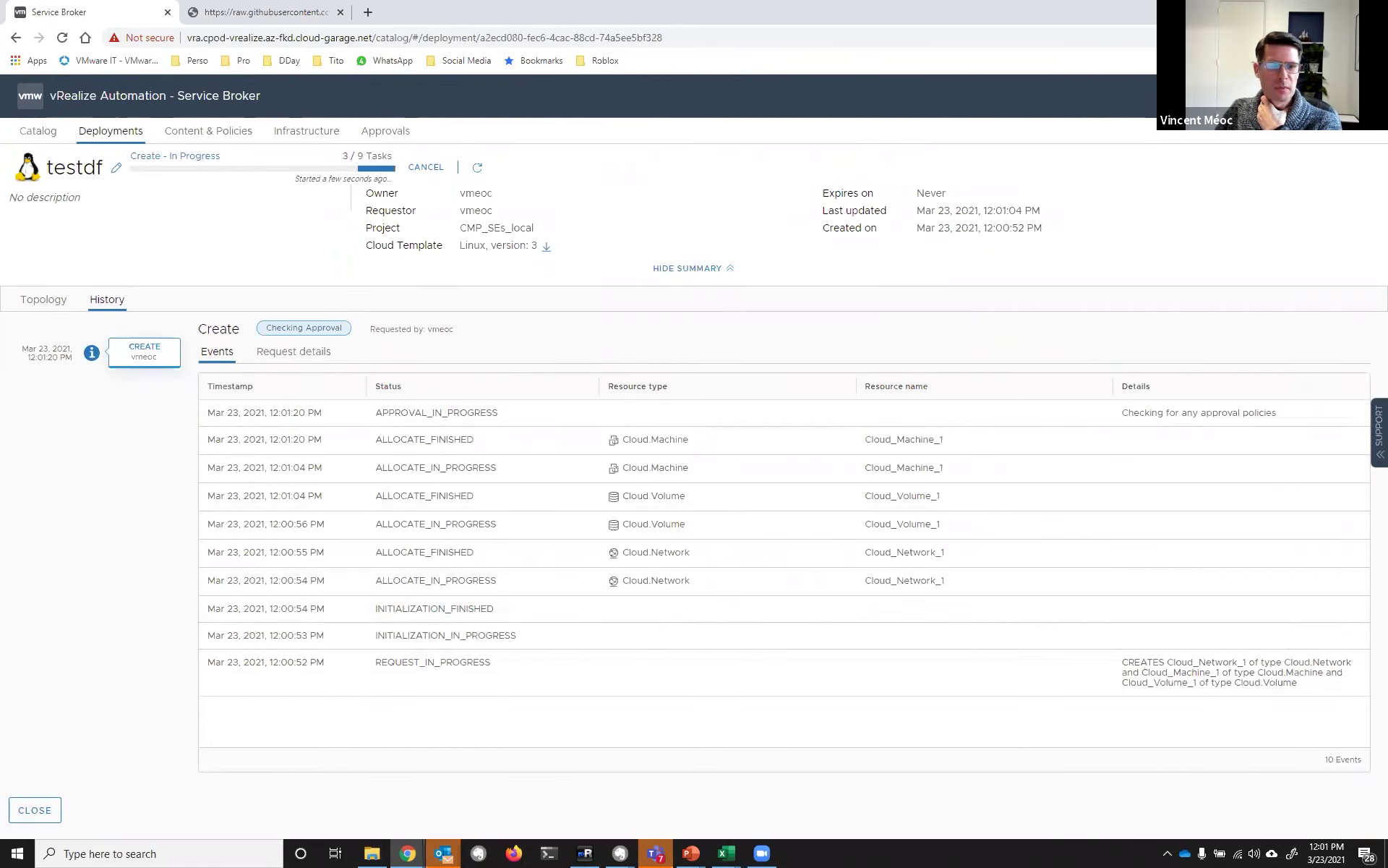
left_click(37, 811)
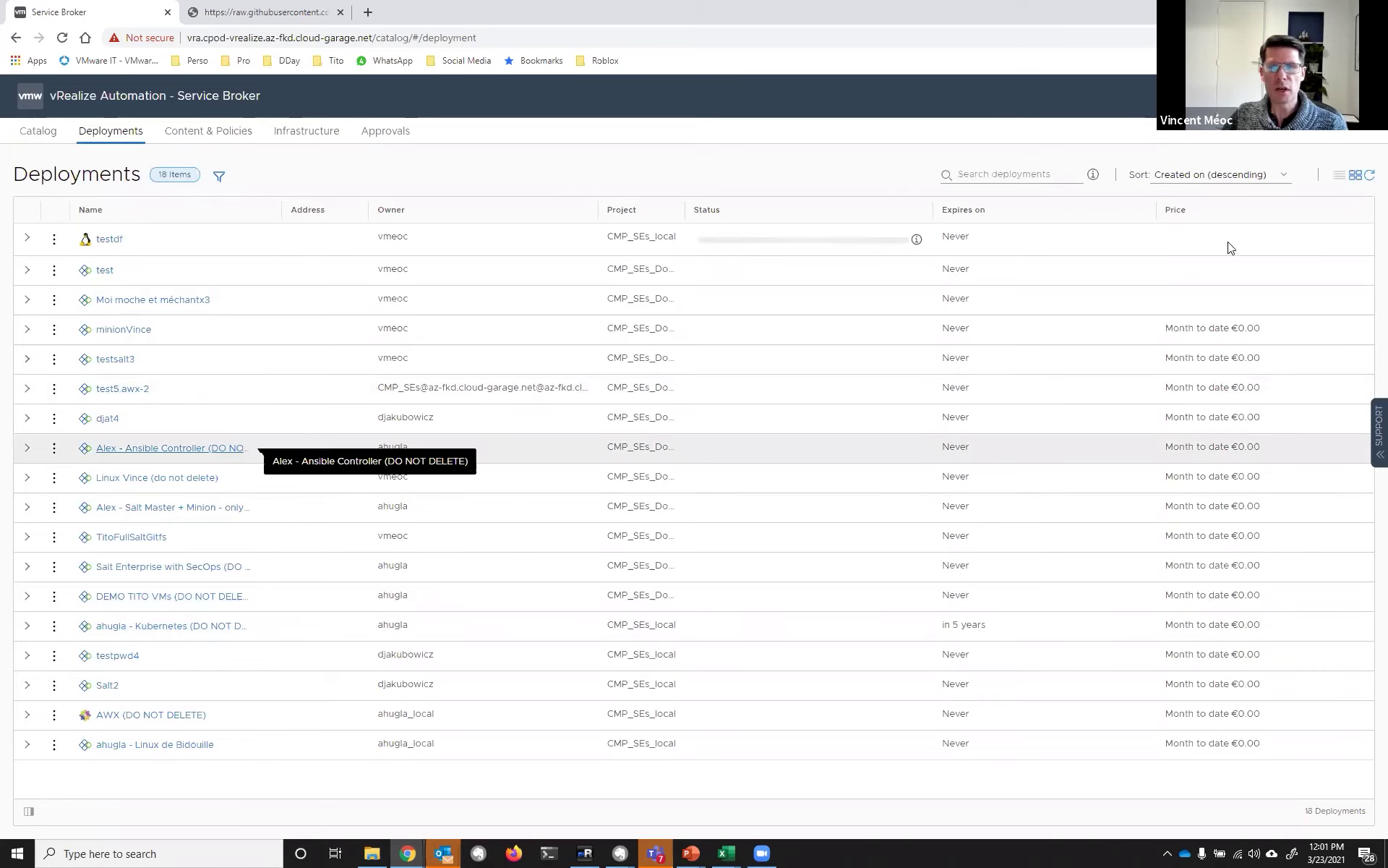
left_click(1338, 177)
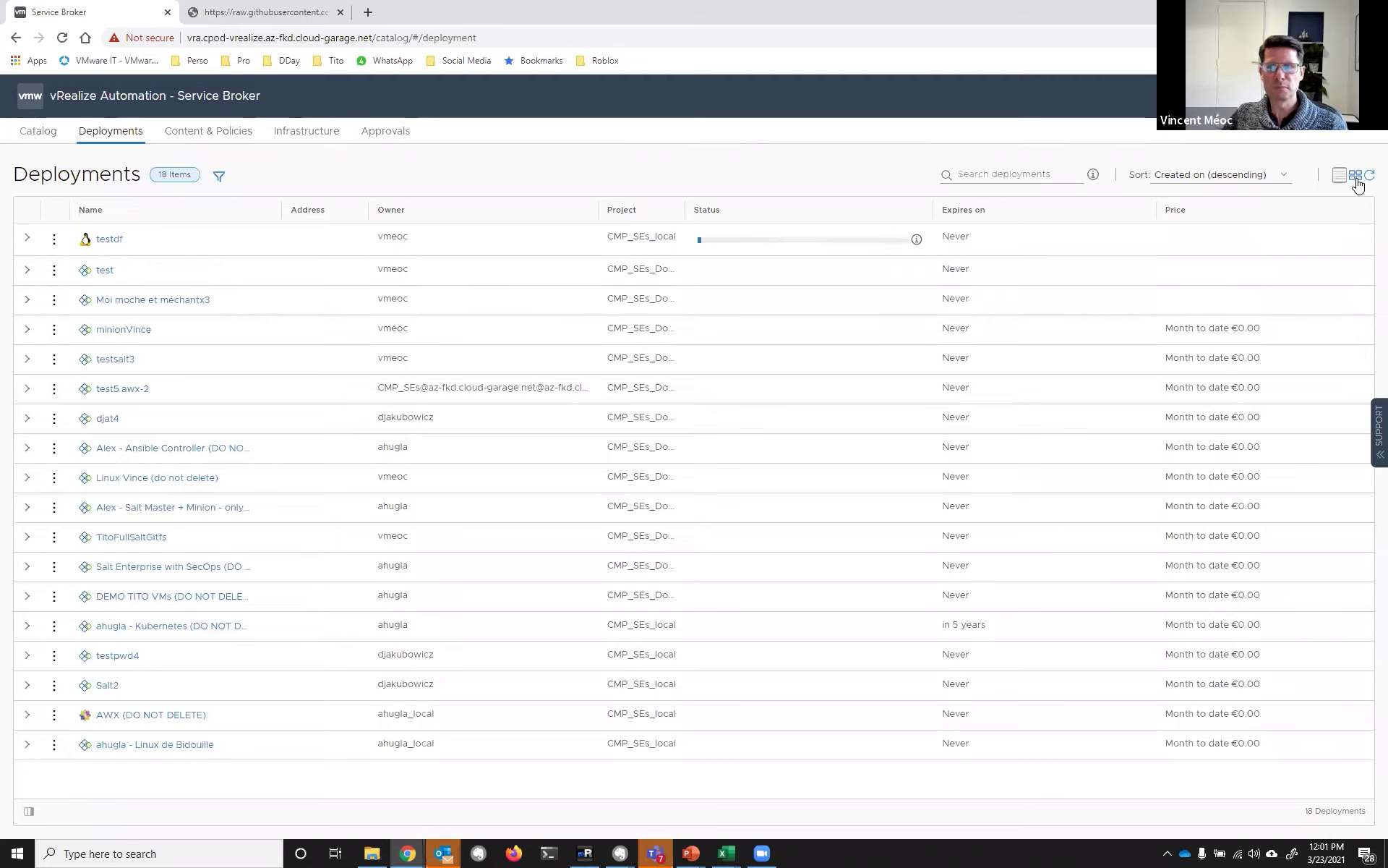
Show deployments as cards and open the Linux Vince (do not delete) deployment's history
left_click(1356, 177)
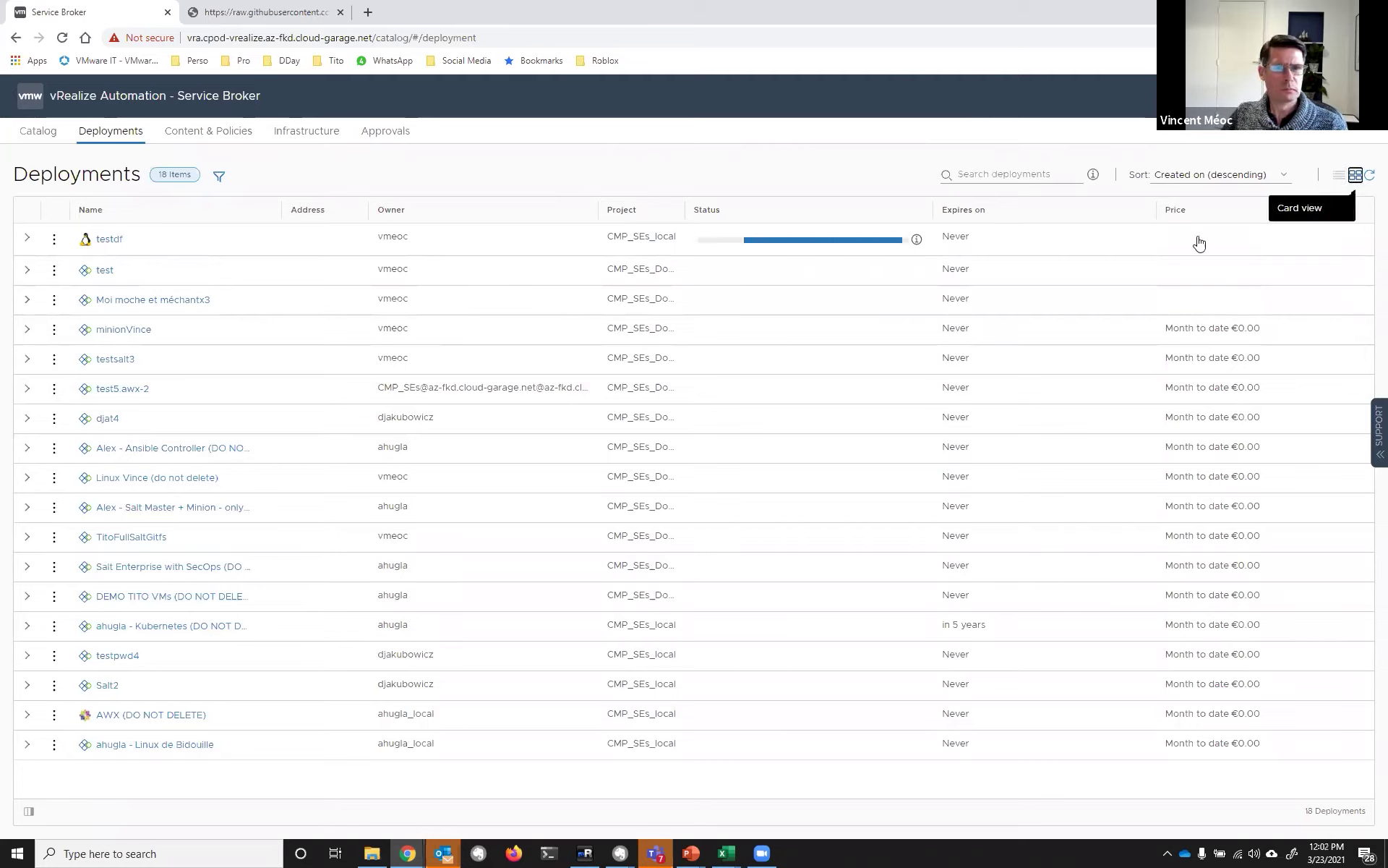
left_click(1356, 175)
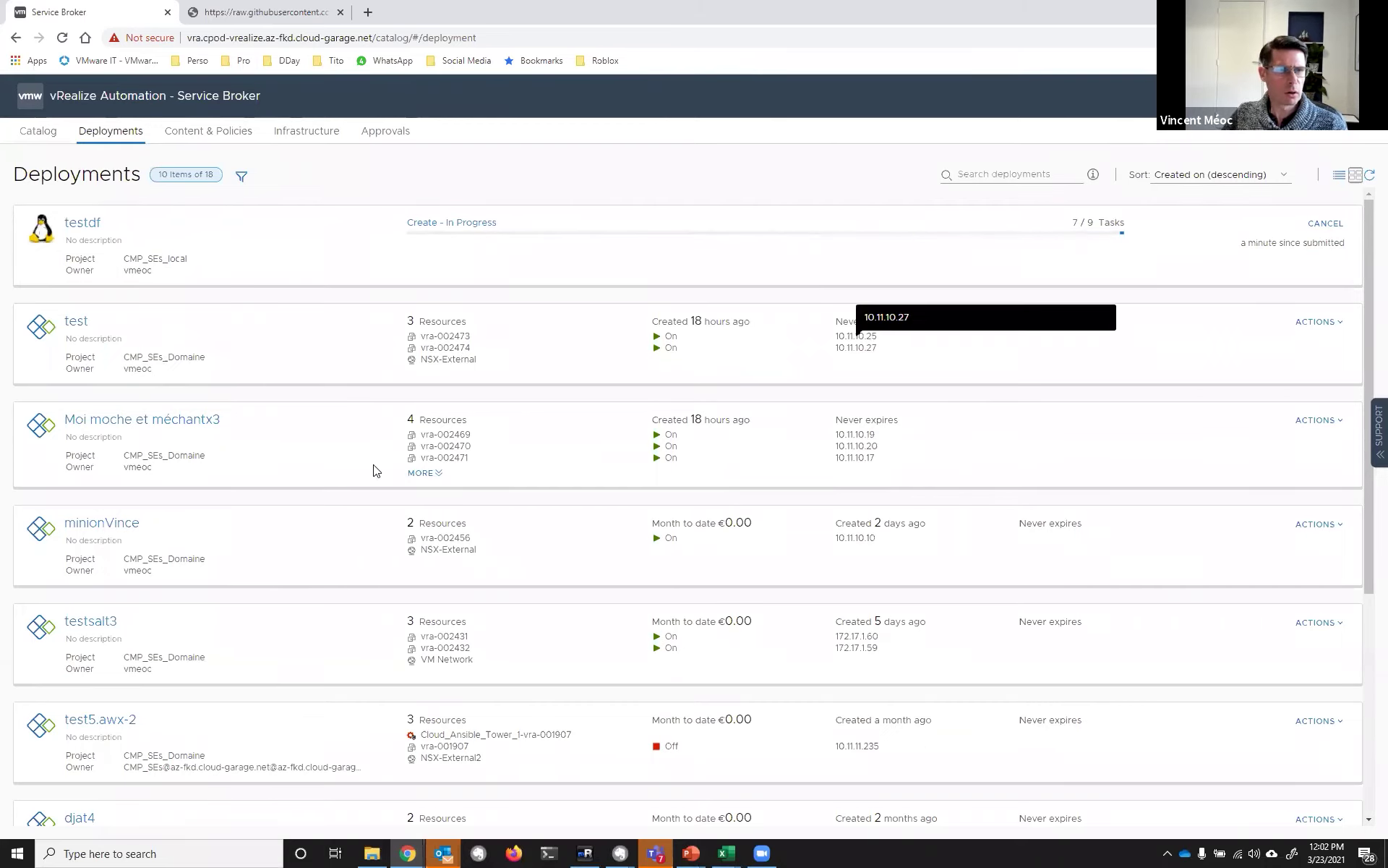
scroll(222, 630, "down", 3)
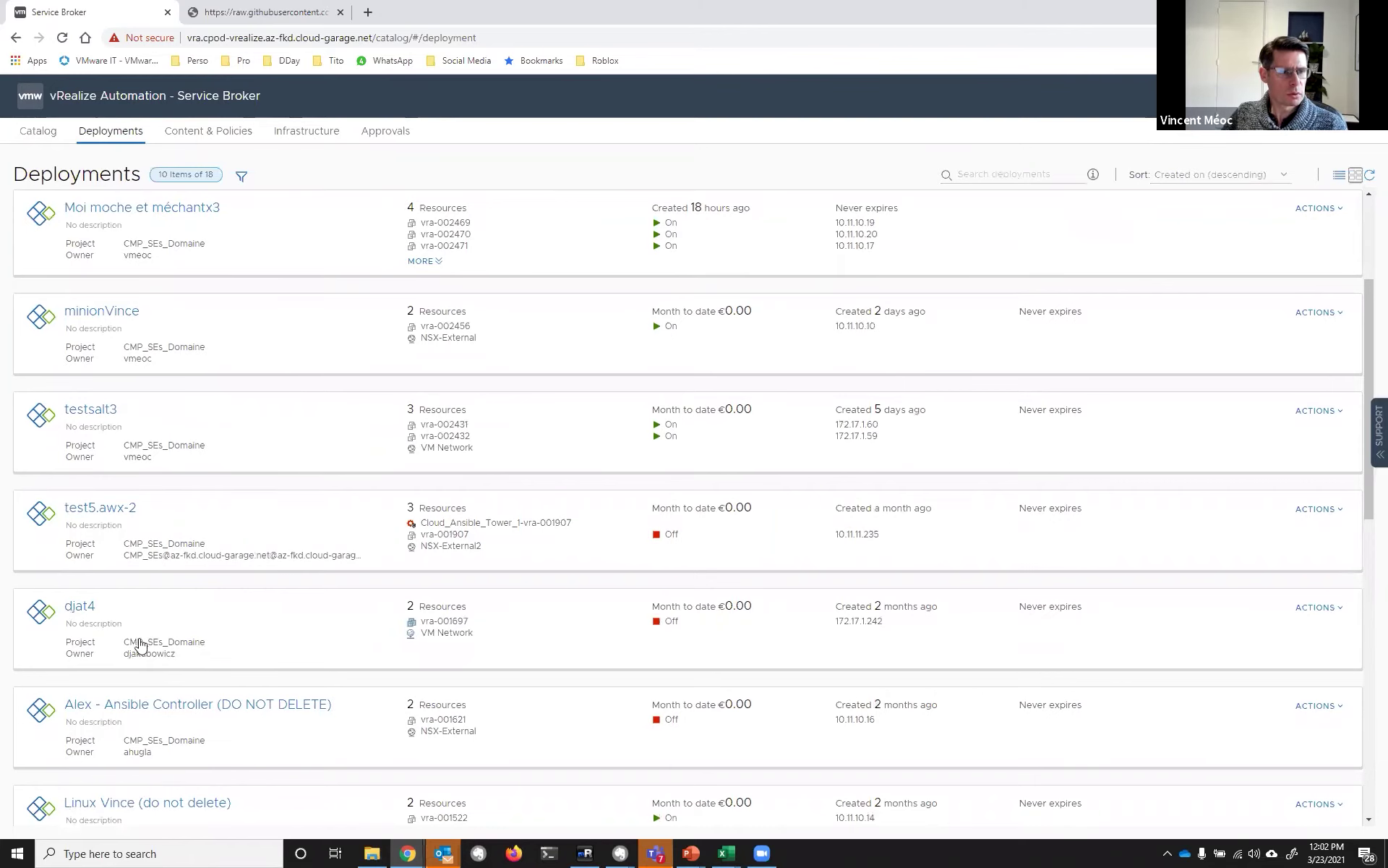
scroll(142, 560, "down", 4)
left_click(145, 508)
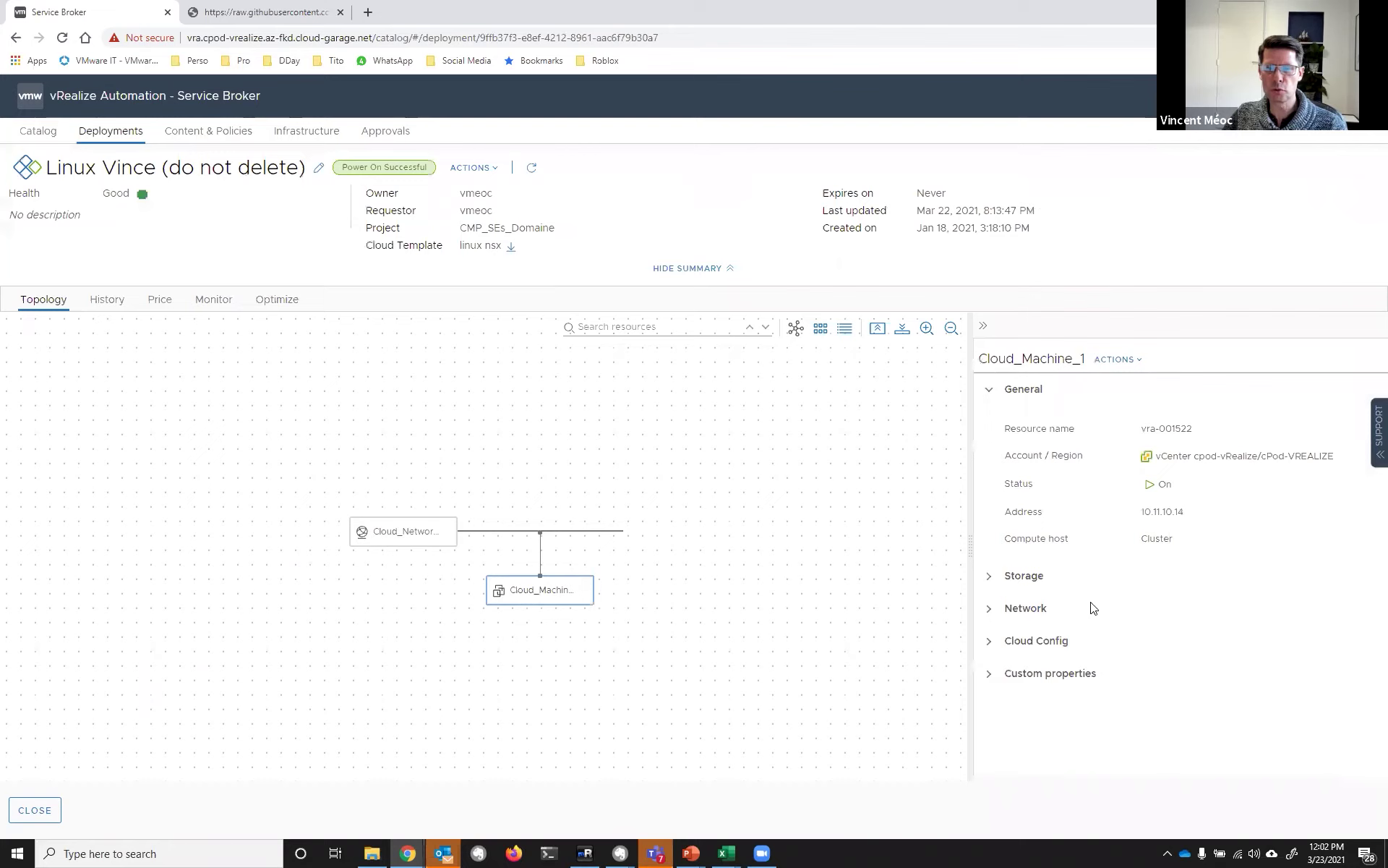
left_click(101, 305)
Review the Create and Power On request events, then return to the topology
left_click(150, 561)
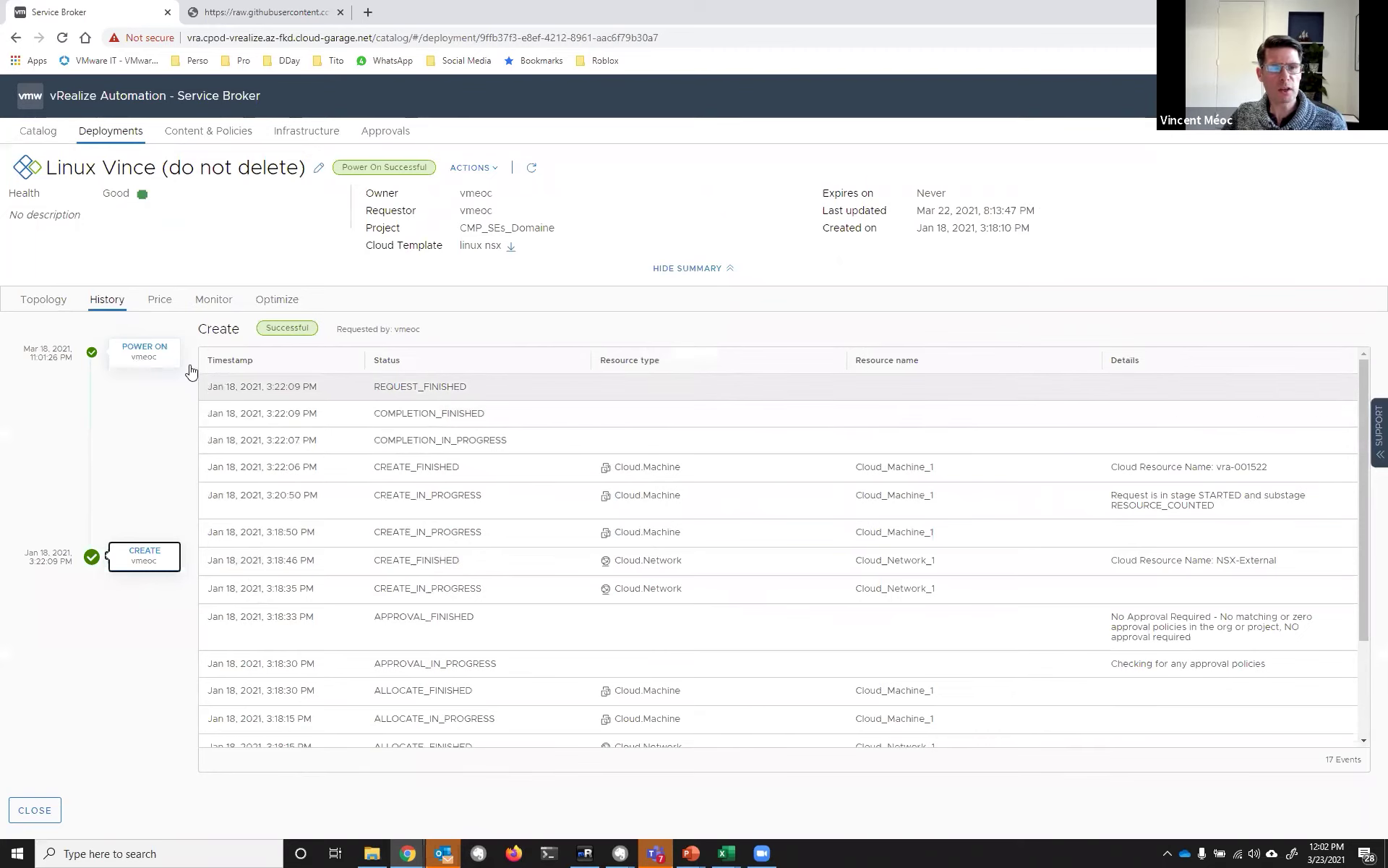
left_click(133, 352)
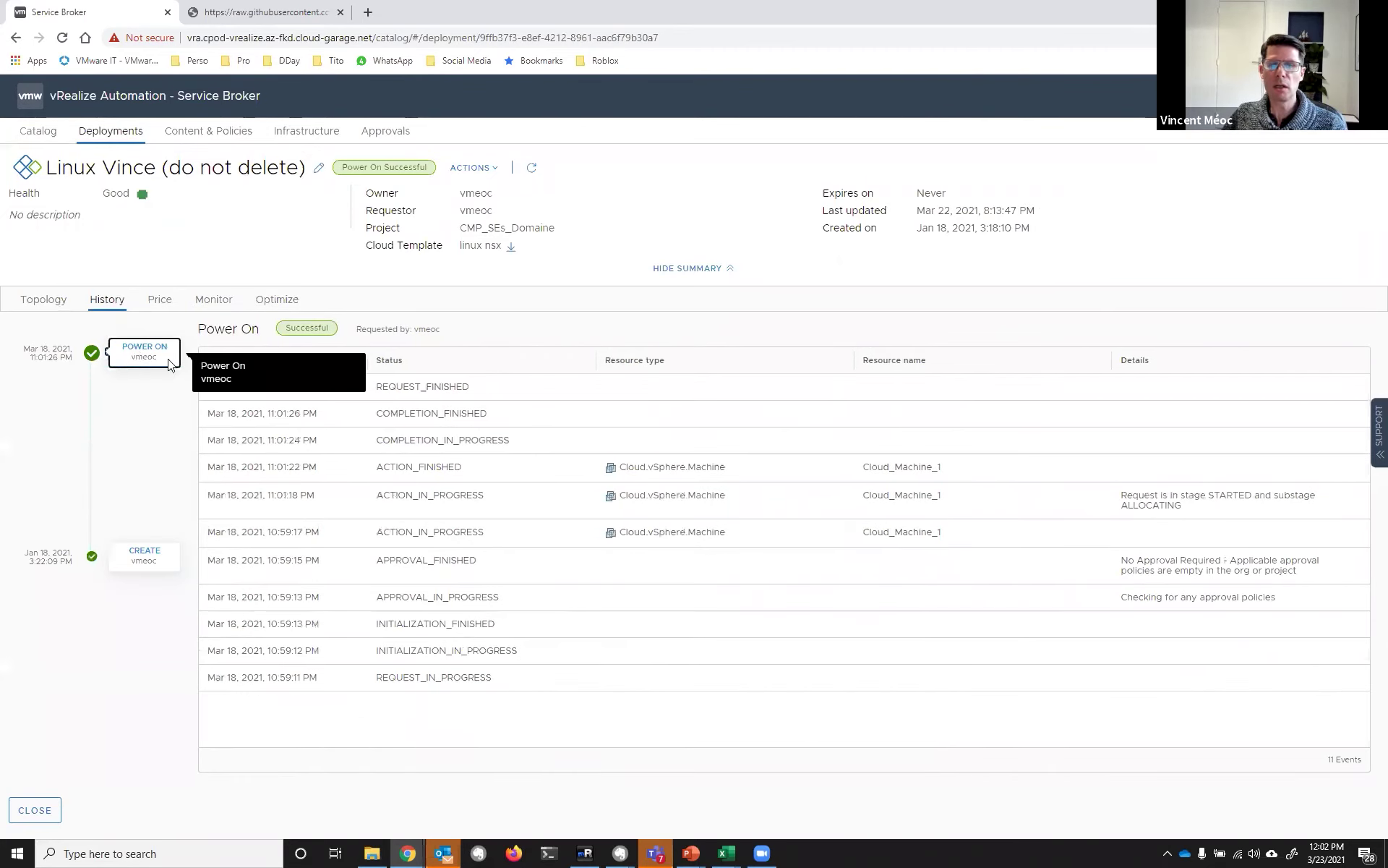
left_click(55, 300)
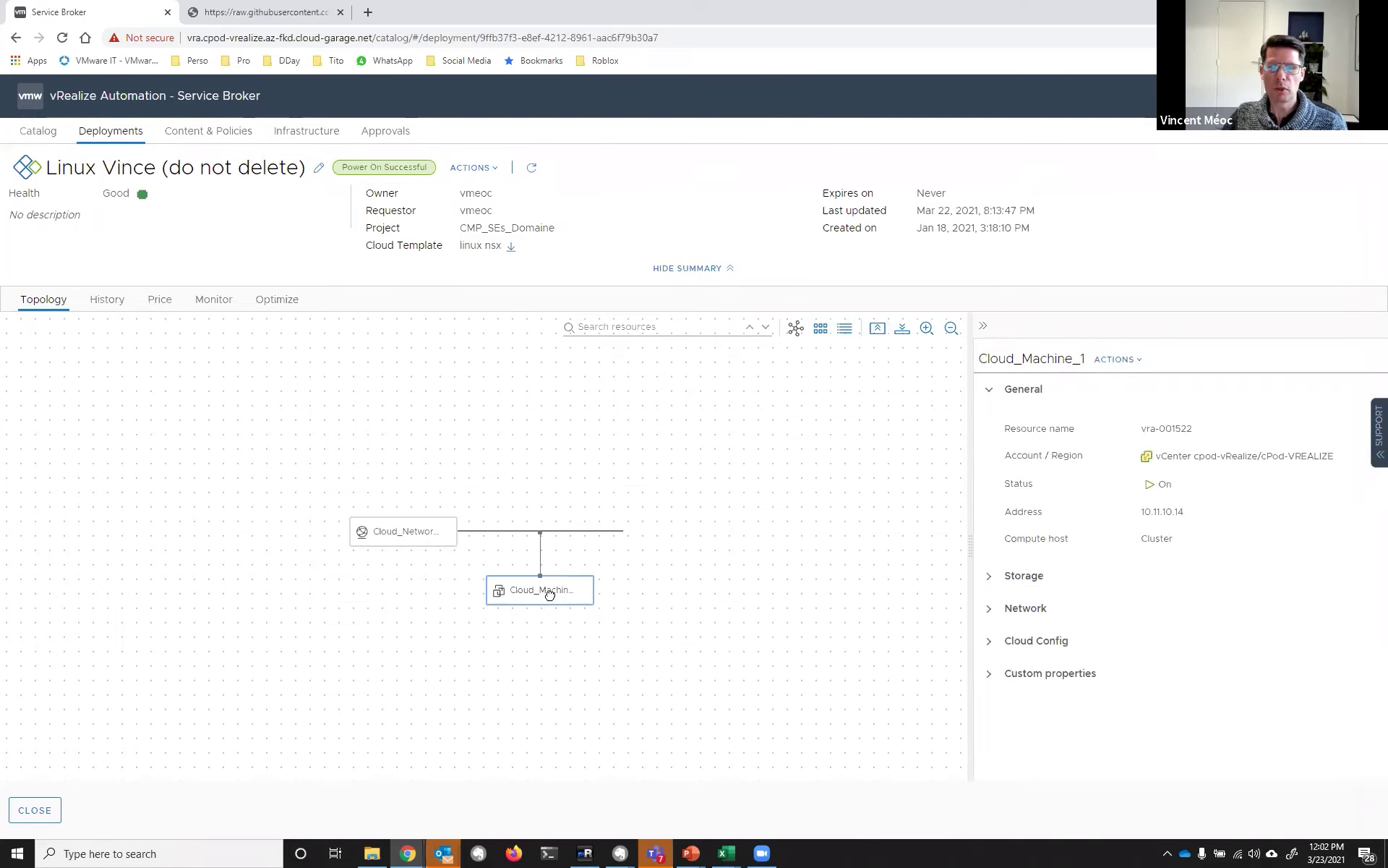
Check Cloud_Machine_1's available actions without choosing one, then view the price analysis
left_click(1122, 362)
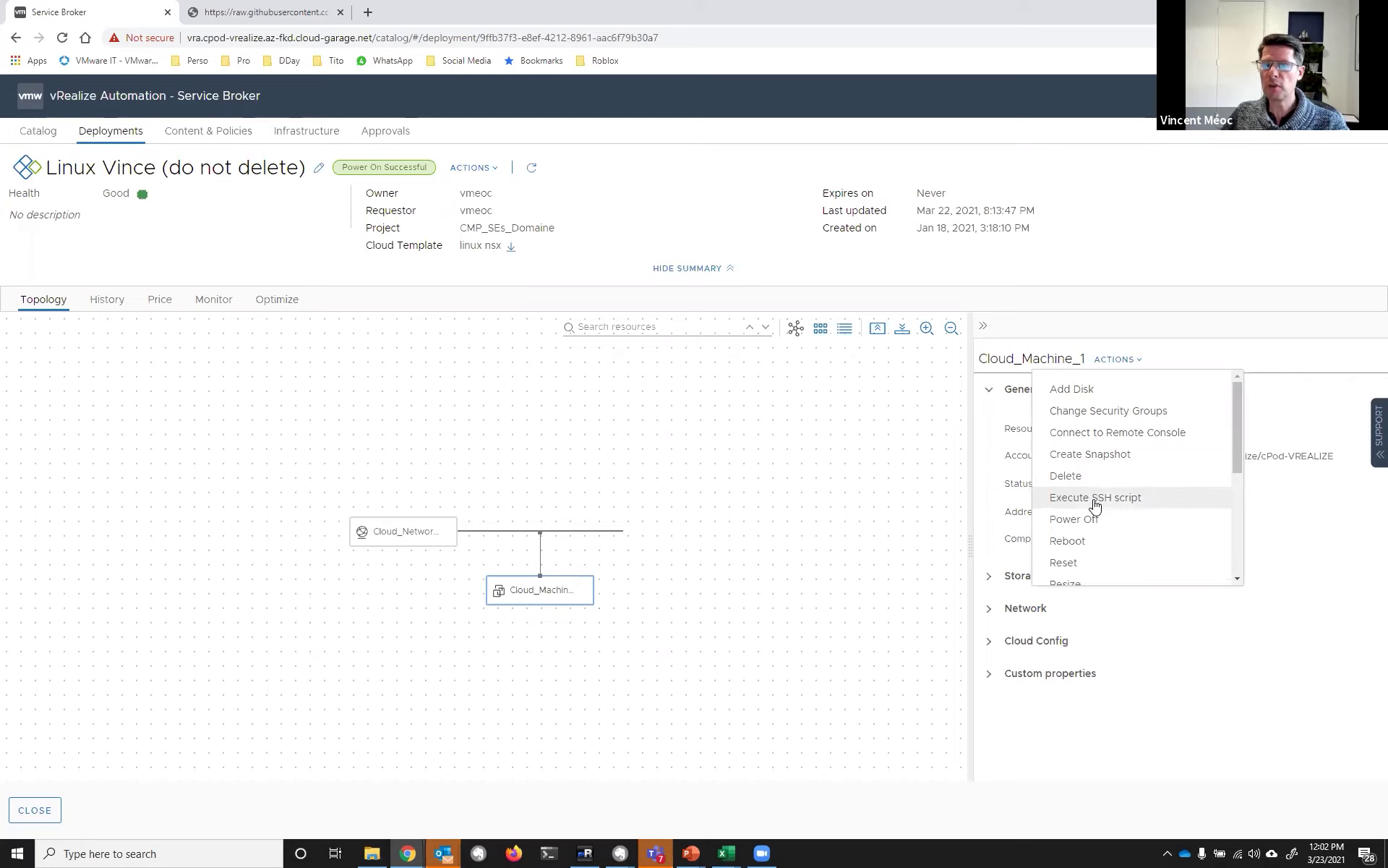
left_click_drag(1236, 418, 1190, 403)
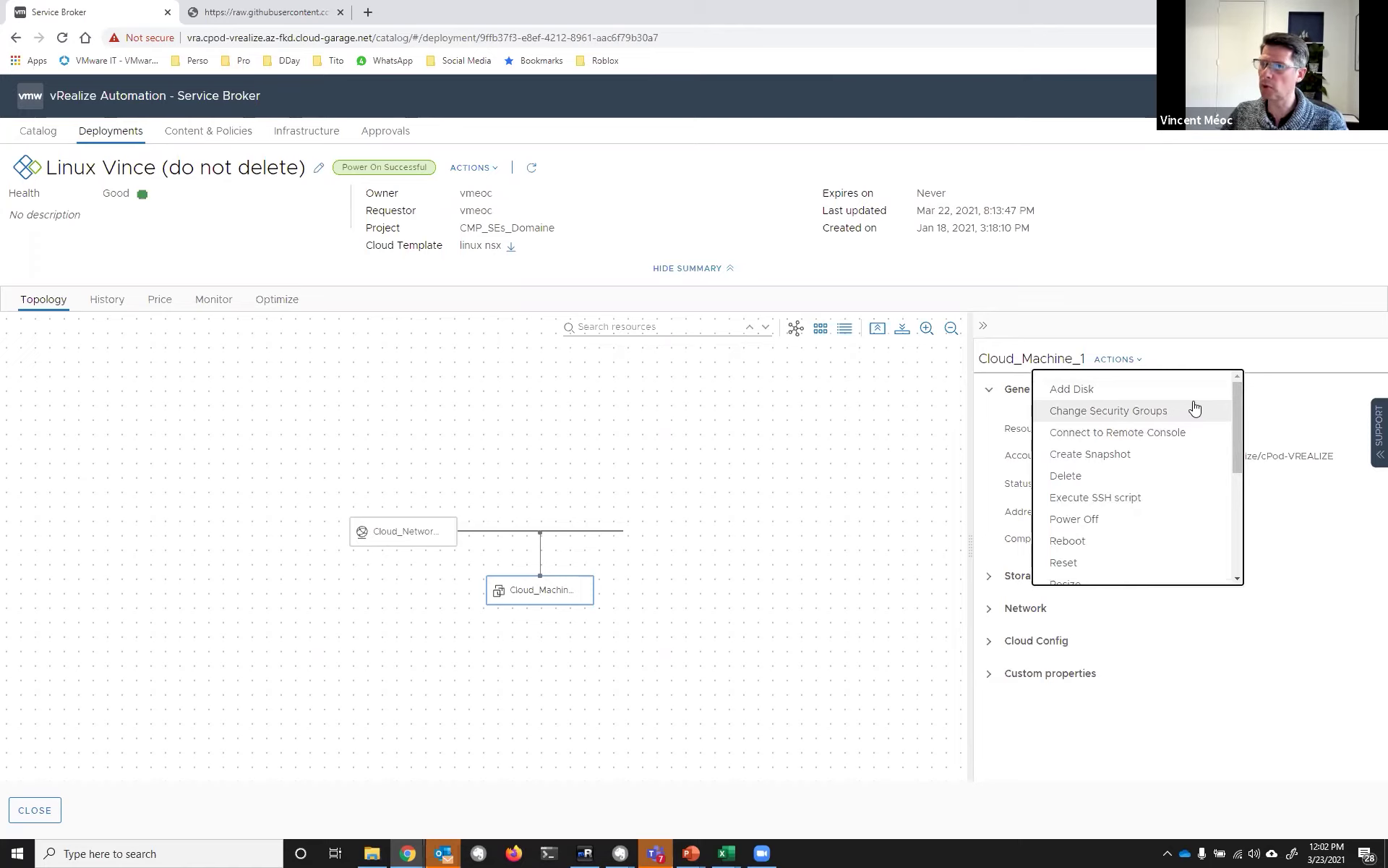
left_click(1285, 432)
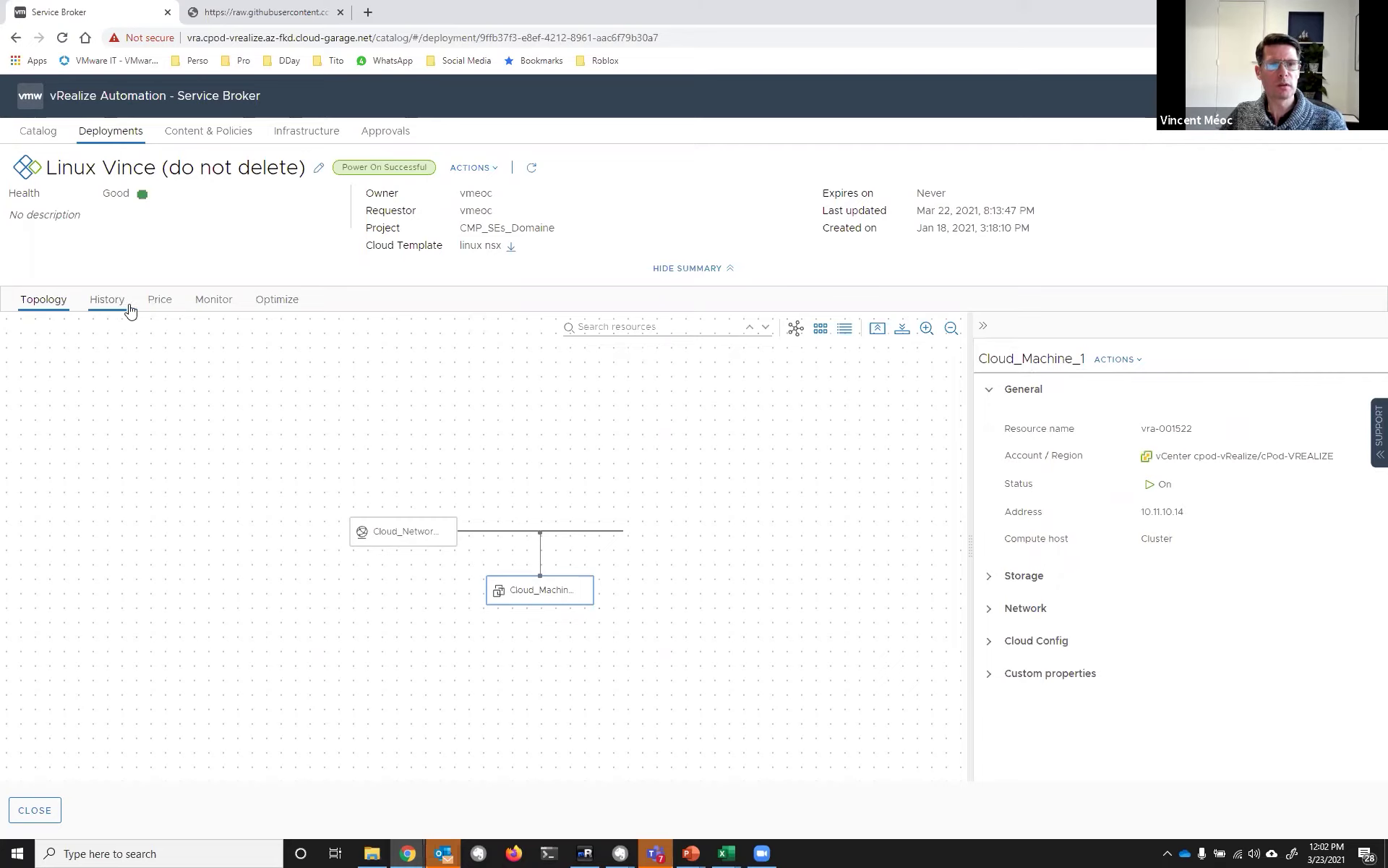
left_click(159, 303)
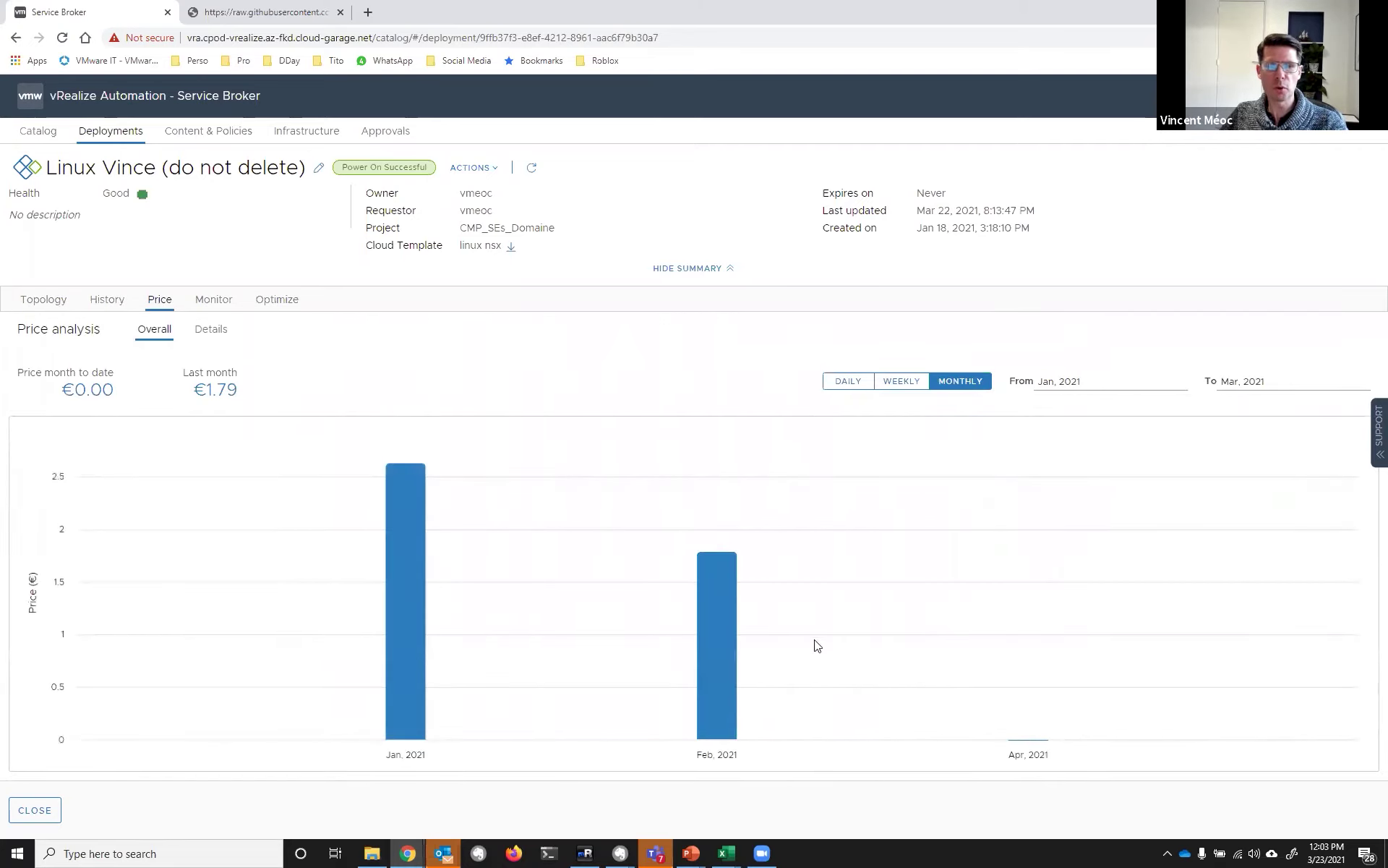
left_click(215, 302)
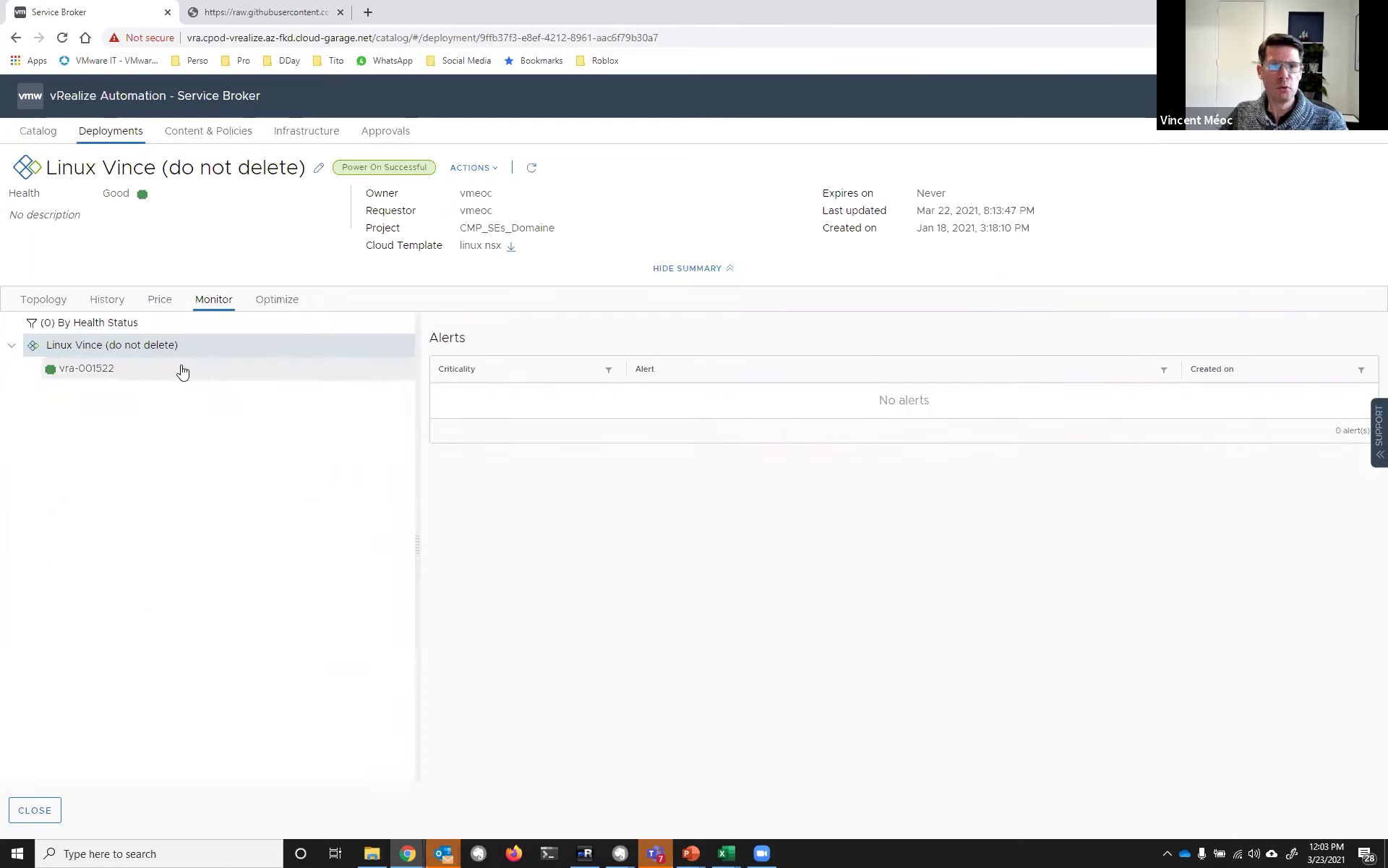
Check vra-001522's metrics and health filter, confirm it is all optimized, and close the deployment
left_click(141, 370)
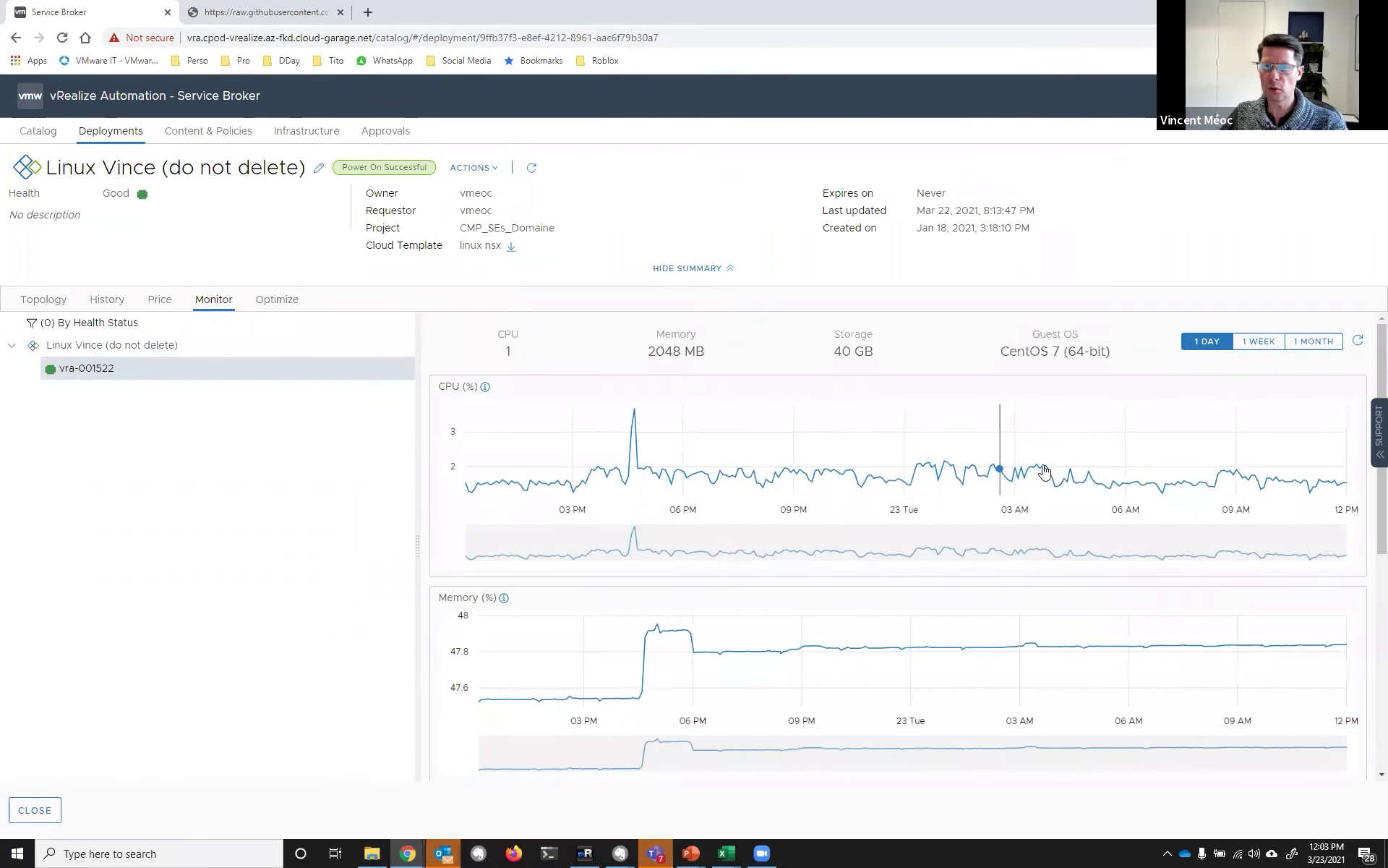
left_click(121, 330)
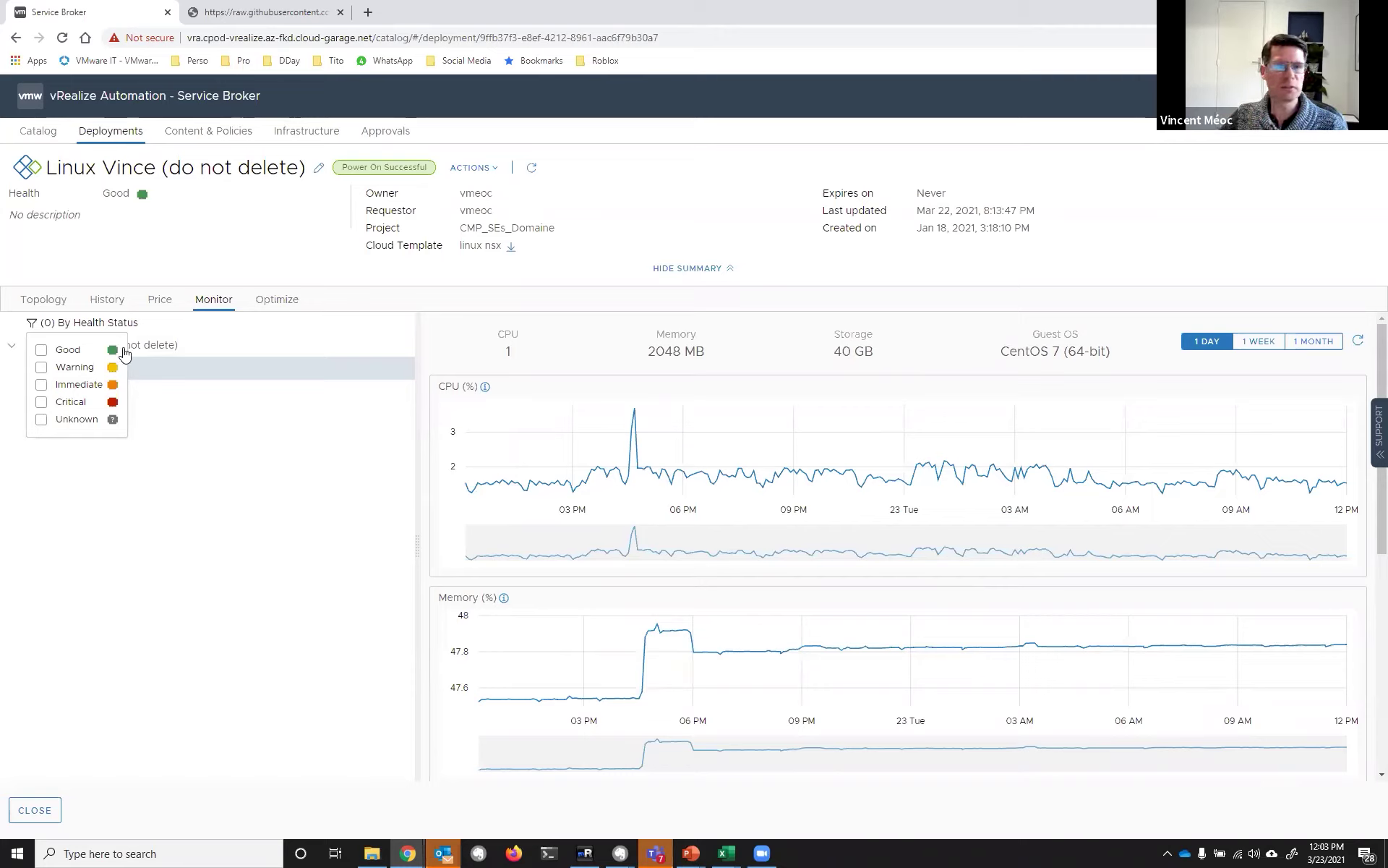
left_click(274, 305)
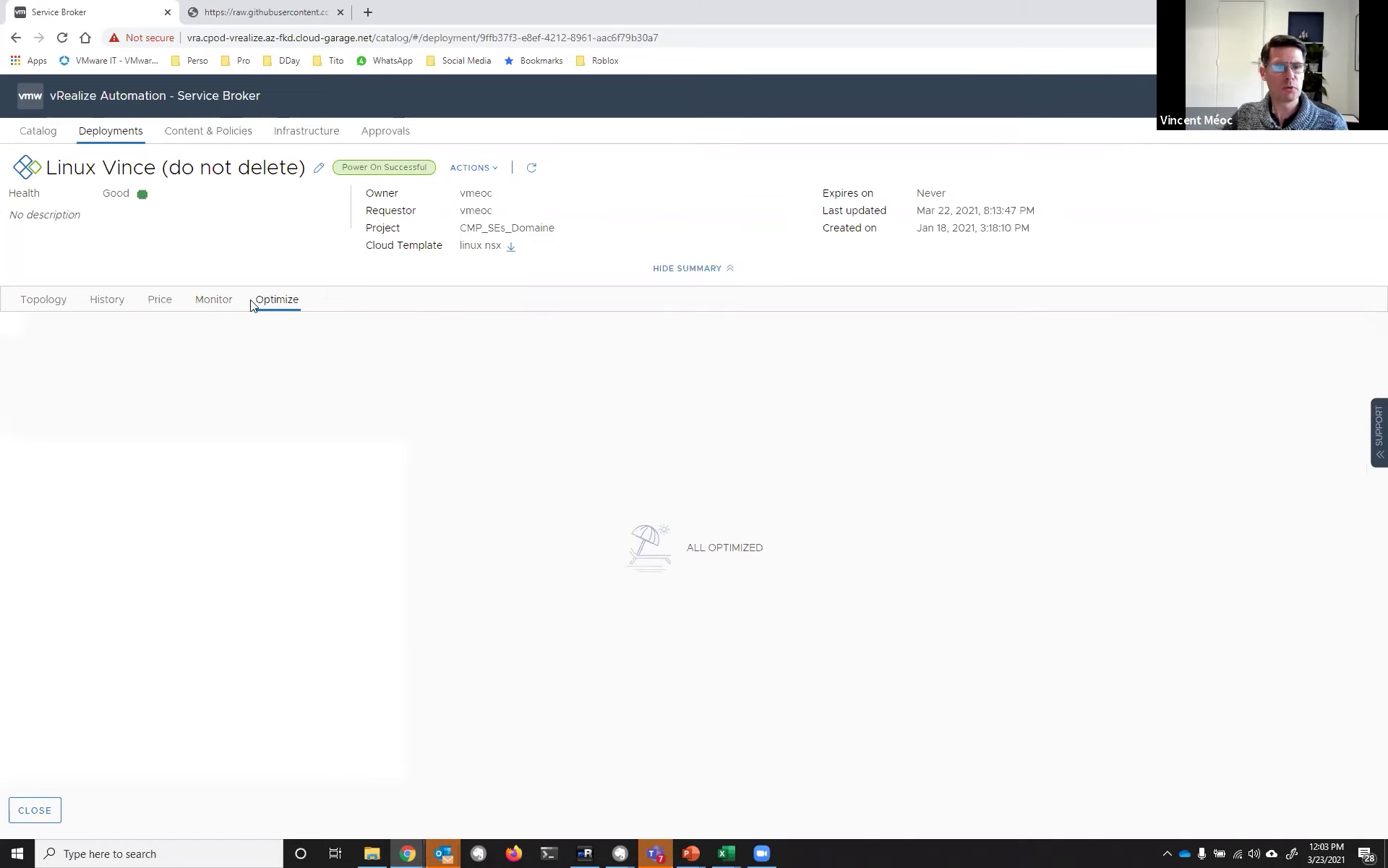
left_click(37, 808)
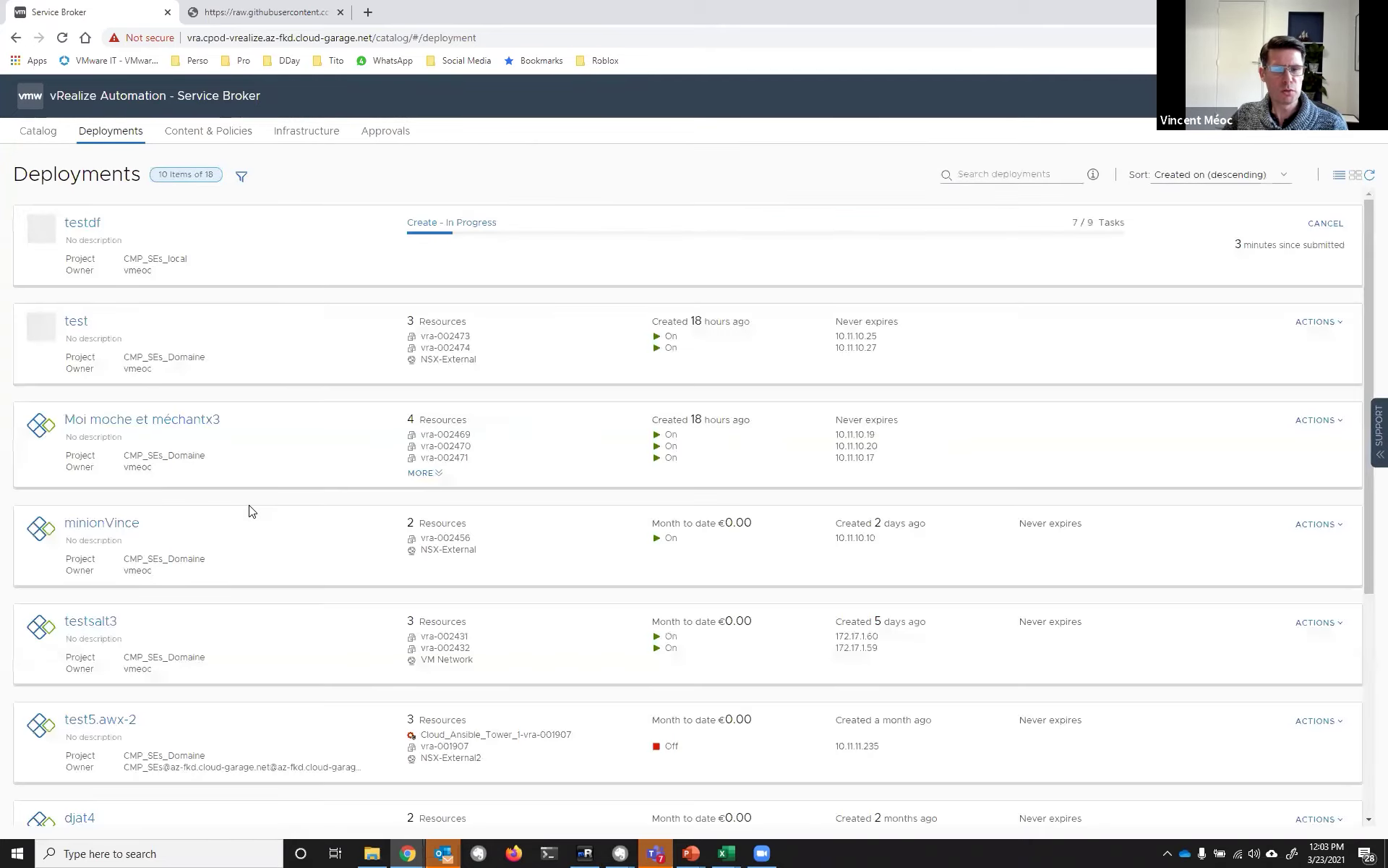
Open the djat4 deployment and highlight vra-001697's powered-off-since date, Mar 10, 2021
scroll(191, 556, "down", 5)
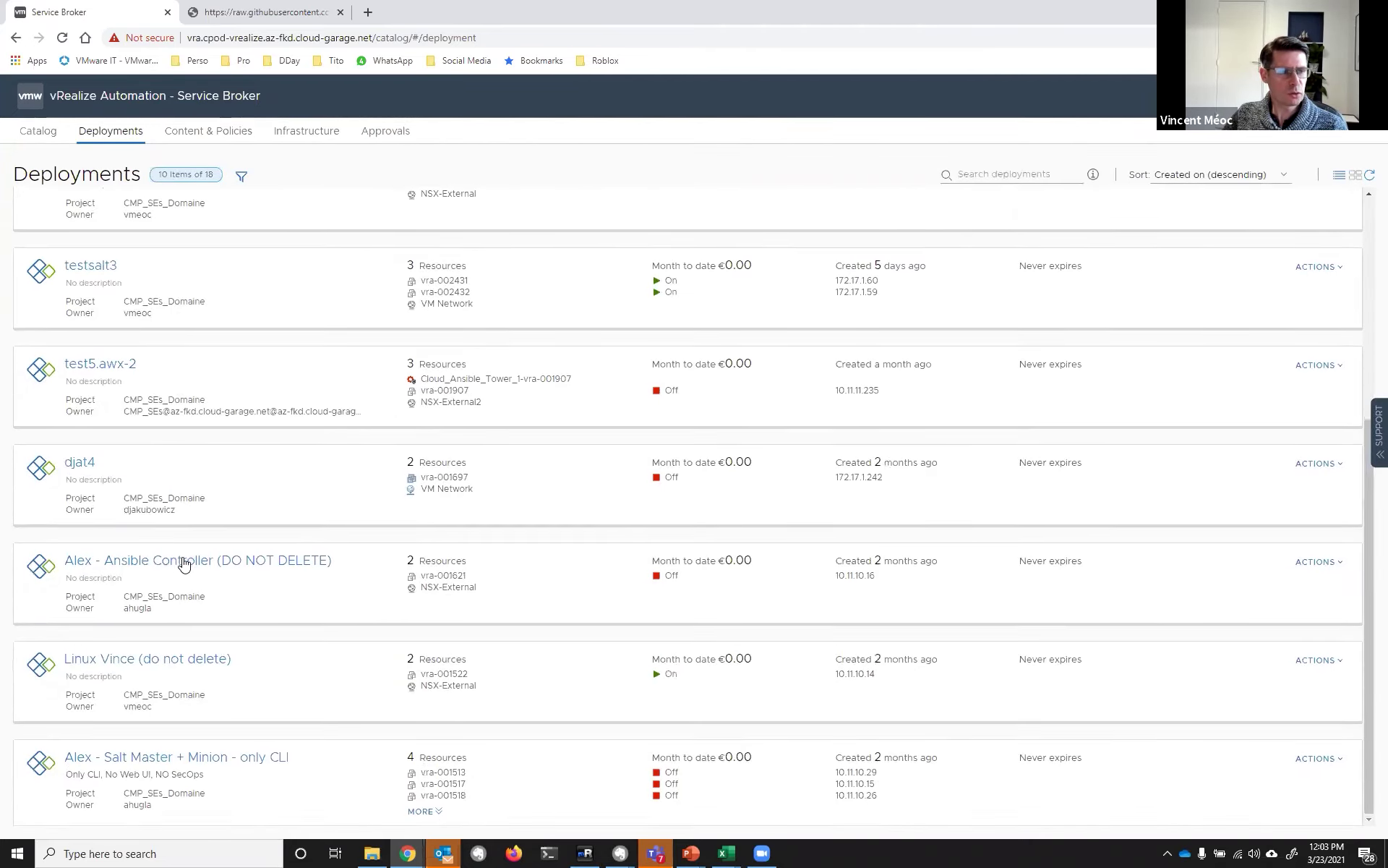
scroll(191, 633, "down", 4)
scroll(148, 384, "up", 5)
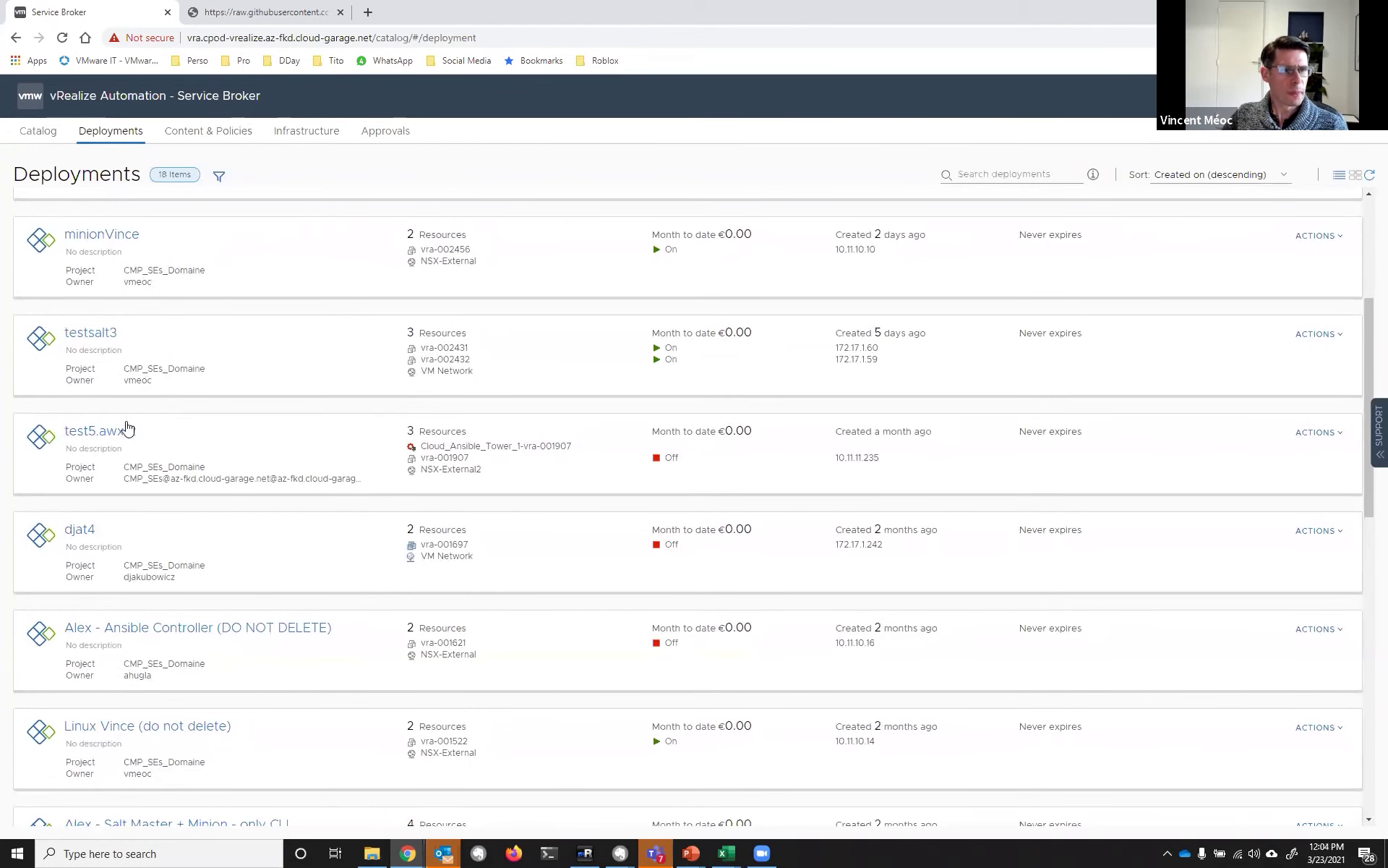
left_click(71, 529)
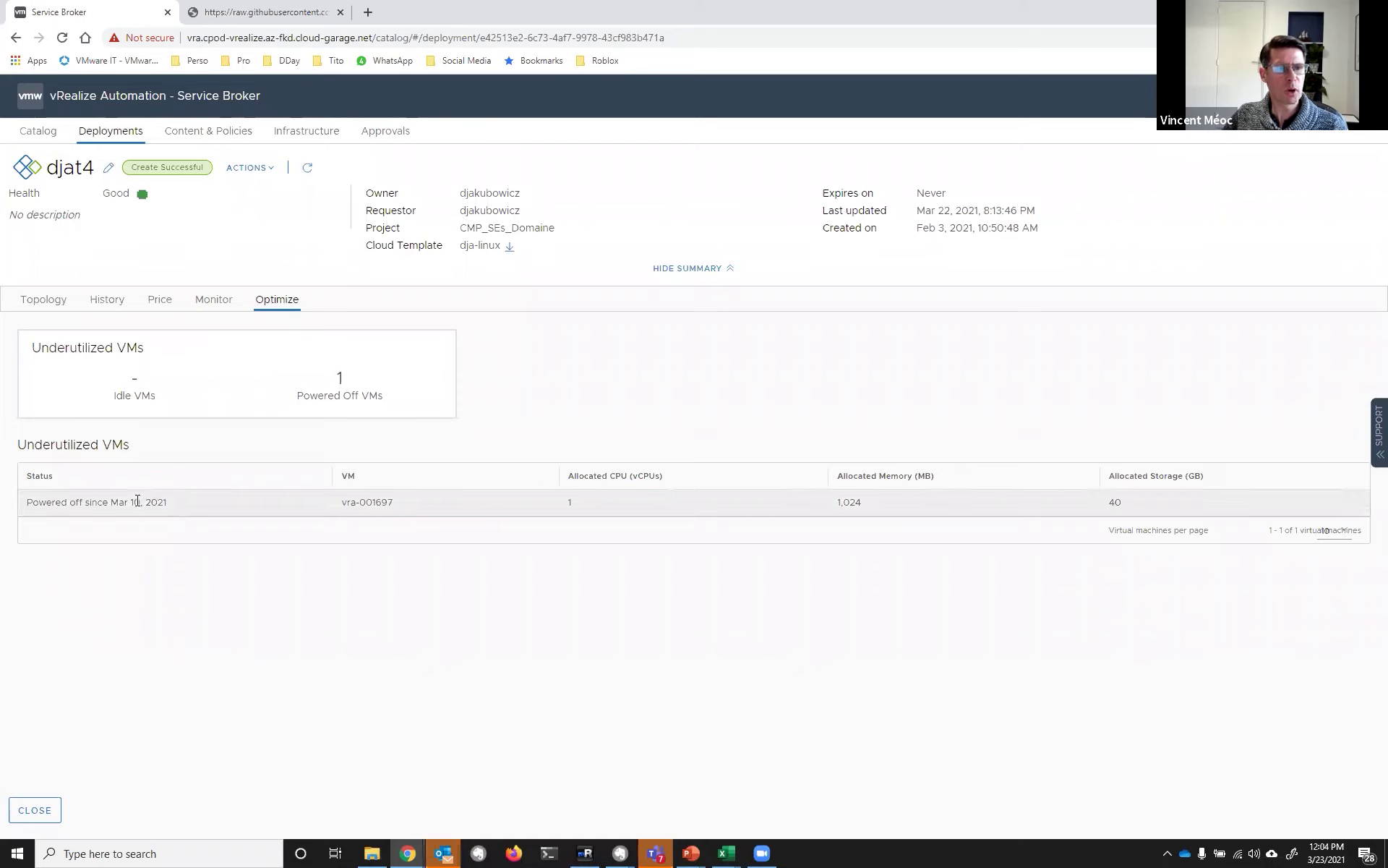
left_click_drag(168, 502, 39, 493)
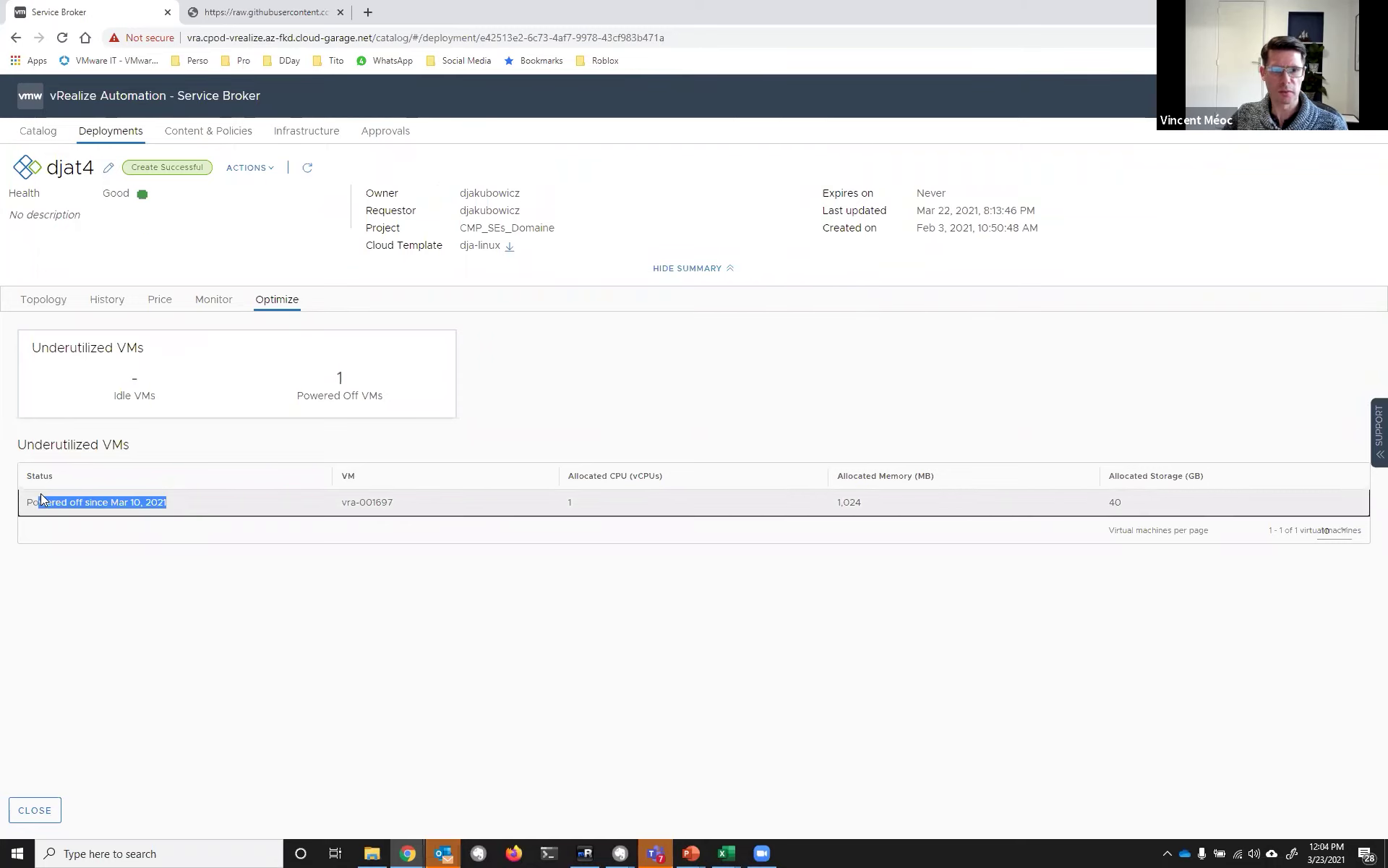
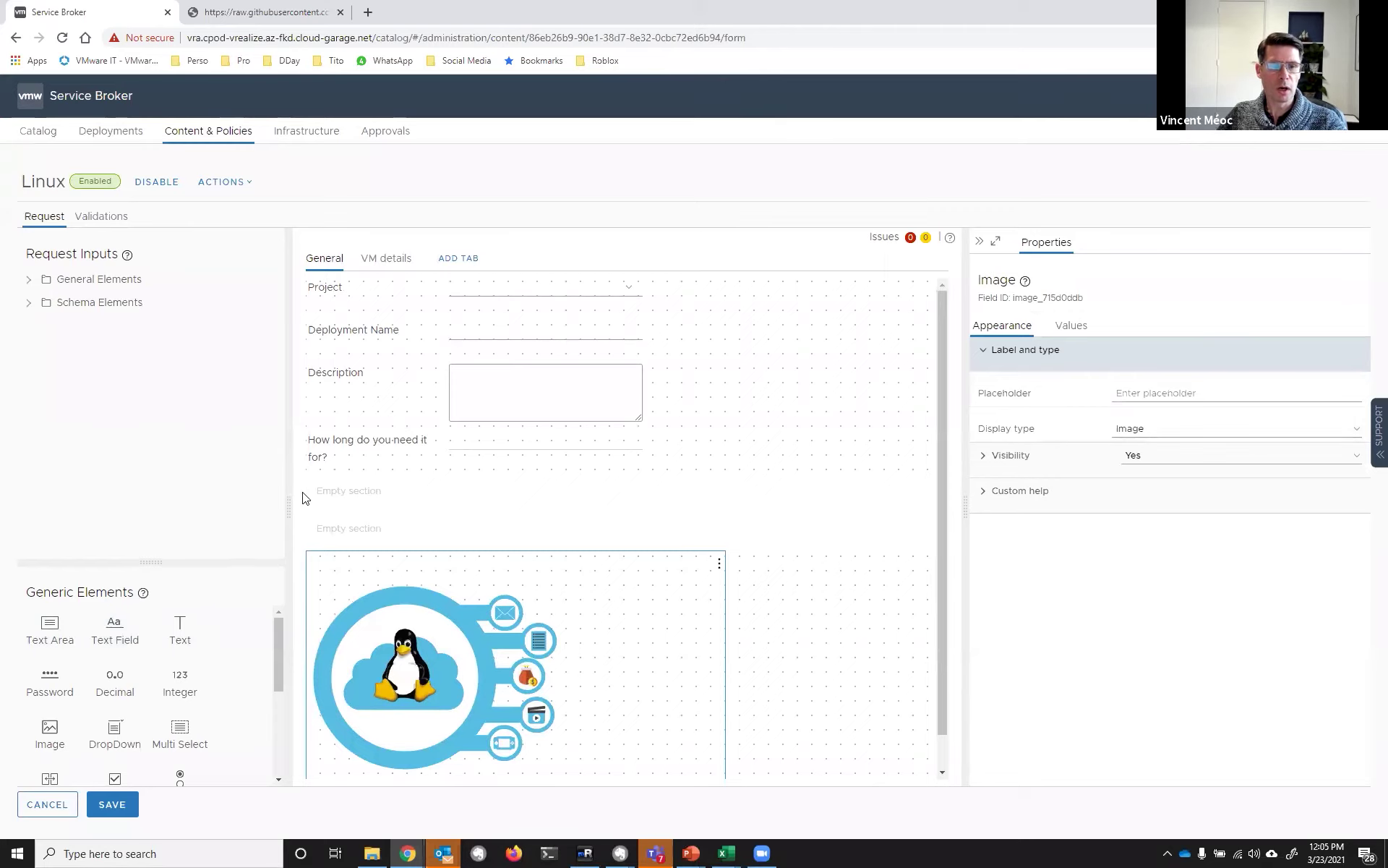
left_click_drag(401, 501, 388, 502)
left_click(377, 491)
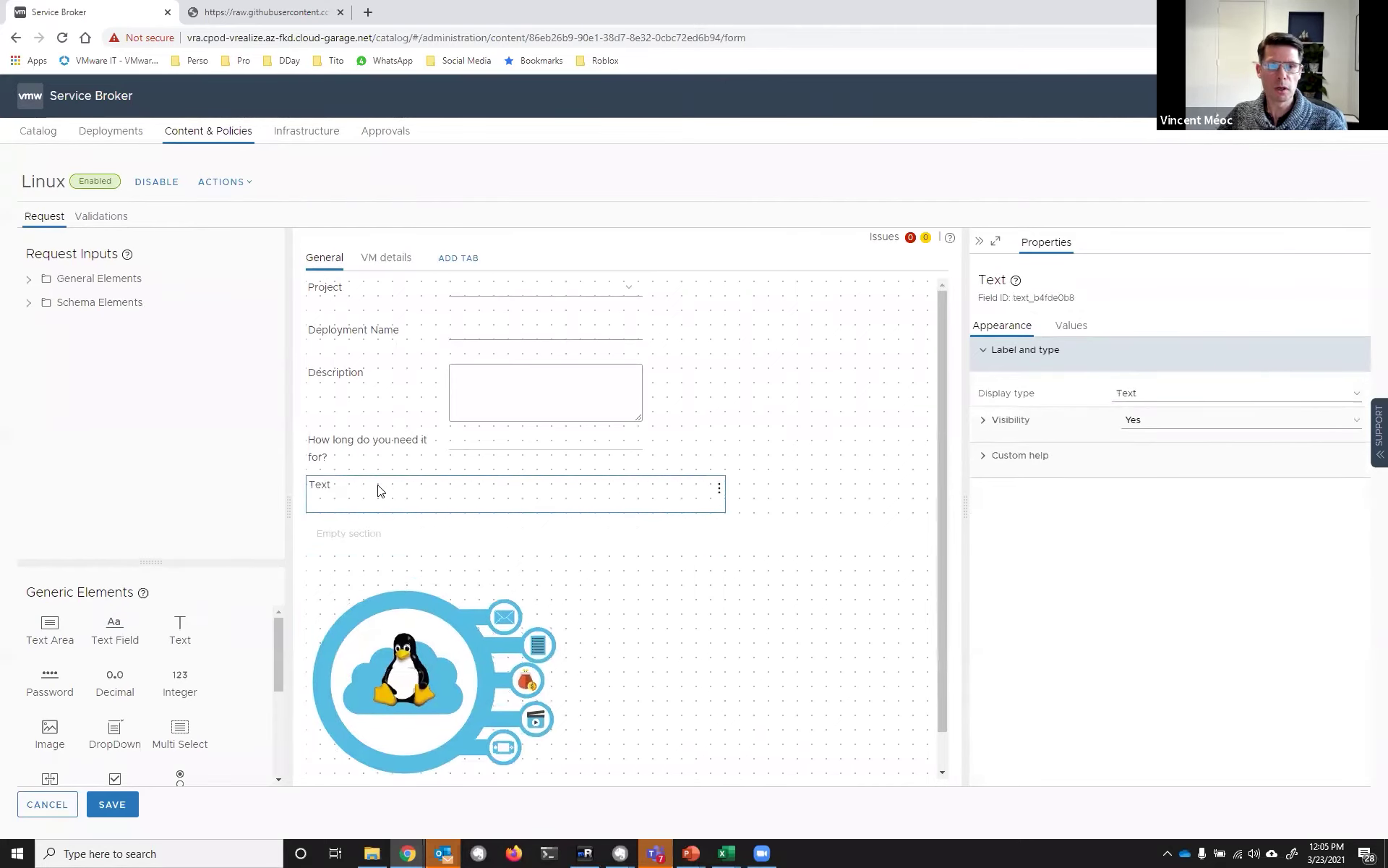
left_click(1178, 399)
left_click(1164, 536)
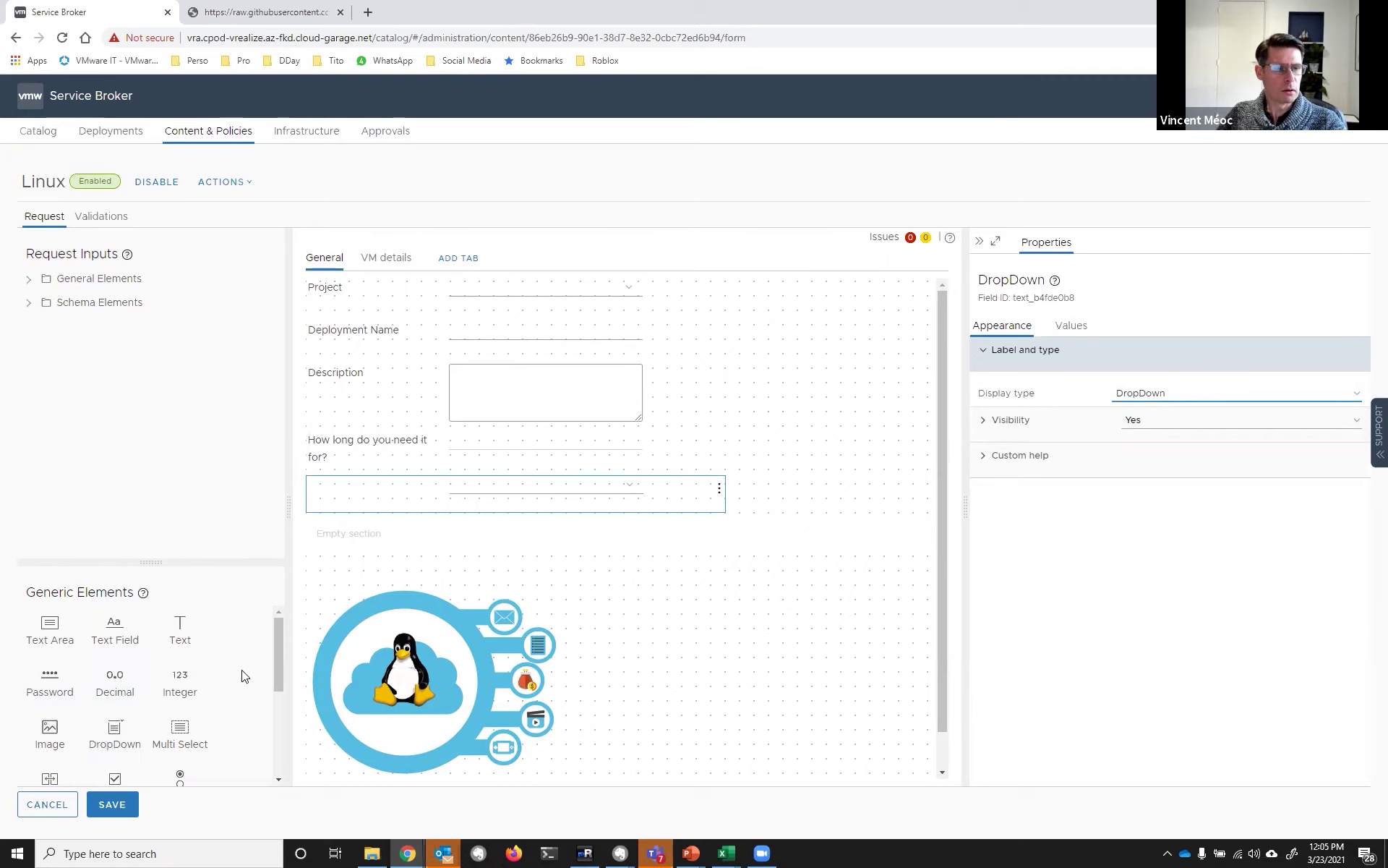
left_click_drag(278, 651, 262, 689)
left_click_drag(180, 681, 339, 545)
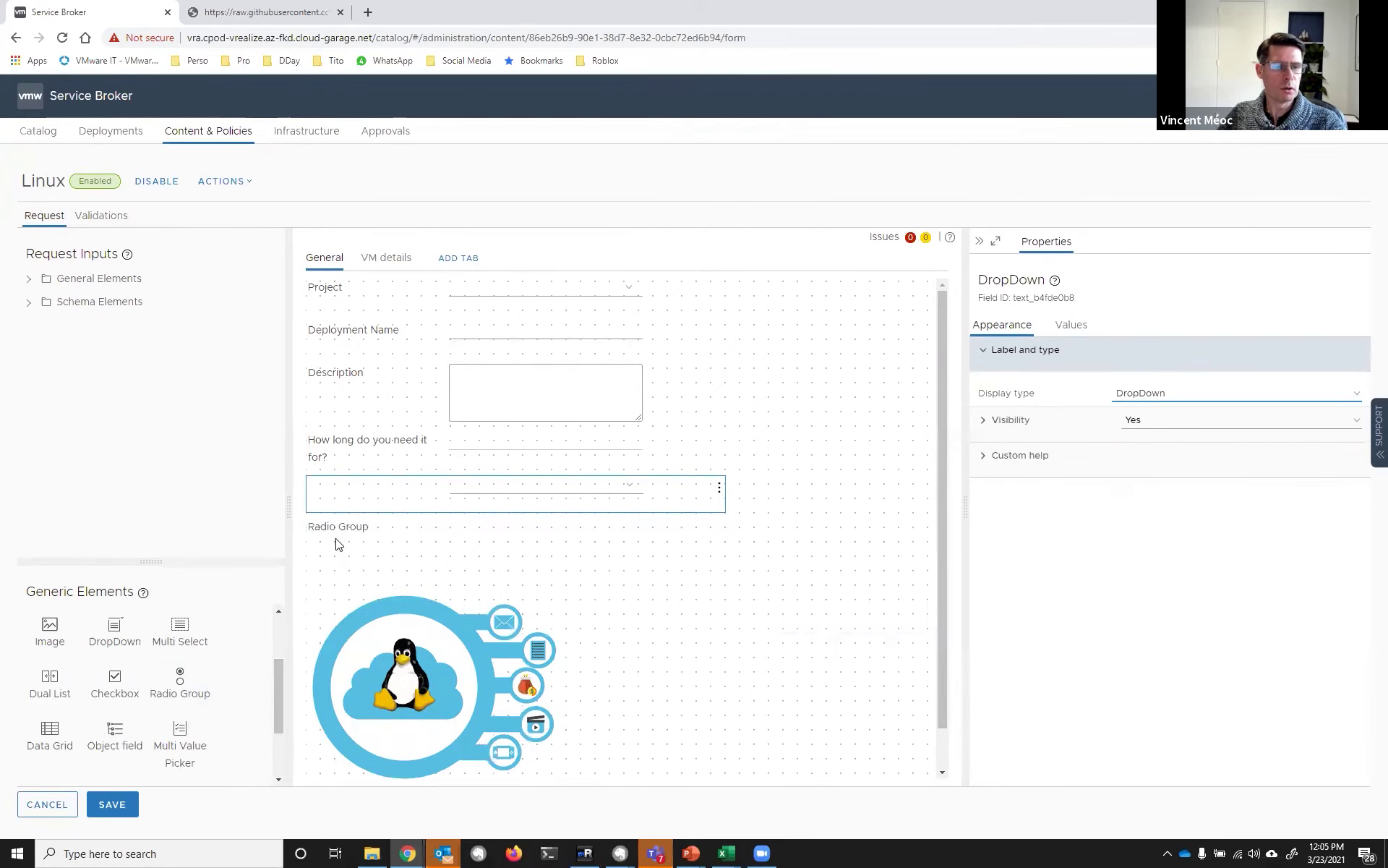
left_click_drag(133, 677, 345, 575)
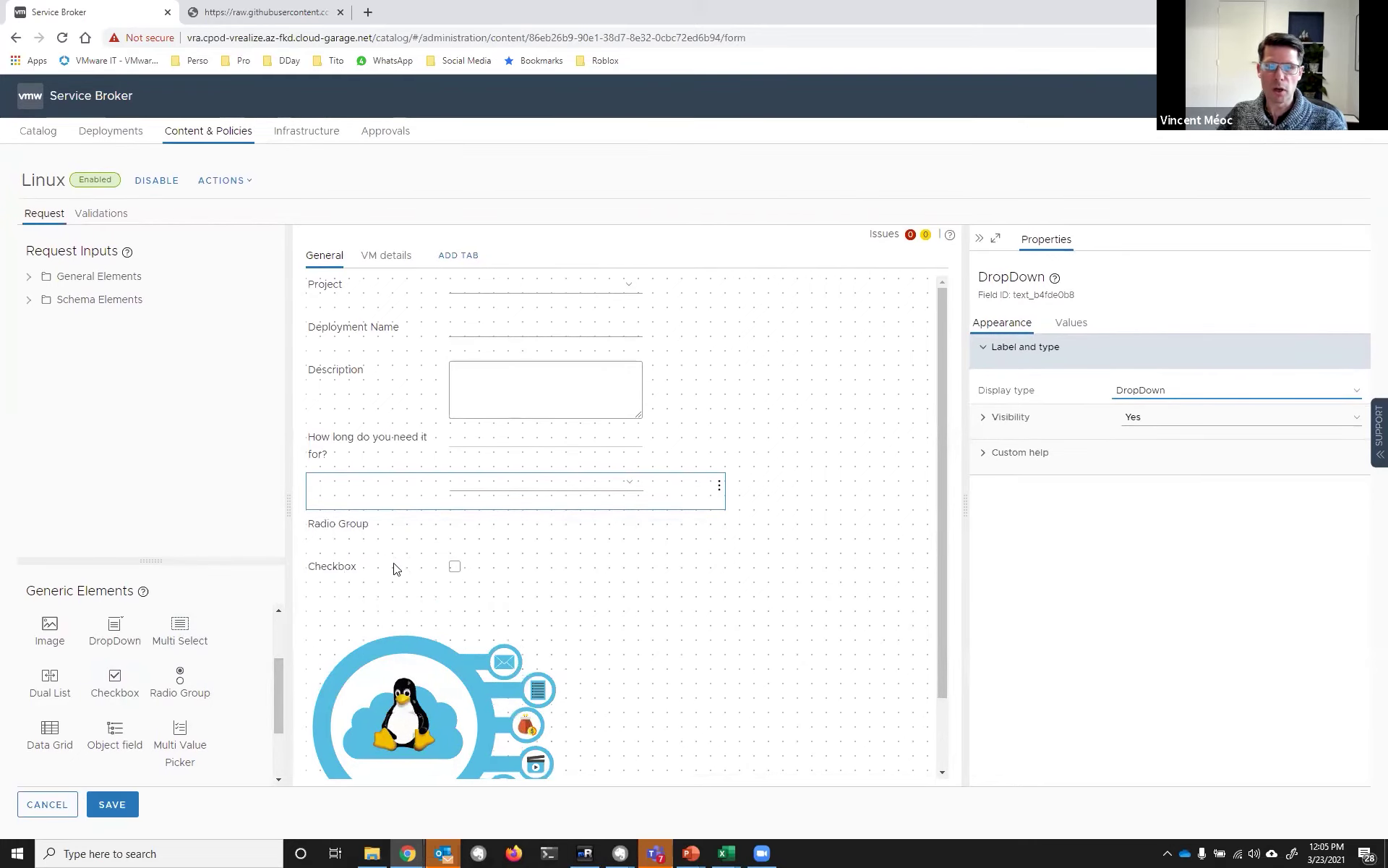
left_click(364, 567)
left_click(720, 573)
left_click(752, 577)
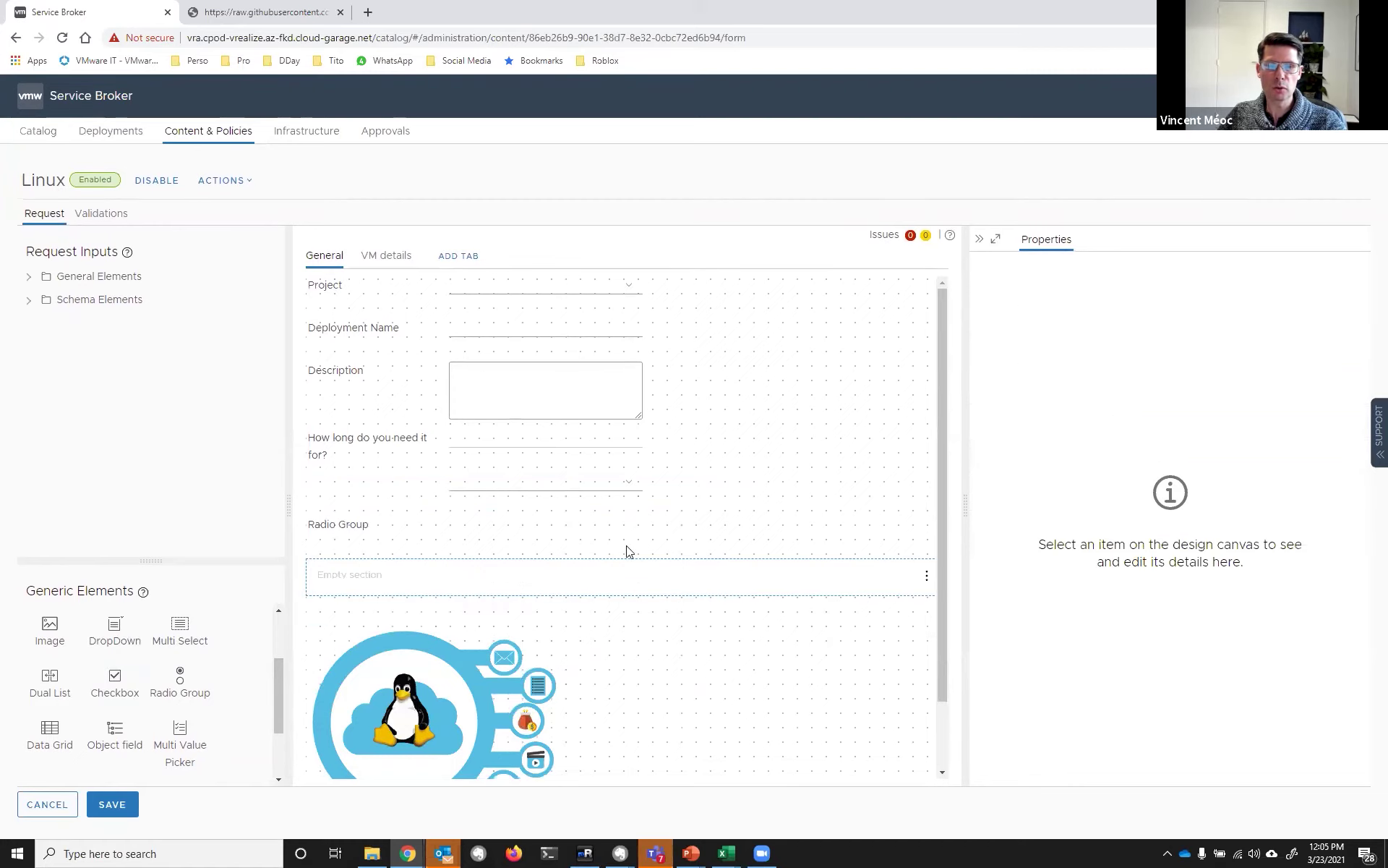
left_click(354, 531)
left_click(719, 532)
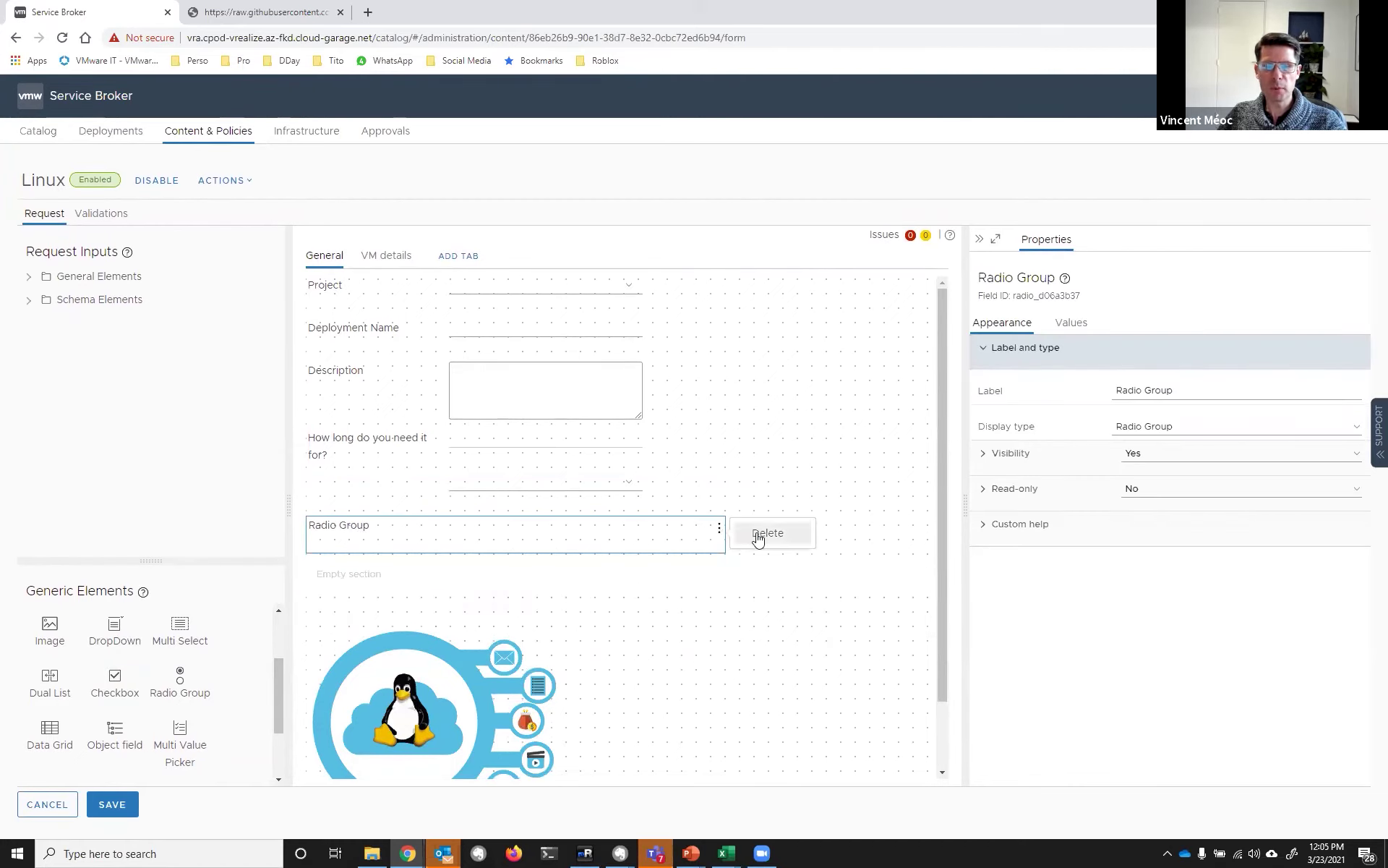
left_click(756, 533)
left_click(621, 499)
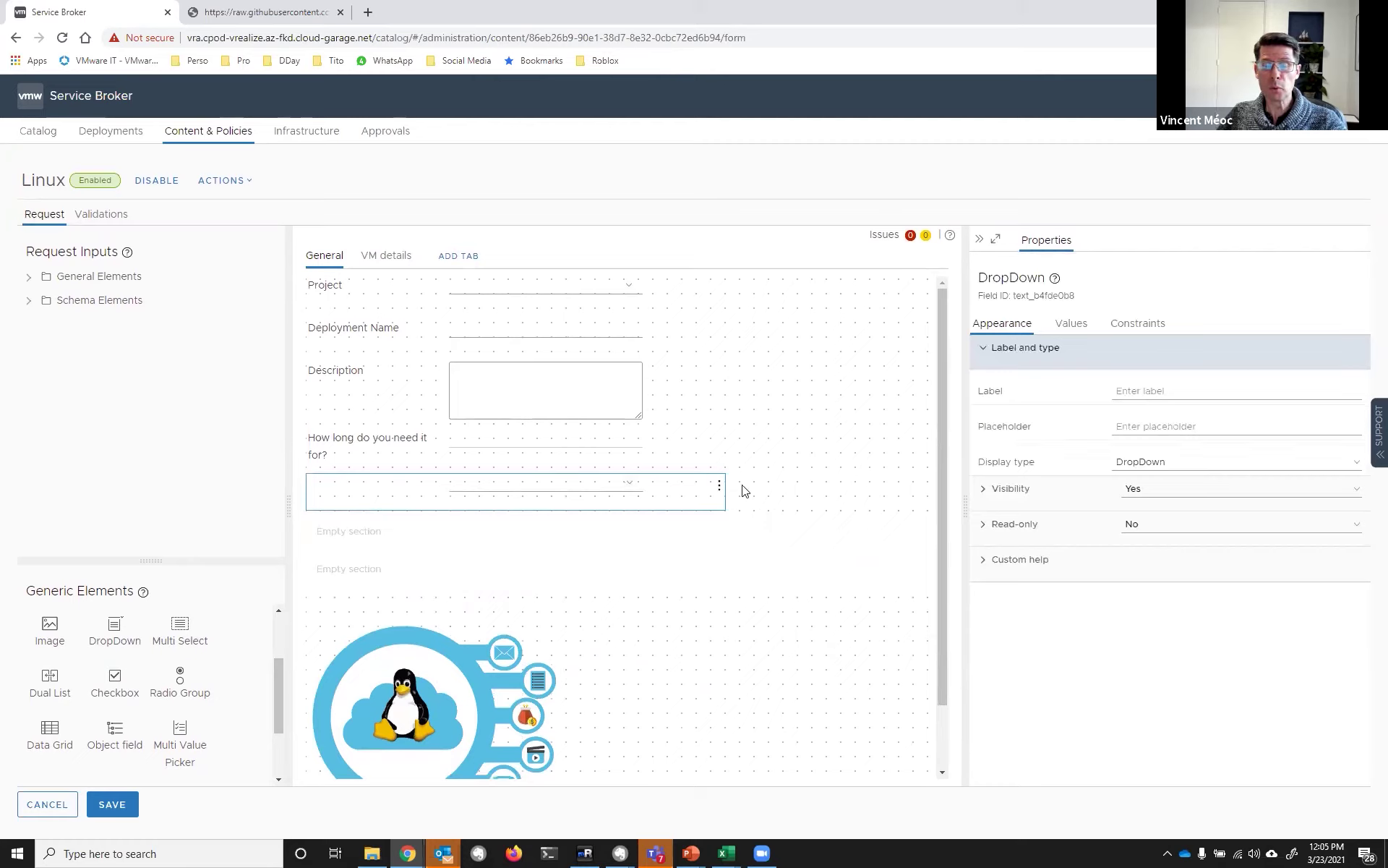
left_click(720, 485)
left_click(768, 491)
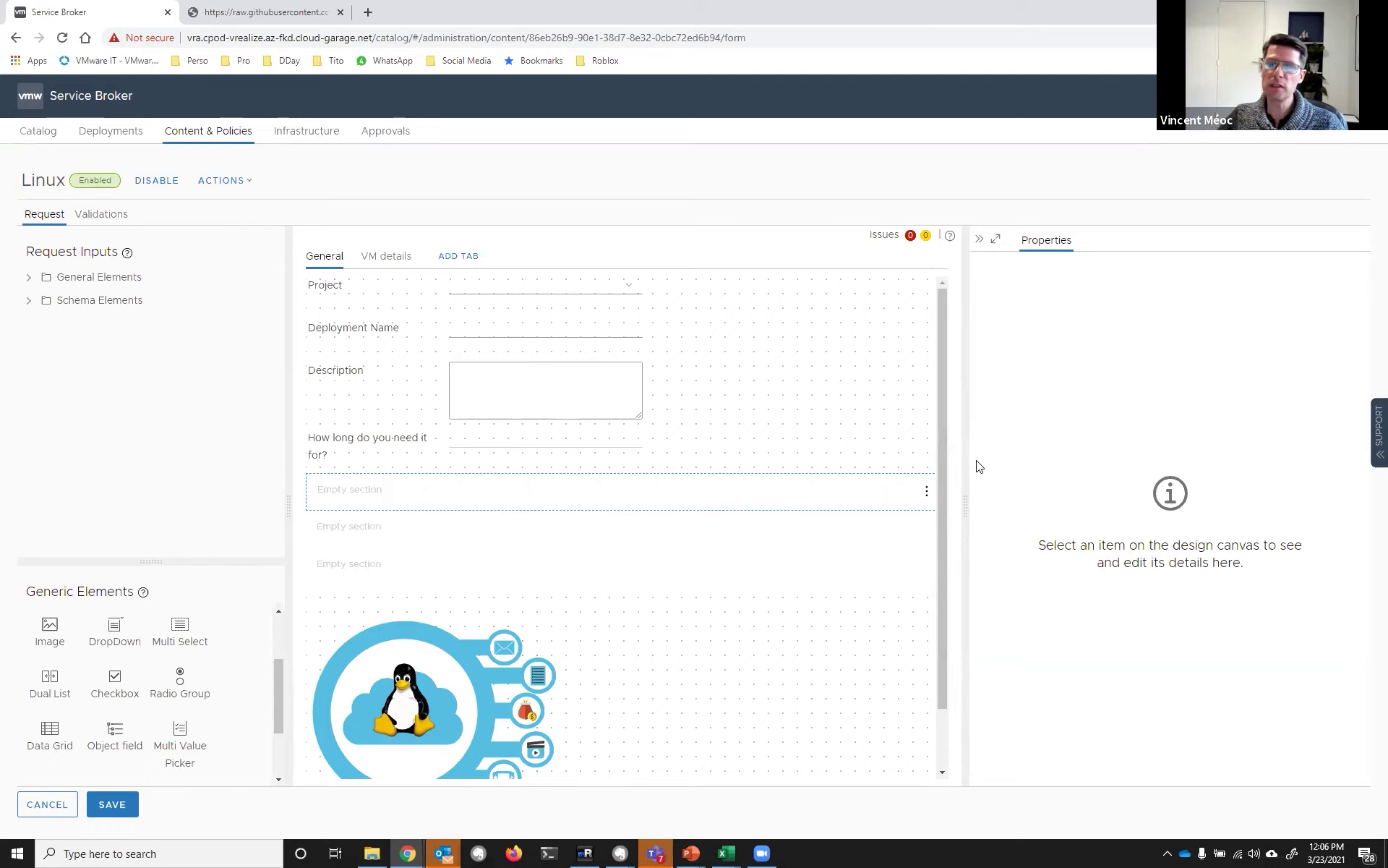
Inspect the VM details page and checkbox field, then cancel the Linux form editor without saving
left_click(377, 256)
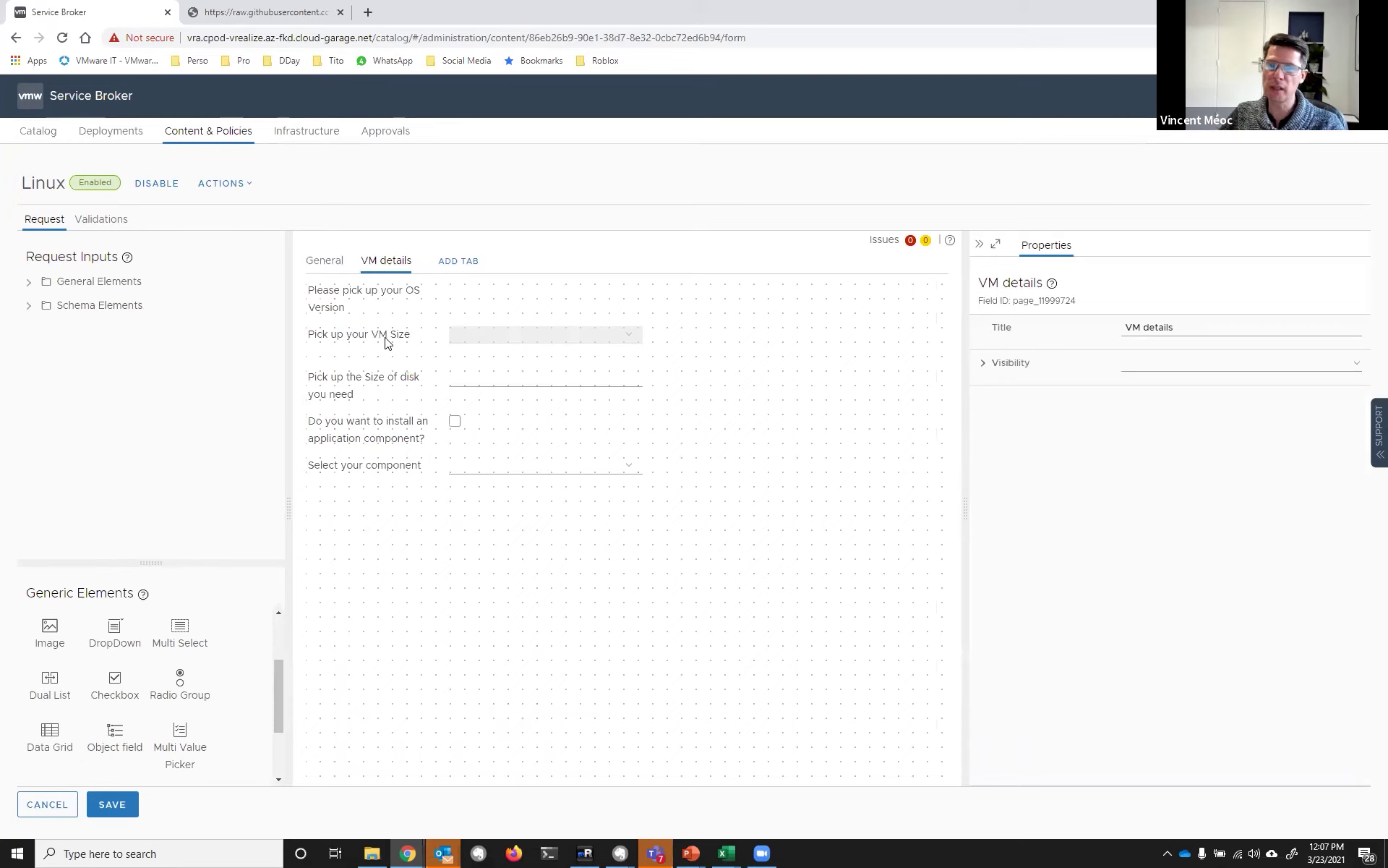
left_click(388, 434)
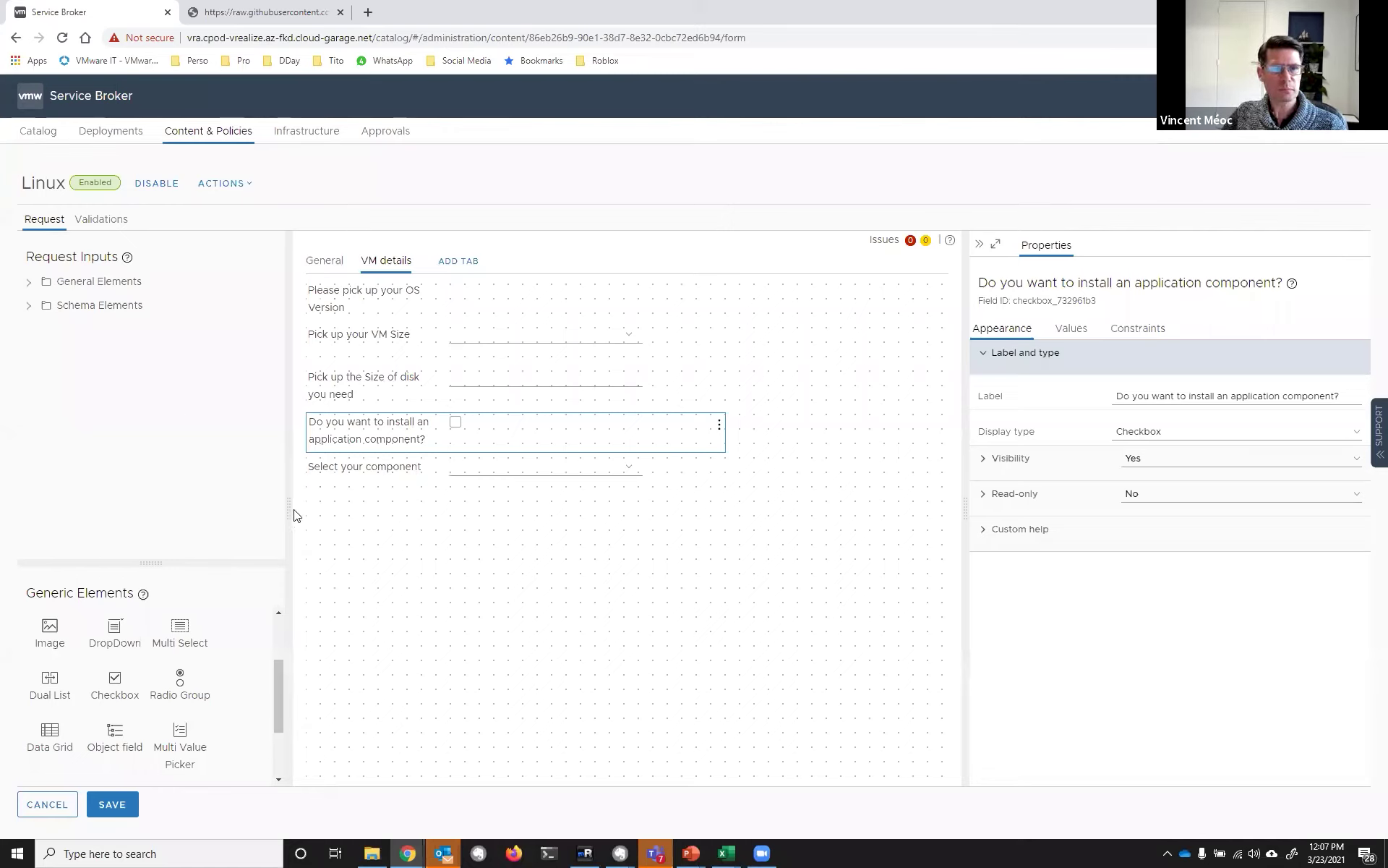
left_click(64, 805)
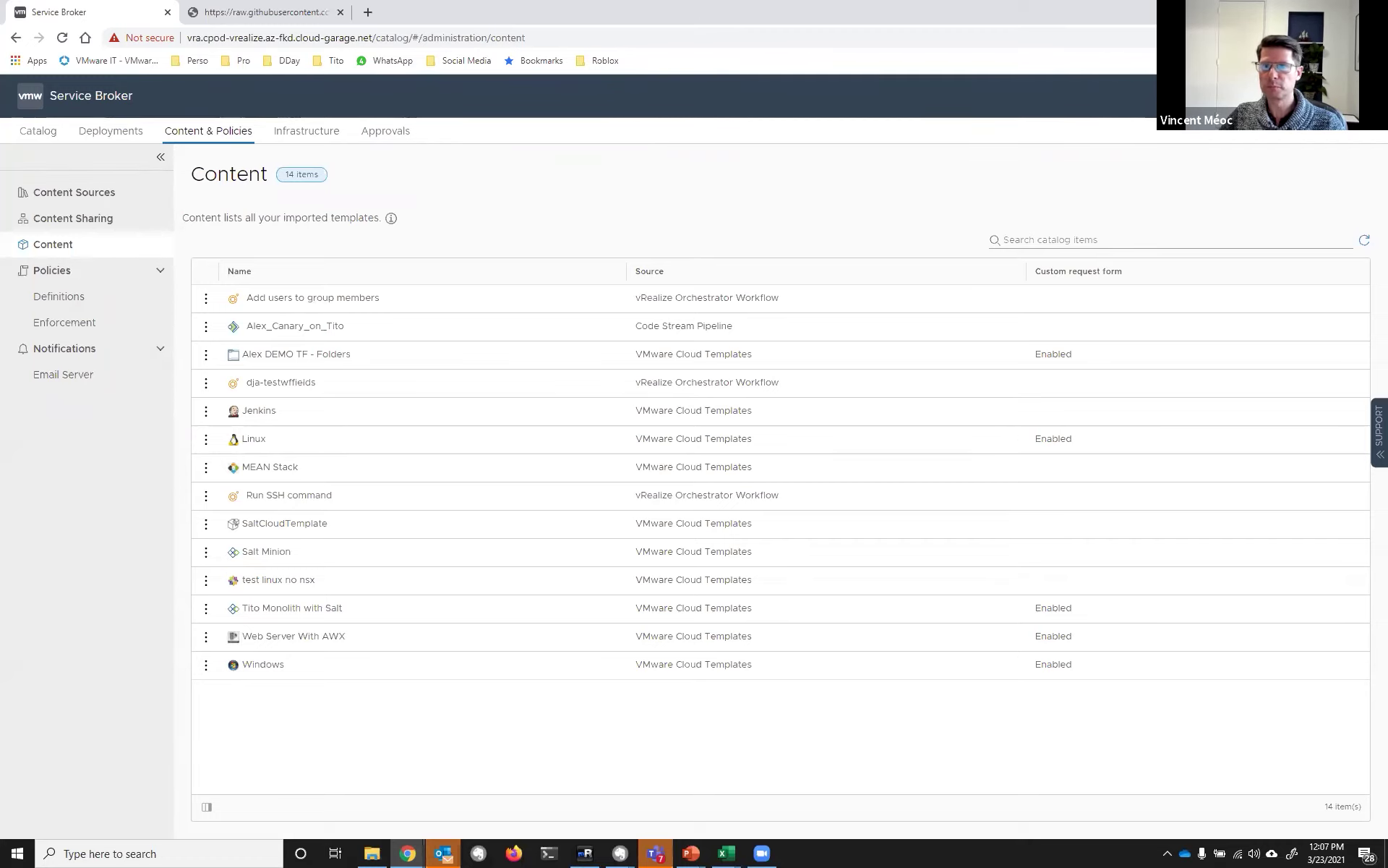
Open SaltStack Config from the Cloud Services Console
left_click(1229, 105)
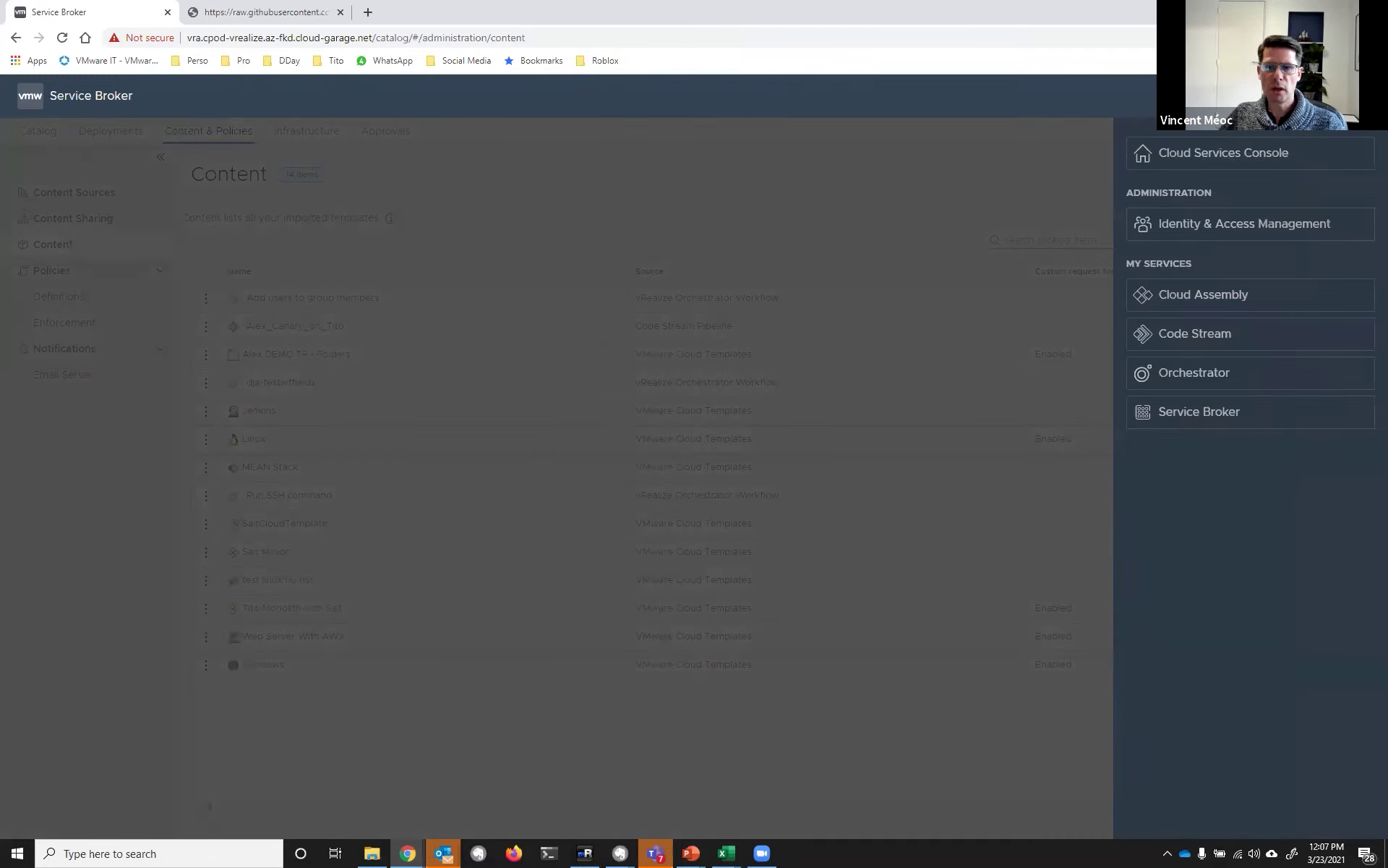
left_click(1173, 156)
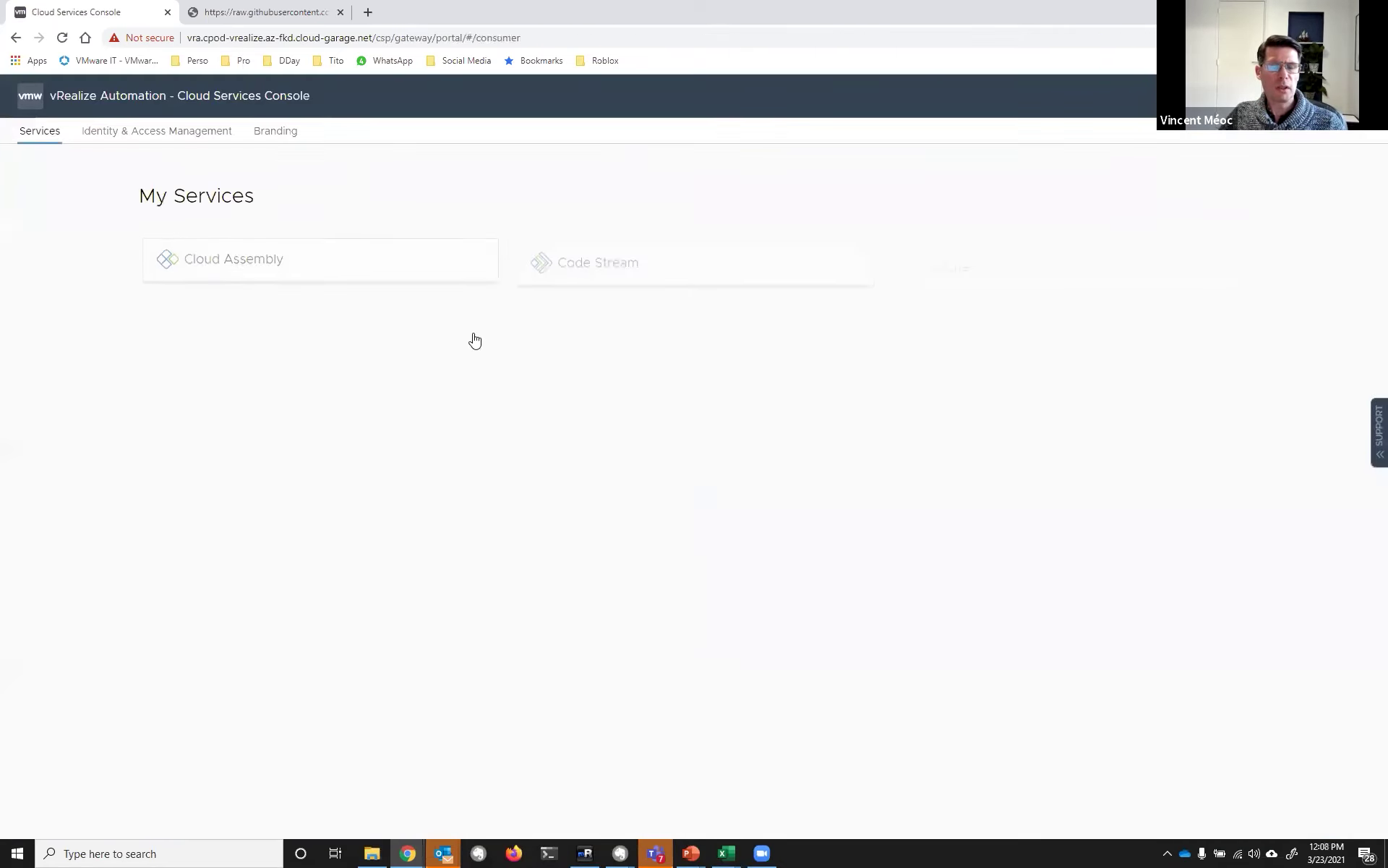
left_click(613, 319)
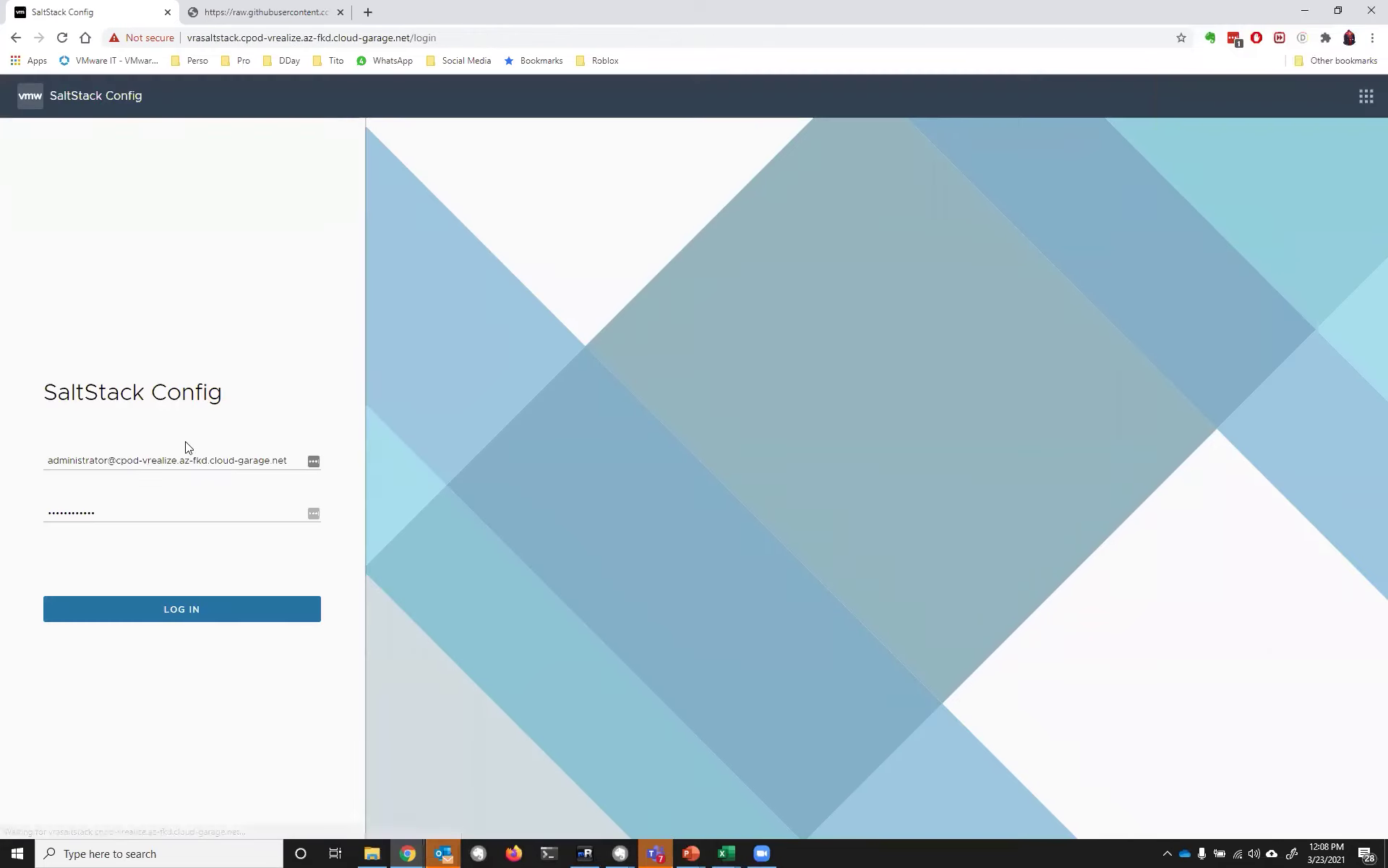
Log in as root with the account password and decline saving the password
triple_click(200, 460)
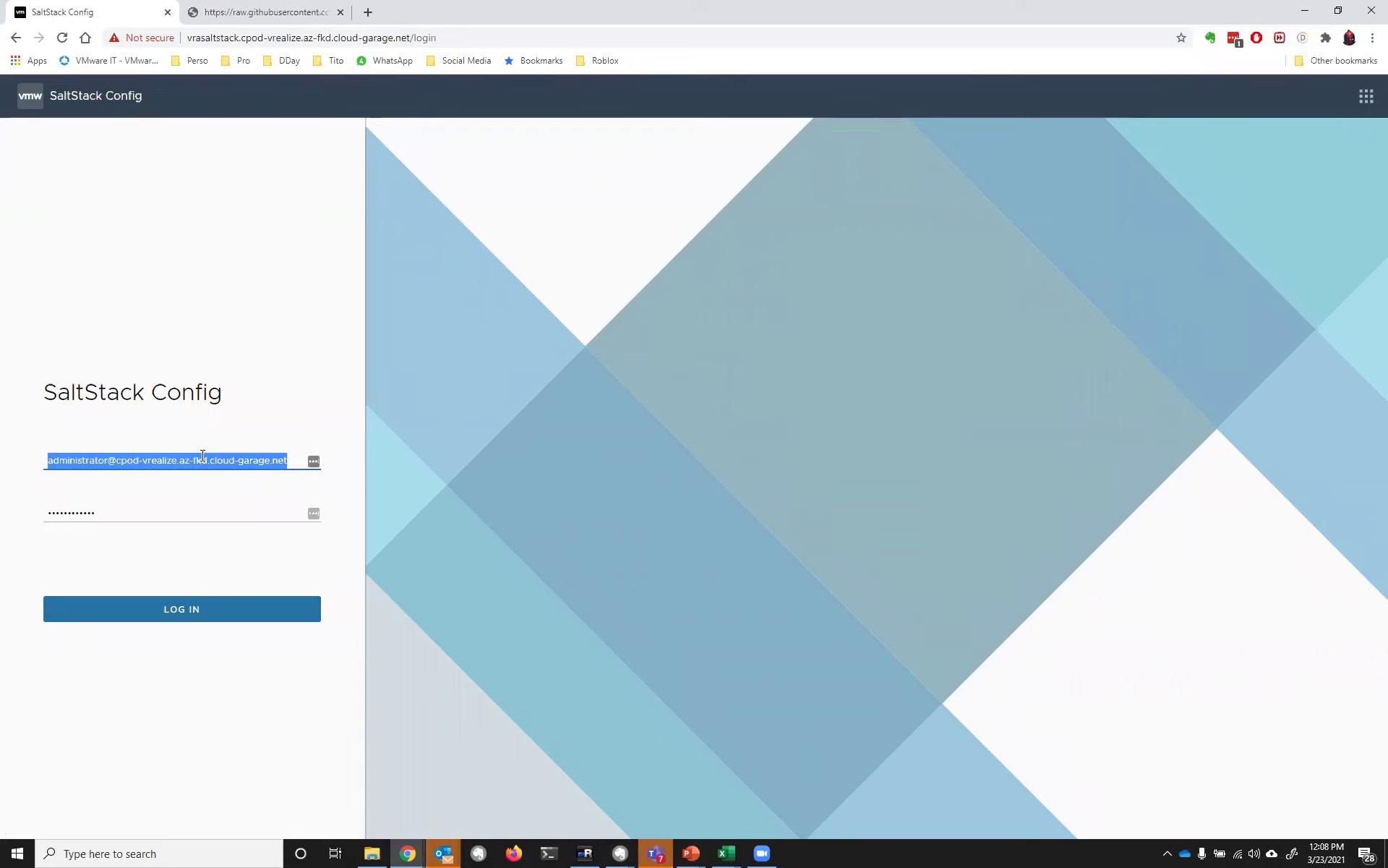
type("root")
key("Tab")
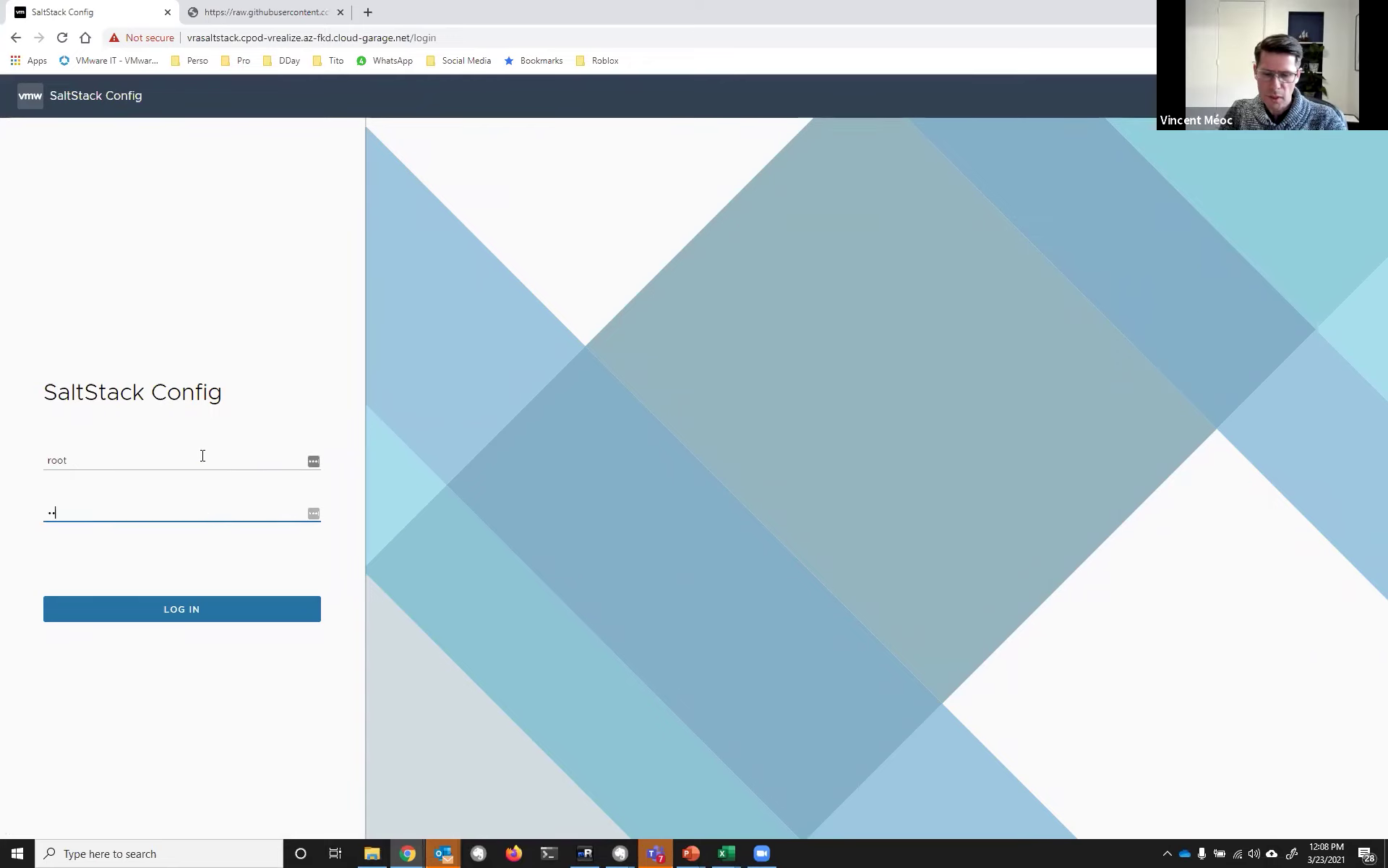
key("Return")
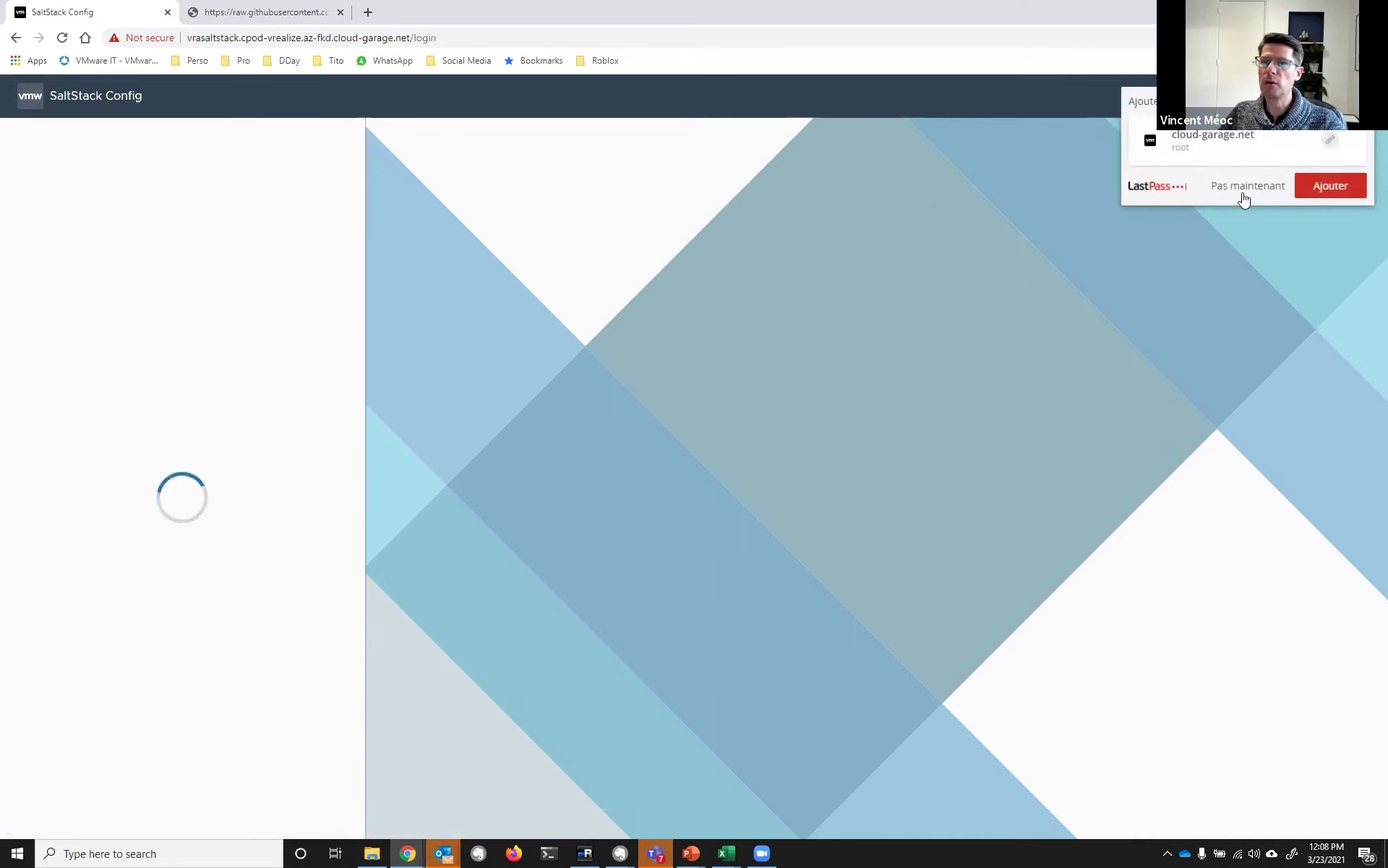
left_click(1243, 188)
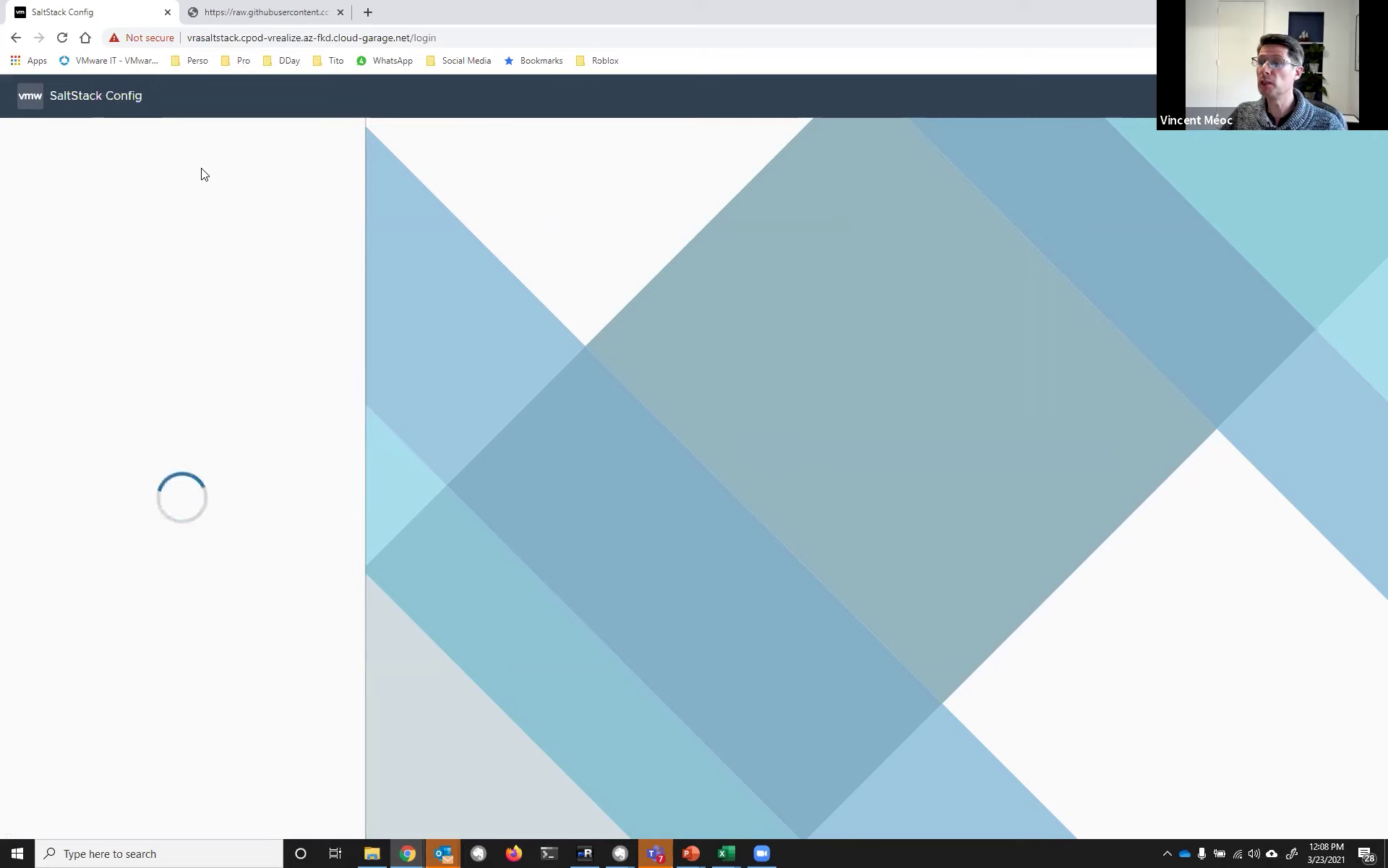
Reload the stuck login page and sign in again as root with the password
left_click(63, 38)
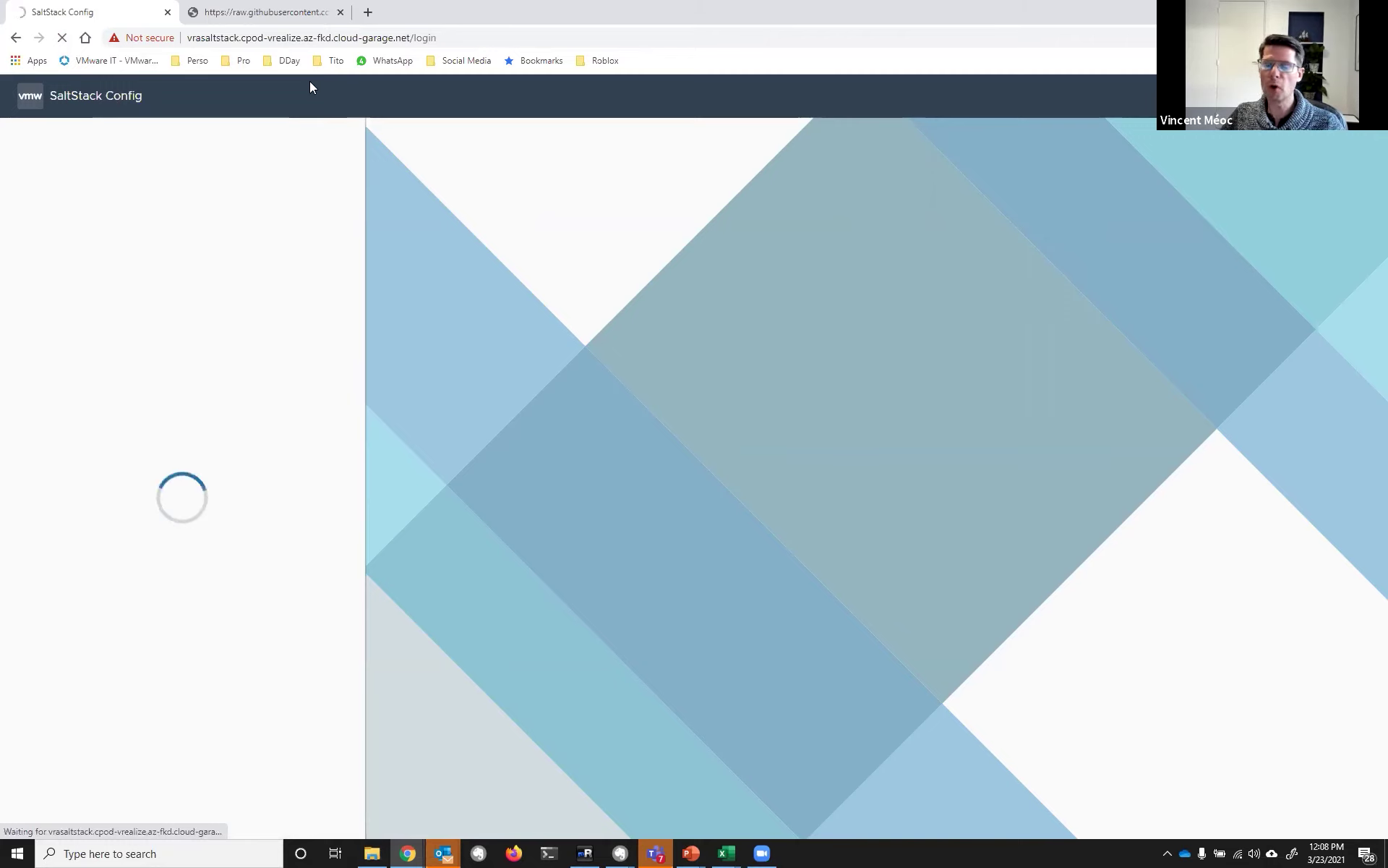
left_click(311, 36)
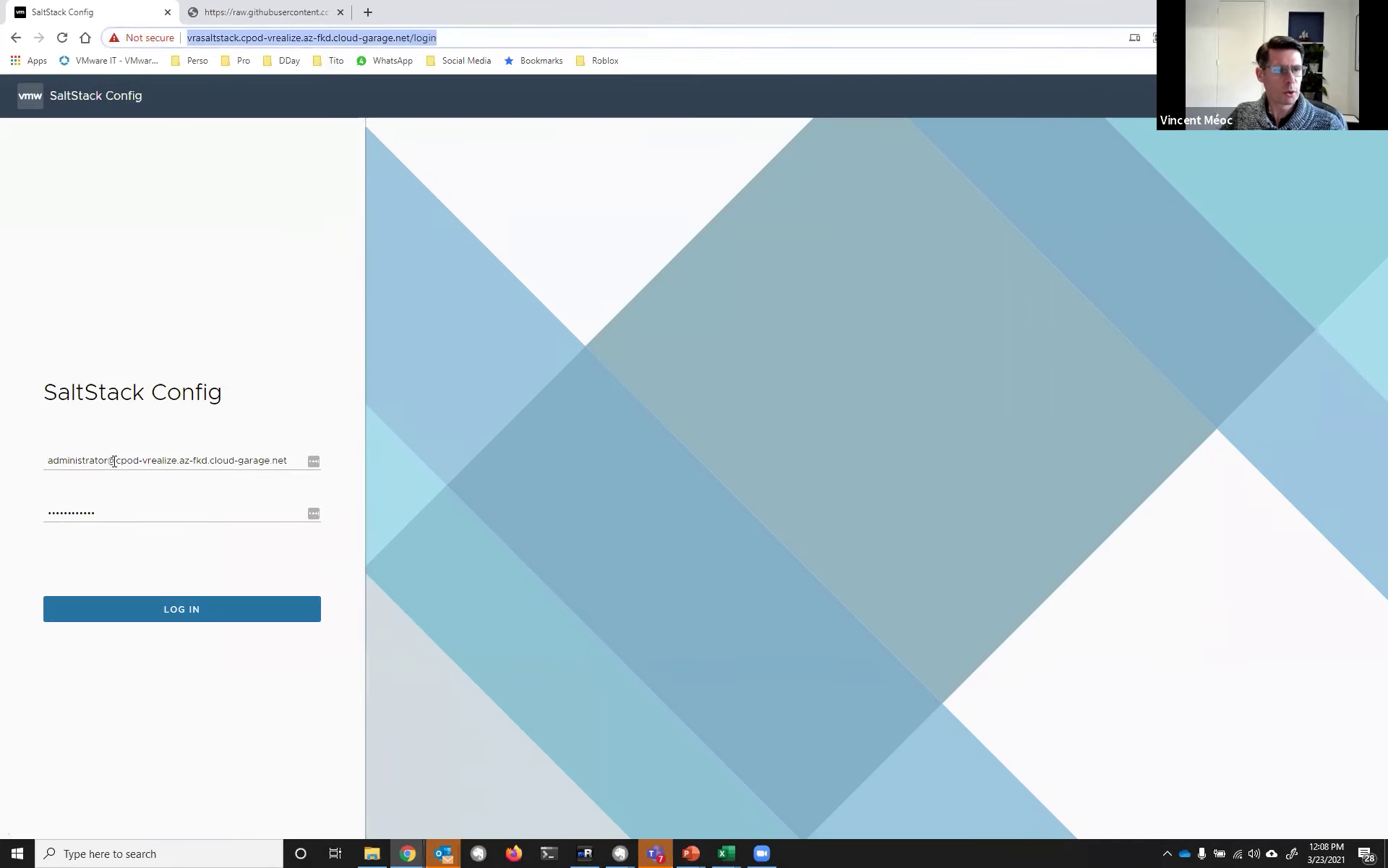
double_click(116, 462)
key("ctrl+a")
type("root")
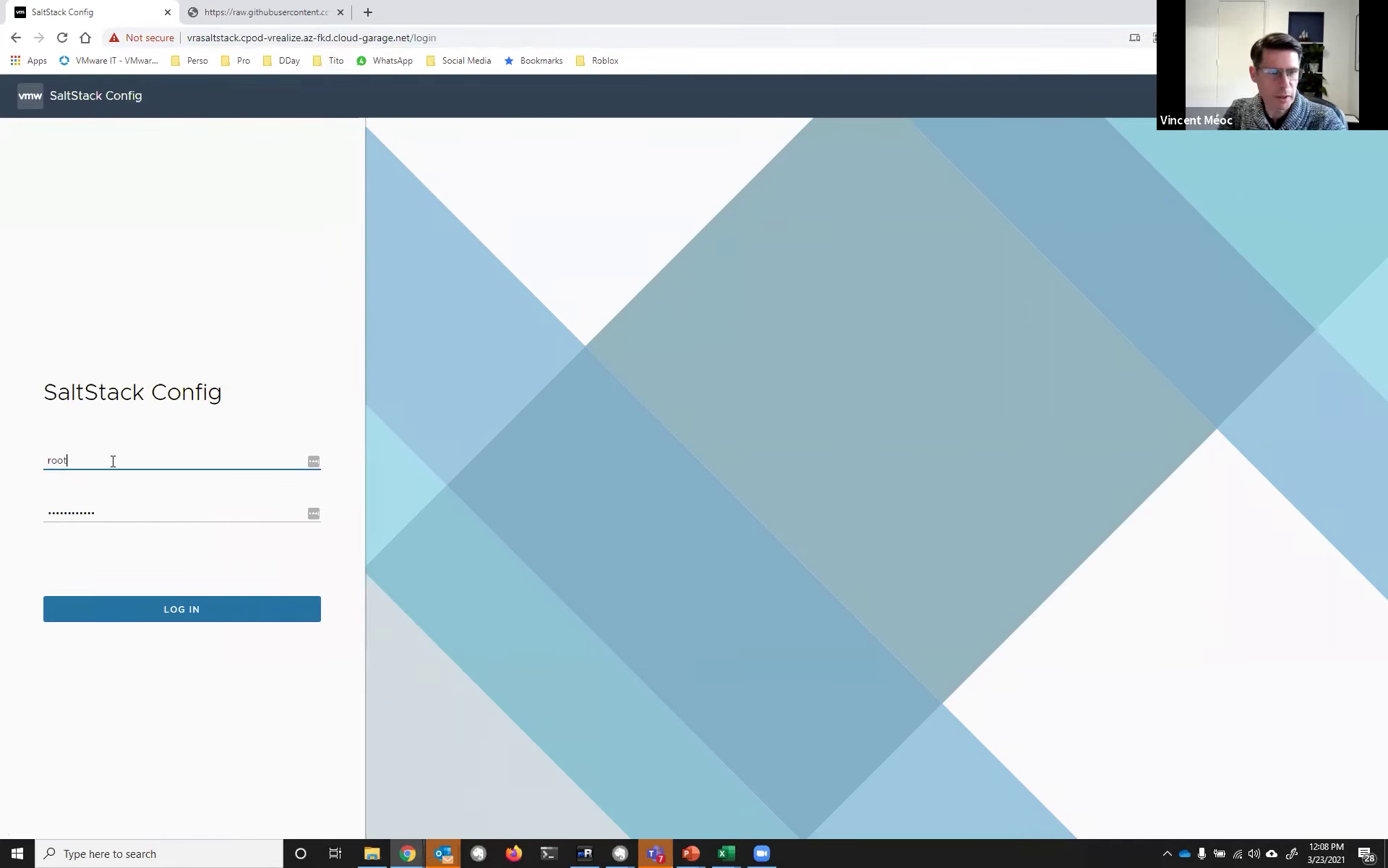
key("Tab")
type("********")
key("Return")
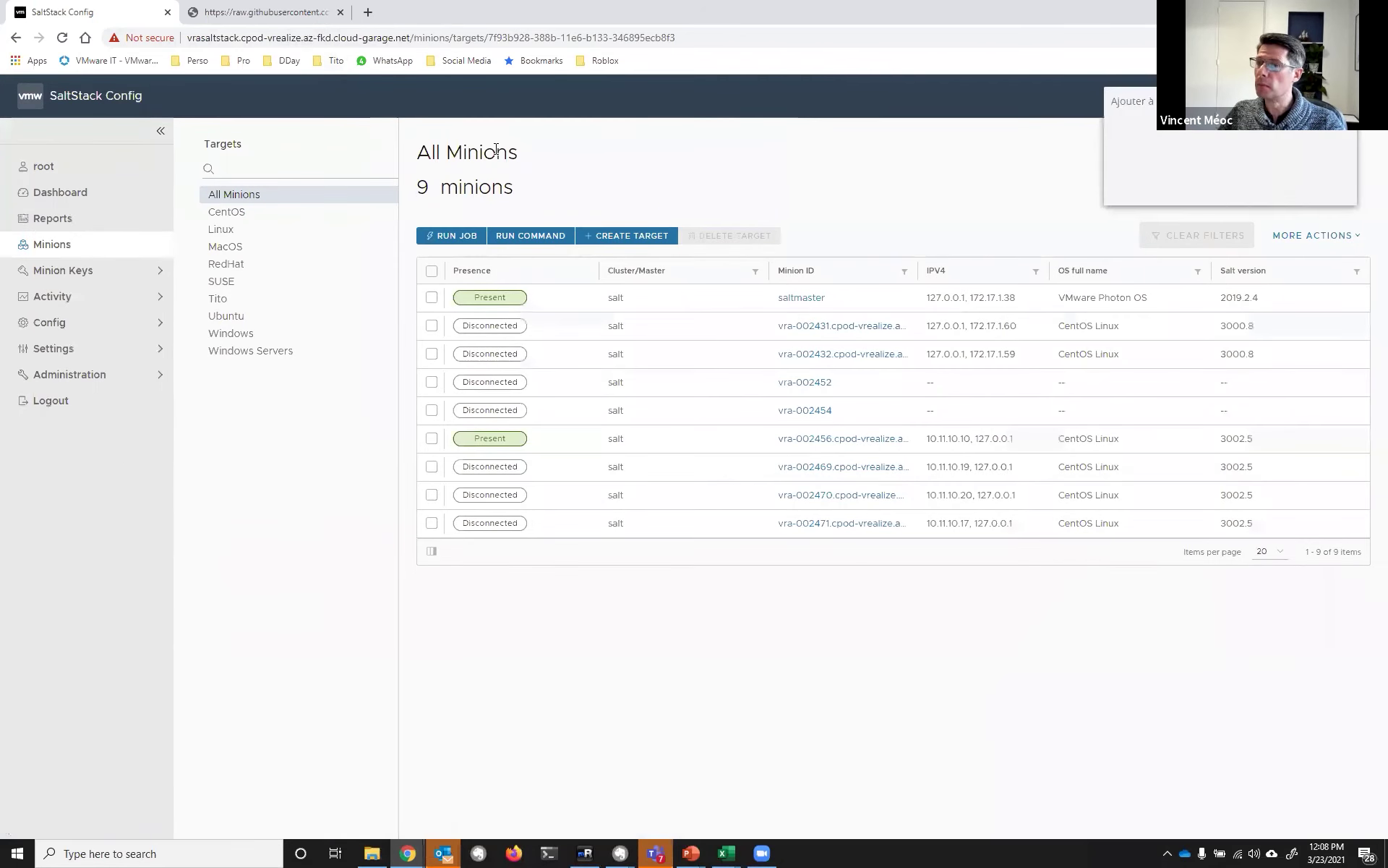
left_click(1247, 186)
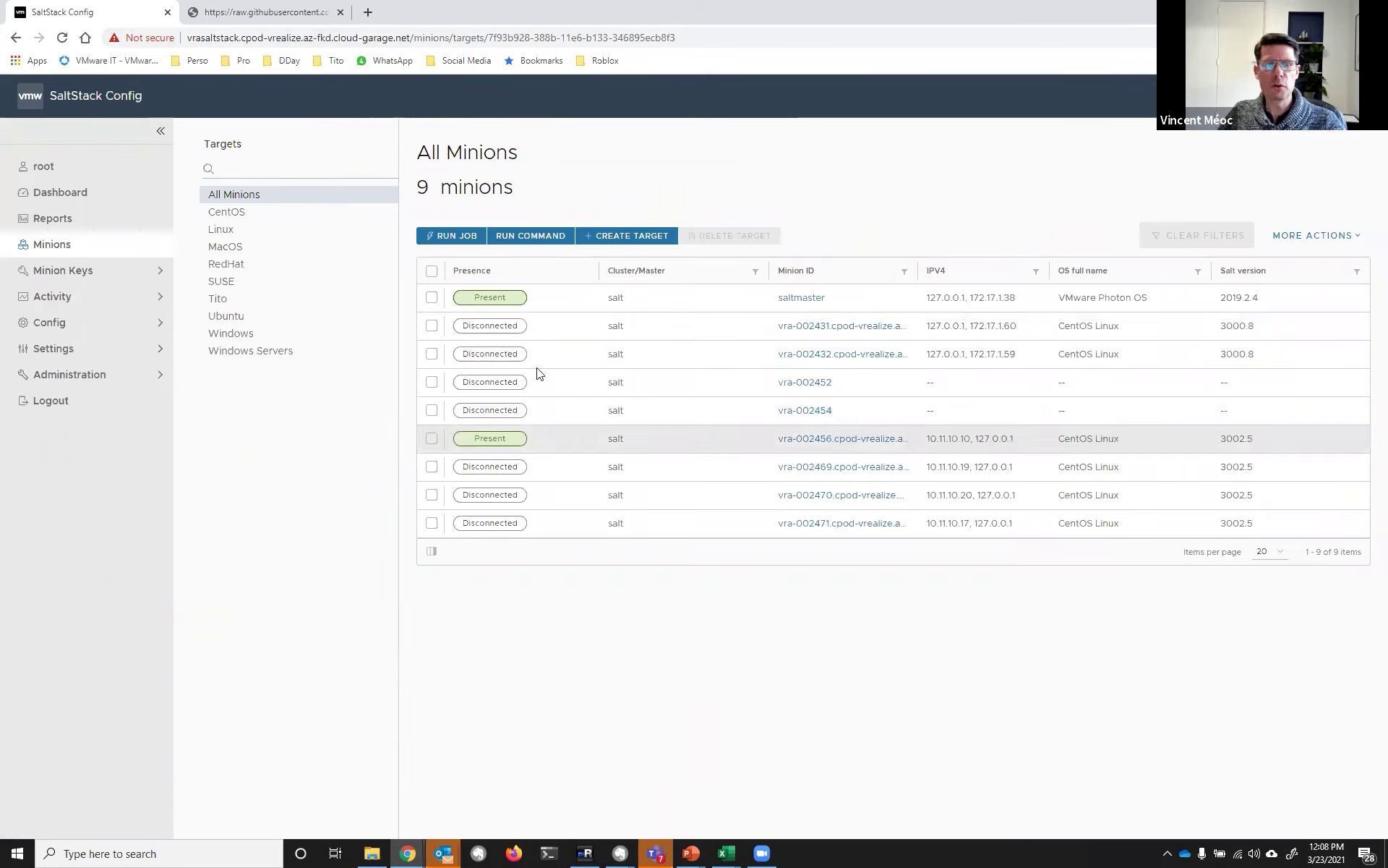
left_click(245, 217)
left_click(243, 230)
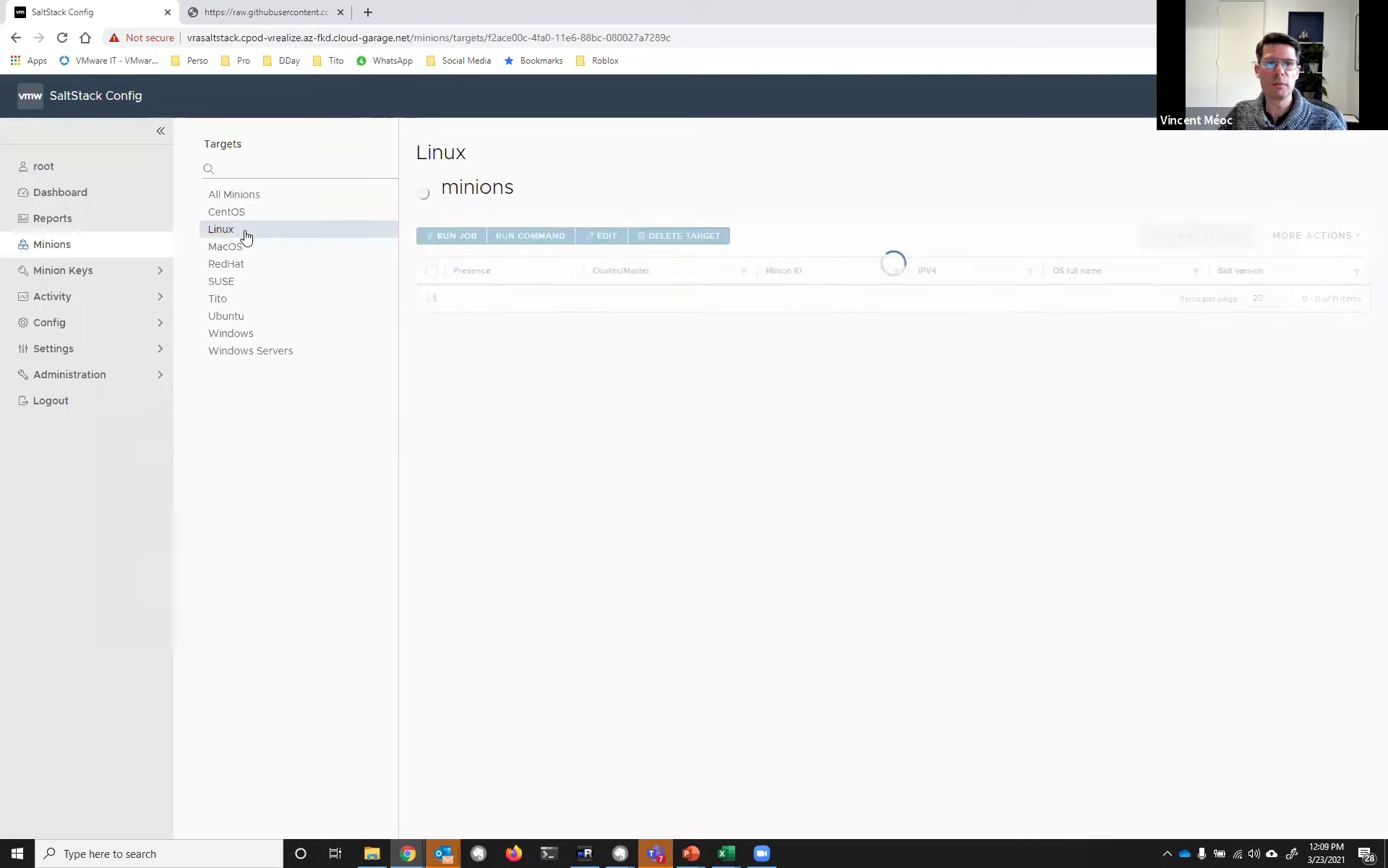
left_click(245, 212)
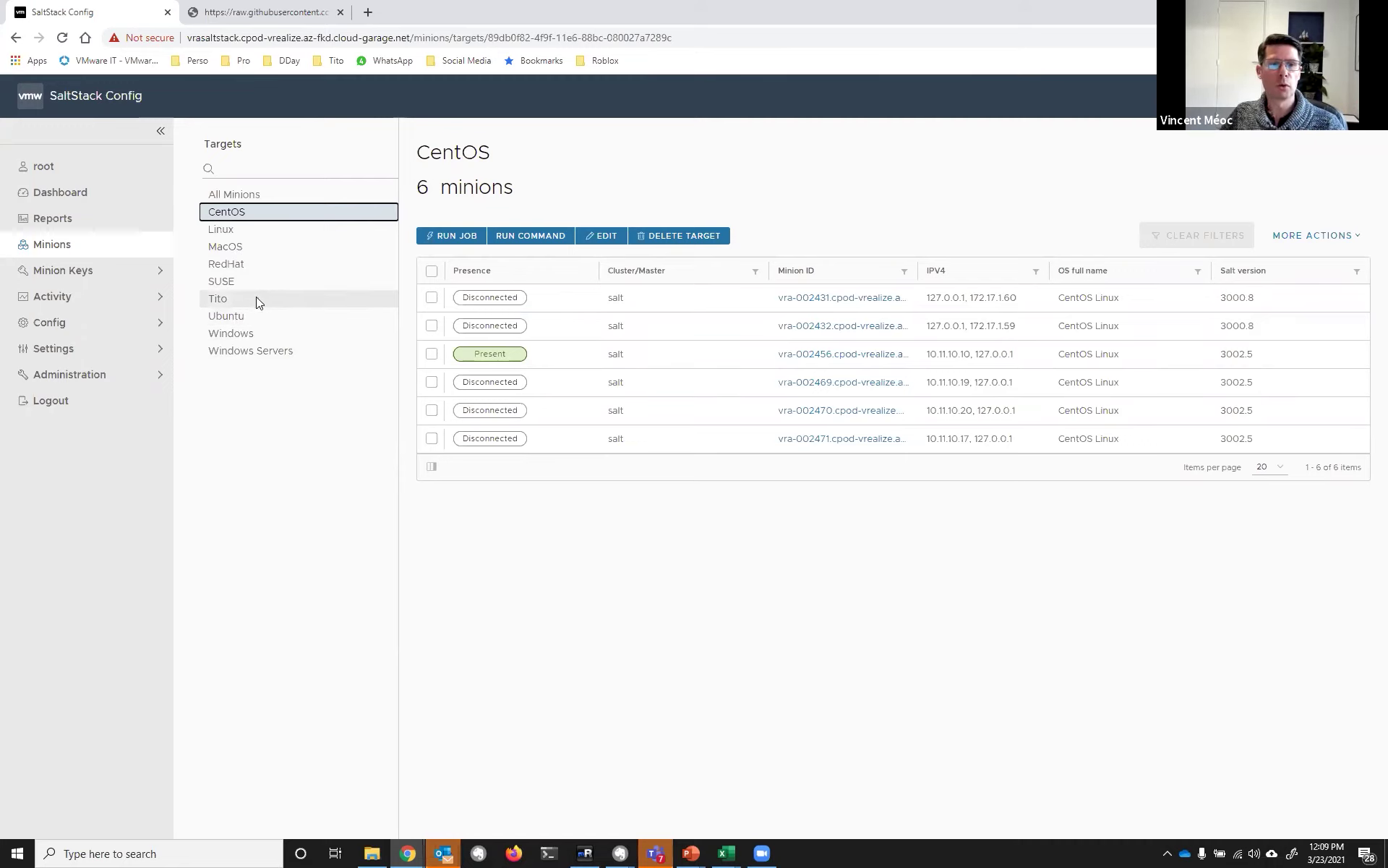
left_click(257, 299)
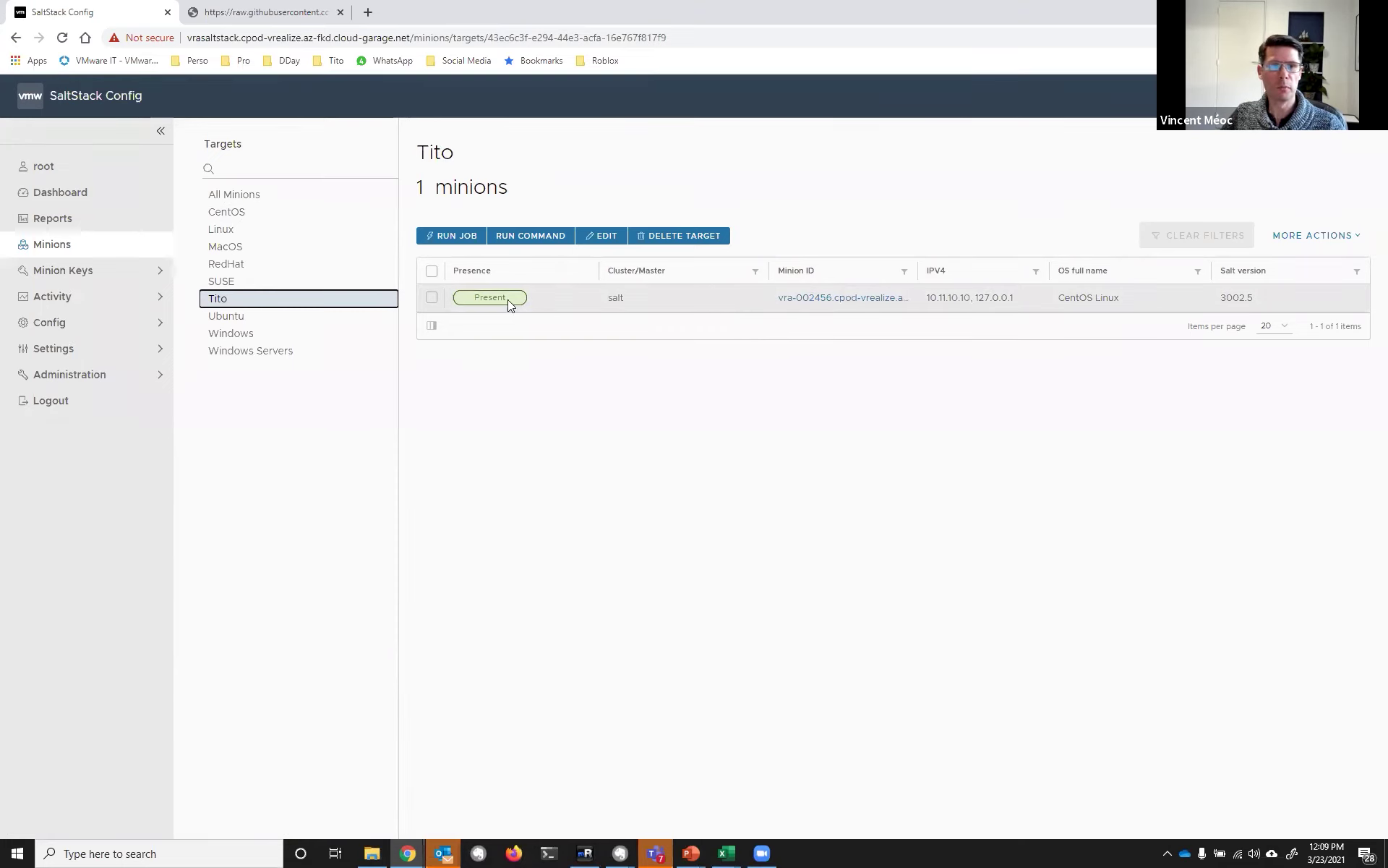
left_click(253, 193)
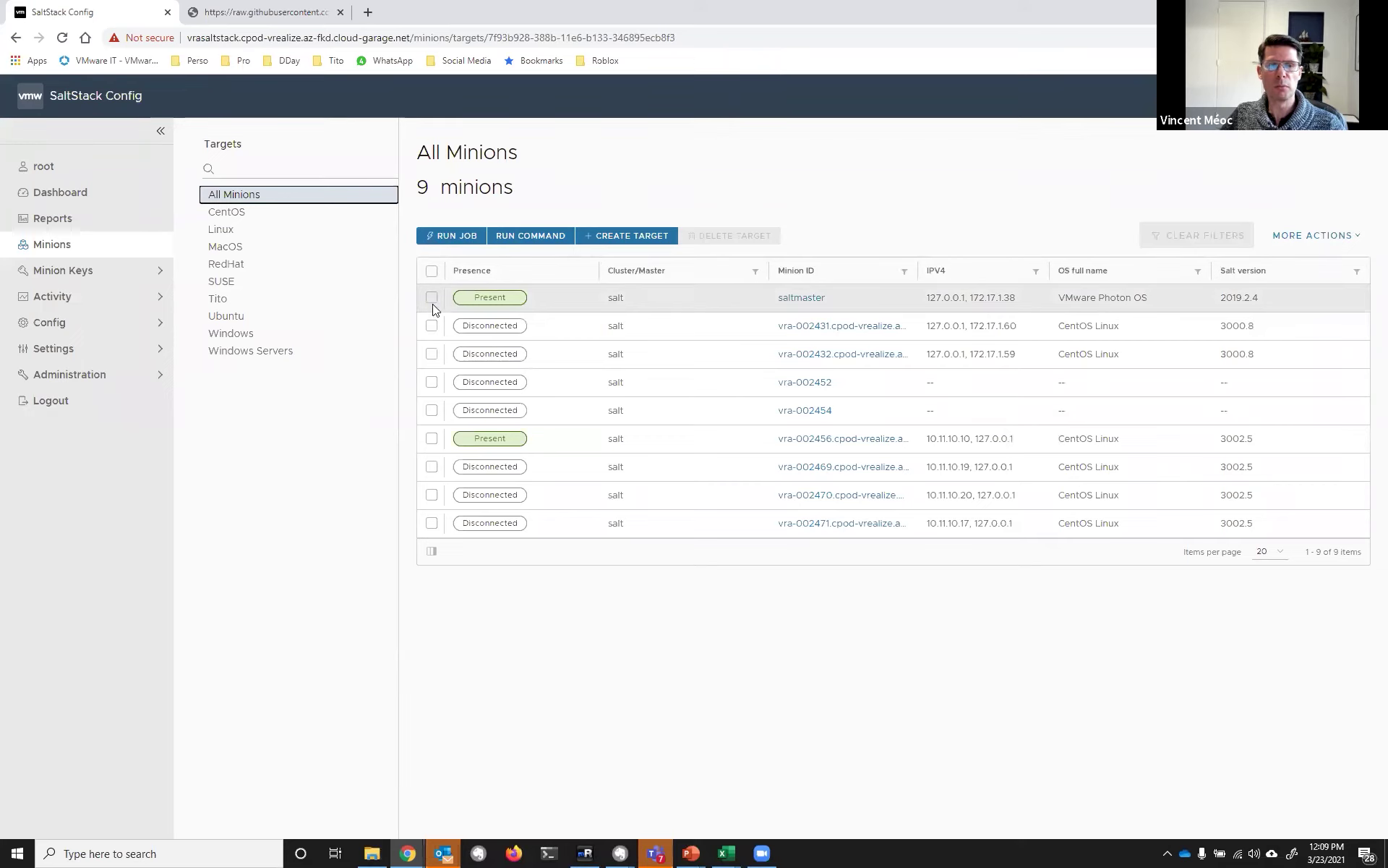
Run the Sample apache job on the present minion vra-002456
left_click(432, 440)
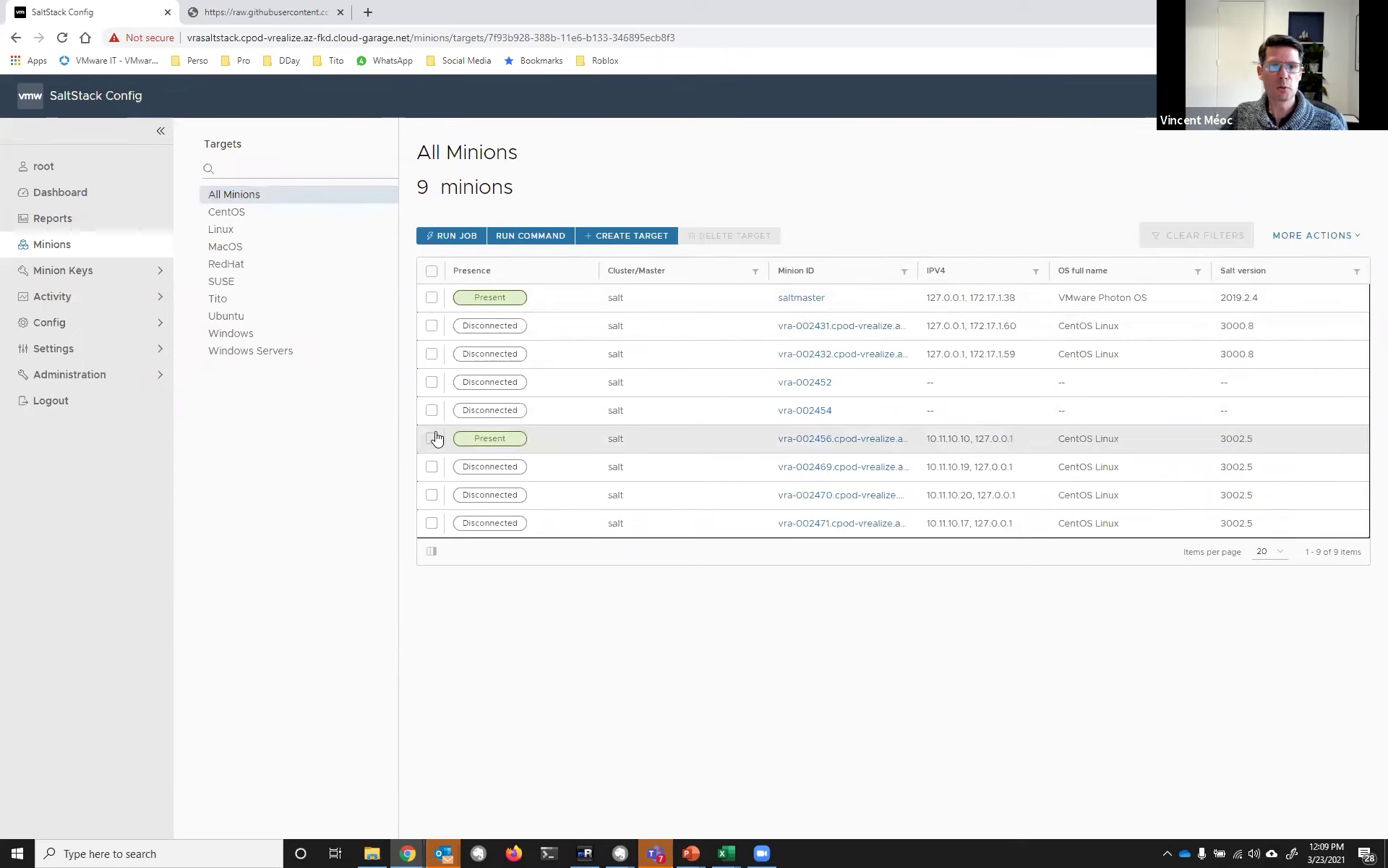
left_click(432, 438)
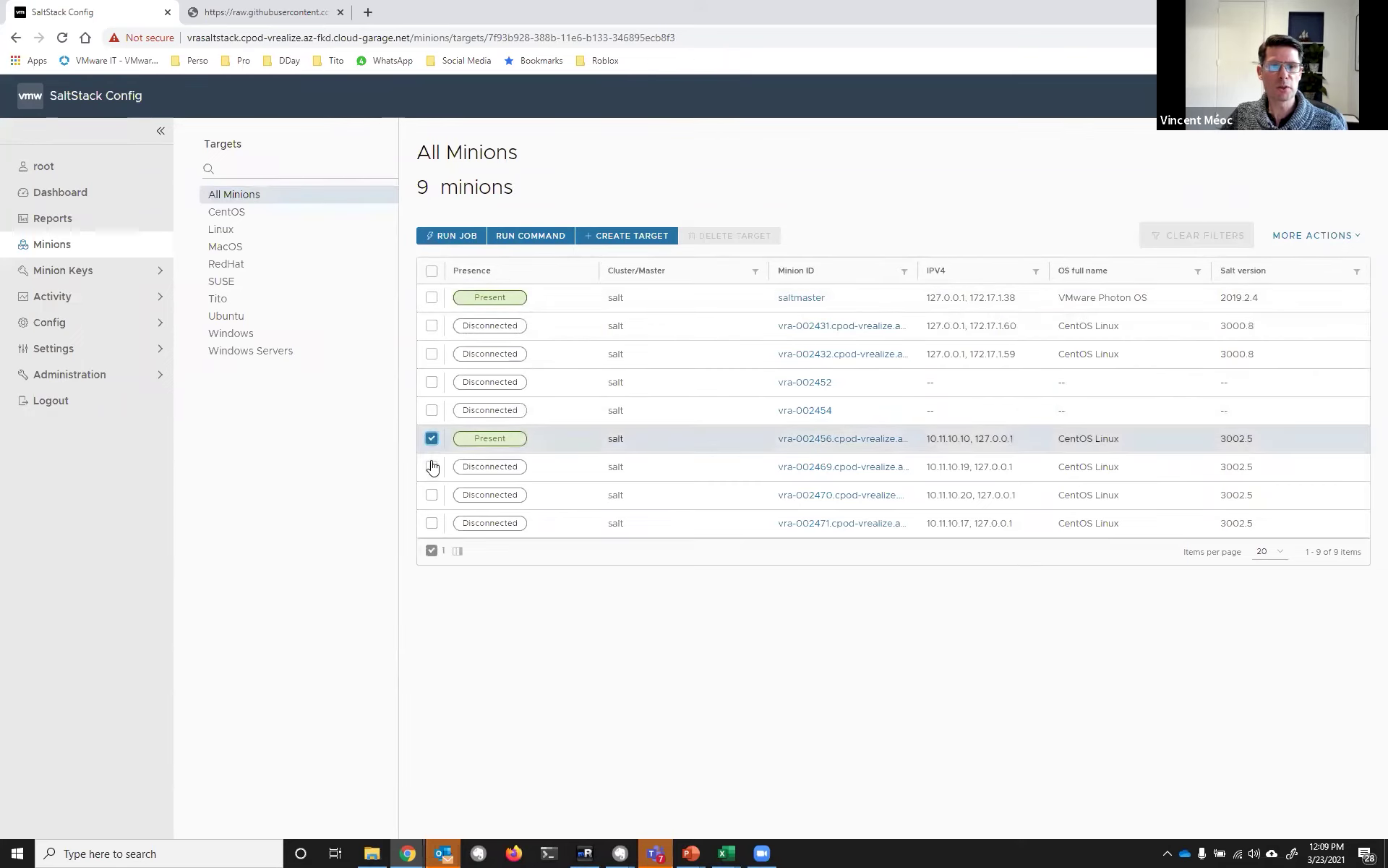
left_click(449, 235)
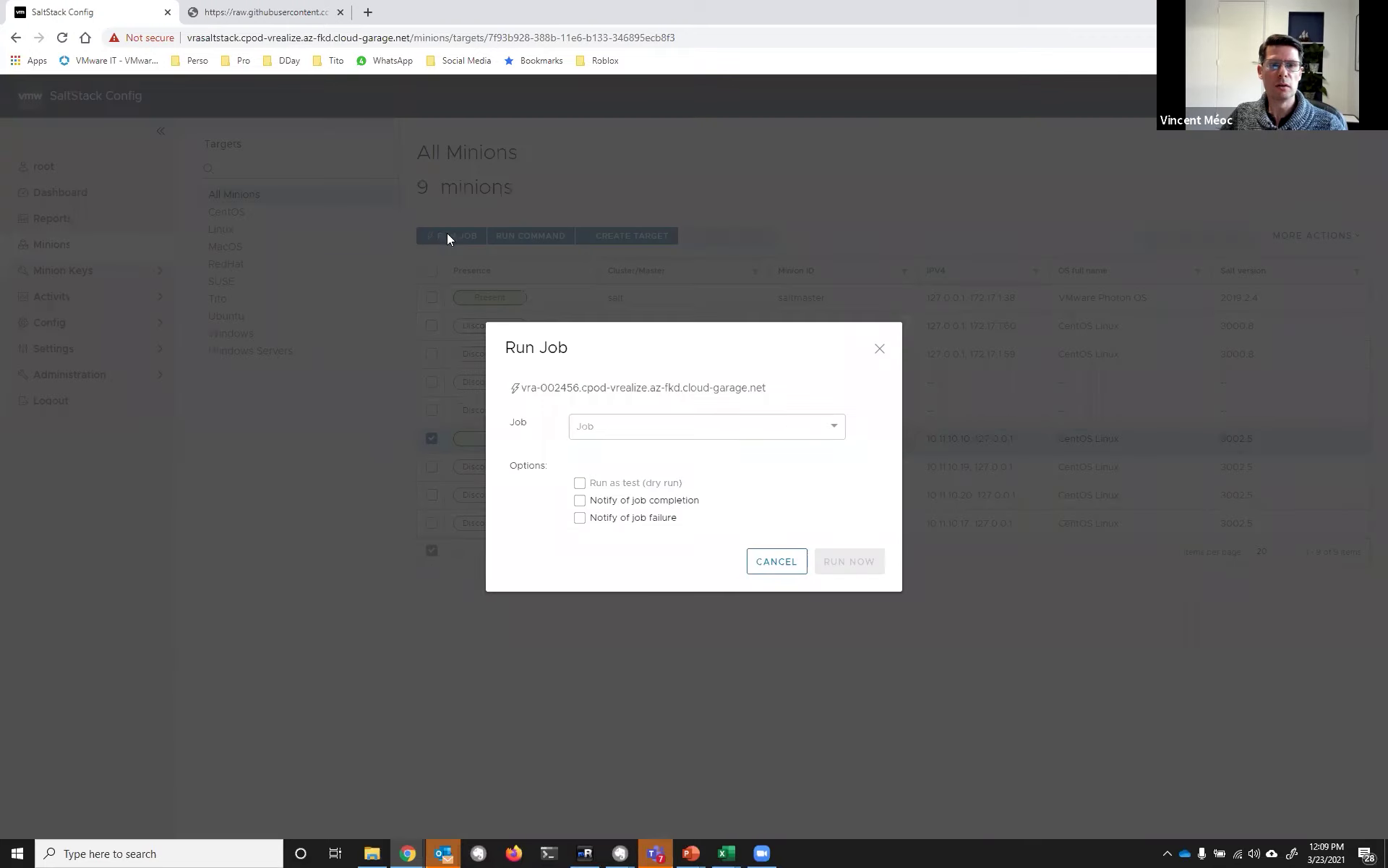
left_click(666, 434)
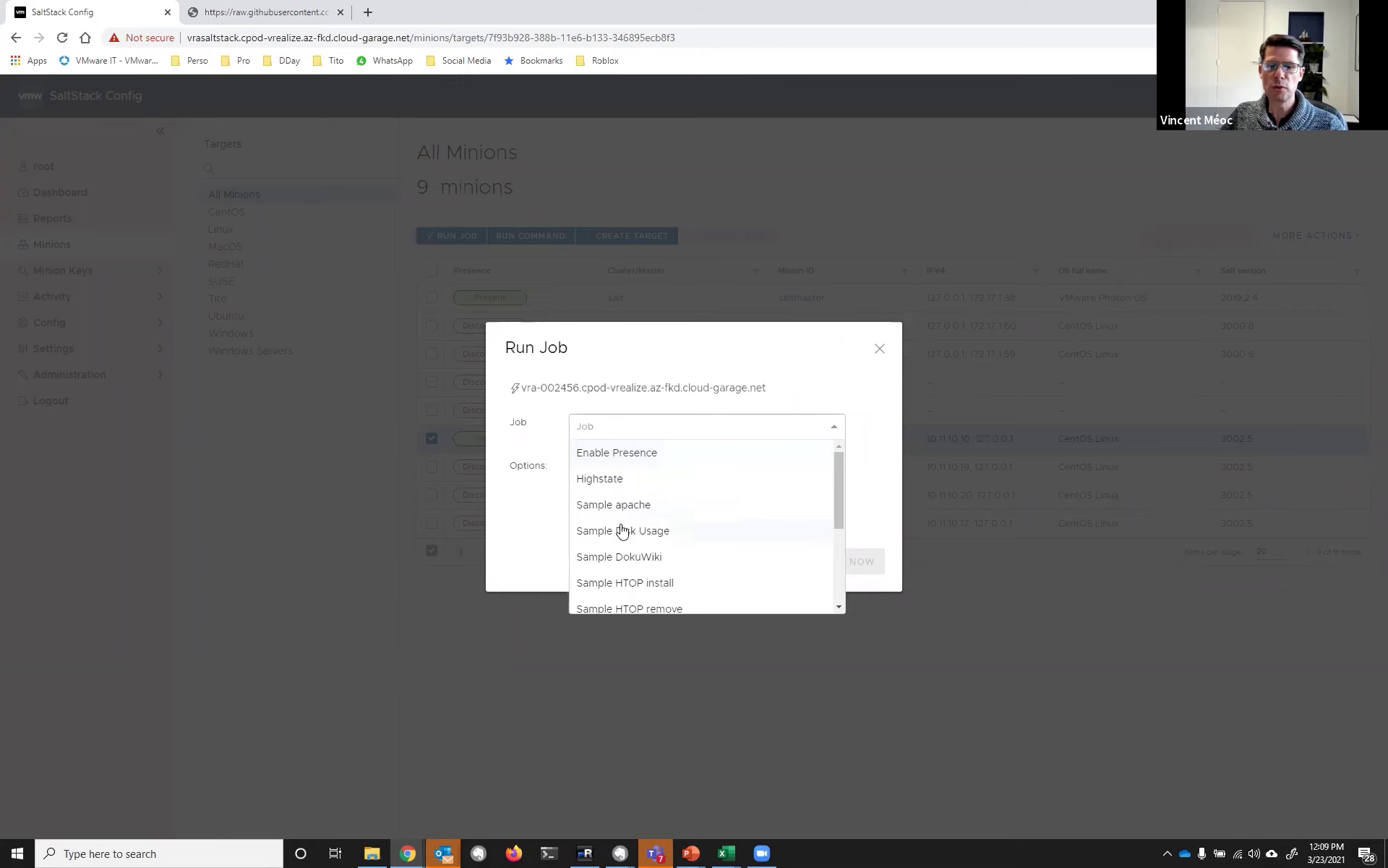
scroll(629, 572, "down", 1)
scroll(630, 568, "down", 3)
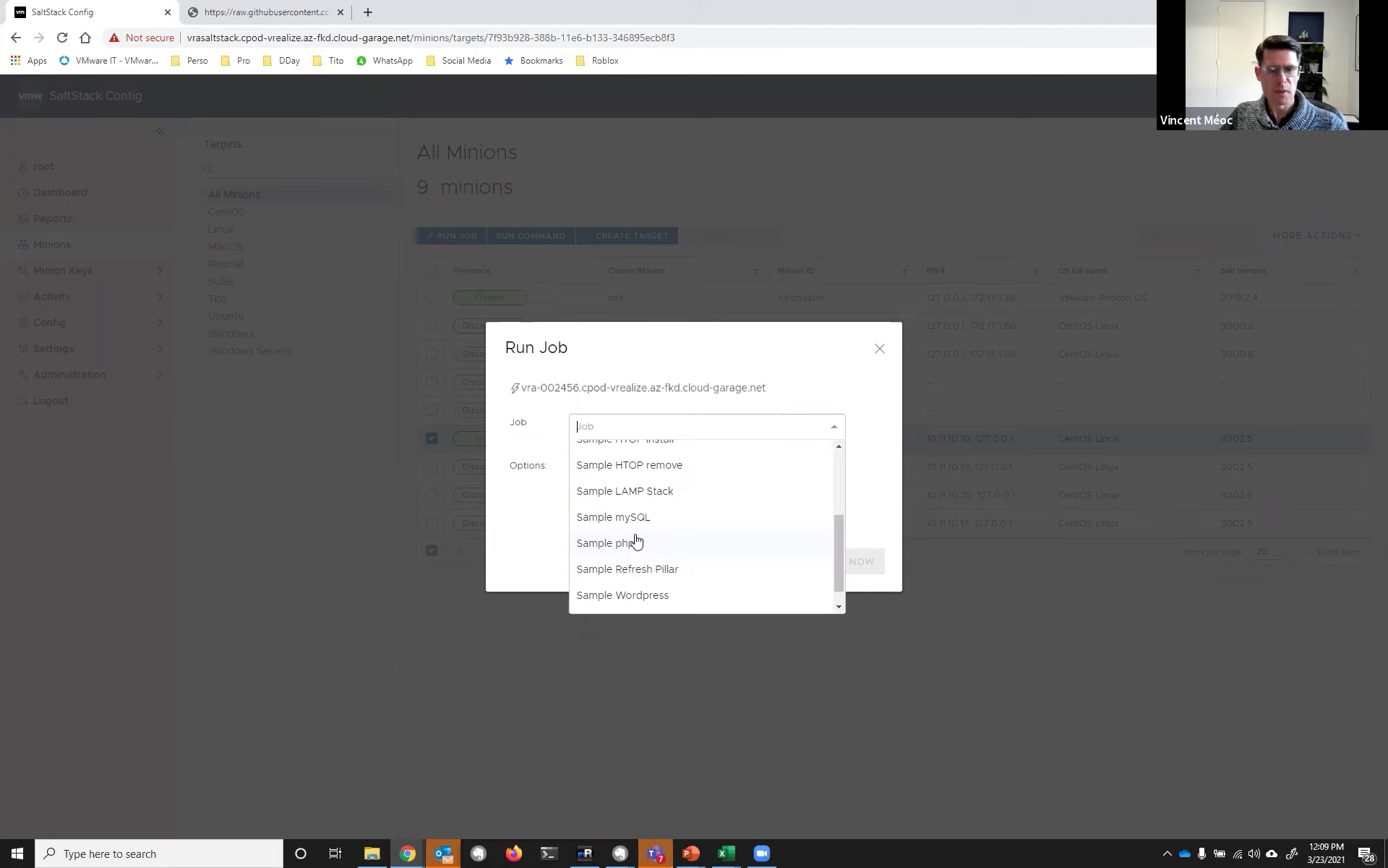
scroll(633, 533, "down", 1)
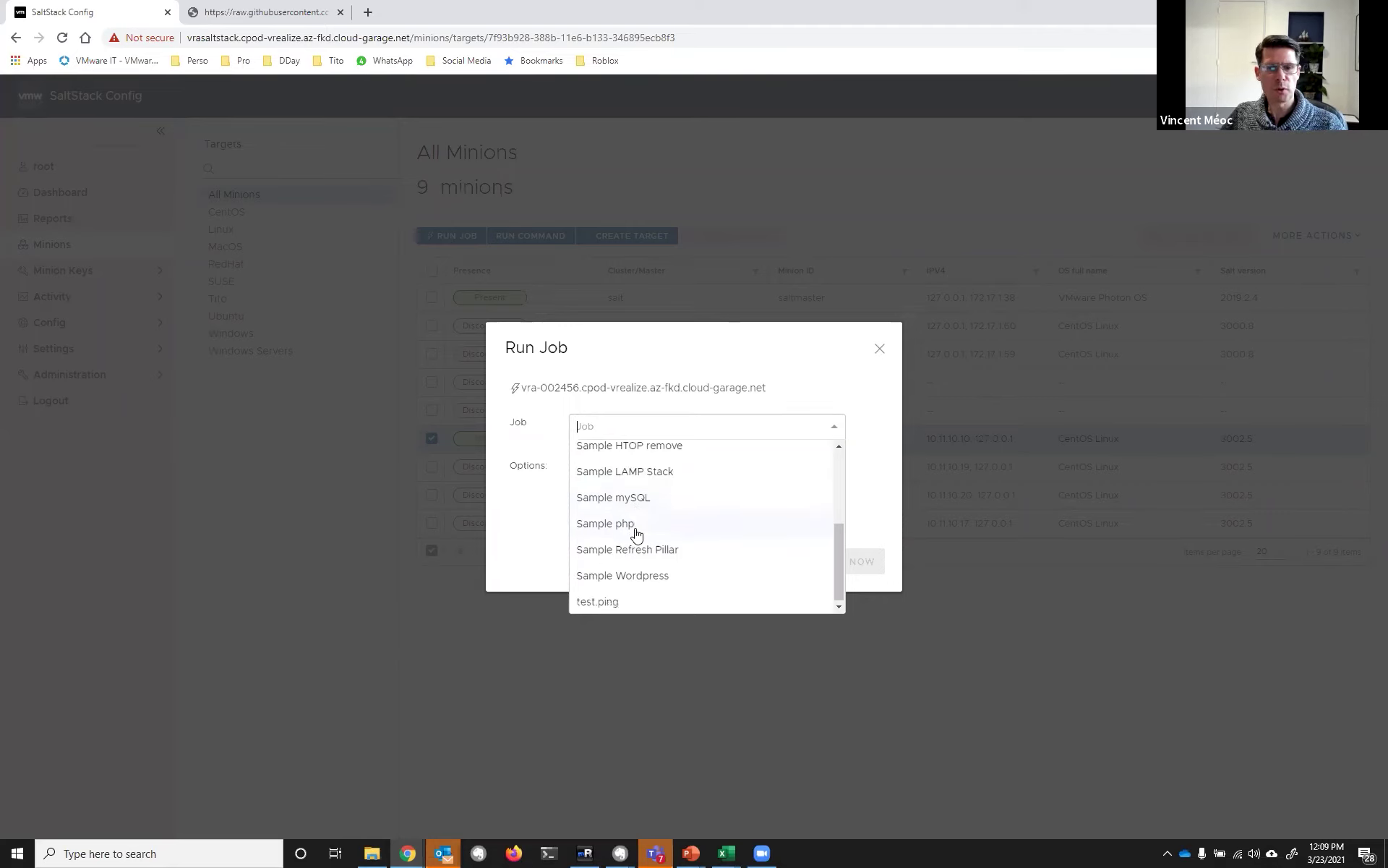
left_click(540, 532)
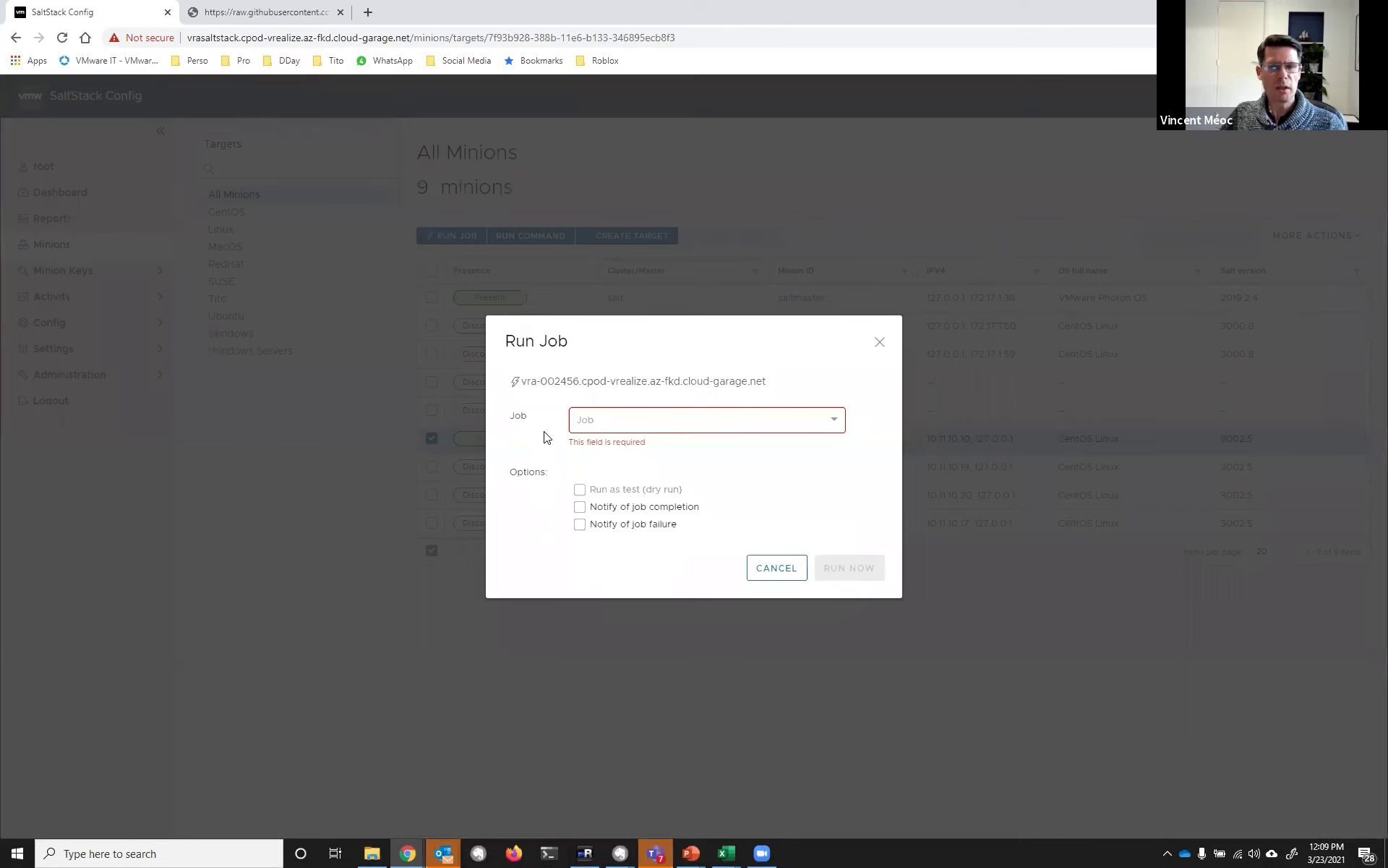
left_click(652, 431)
left_click(541, 514)
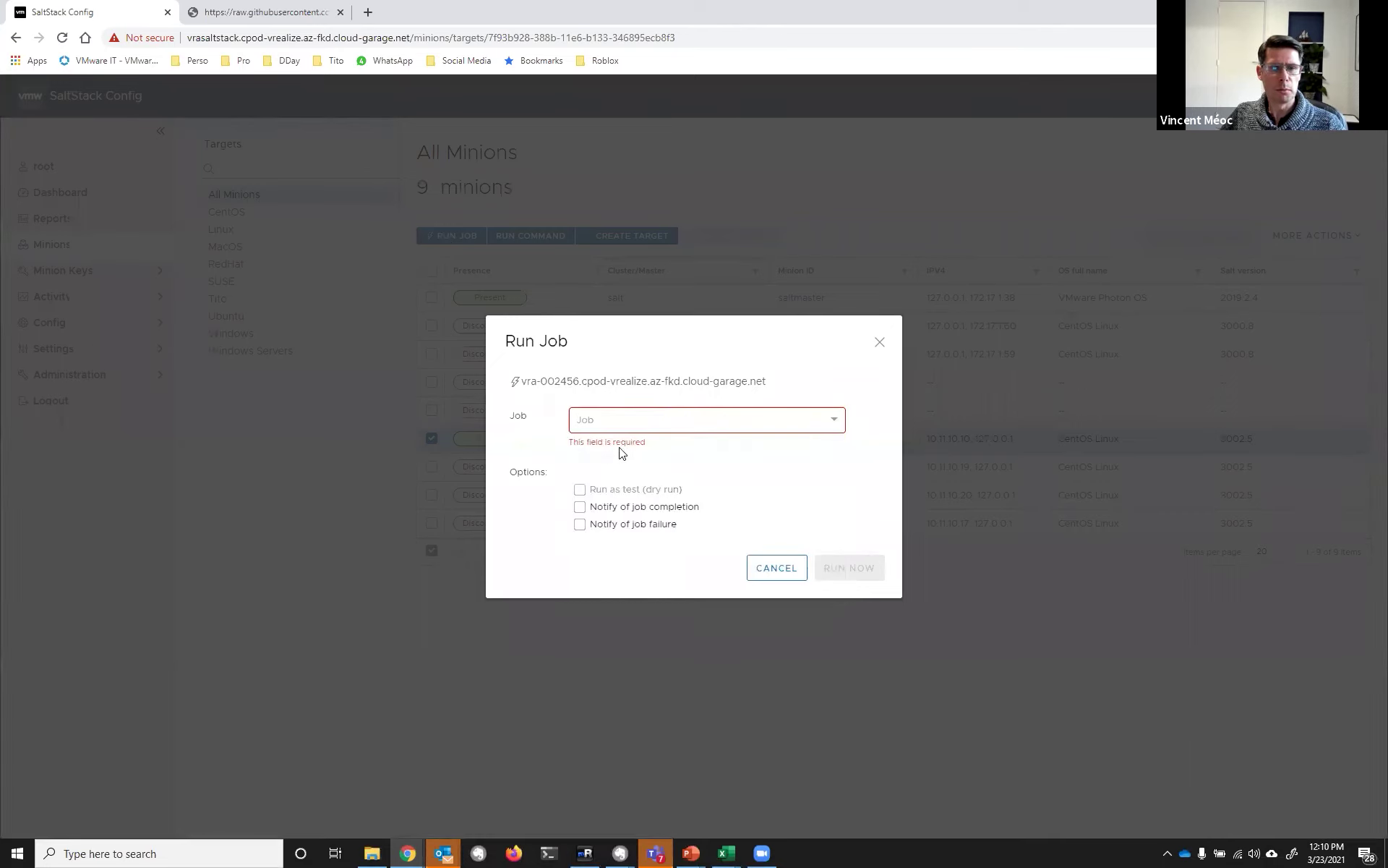
left_click(665, 423)
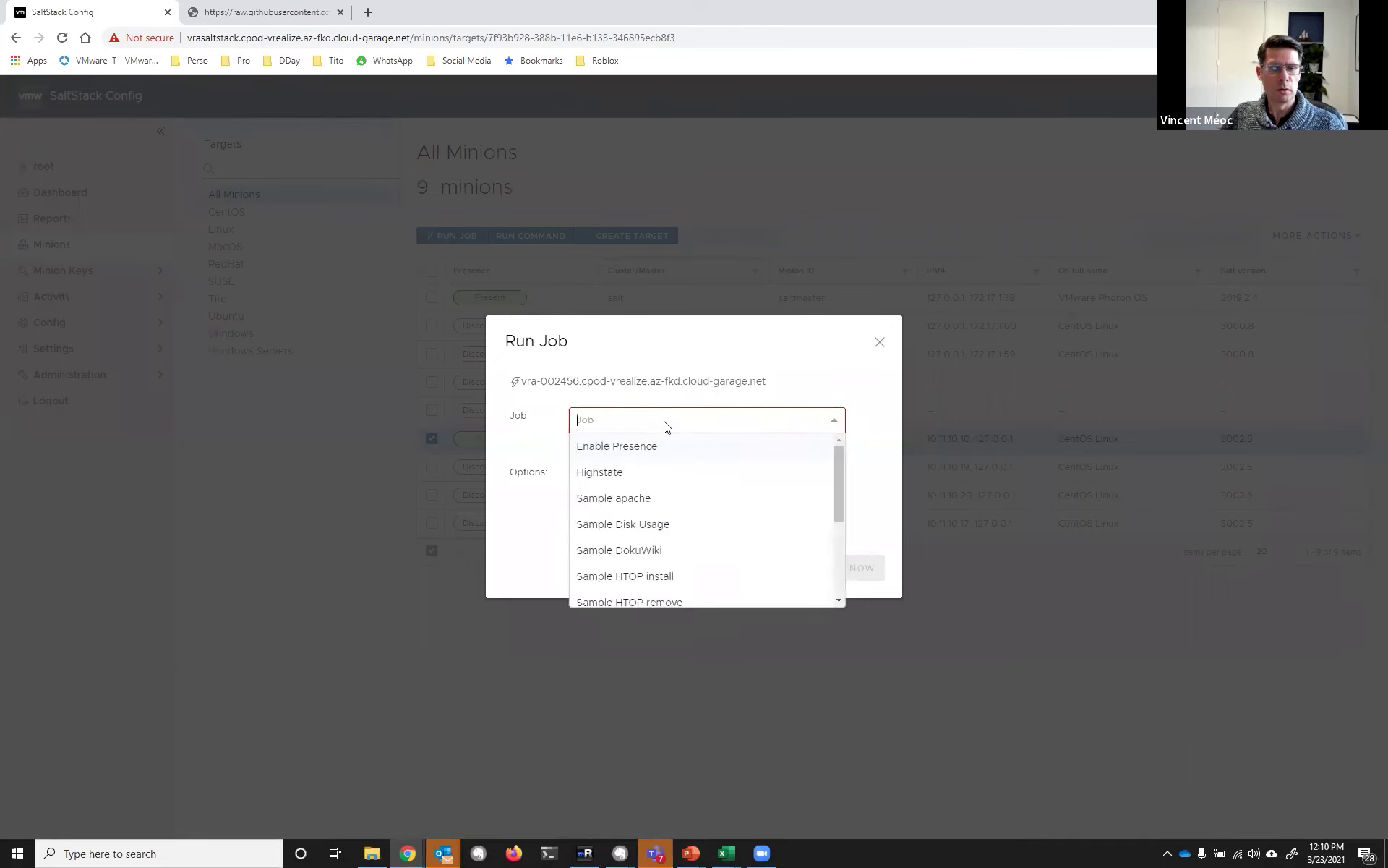
left_click(626, 506)
left_click(847, 552)
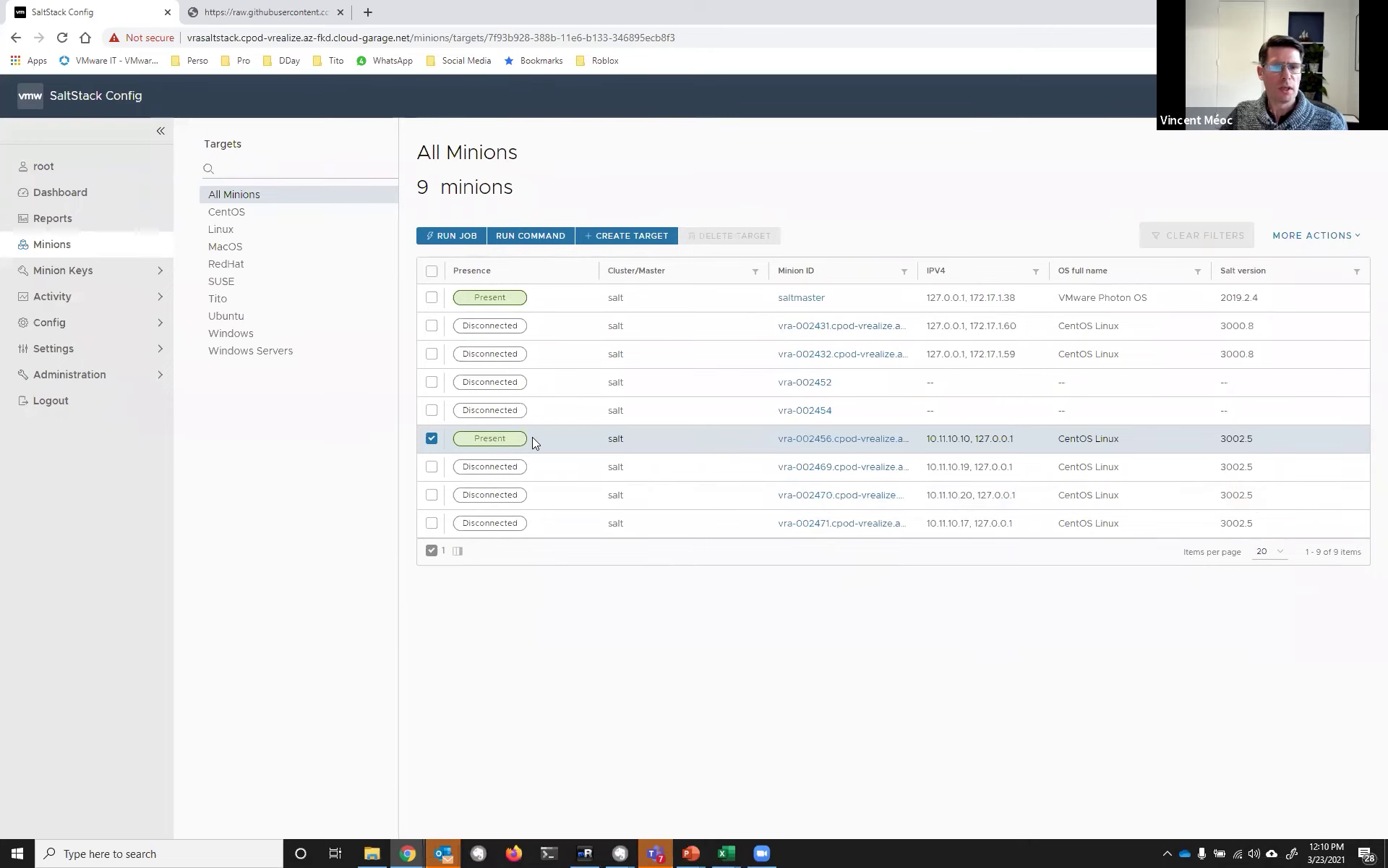
Open minion vra-002456's details page and browse its grains, including disks and dns
left_click(843, 439)
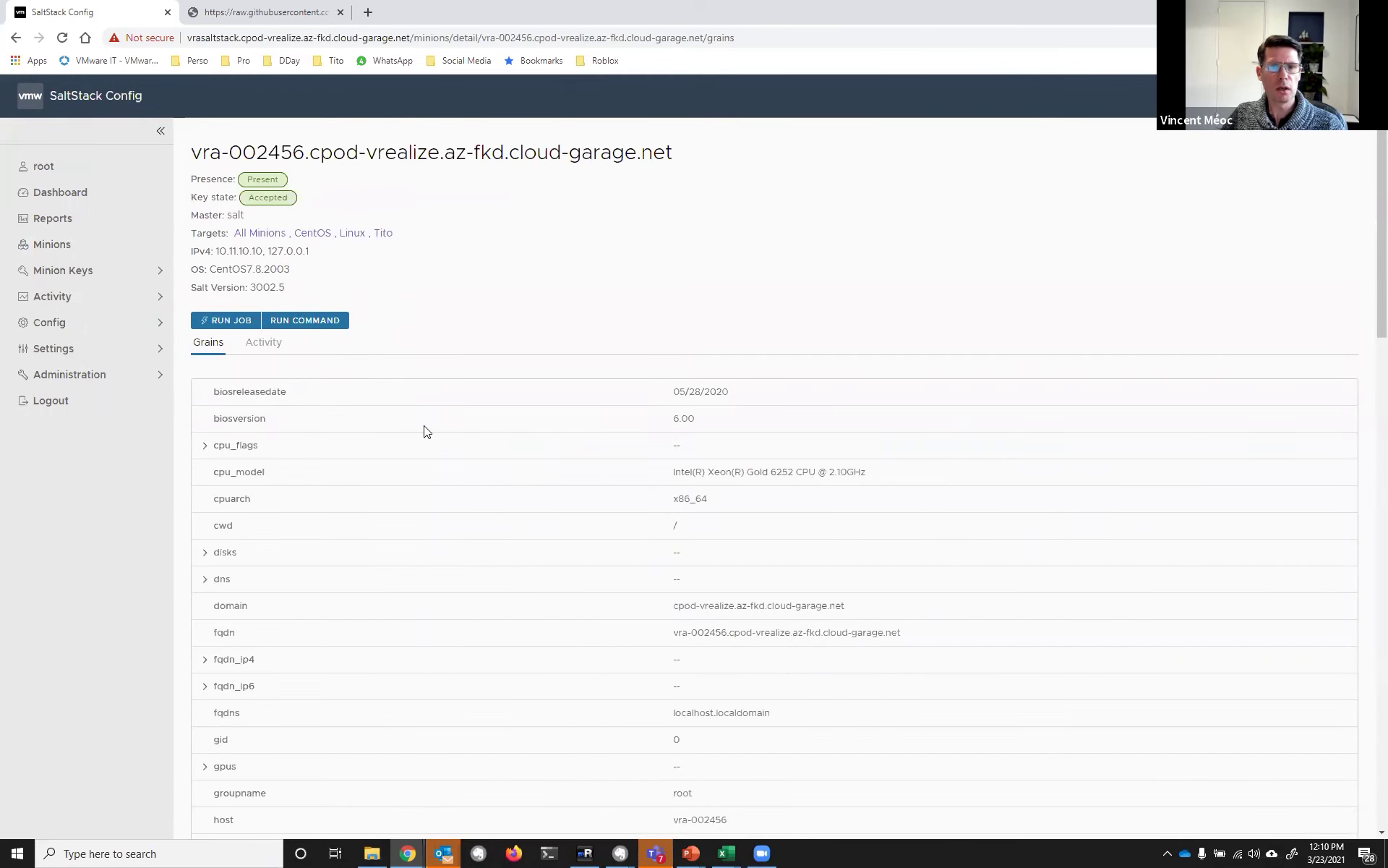
scroll(425, 431, "down", 3)
left_click_drag(258, 201, 355, 201)
left_click(355, 201)
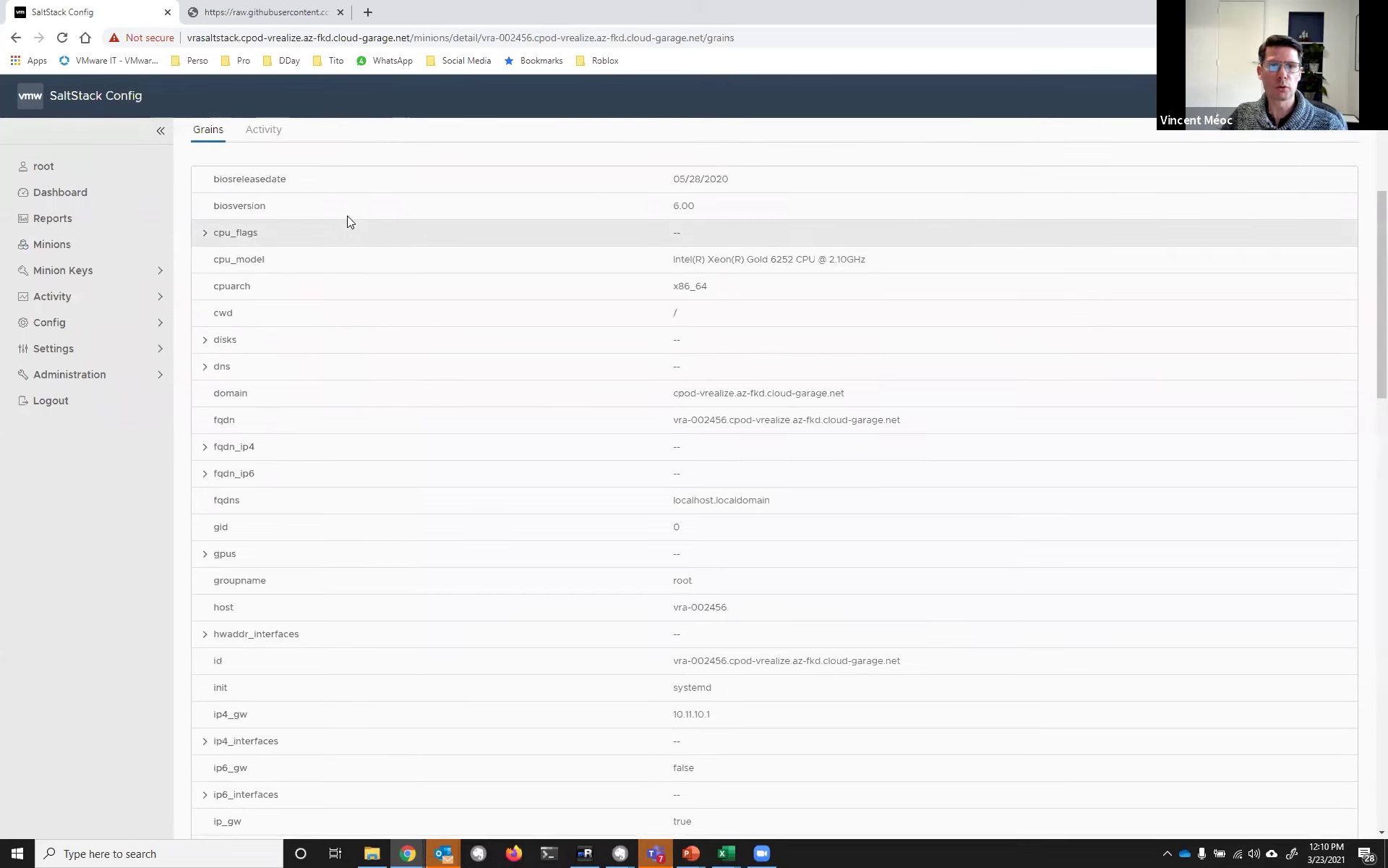
scroll(347, 215, "up", 2)
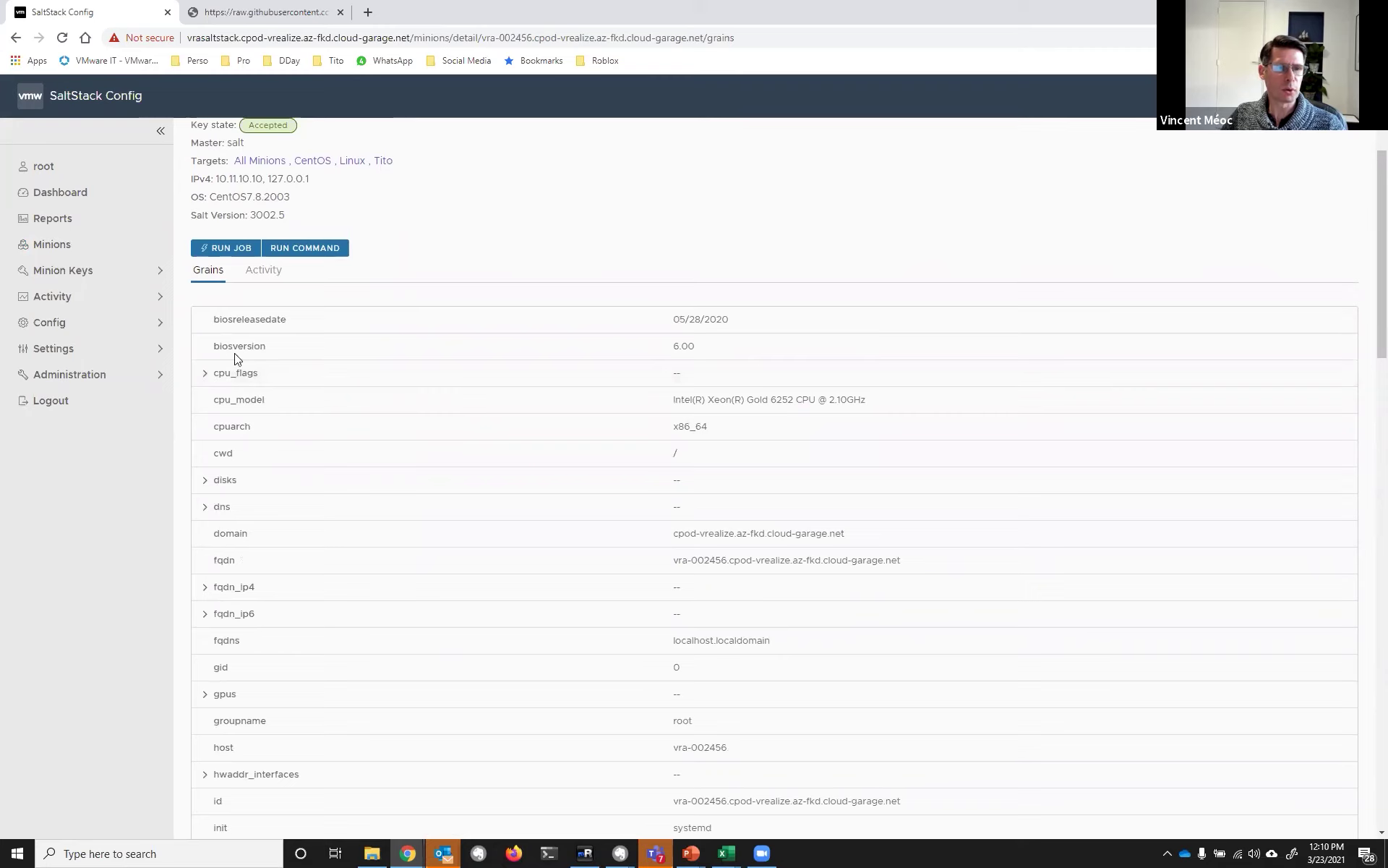
left_click(205, 480)
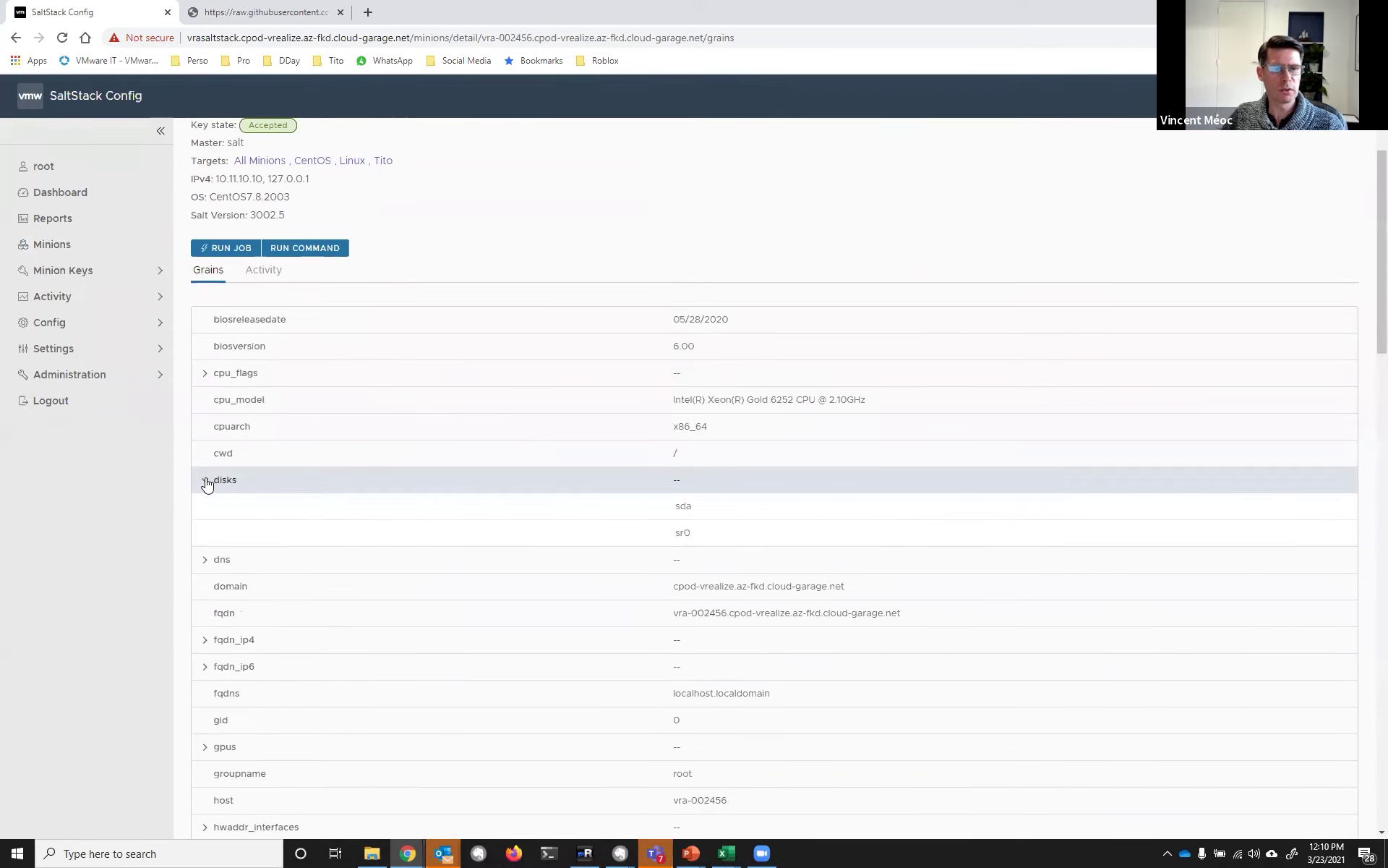
left_click(205, 481)
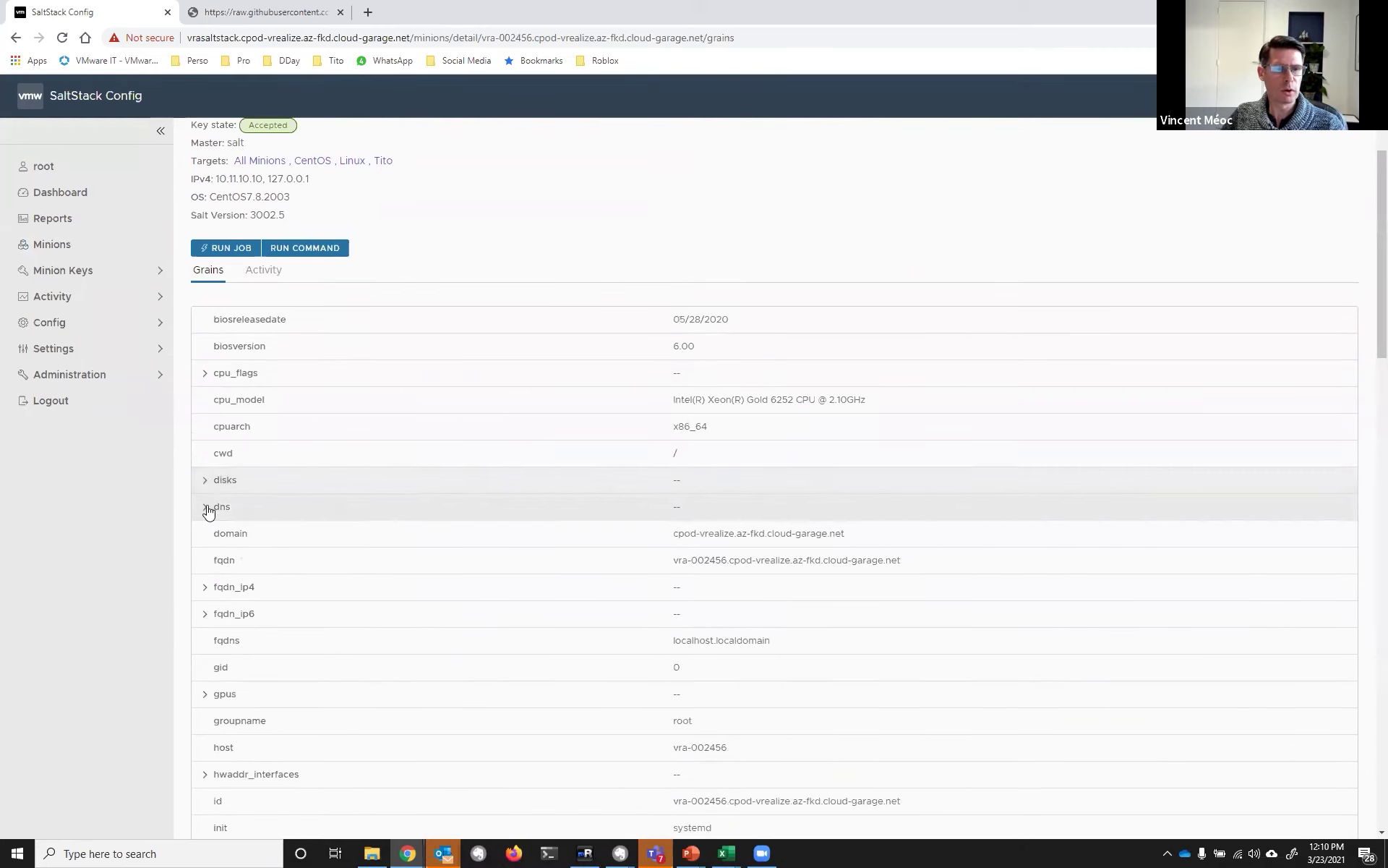
left_click(208, 508)
left_click(208, 508)
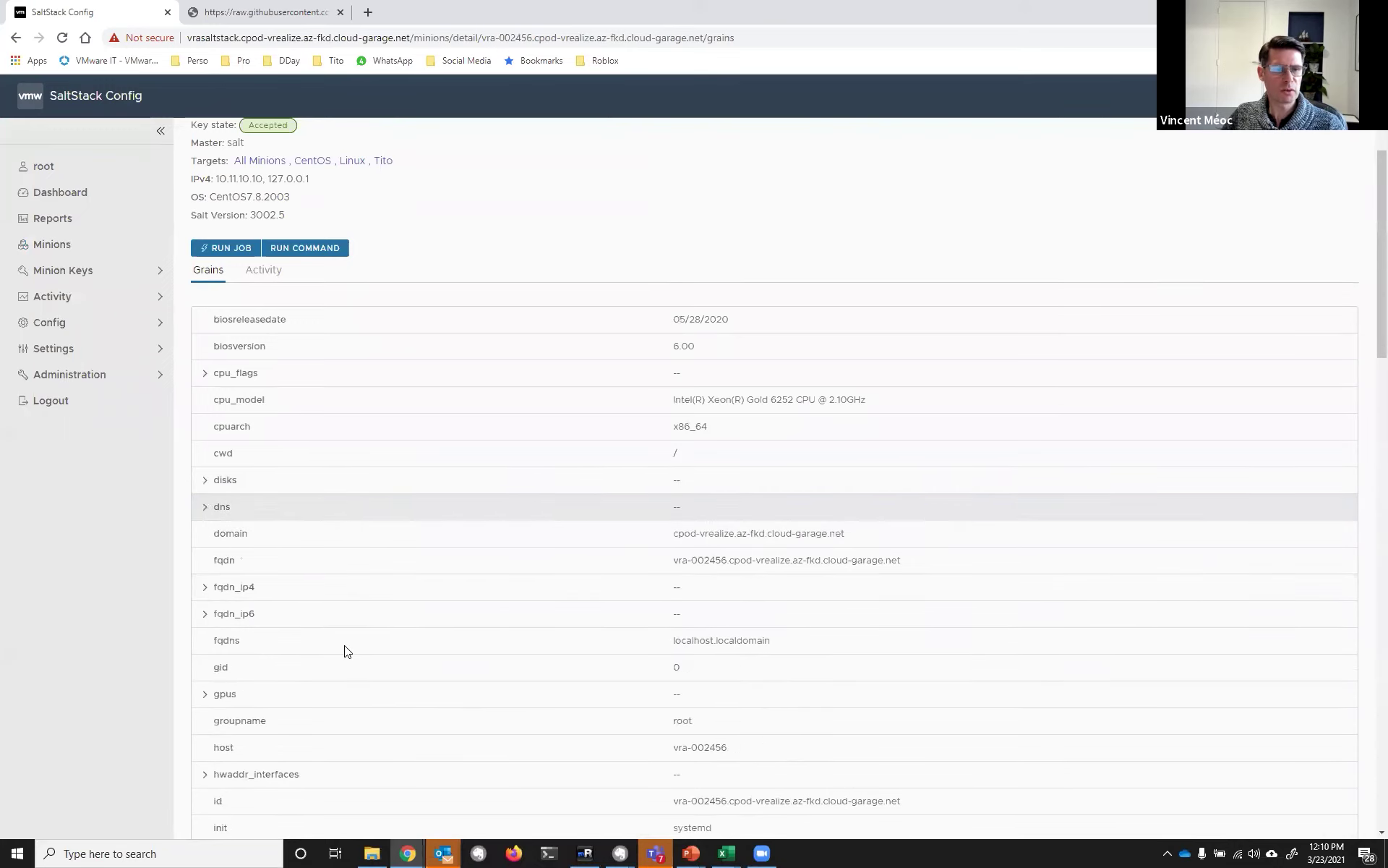
scroll(347, 651, "down", 3)
scroll(368, 564, "down", 8)
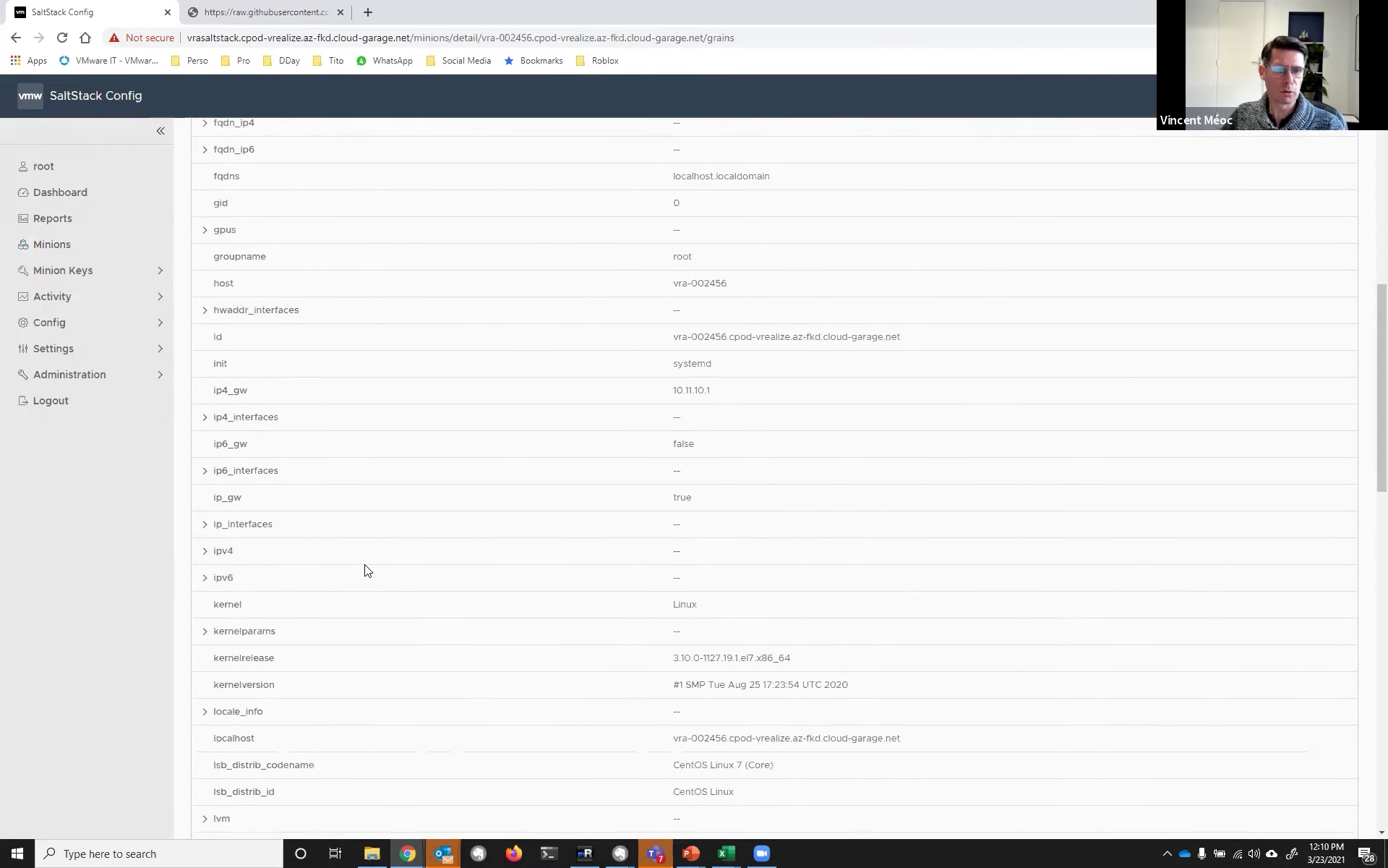
scroll(454, 477, "down", 7)
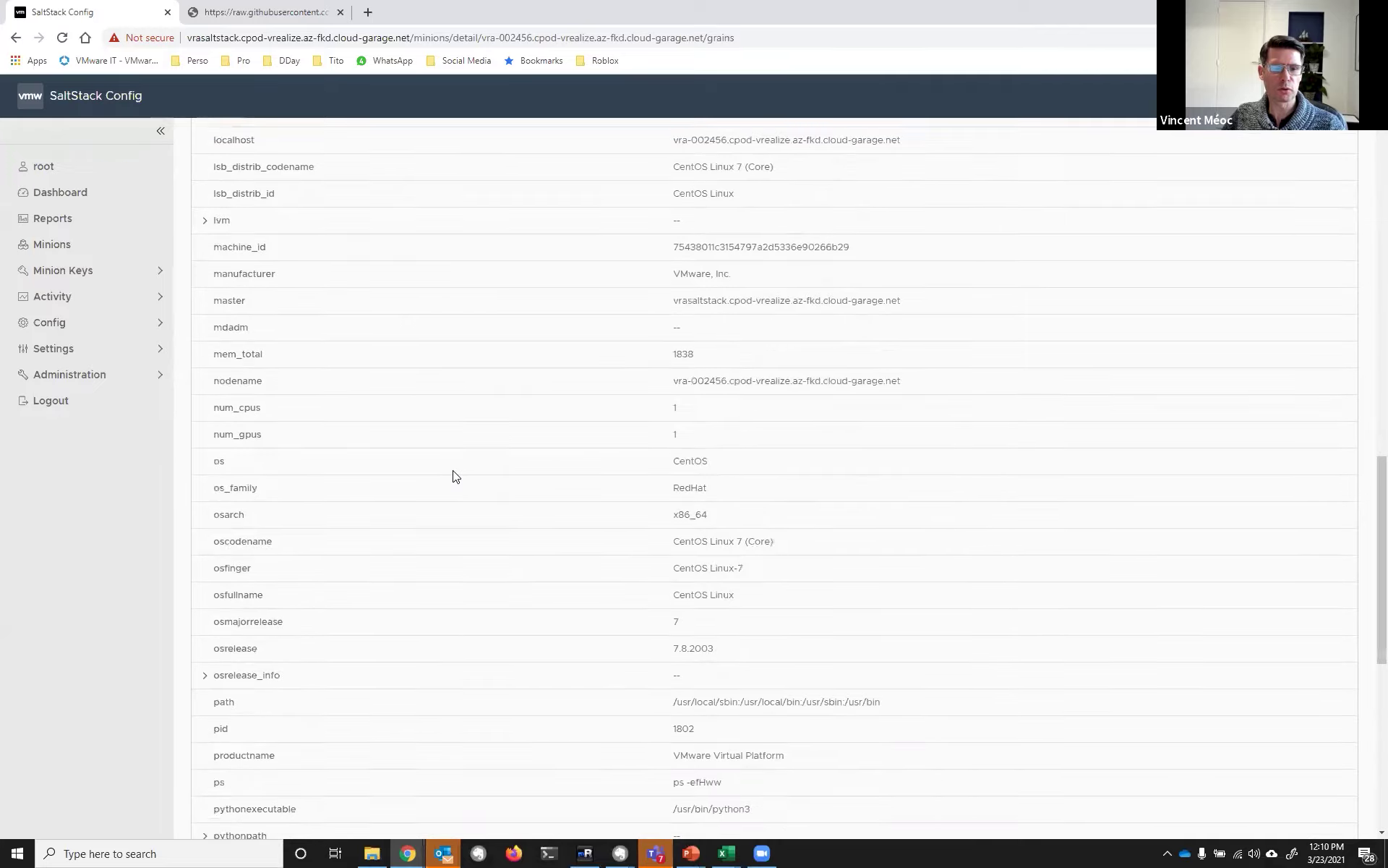
scroll(456, 484, "down", 4)
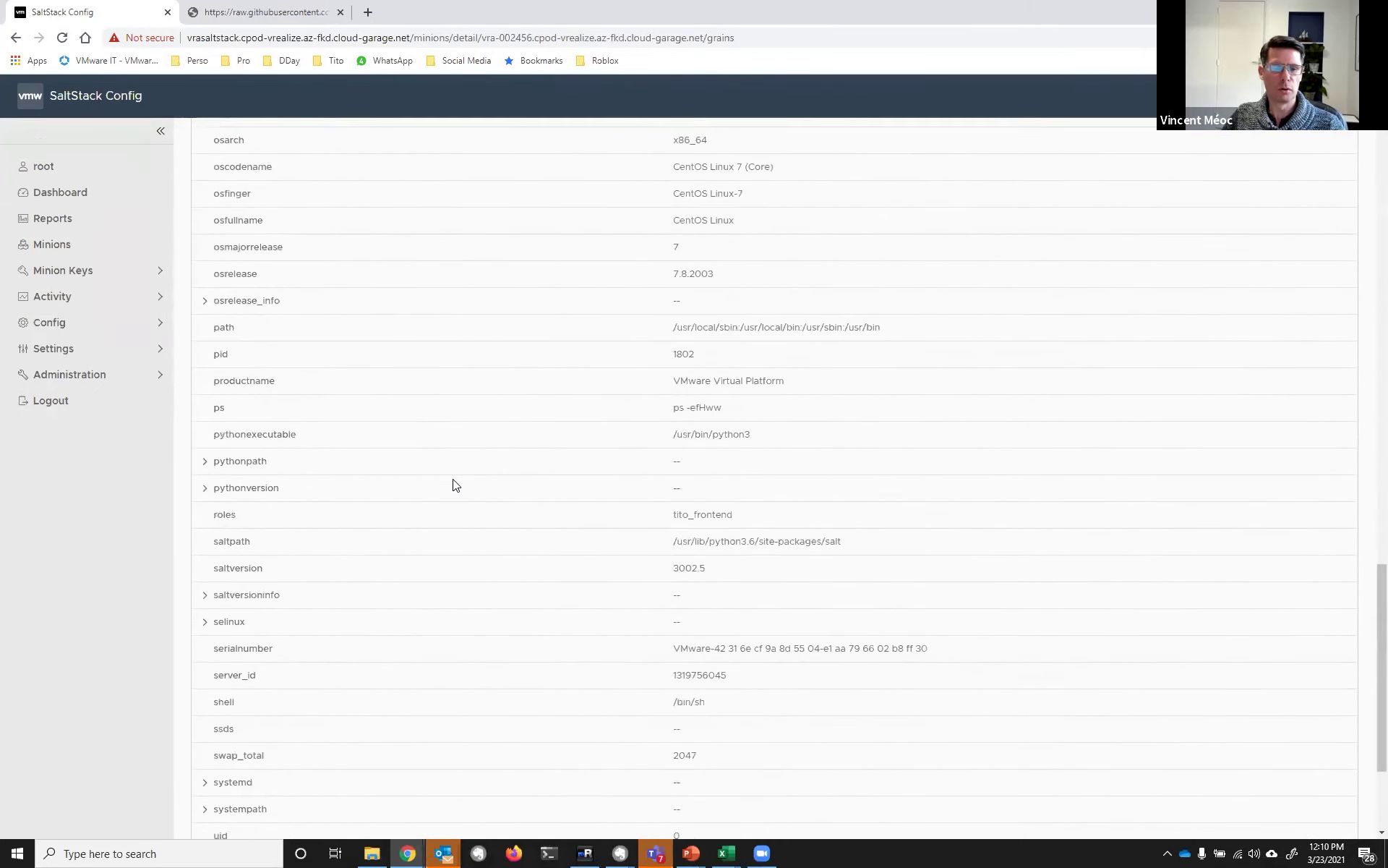
scroll(473, 463, "up", 2)
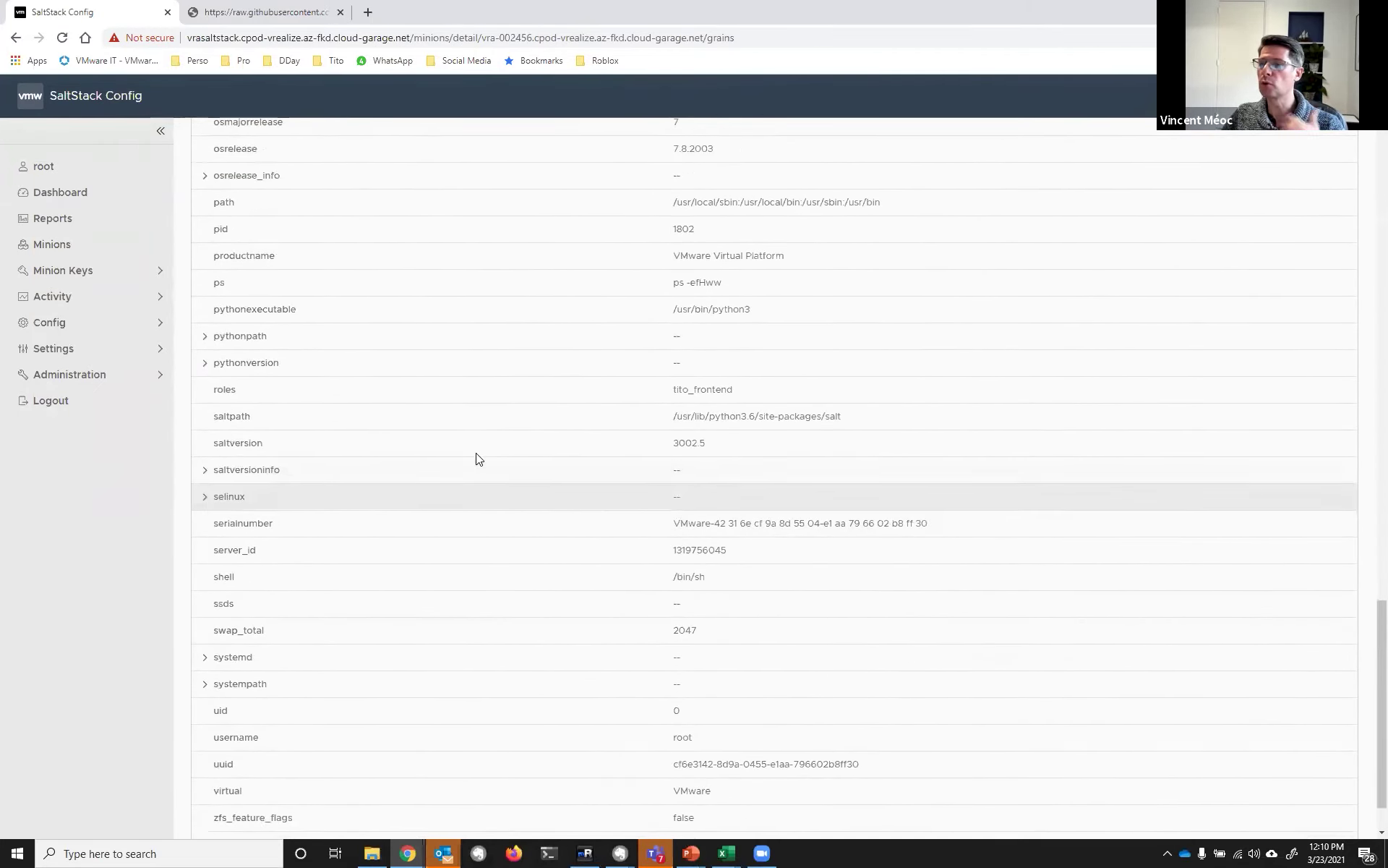
scroll(528, 376, "up", 15)
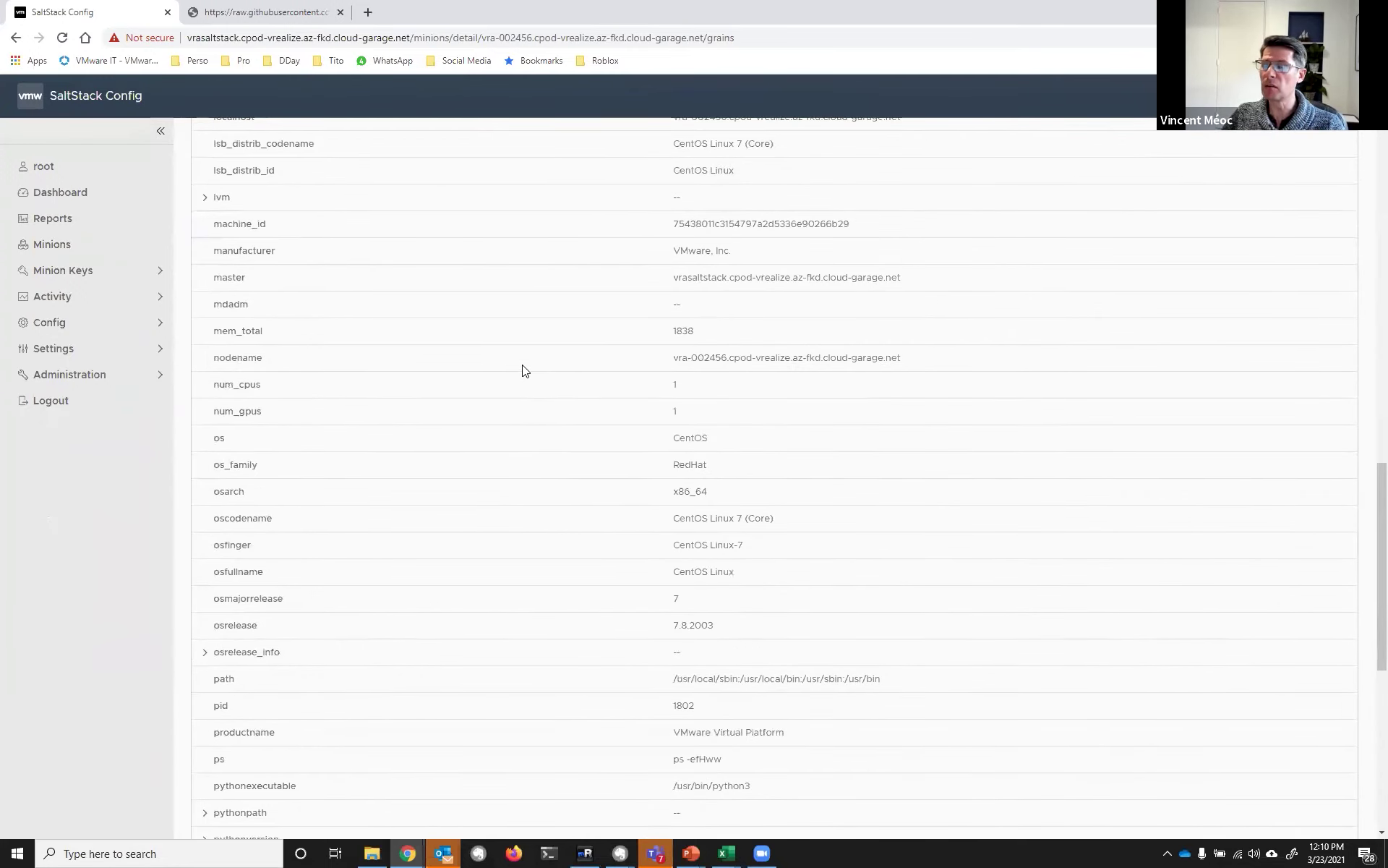
scroll(530, 389, "up", 10)
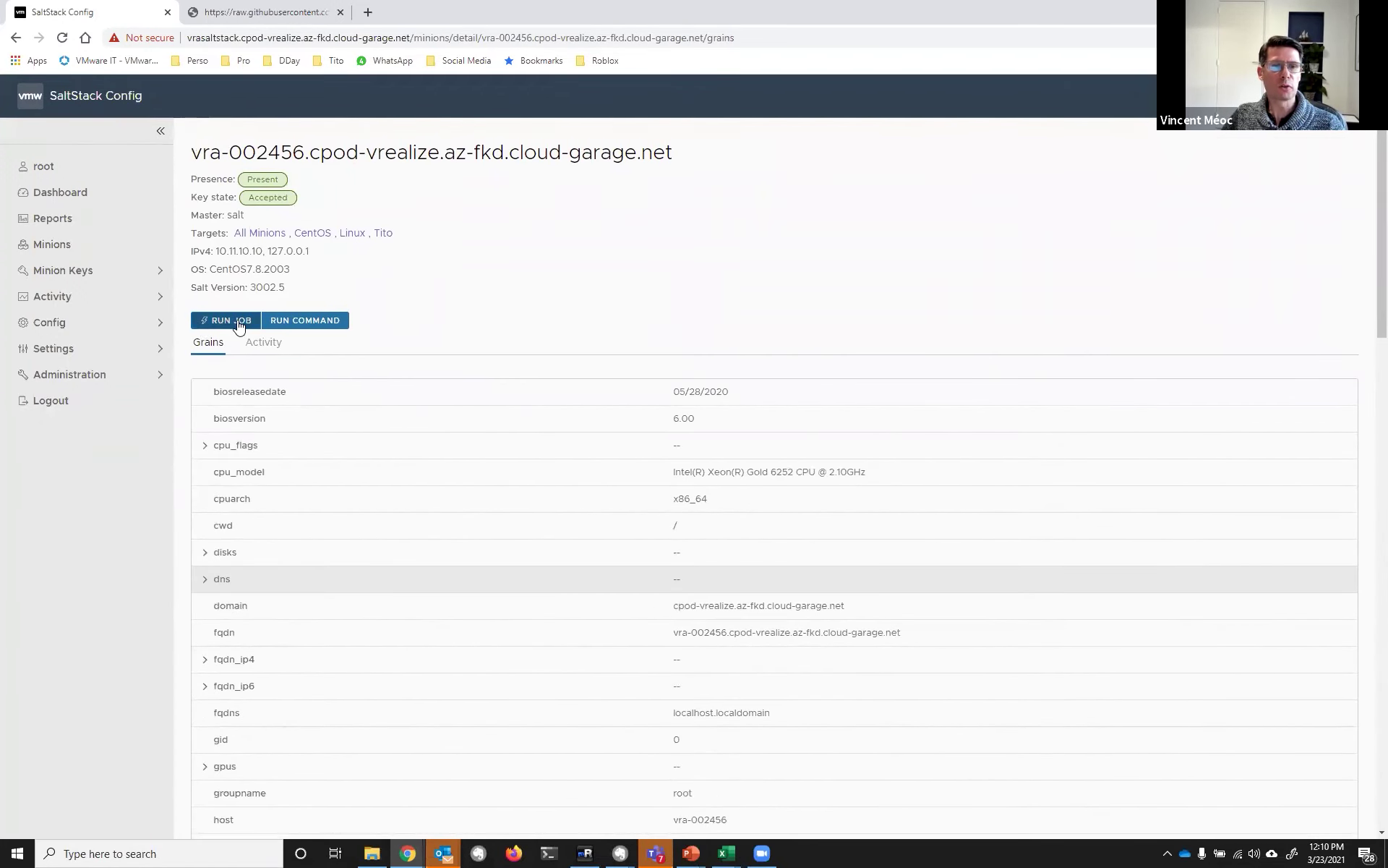
Copy the minion's 10.11.10.10 IPv4 address and open a new browser tab
left_click(313, 325)
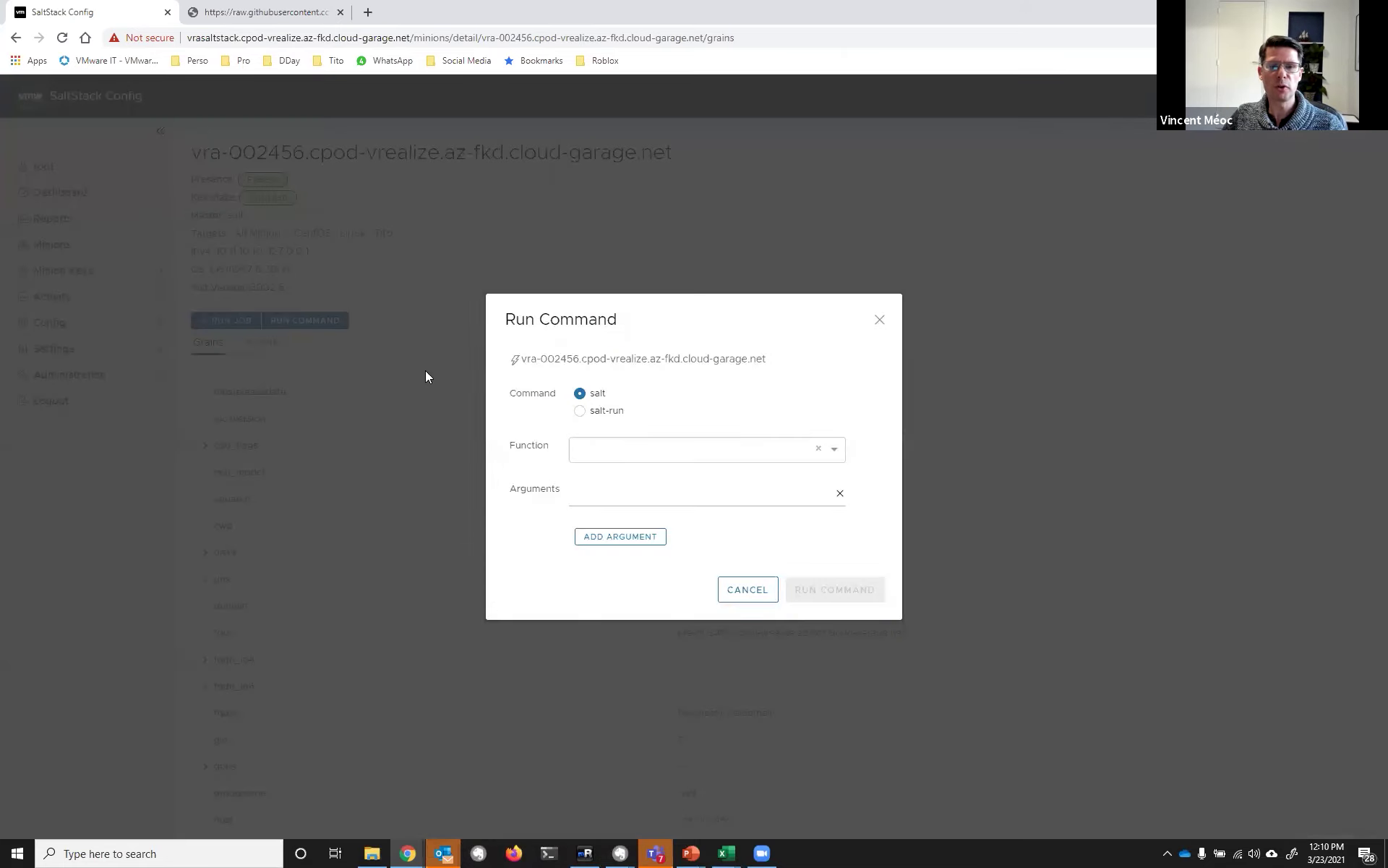
left_click(755, 590)
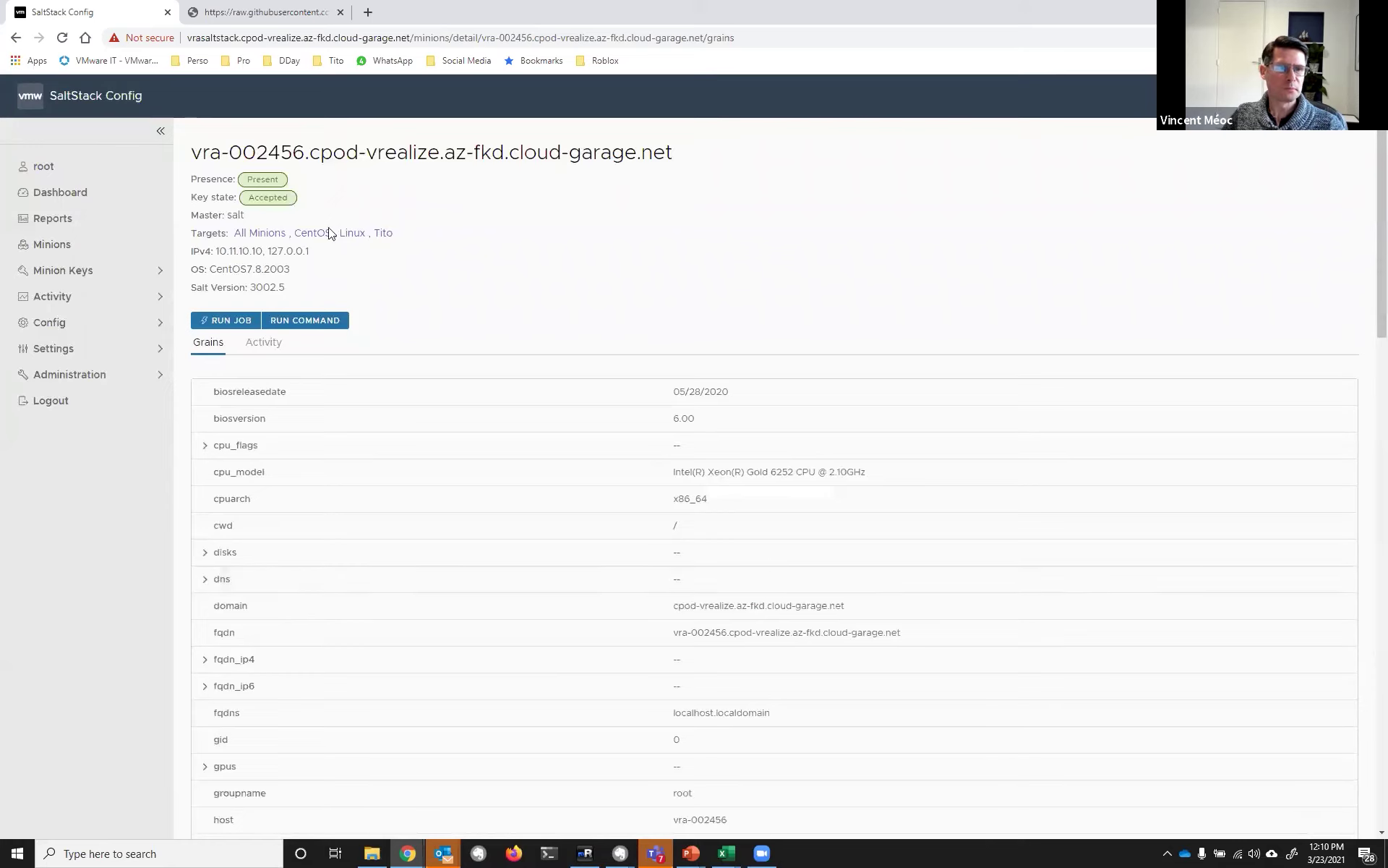
left_click_drag(262, 252, 220, 251)
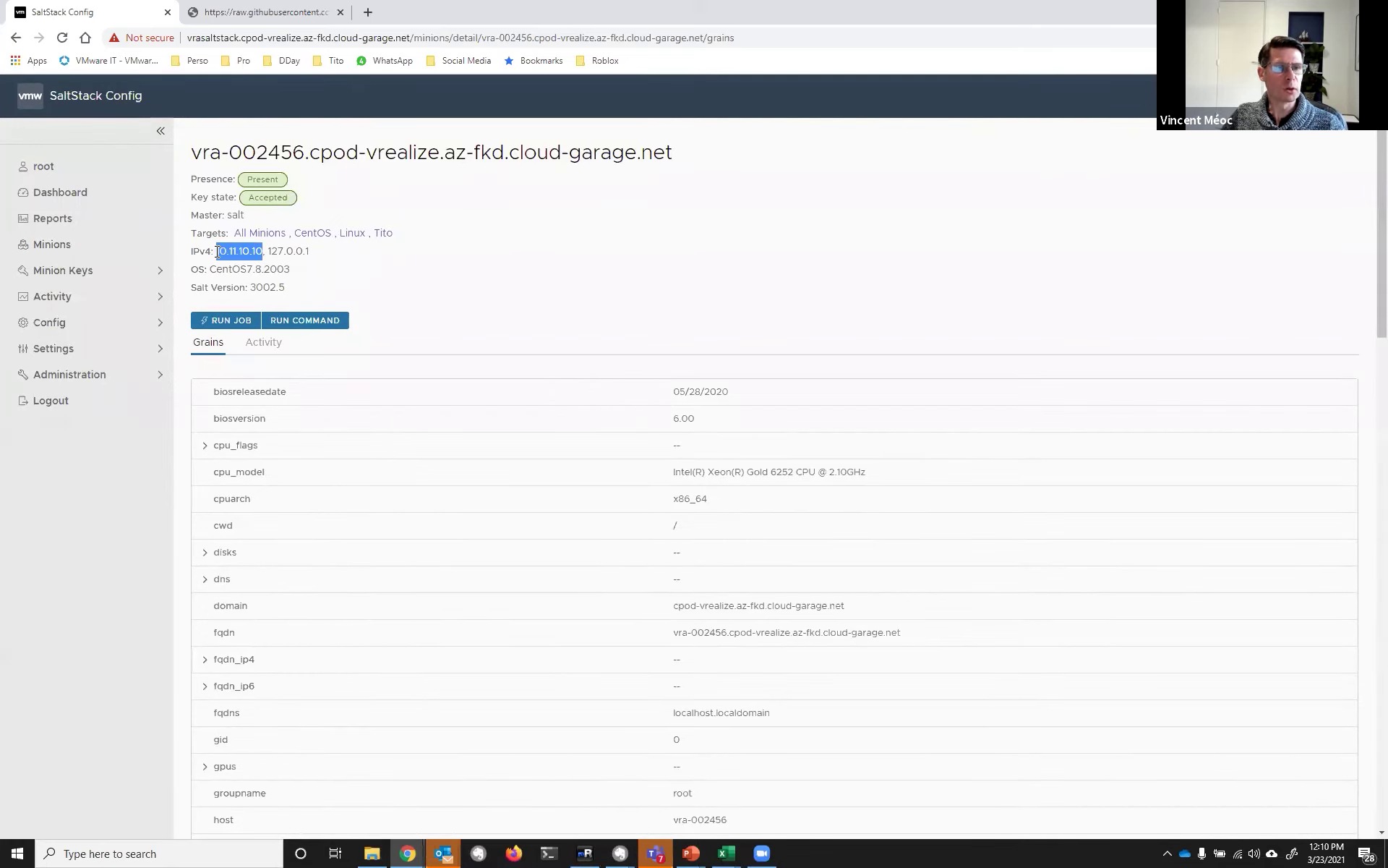
key("ctrl+c")
key("ctrl+t")
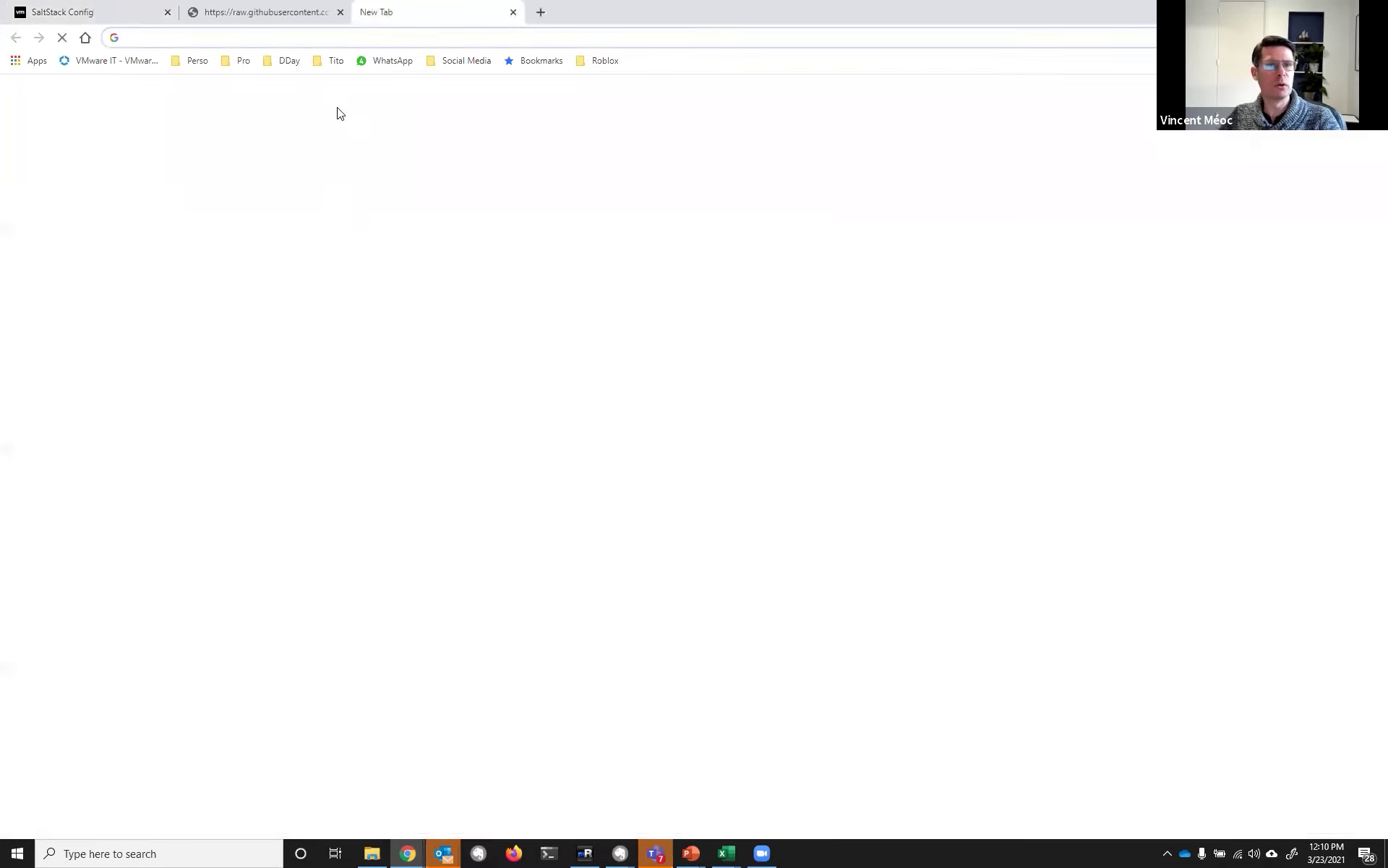
Browse to 10.11.10.10 to see the Apache test page, then return to SaltStack Config
key("ctrl+v")
key("Return")
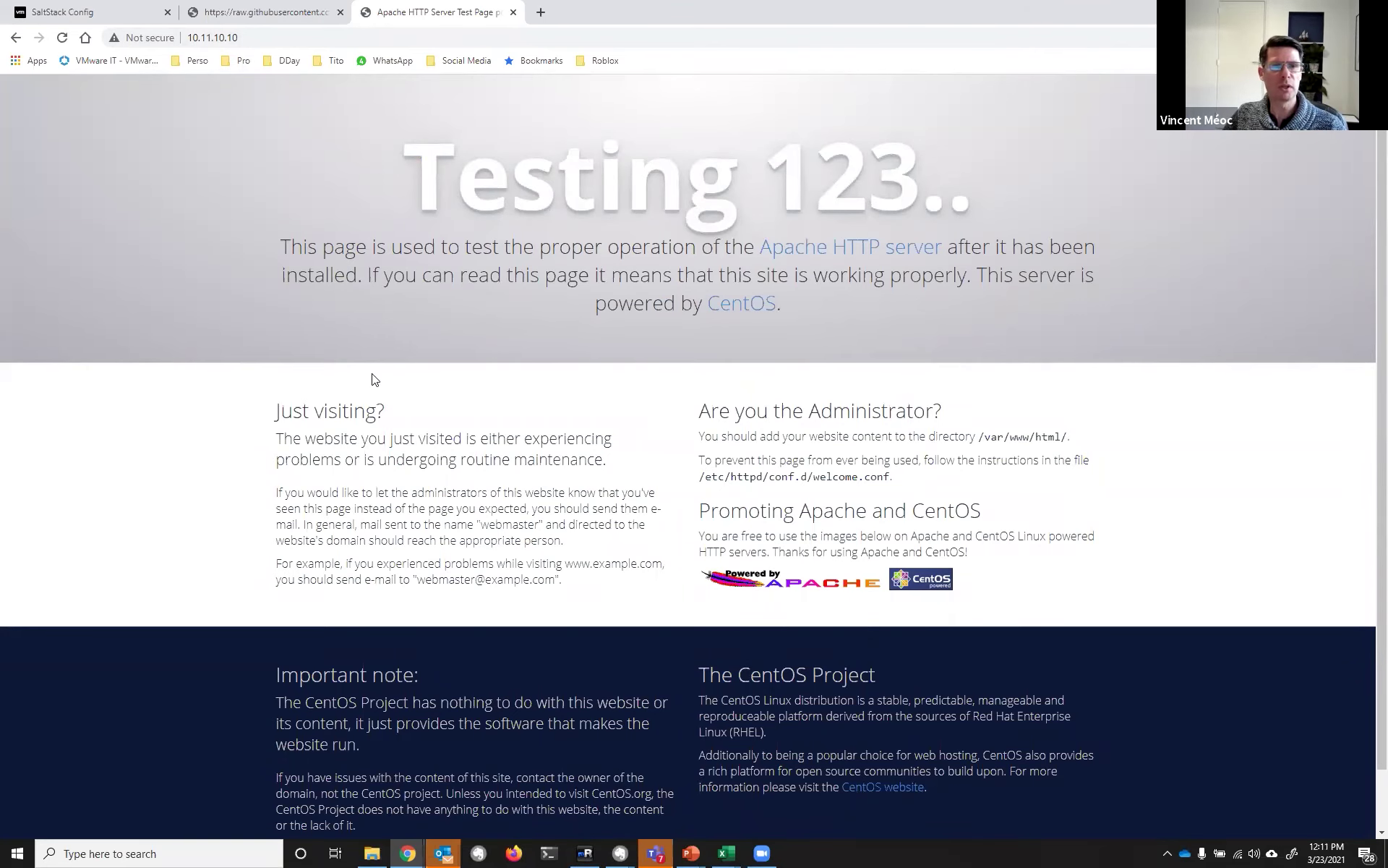
left_click(40, 13)
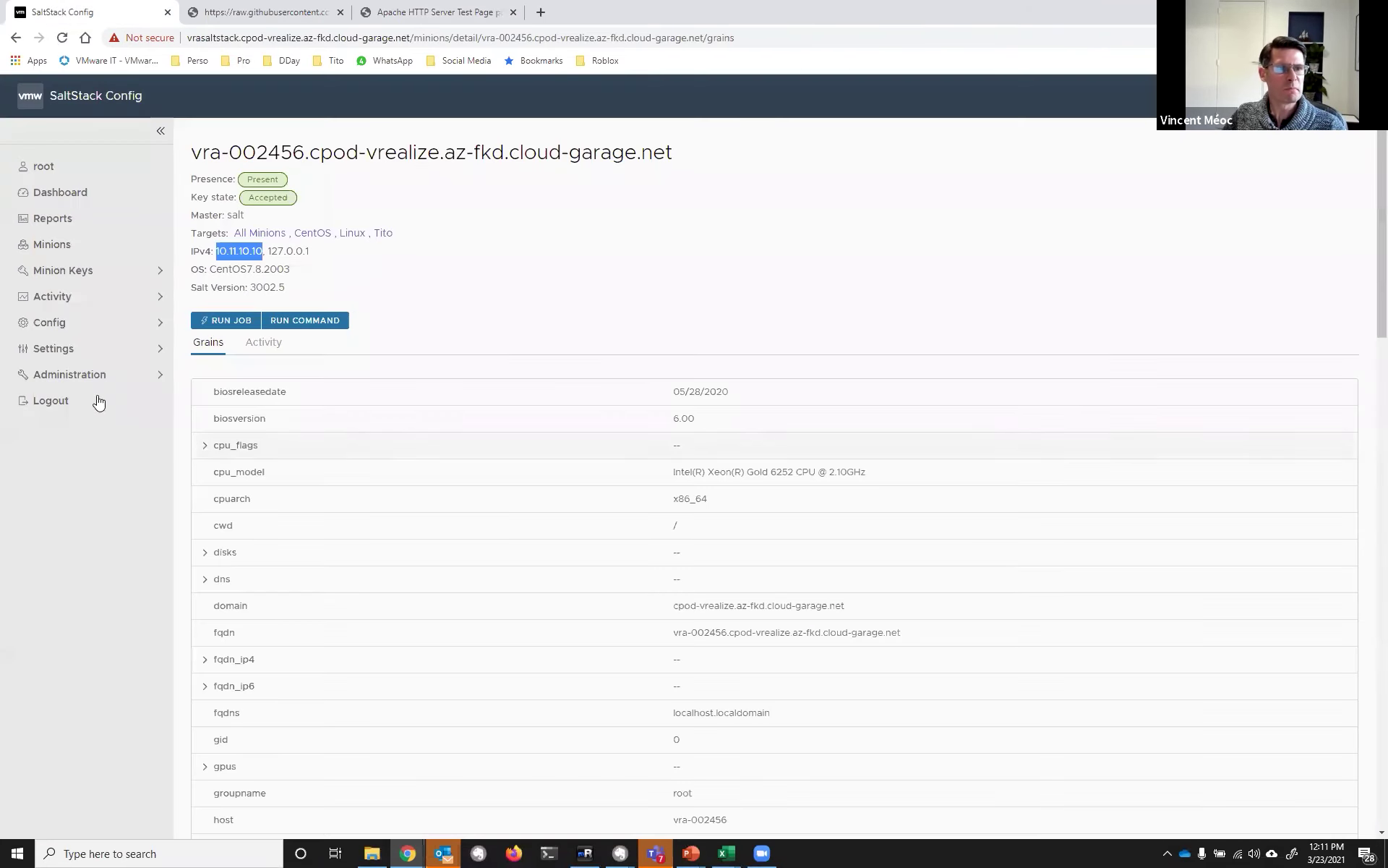
Open the sse/apache/init.sls state file in the File Server
left_click(86, 327)
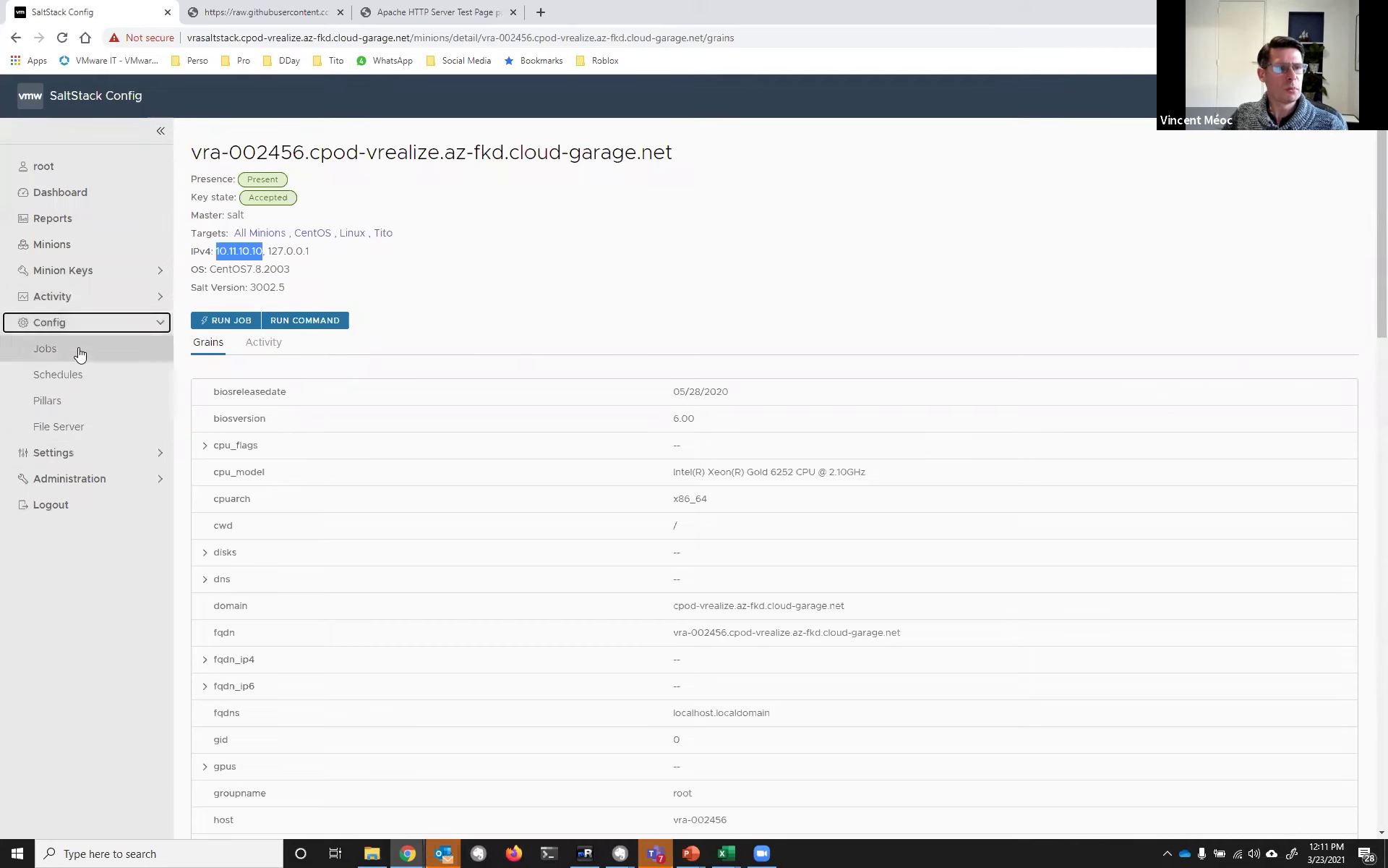
left_click(72, 427)
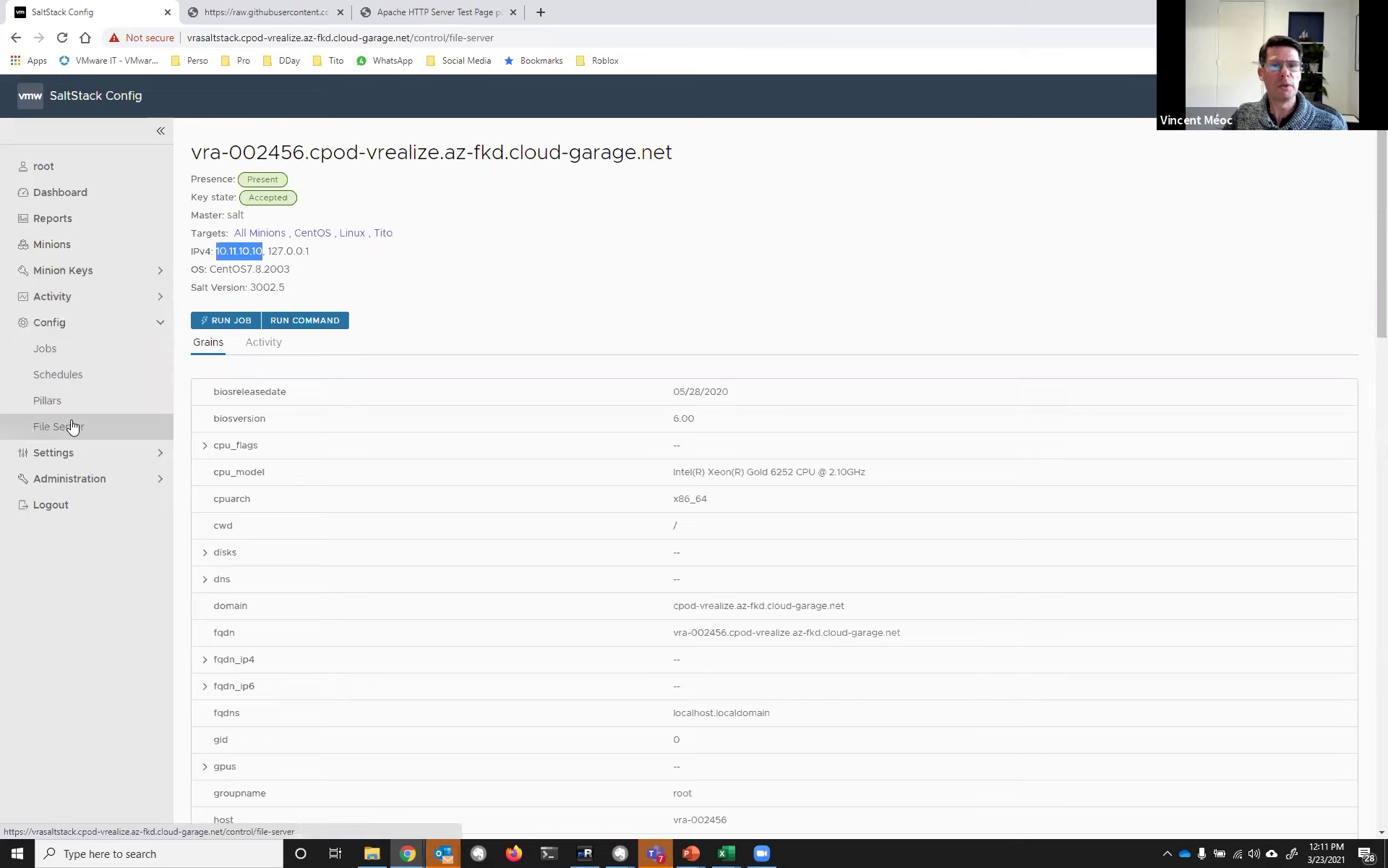
left_click(220, 199)
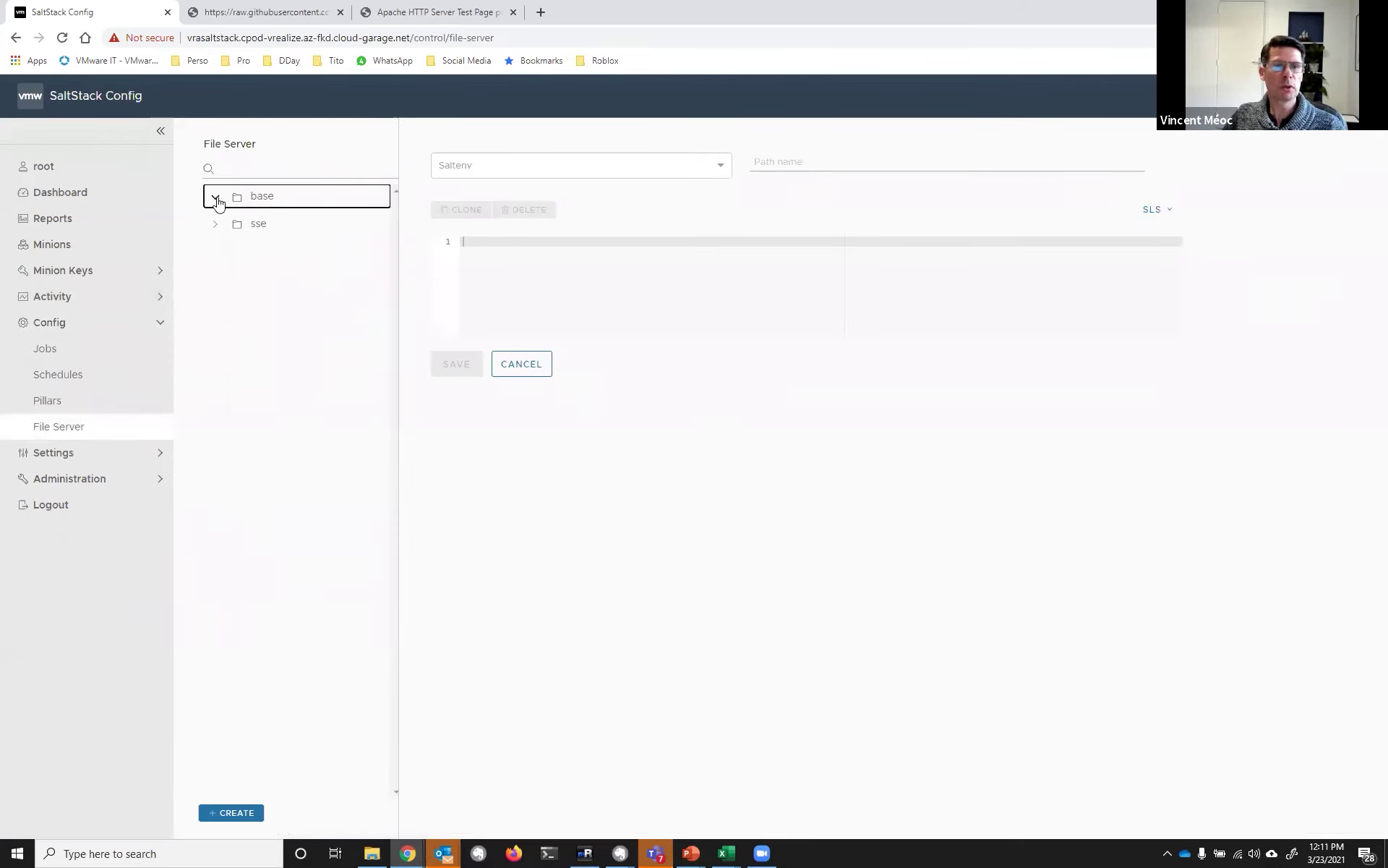
left_click(216, 269)
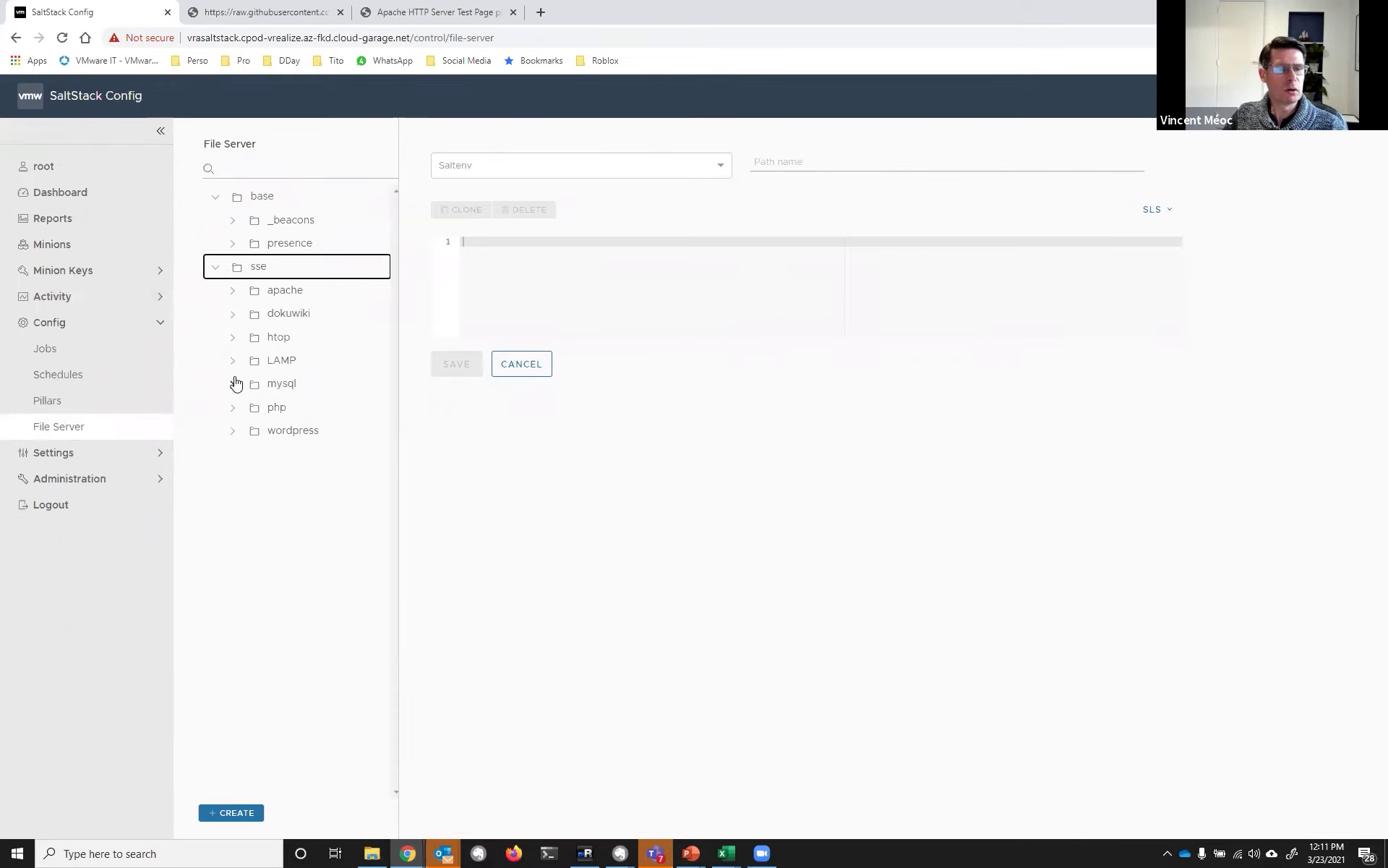
left_click(234, 293)
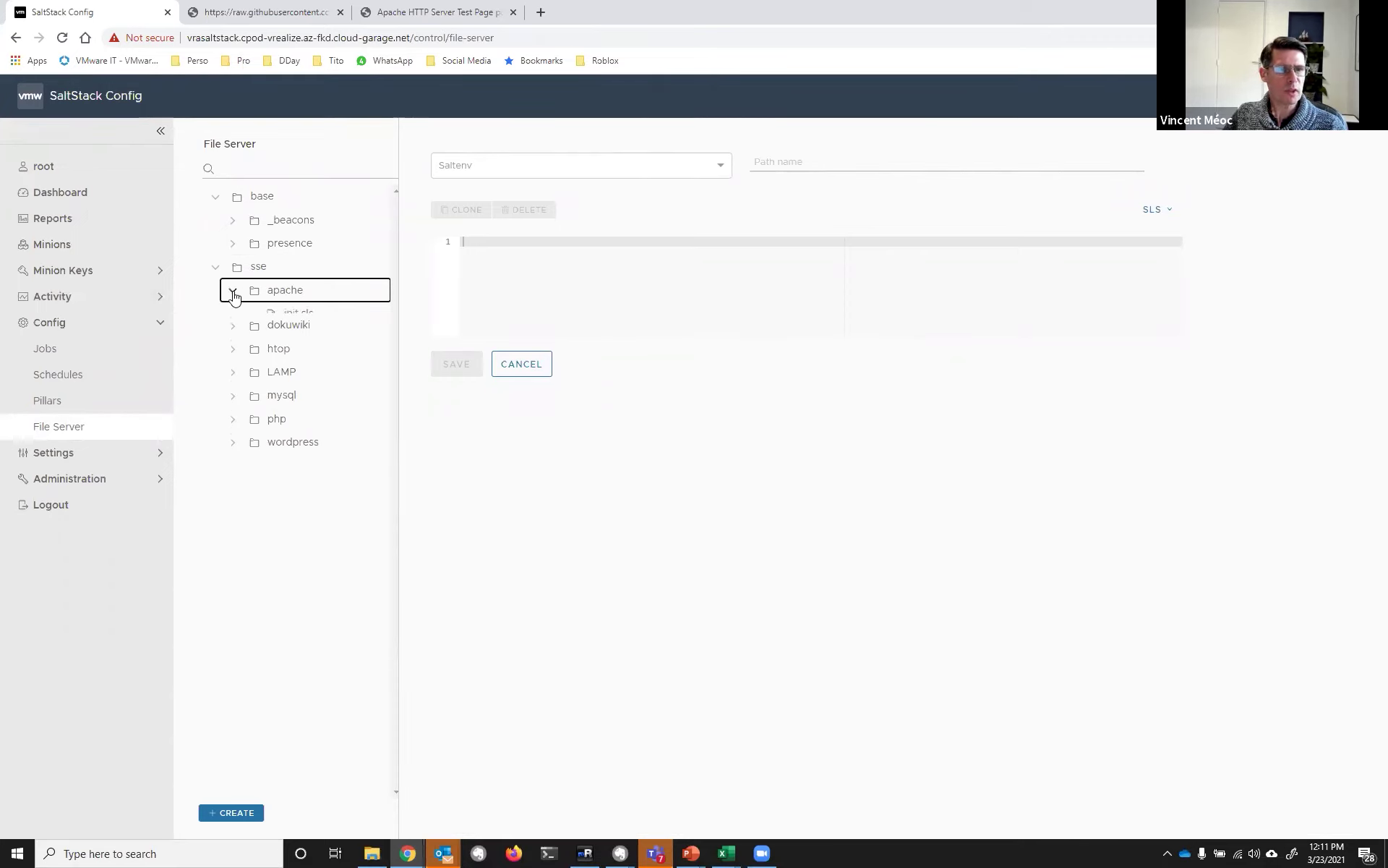
double_click(292, 314)
Review the OS-specific variable block (lines 19–38) and the apache-pkg install lines
left_click(510, 315)
left_click(538, 265)
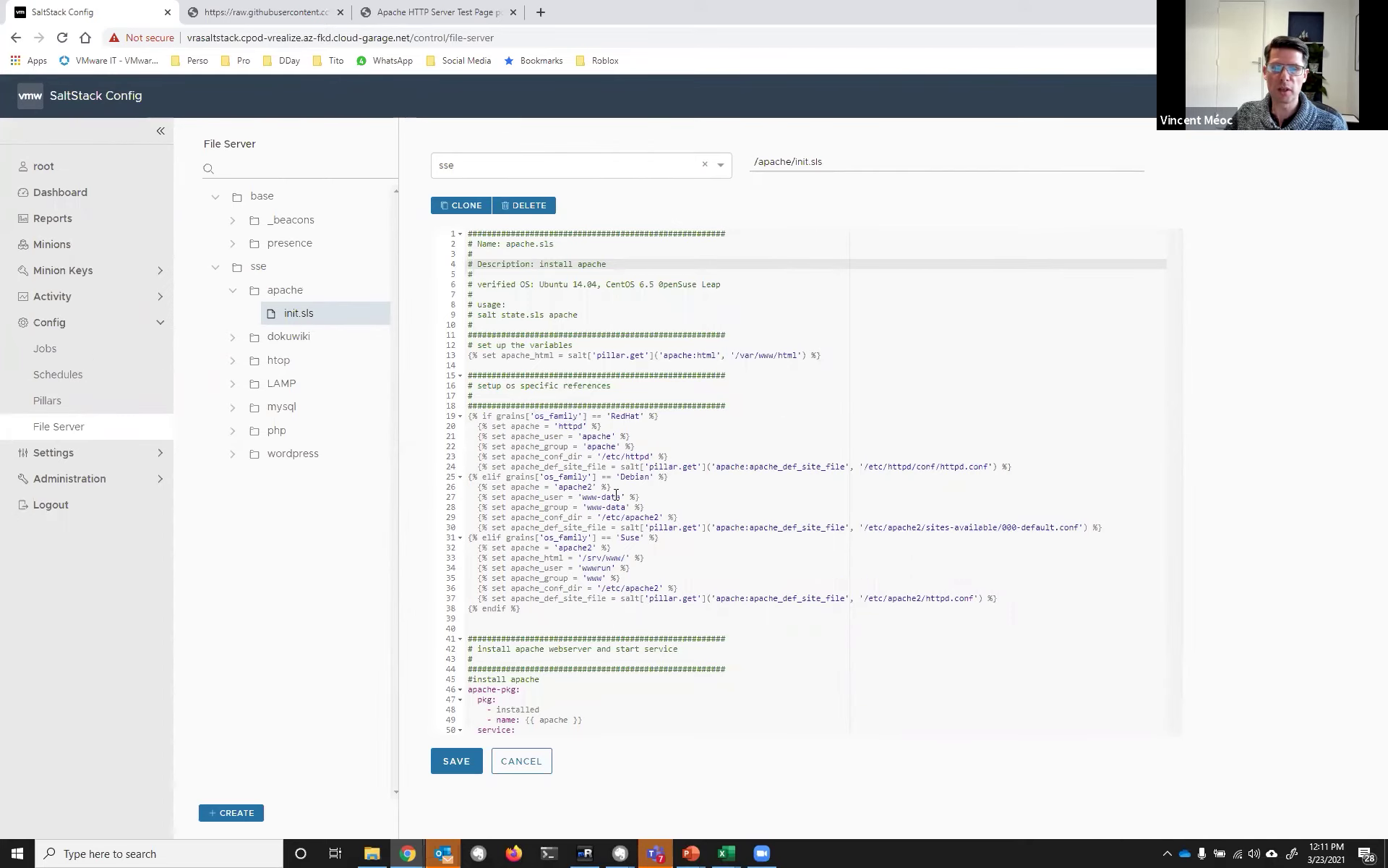
left_click(525, 612)
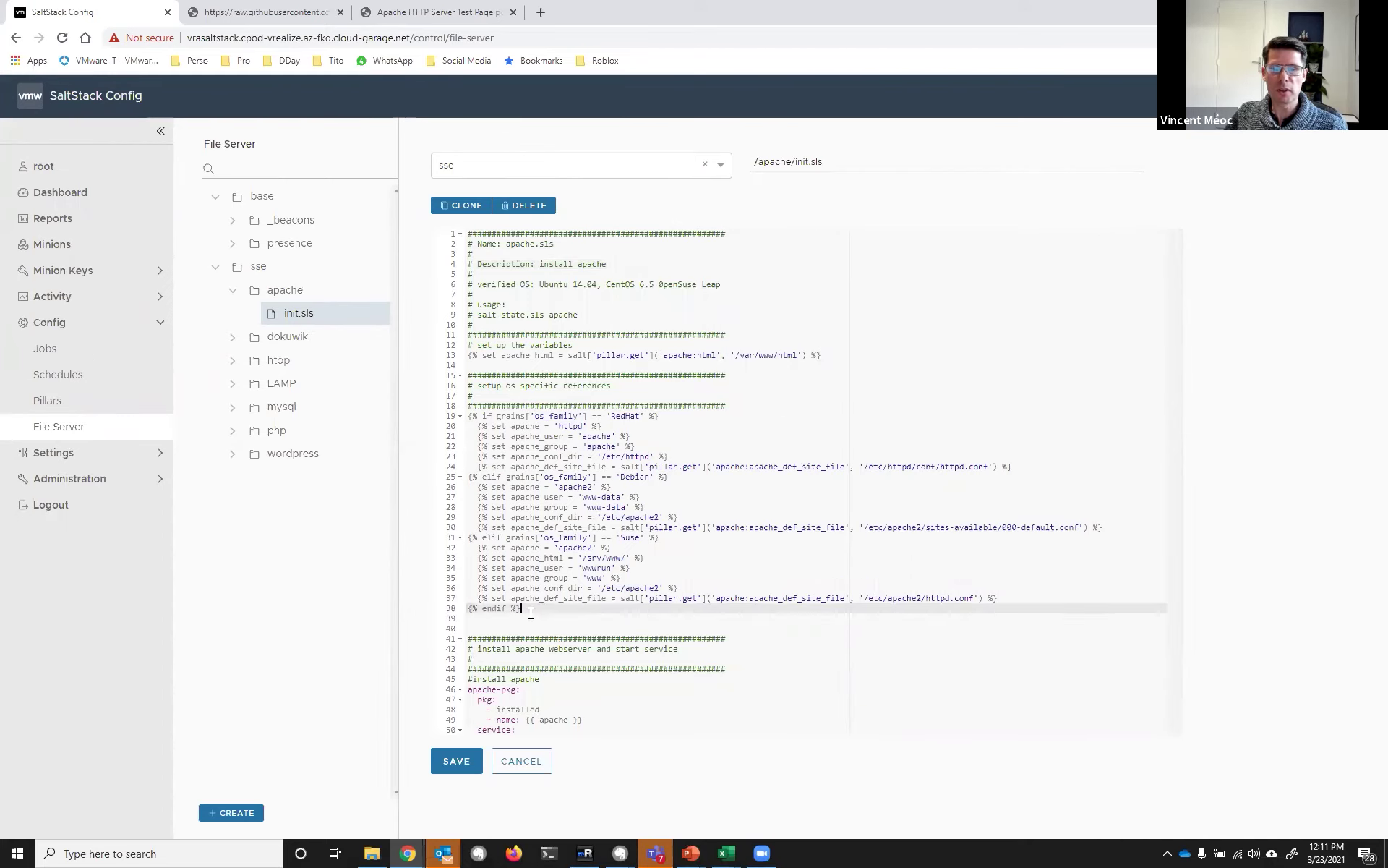
left_click_drag(537, 613, 439, 421)
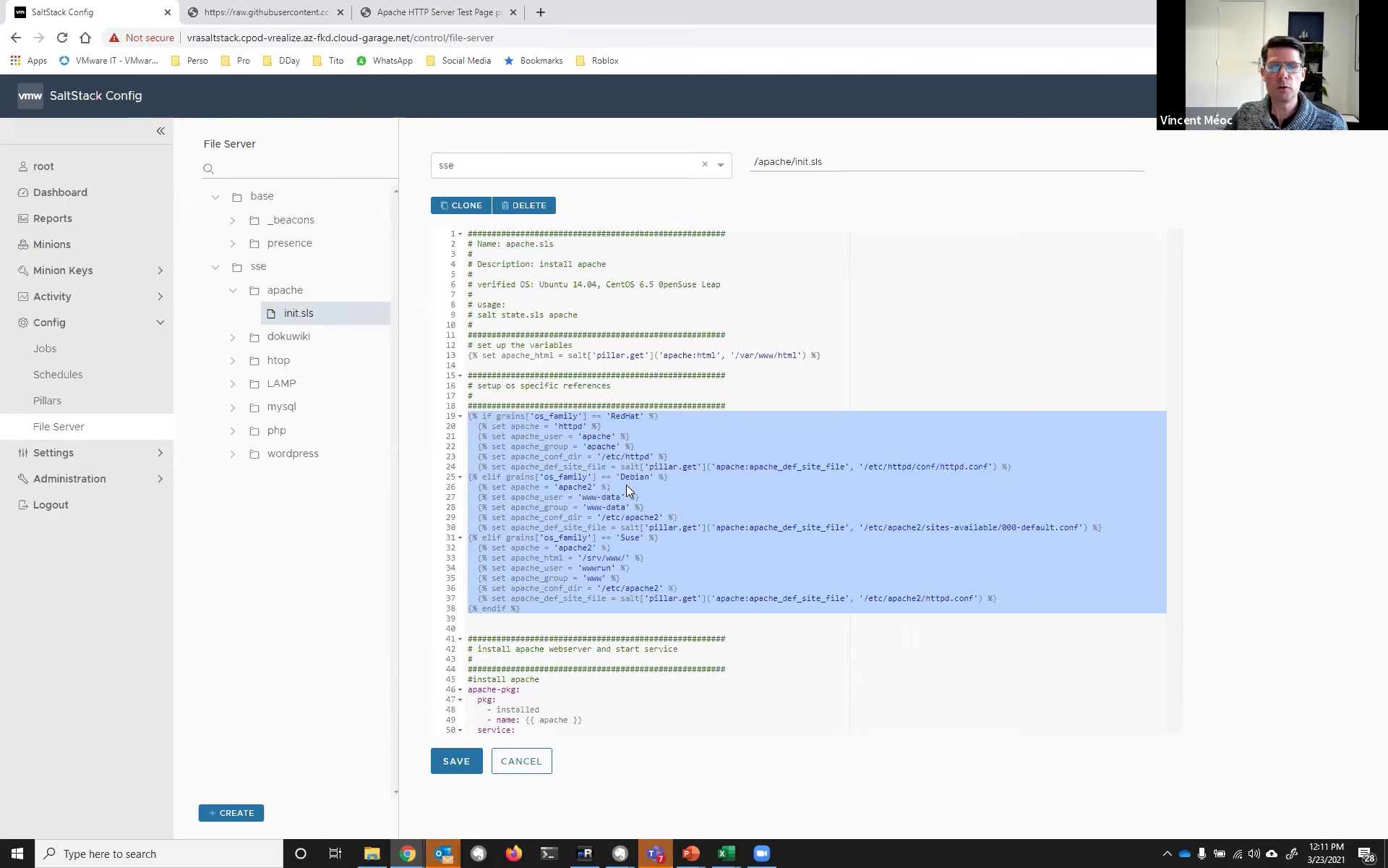
left_click(554, 683)
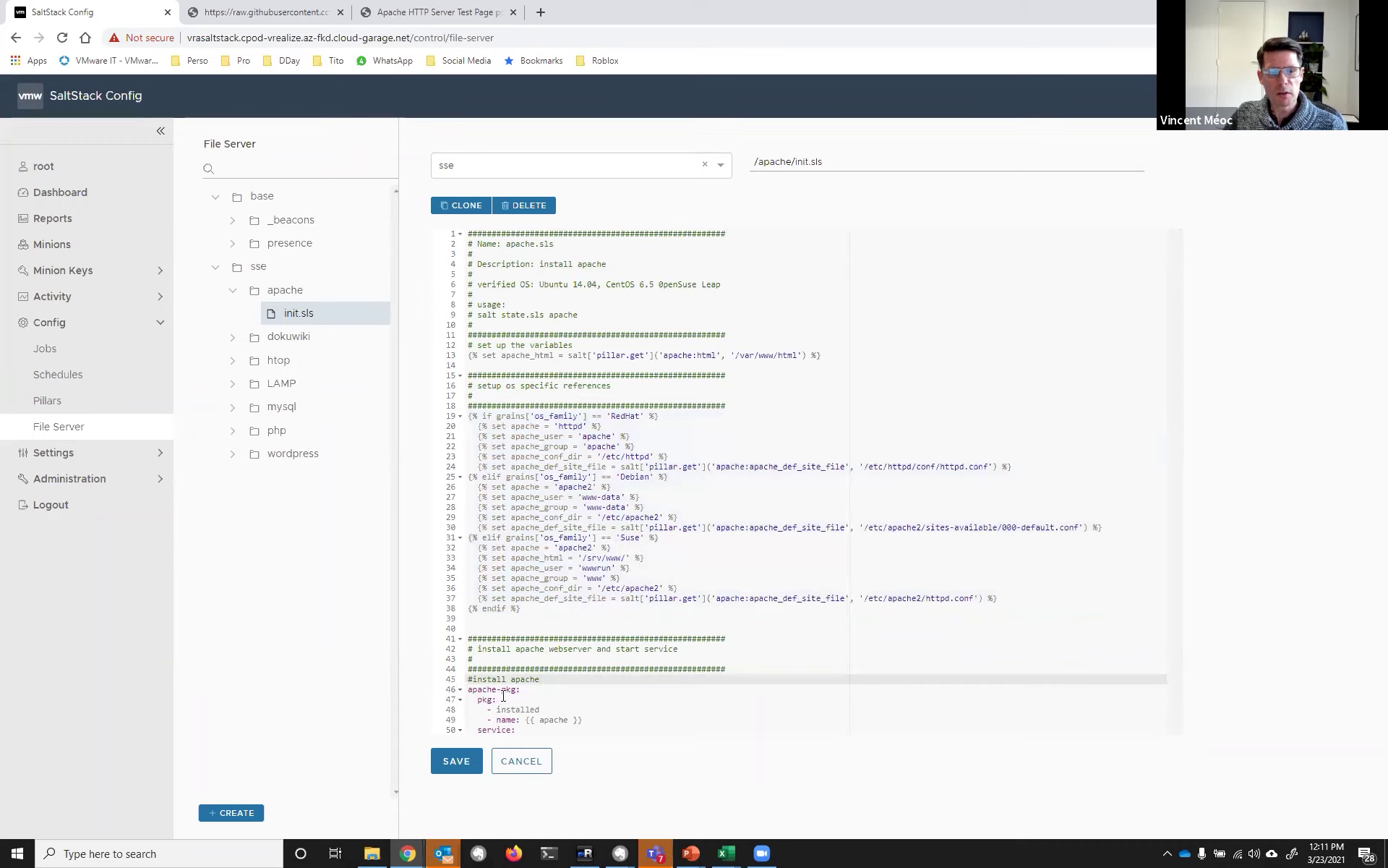
left_click_drag(527, 696, 477, 689)
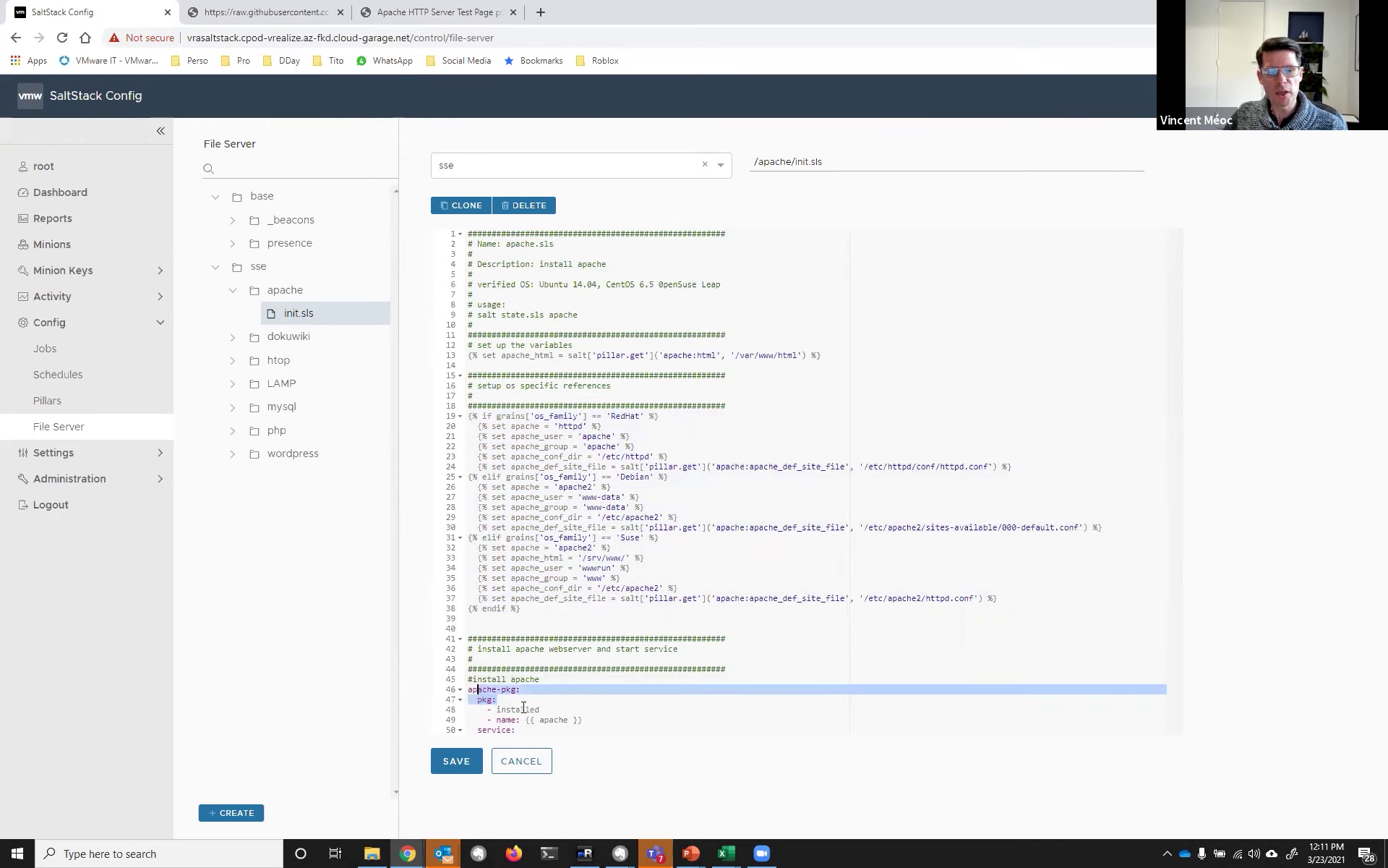
left_click(588, 726)
left_click(589, 721)
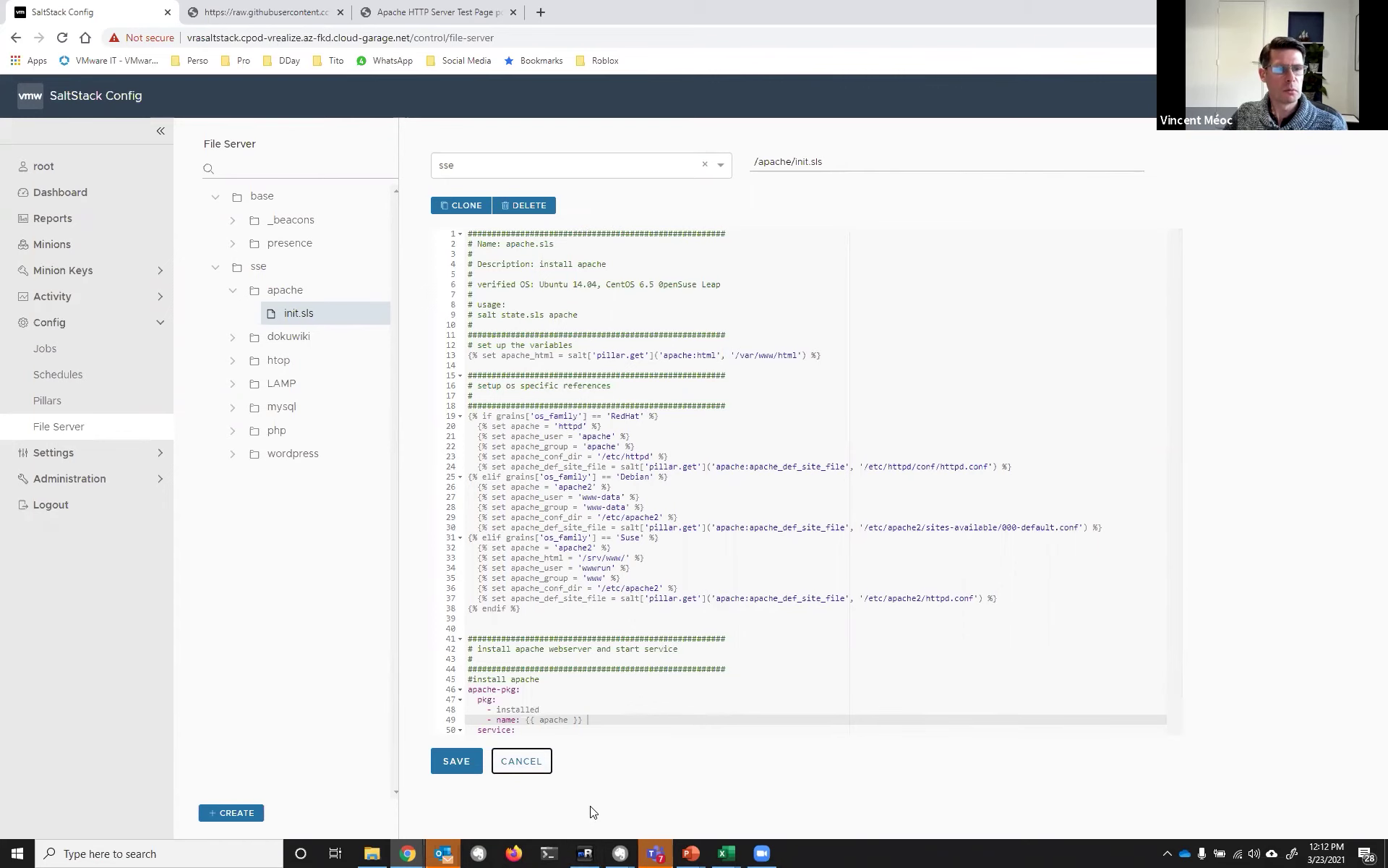
Bring the Salt Master terminal in mRemoteNG to the front
left_click(585, 853)
left_click(500, 584)
left_click(502, 585)
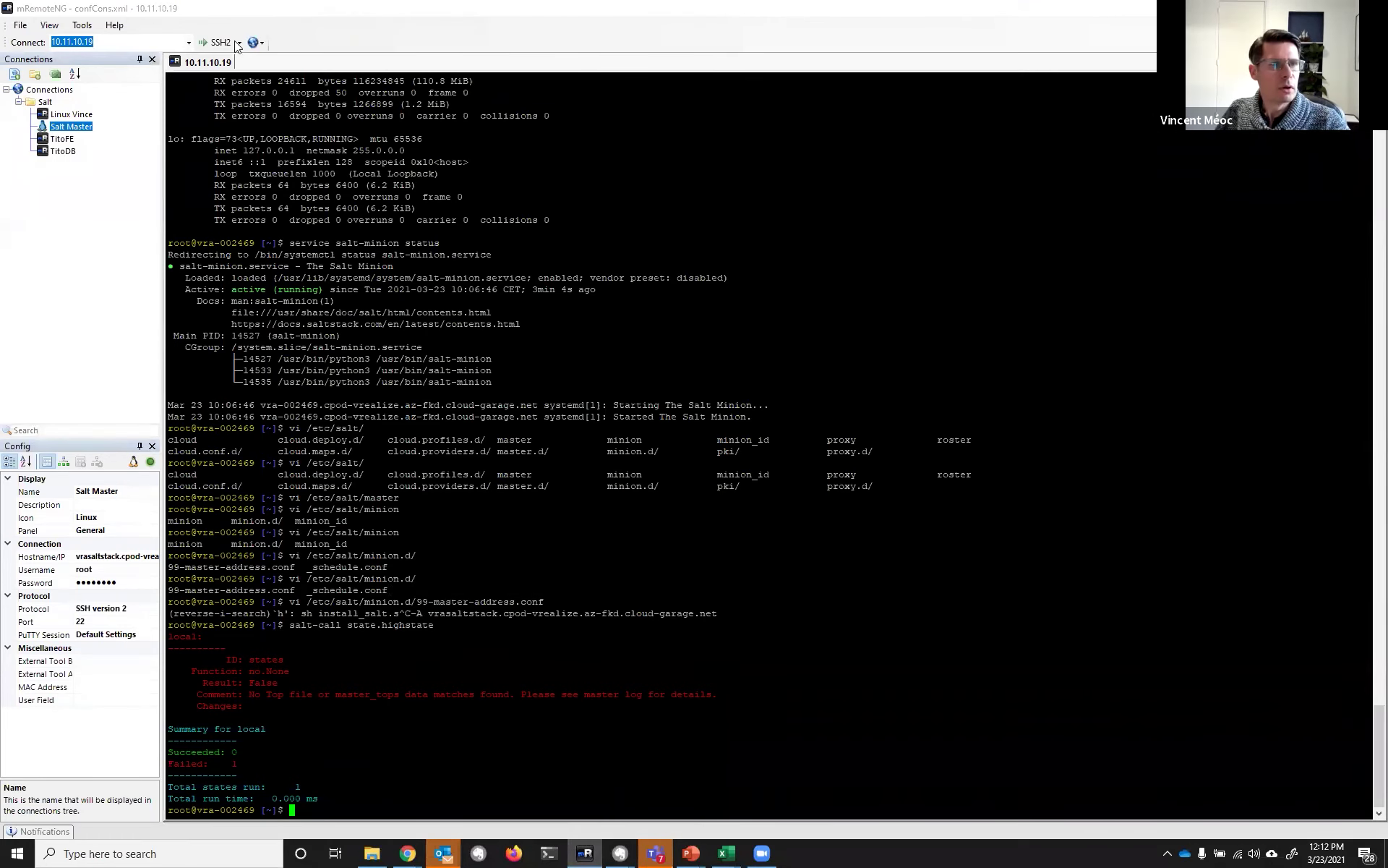
Connect to the Linux machine over SSH and reopen /tmp/salt/nettools.sls in vi
double_click(78, 116)
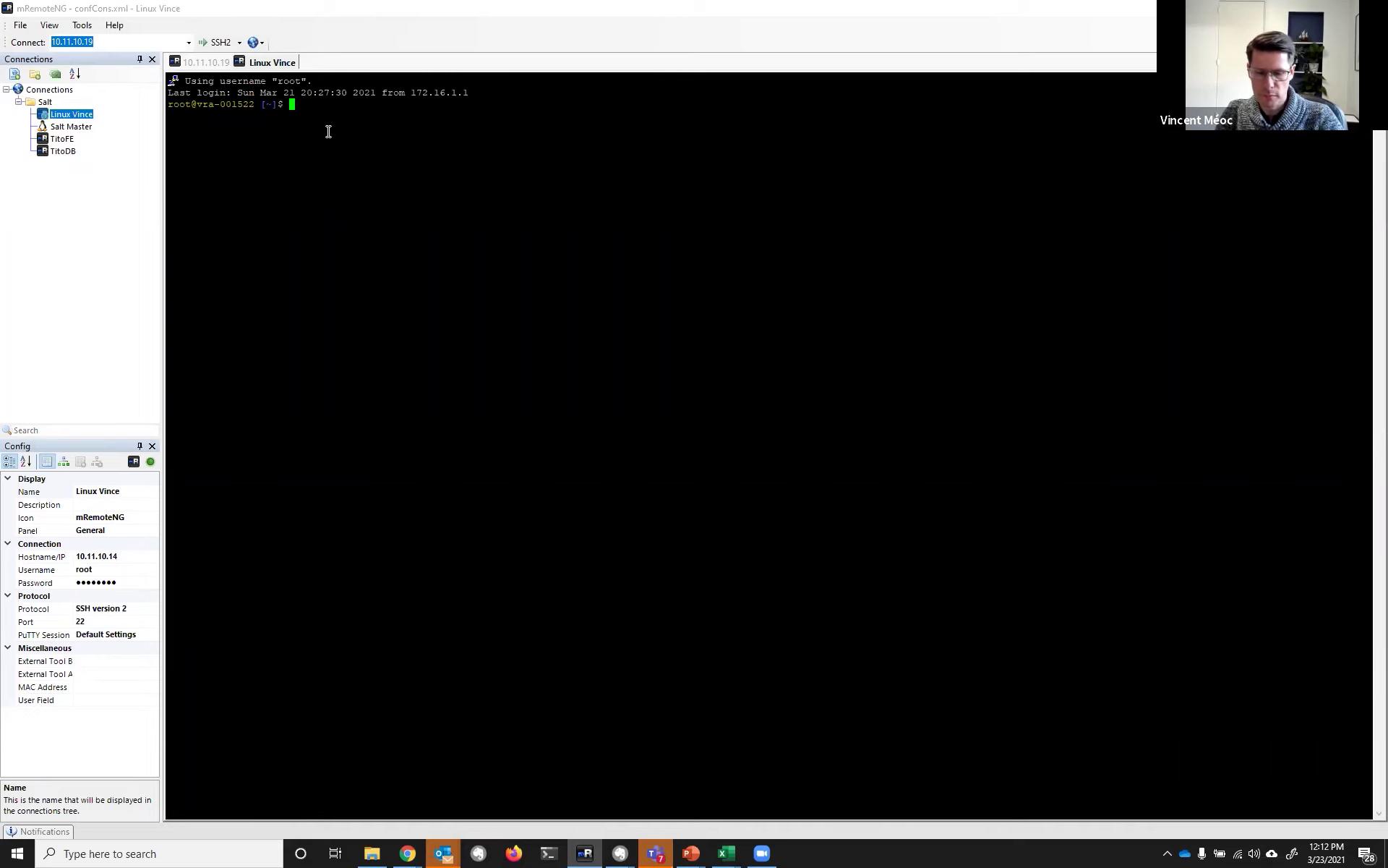
key("ctrl+r")
type("vi /tm")
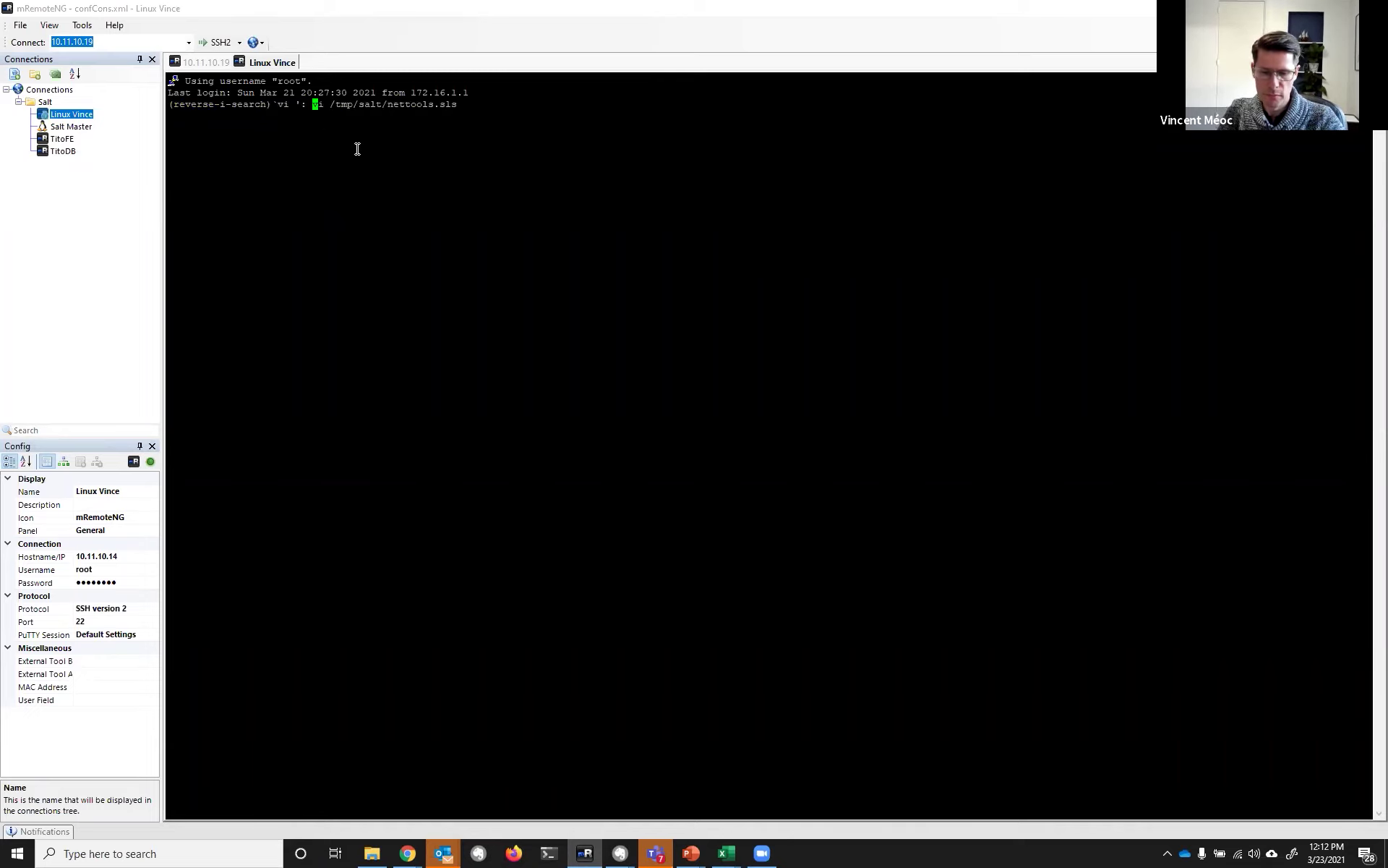
key("Return")
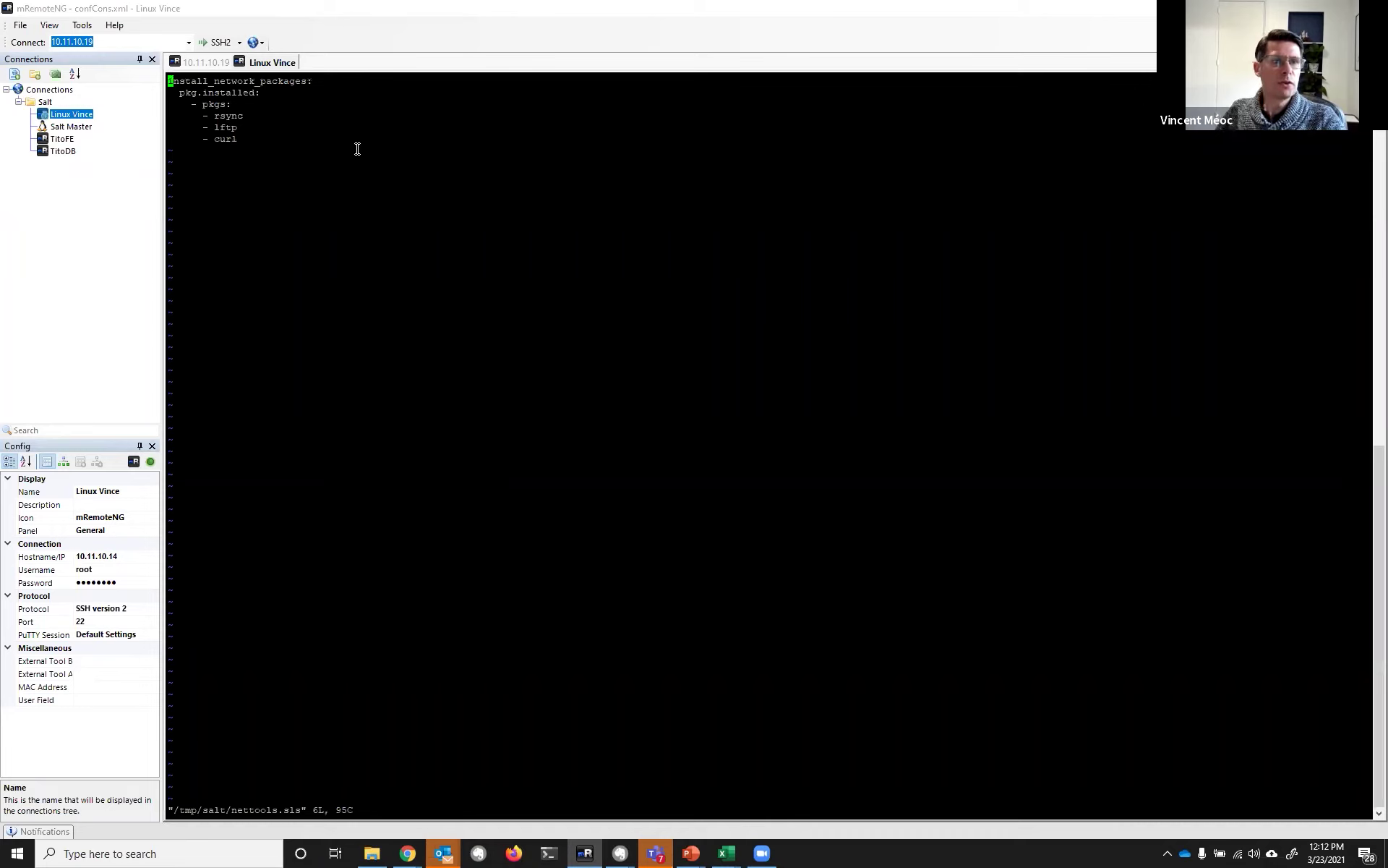
Review the install_network_packages state's rsync, lftp and curl packages, then quit vi
double_click(263, 83)
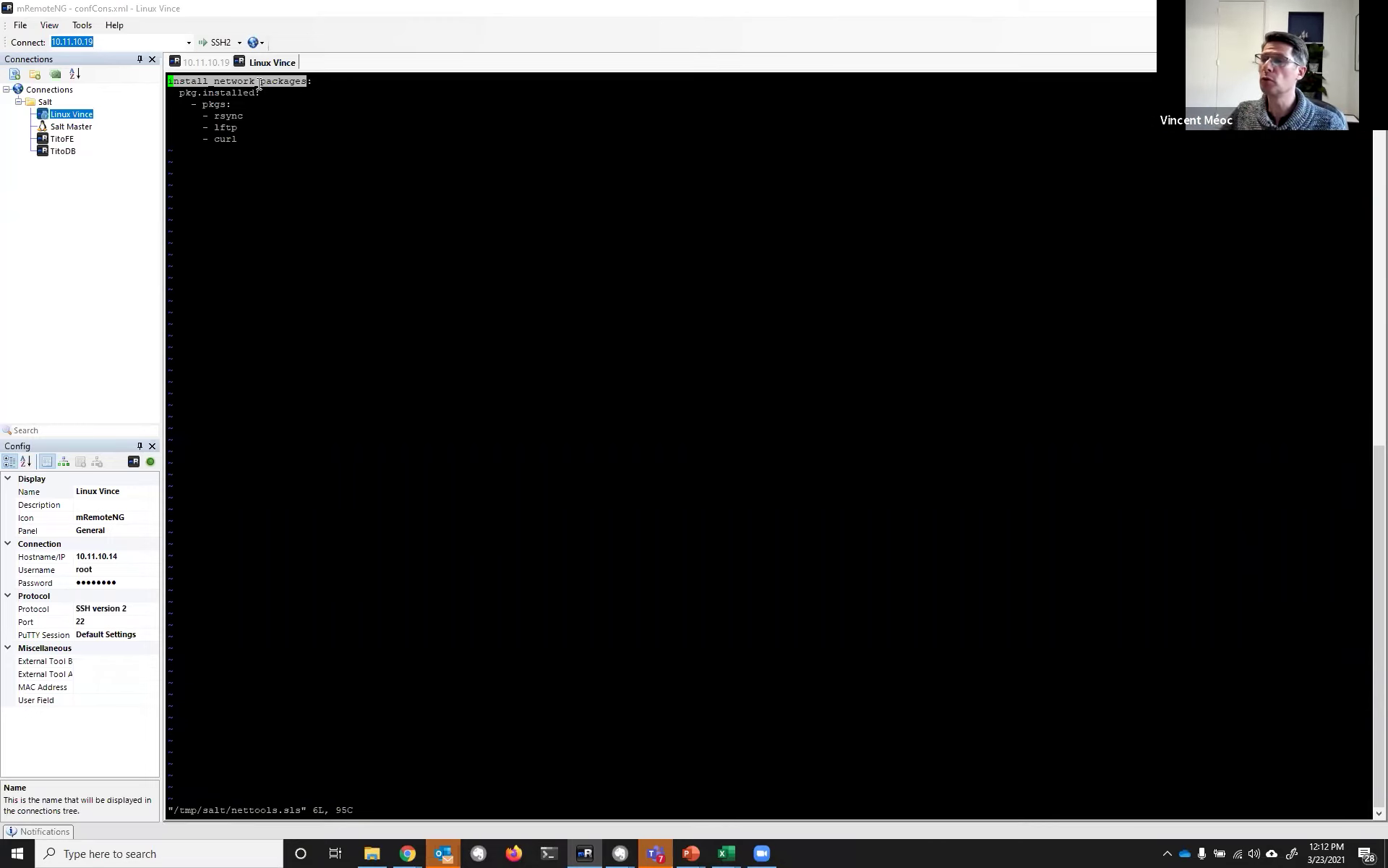
double_click(244, 139)
mouse_move(238, 139)
left_mouse_down()
mouse_move(210, 101)
mouse_move(205, 115)
mouse_move(241, 136)
left_mouse_up()
left_click(225, 117)
left_click(241, 138)
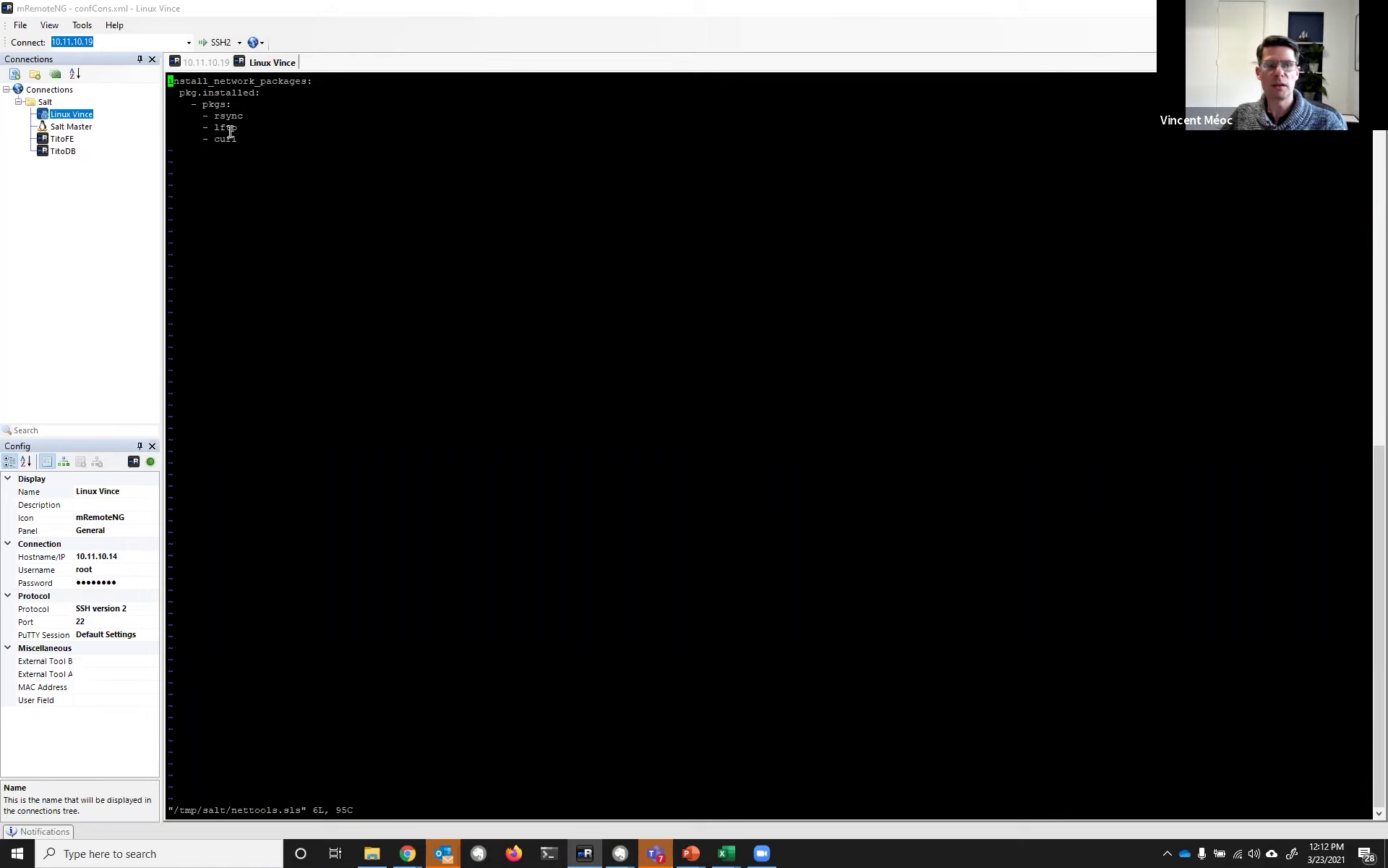
type(":q")
key("Return")
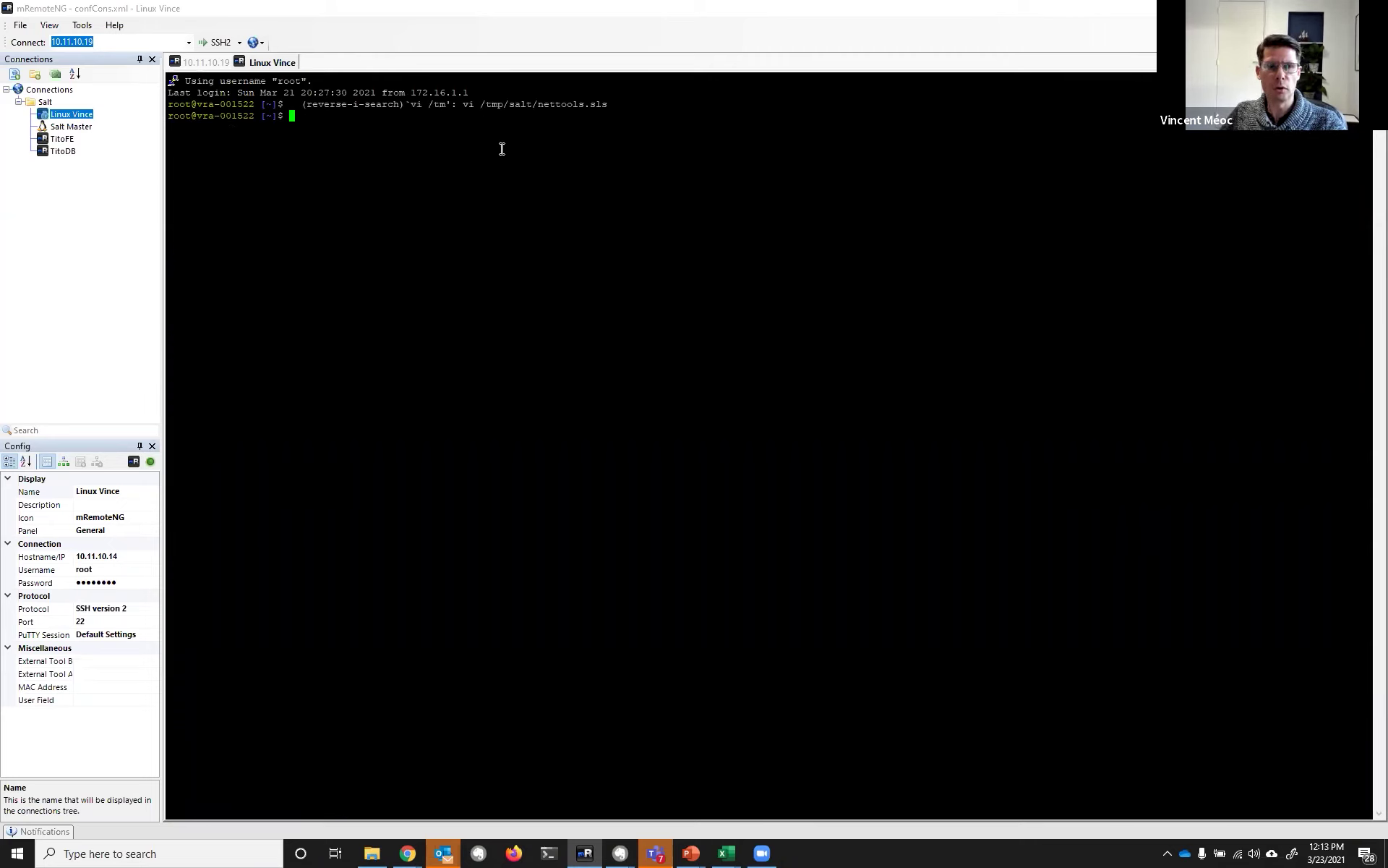
left_click(412, 846)
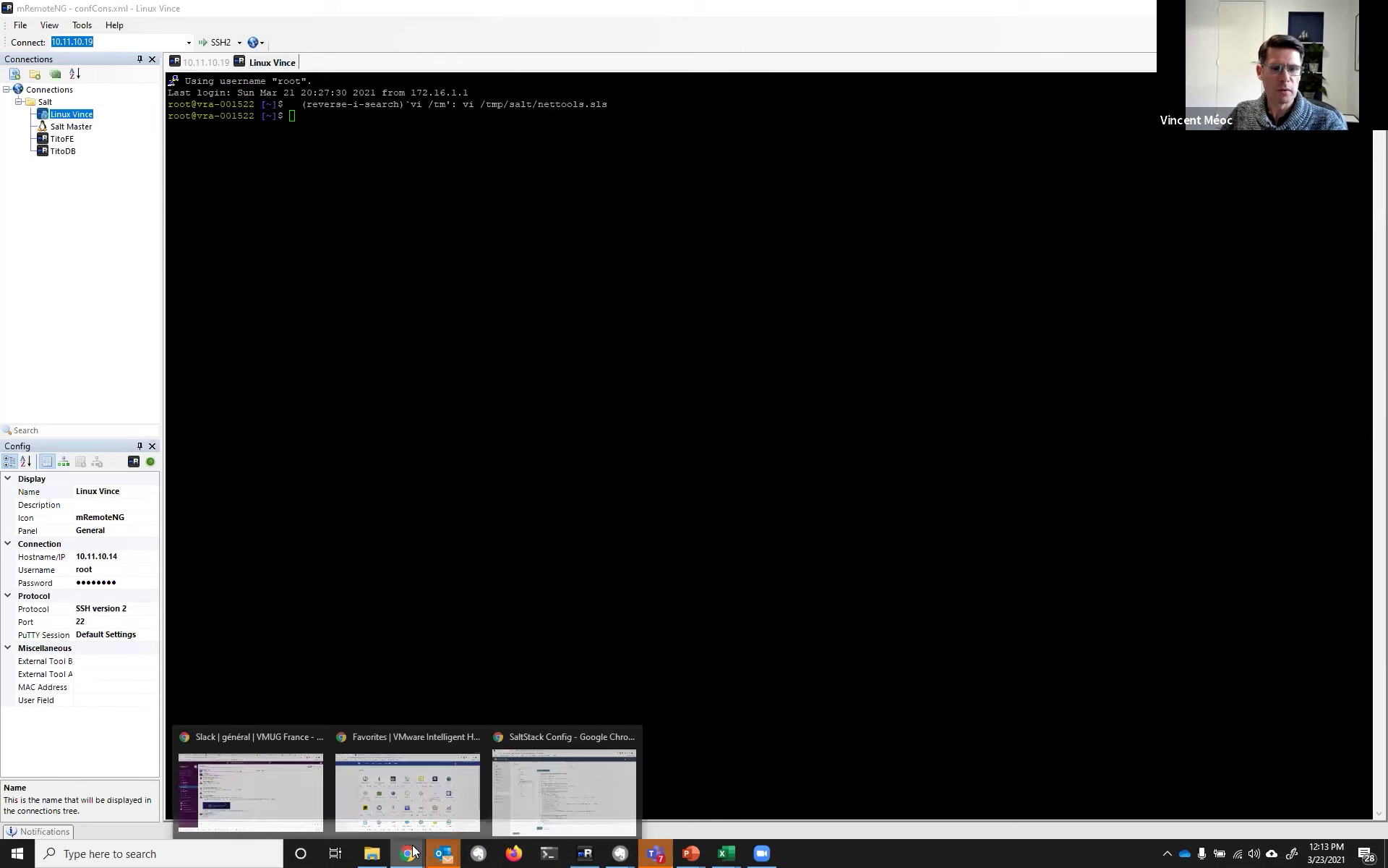
Navigate the Tito repository's Deployment/Salt/titoFE folder to open install.sls
left_click(535, 776)
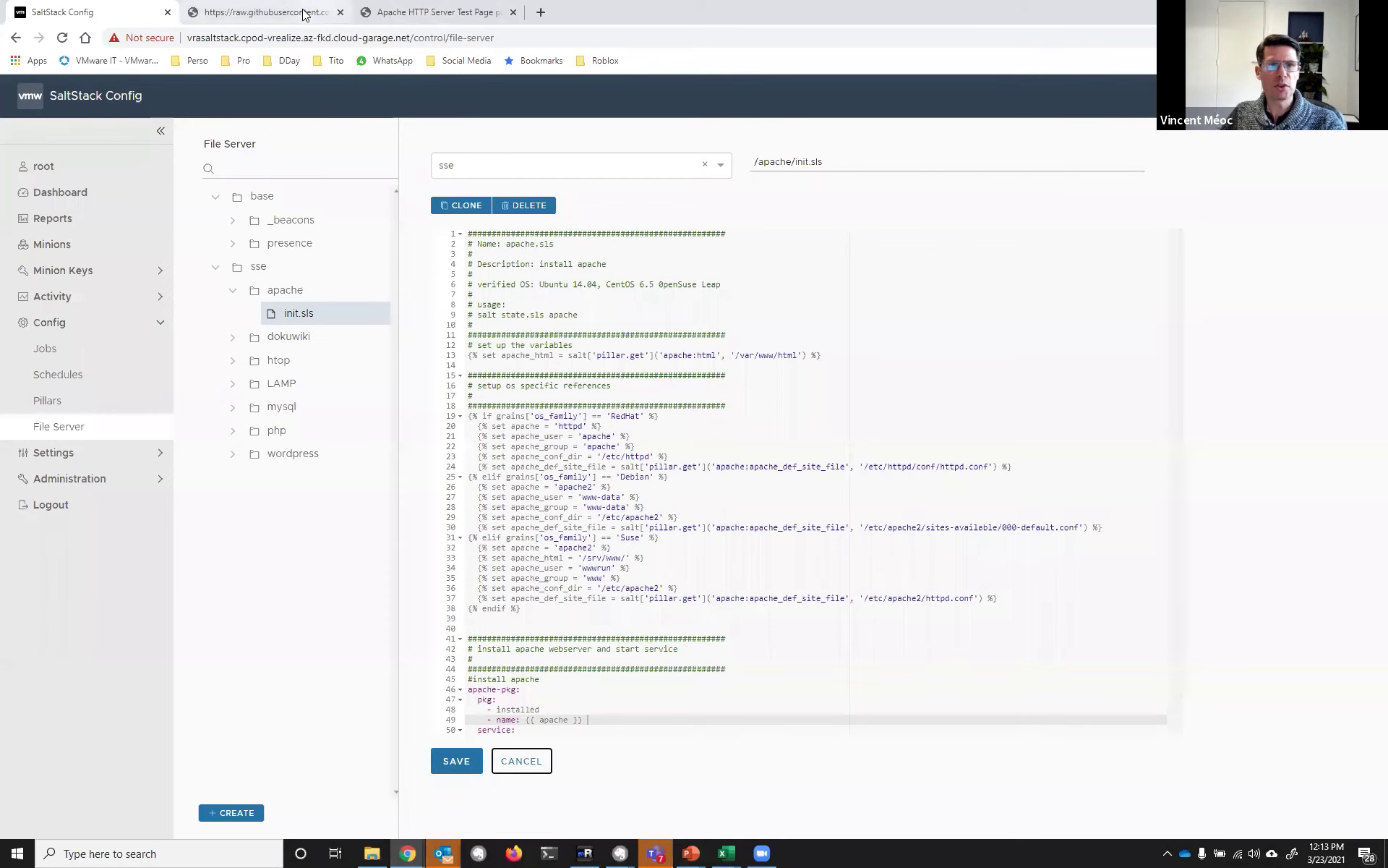
left_click(239, 12)
left_click(16, 38)
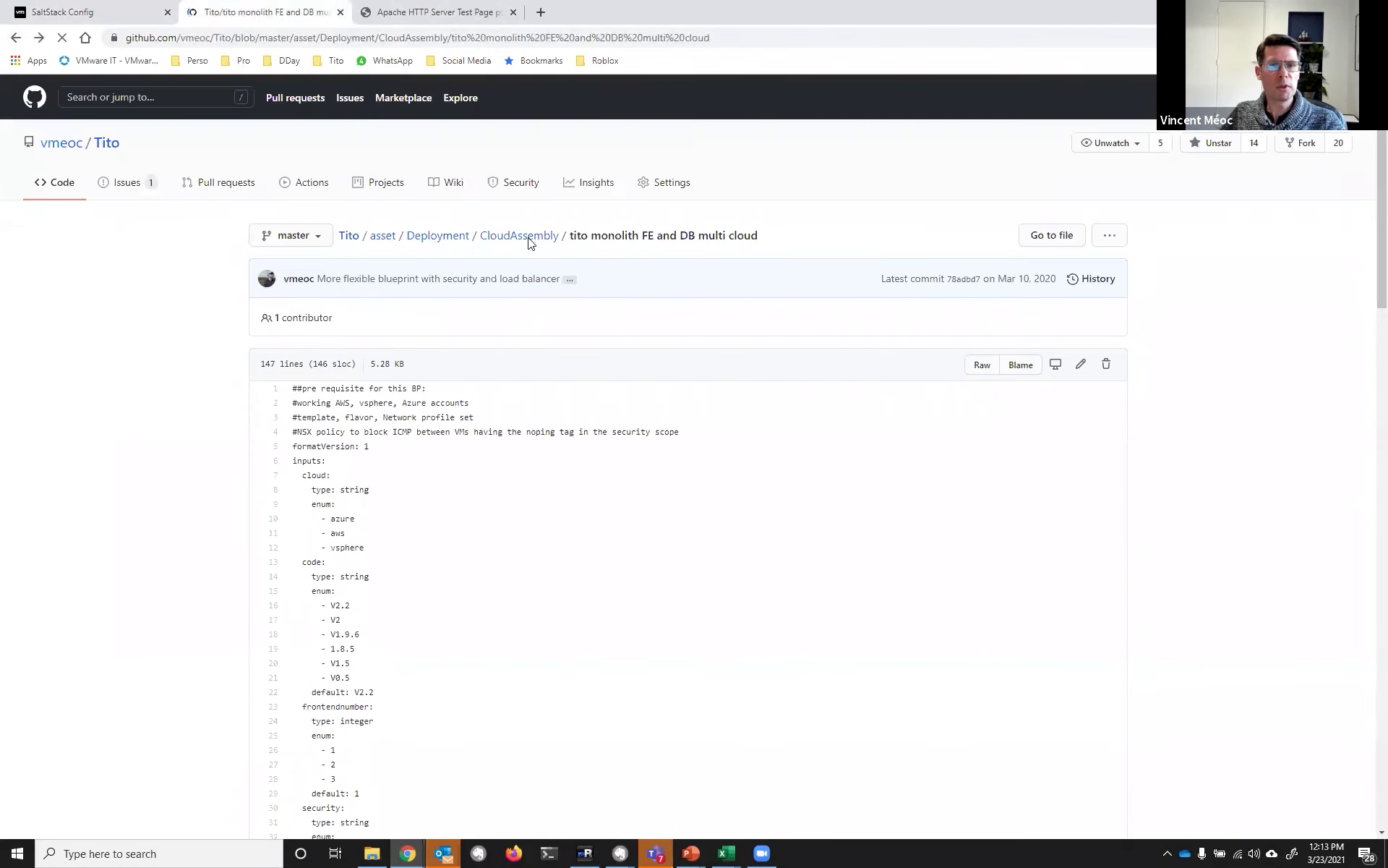
left_click(437, 236)
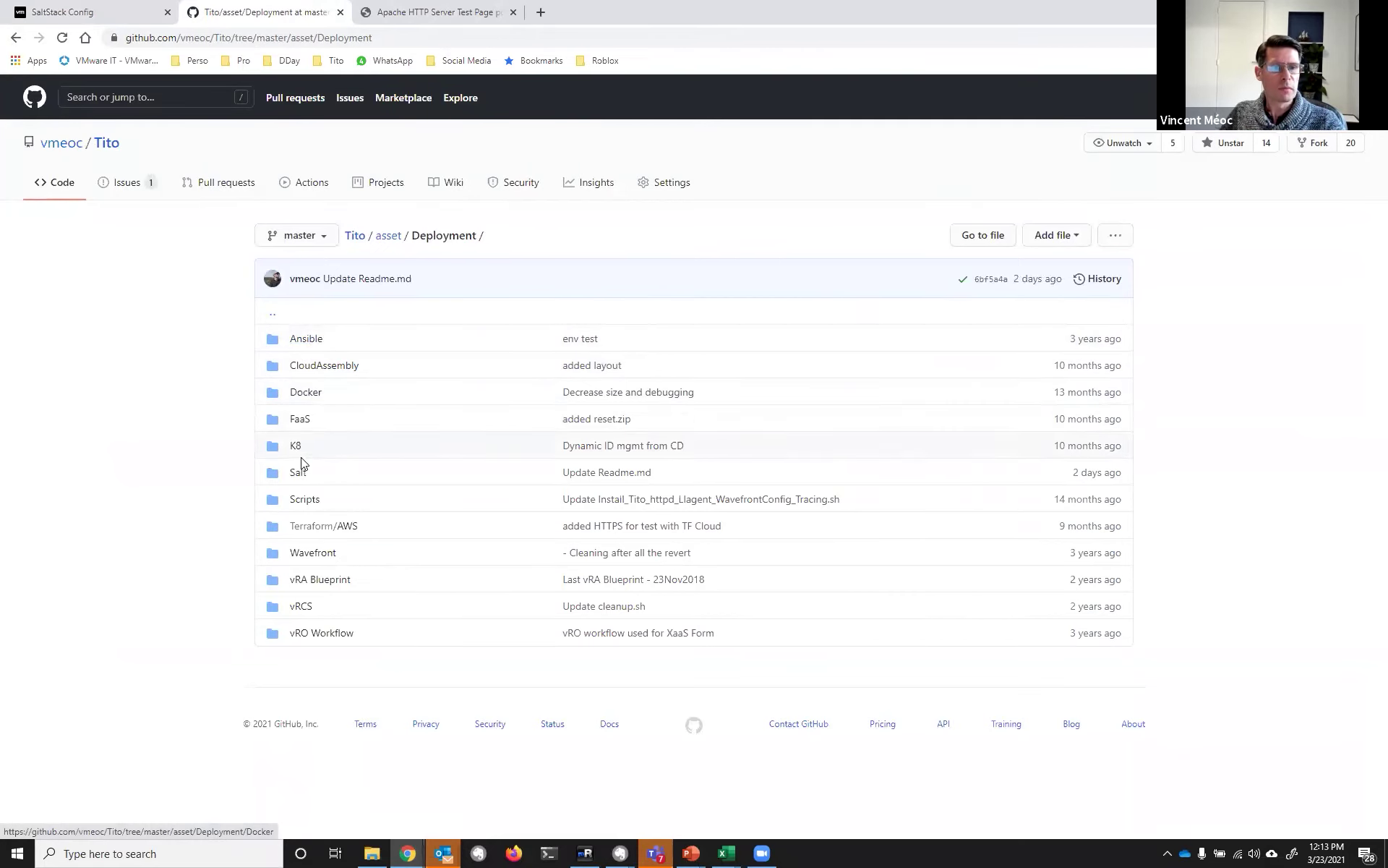
left_click(297, 472)
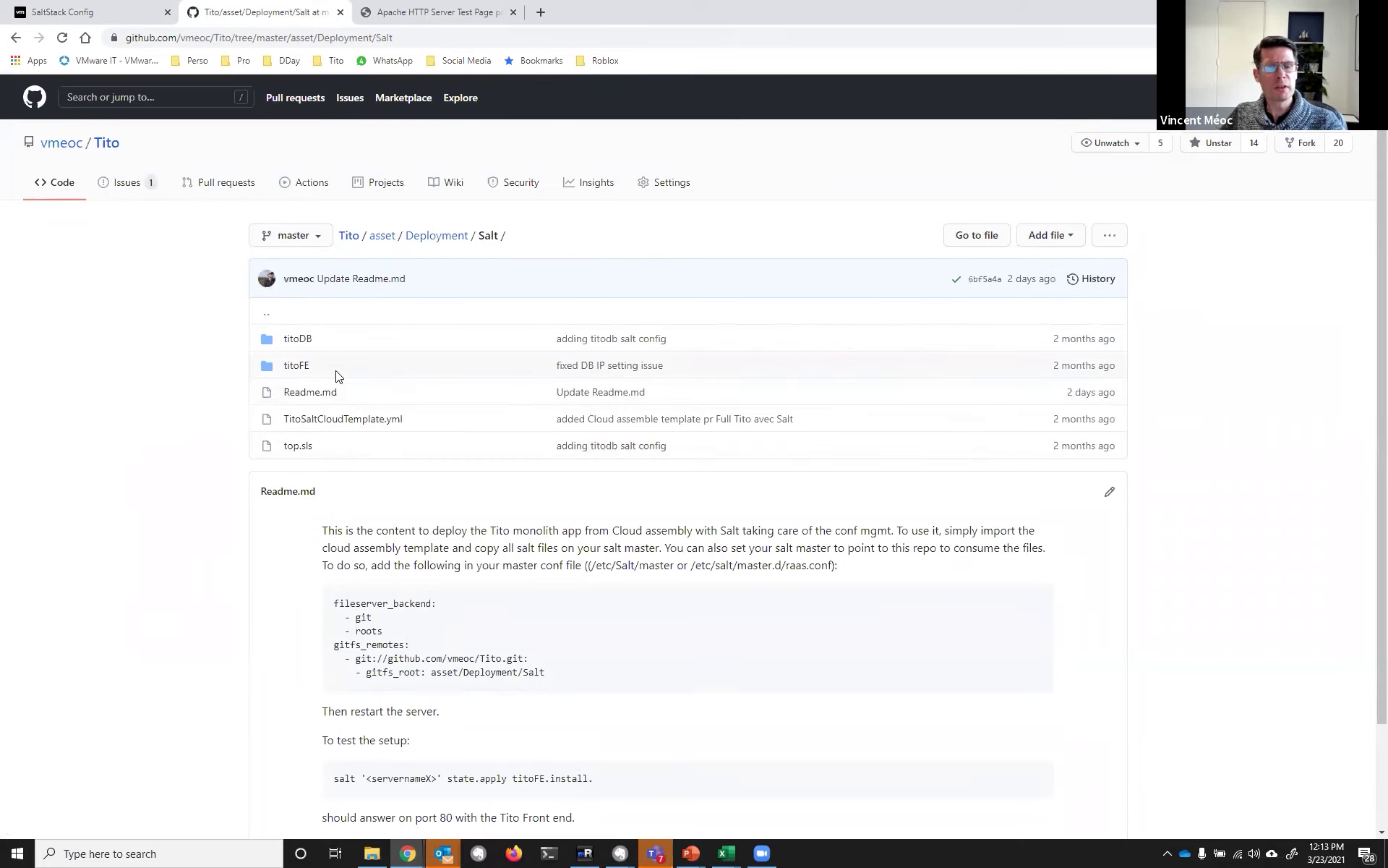
left_click(293, 367)
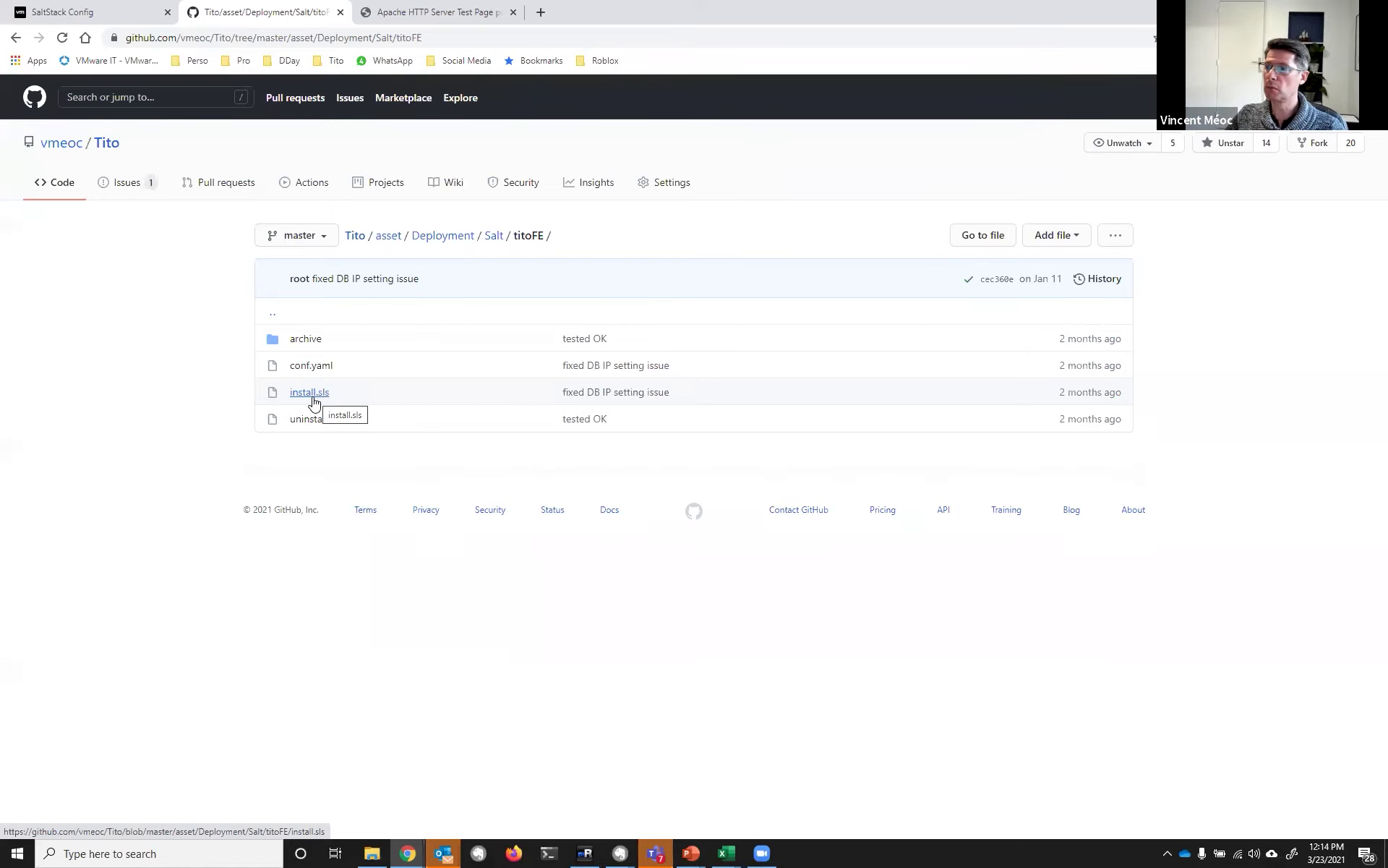
right_click(313, 402)
left_click(311, 394)
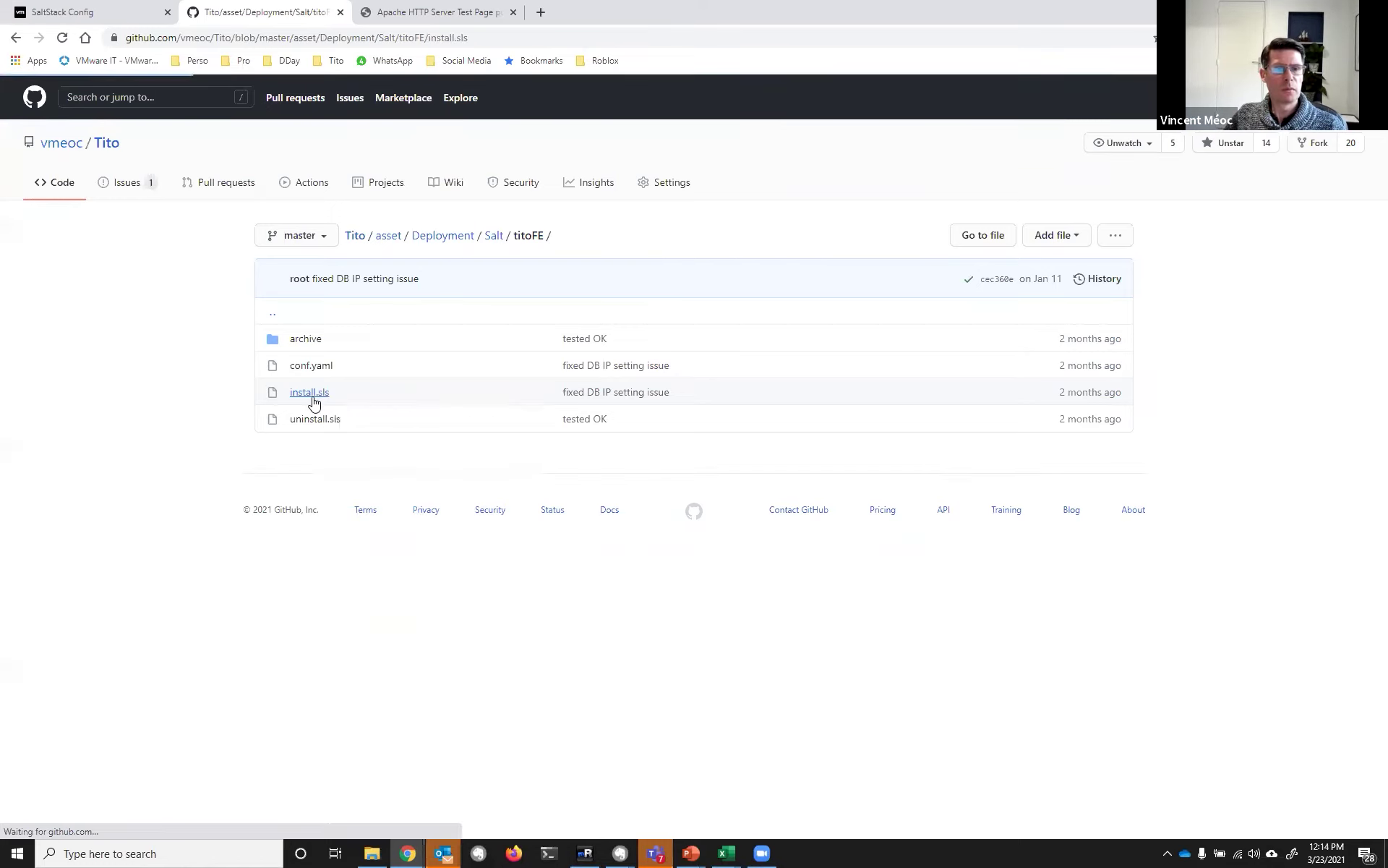
Review the package install block on lines 4–10: git, httpd, php, php-mysql
scroll(377, 457, "down", 4)
scroll(380, 456, "up", 3)
left_click_drag(377, 454, 273, 366)
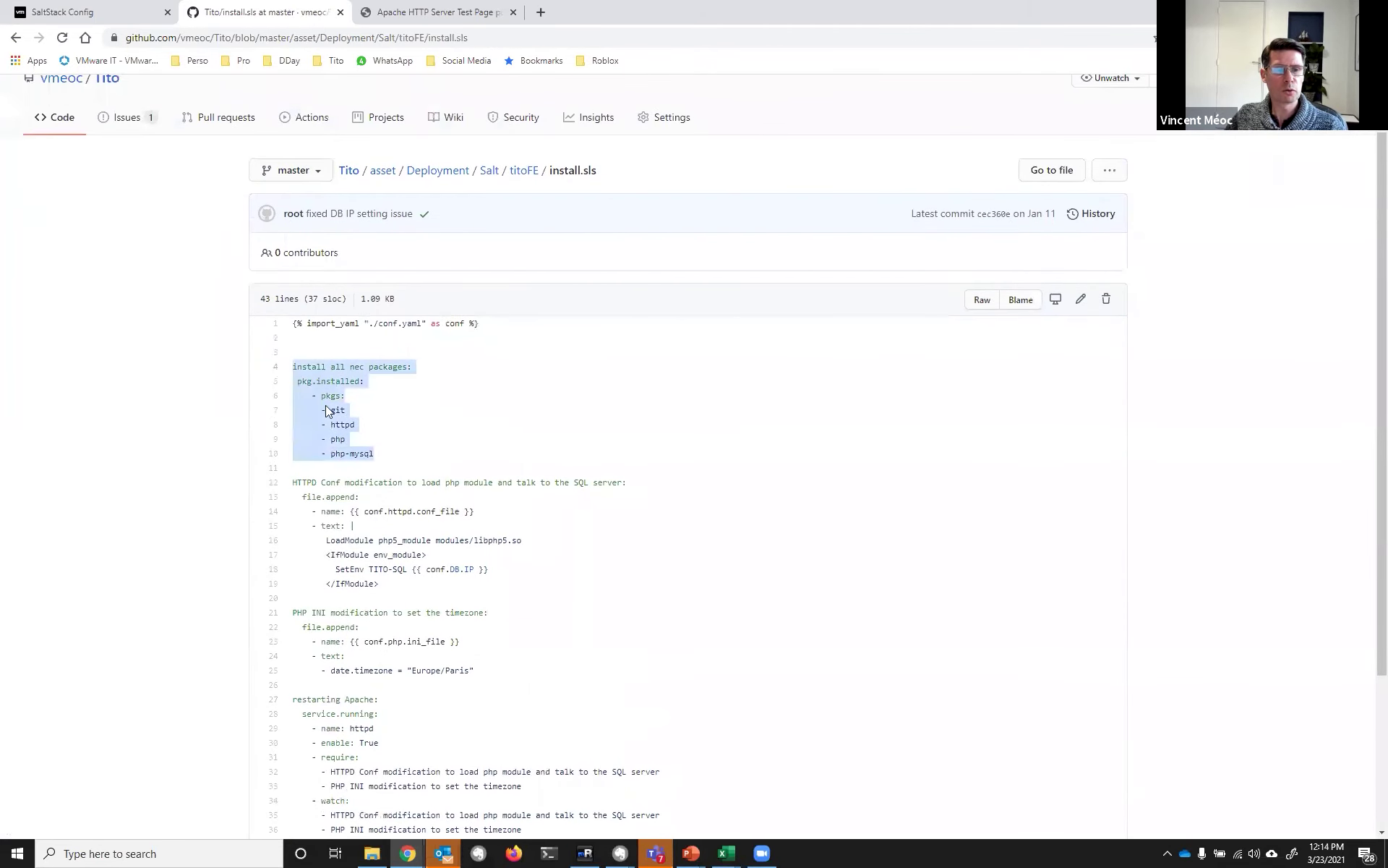
left_click(373, 452)
left_click_drag(373, 453, 292, 368)
left_click(324, 377)
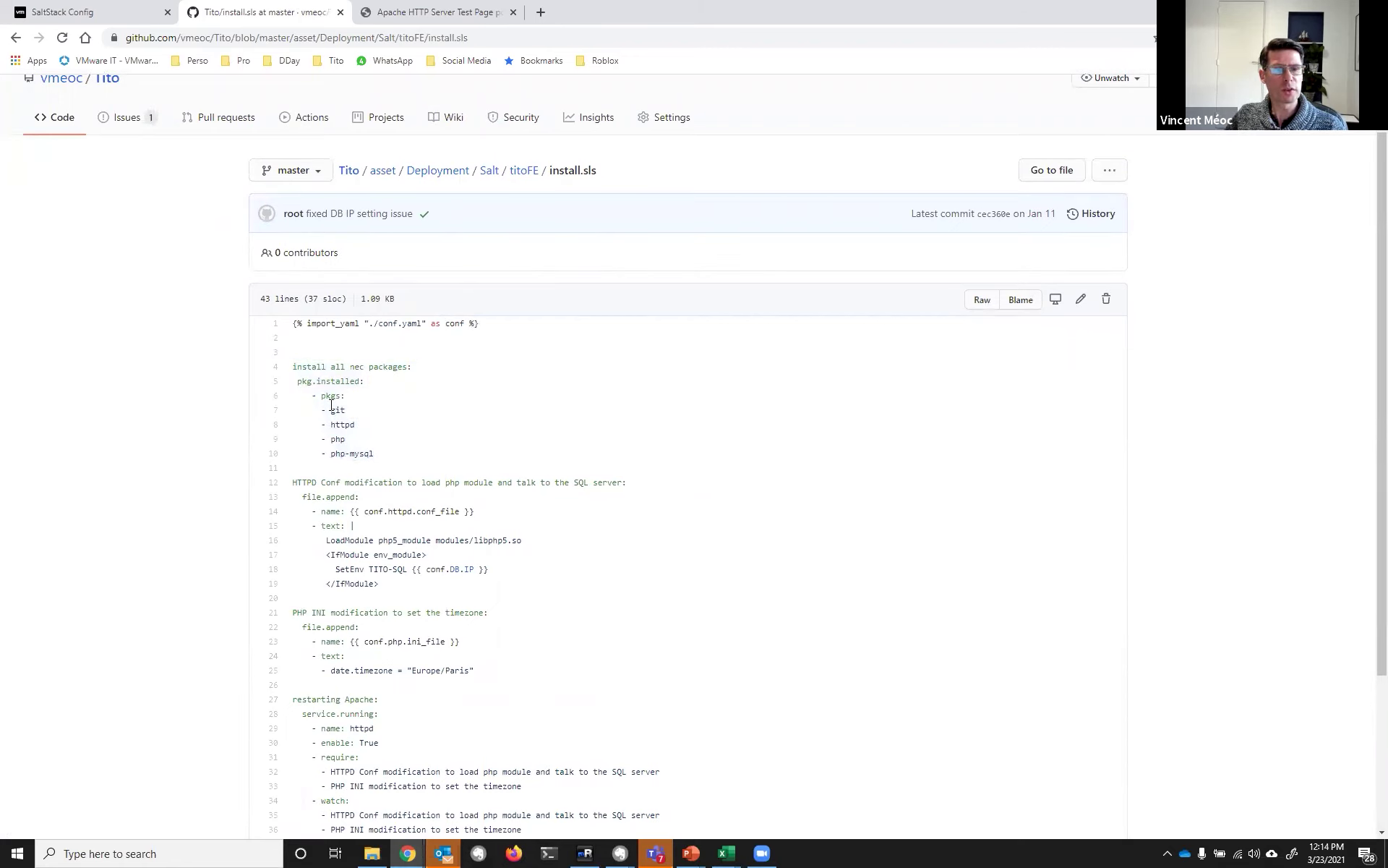
left_click_drag(321, 395, 343, 394)
left_click(345, 395)
left_click_drag(330, 410, 374, 453)
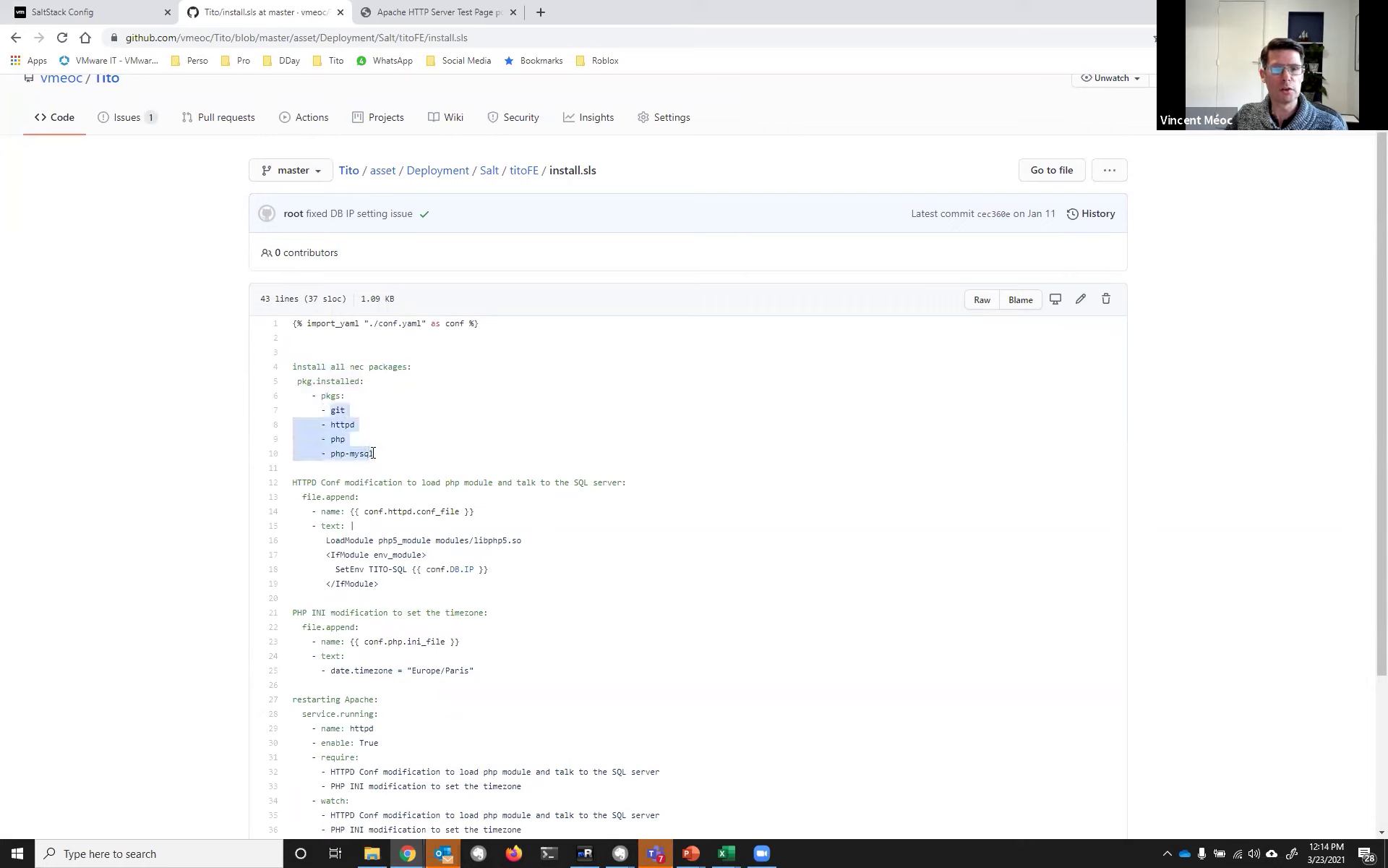
left_click(373, 453)
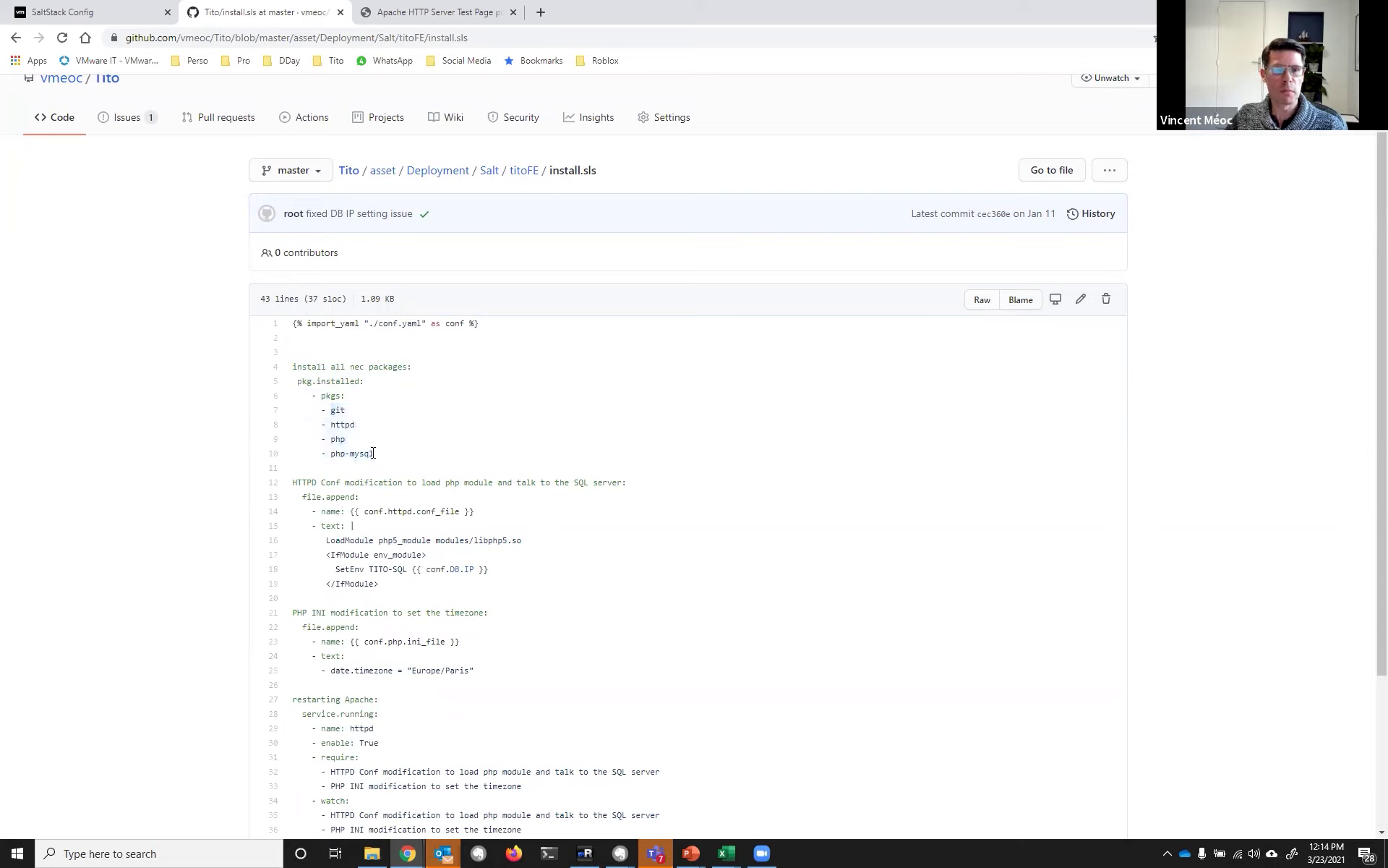
Review the HTTPD conf file.append edits, LoadModule lines 16–19 and date.timezone setting
triple_click(328, 482)
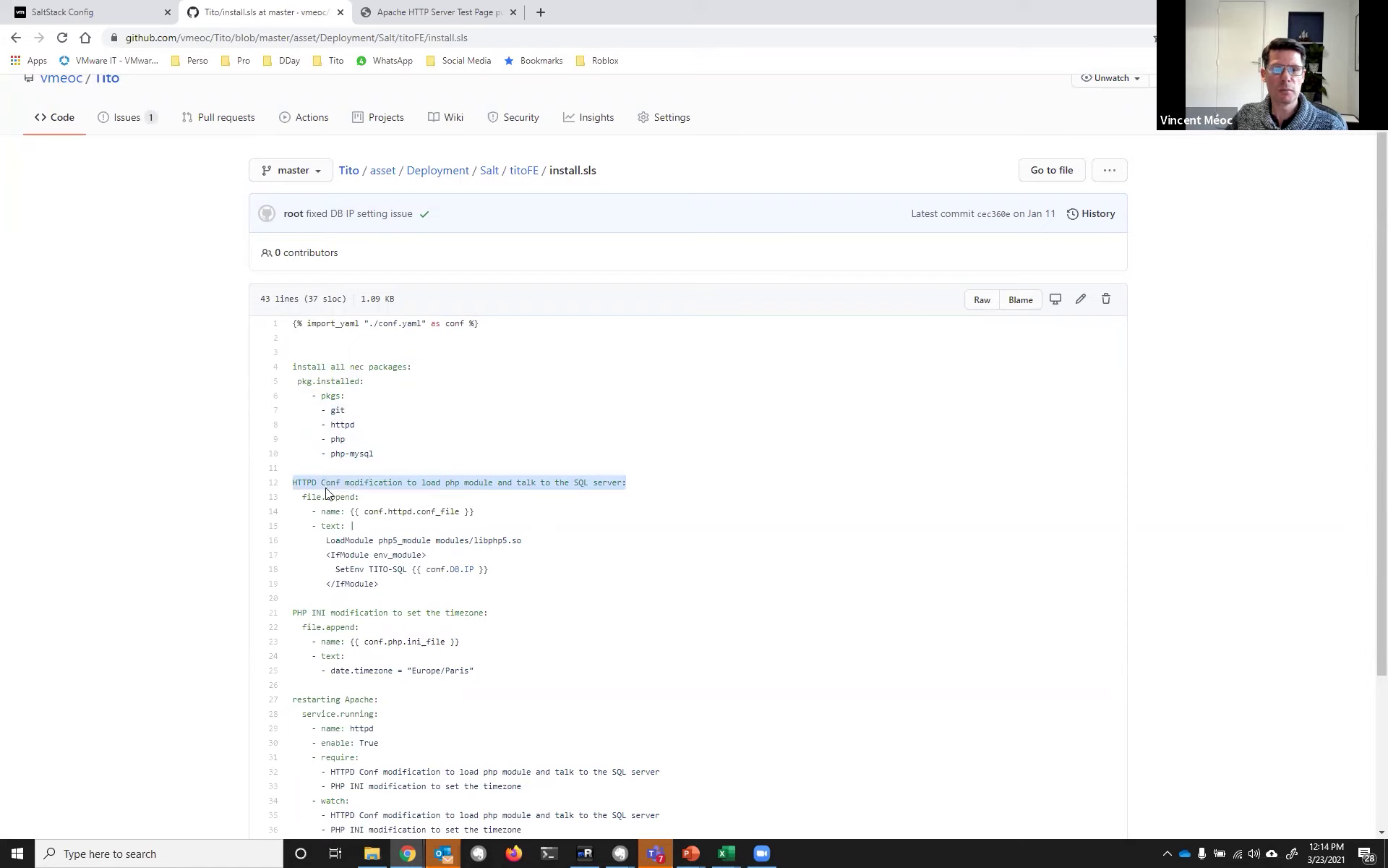
double_click(334, 497)
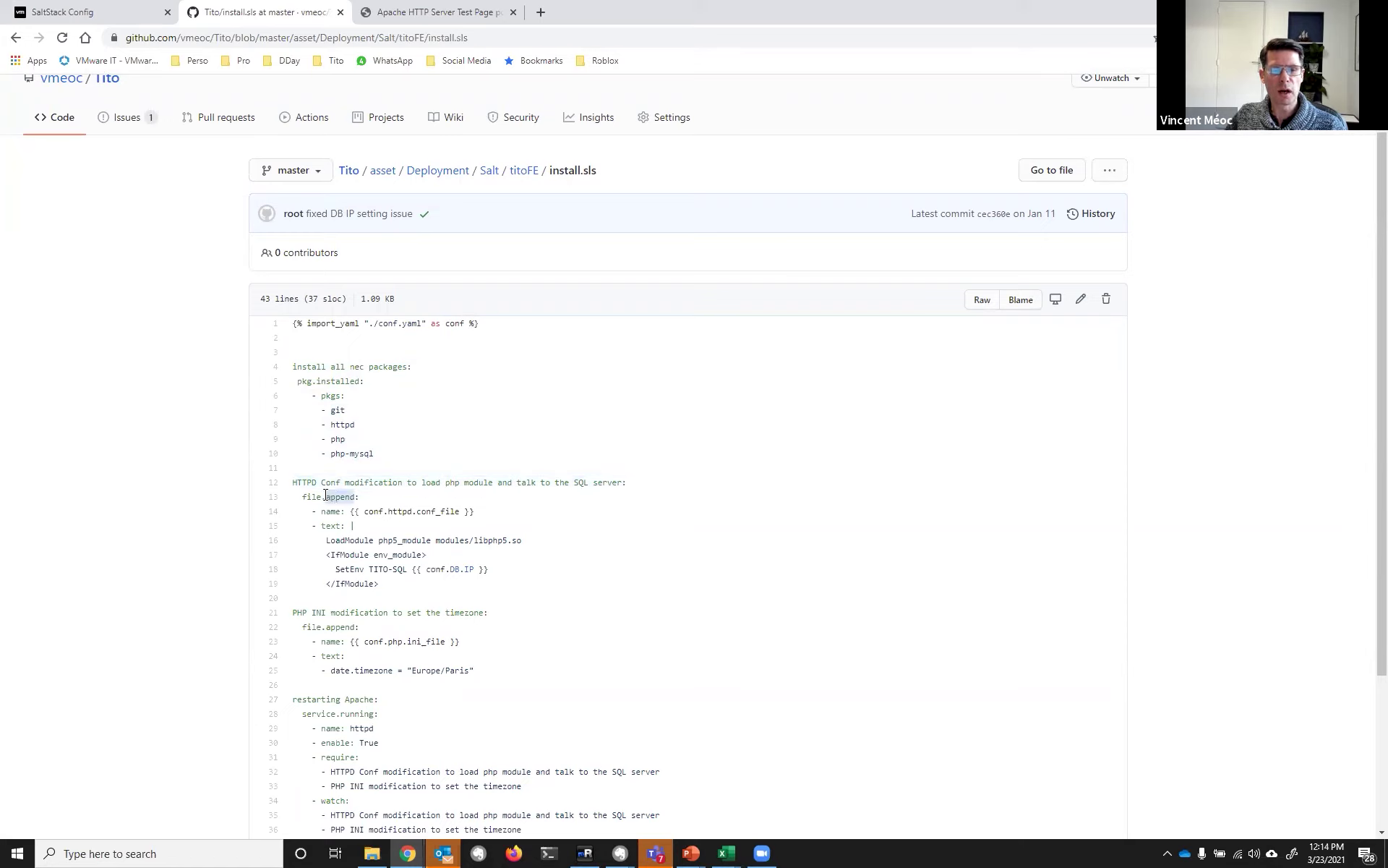
left_click_drag(302, 497, 353, 494)
left_click(342, 509)
left_click_drag(325, 539, 477, 597)
scroll(450, 613, "down", 2)
left_click(367, 514)
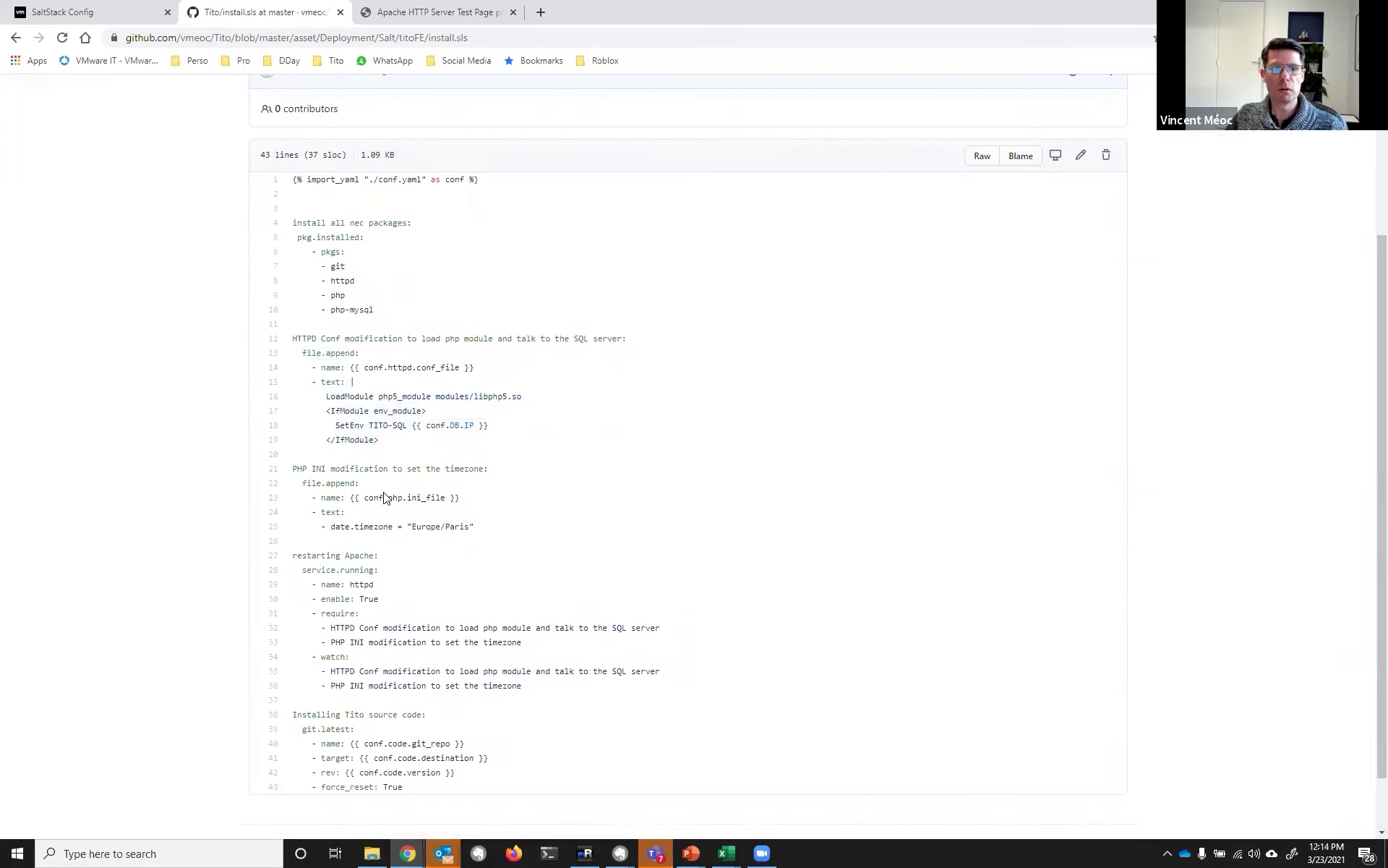
left_click_drag(475, 527, 329, 526)
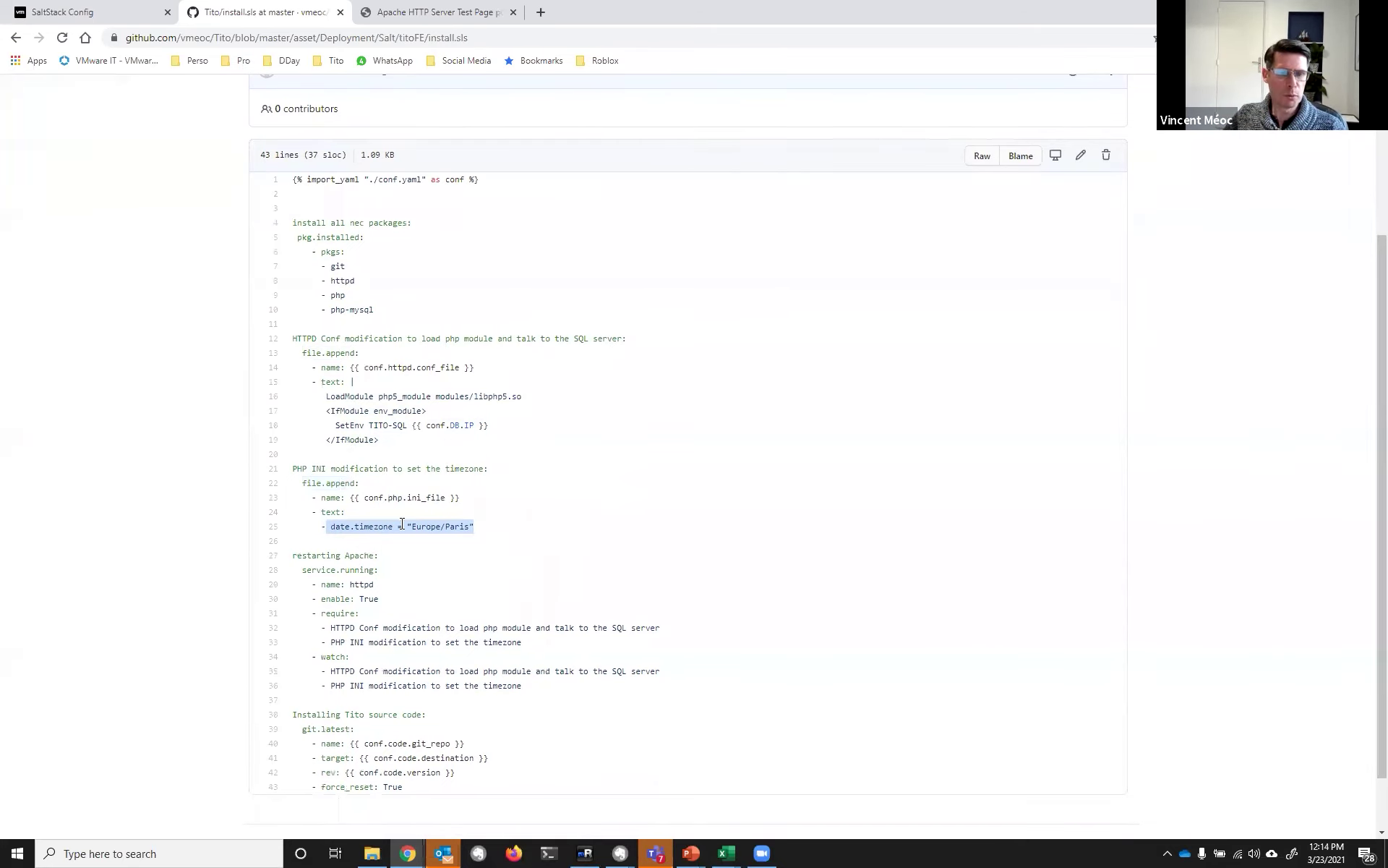
Review the restarting Apache state's HTTPD watch and the git.latest checkout on line 39
scroll(362, 489, "down", 1)
left_click_drag(386, 493, 312, 488)
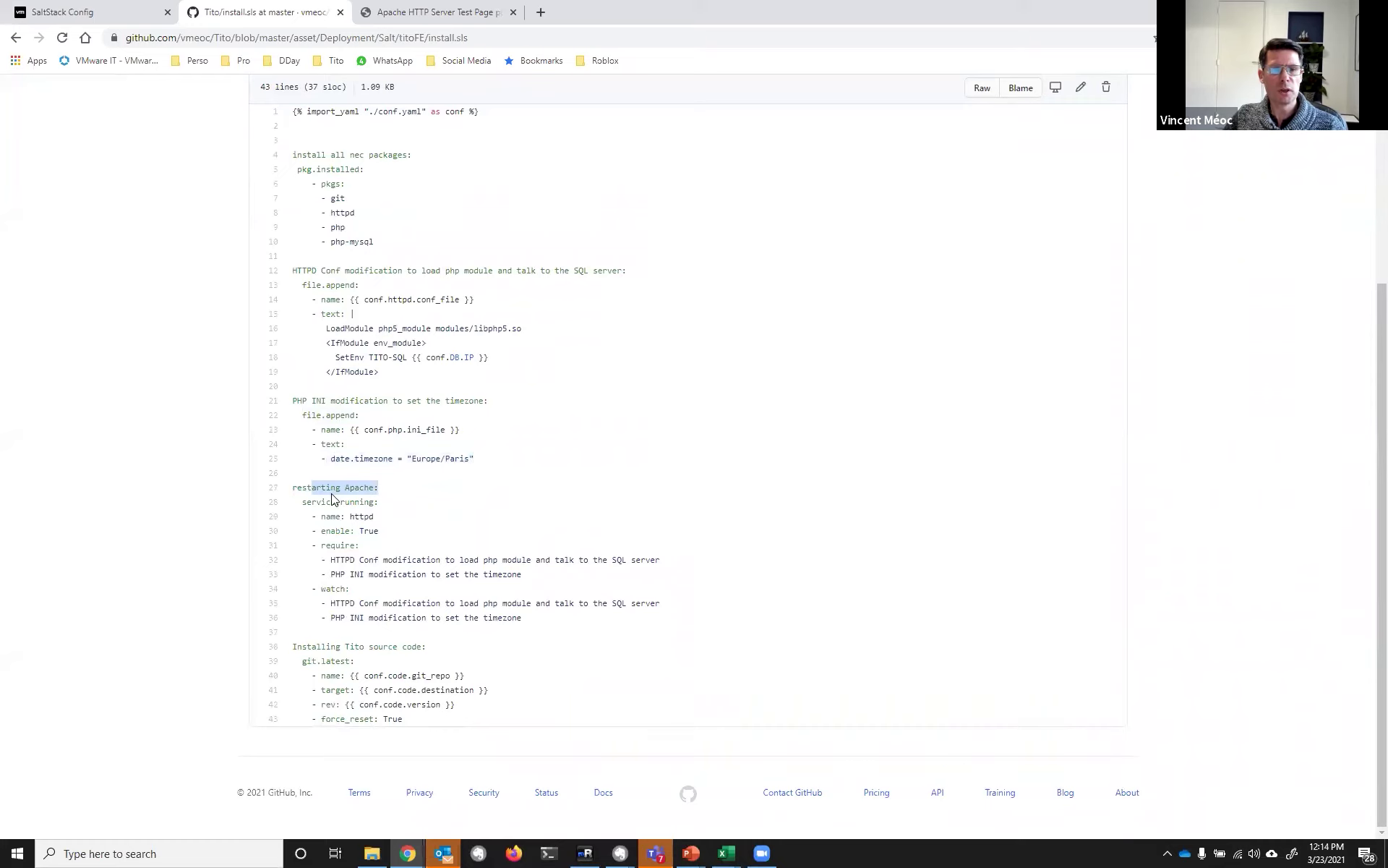
left_click_drag(330, 604, 375, 604)
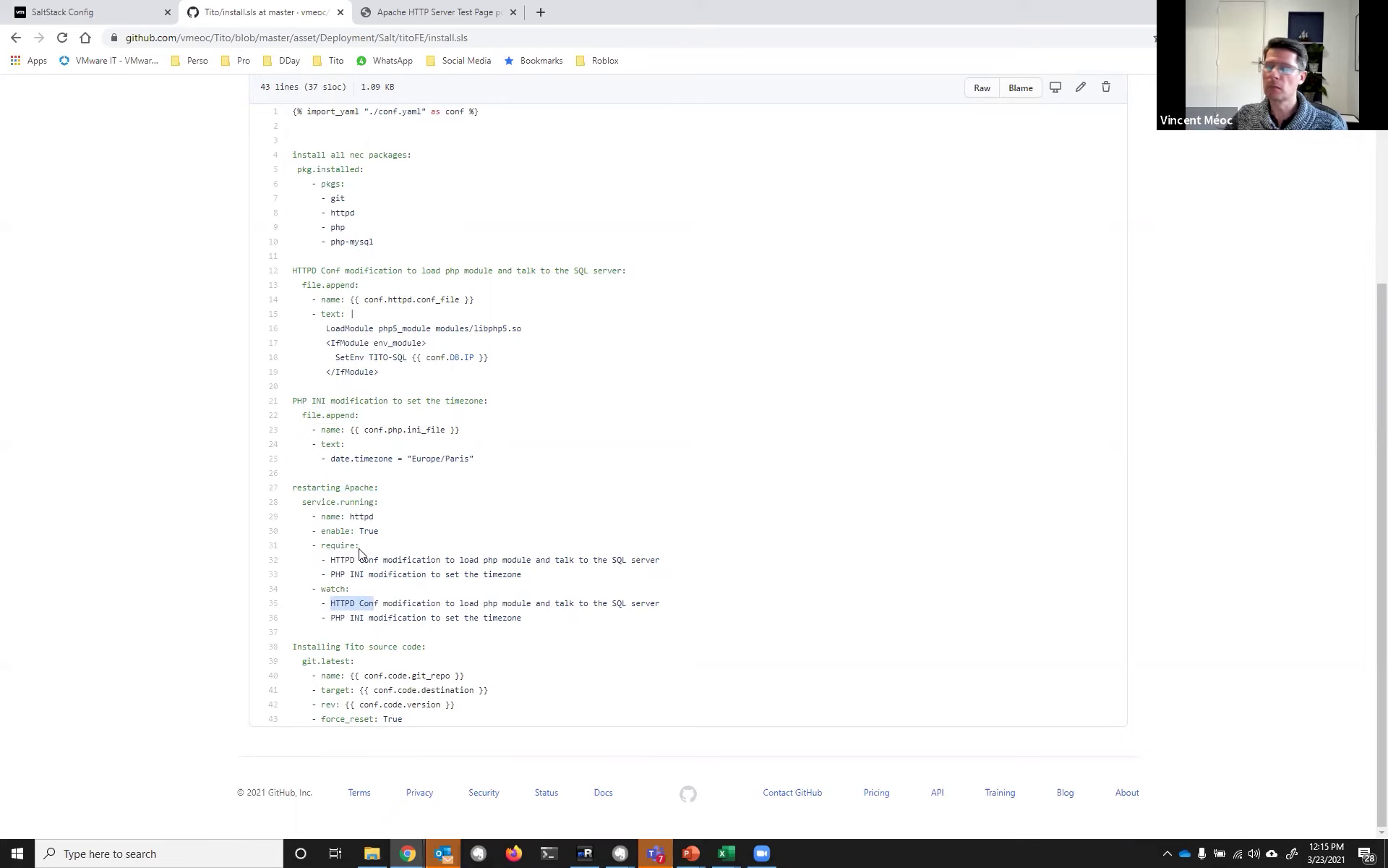
left_click(354, 664)
left_click_drag(354, 664, 342, 656)
left_click(334, 656)
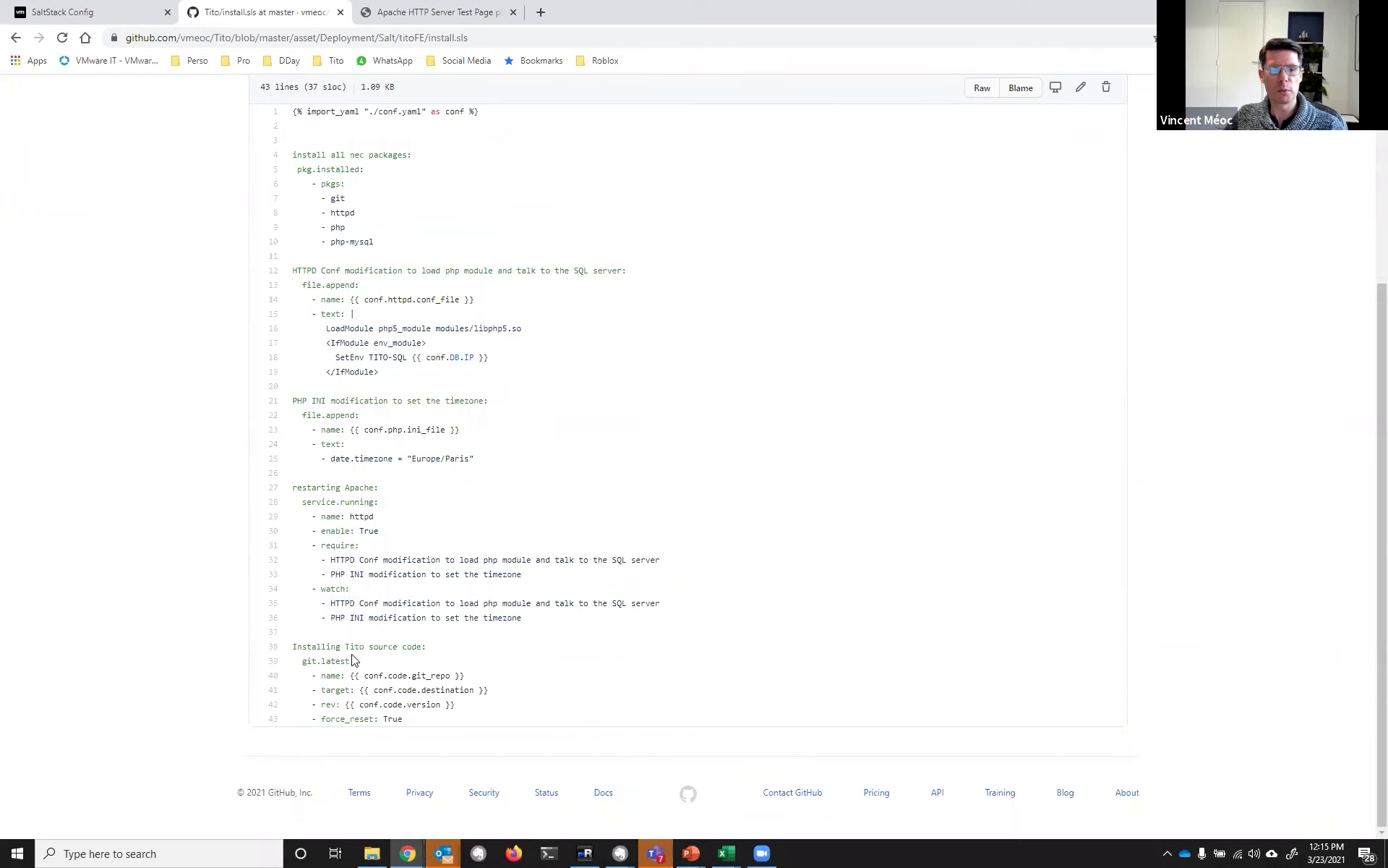
left_click_drag(302, 662, 340, 663)
left_click(343, 663)
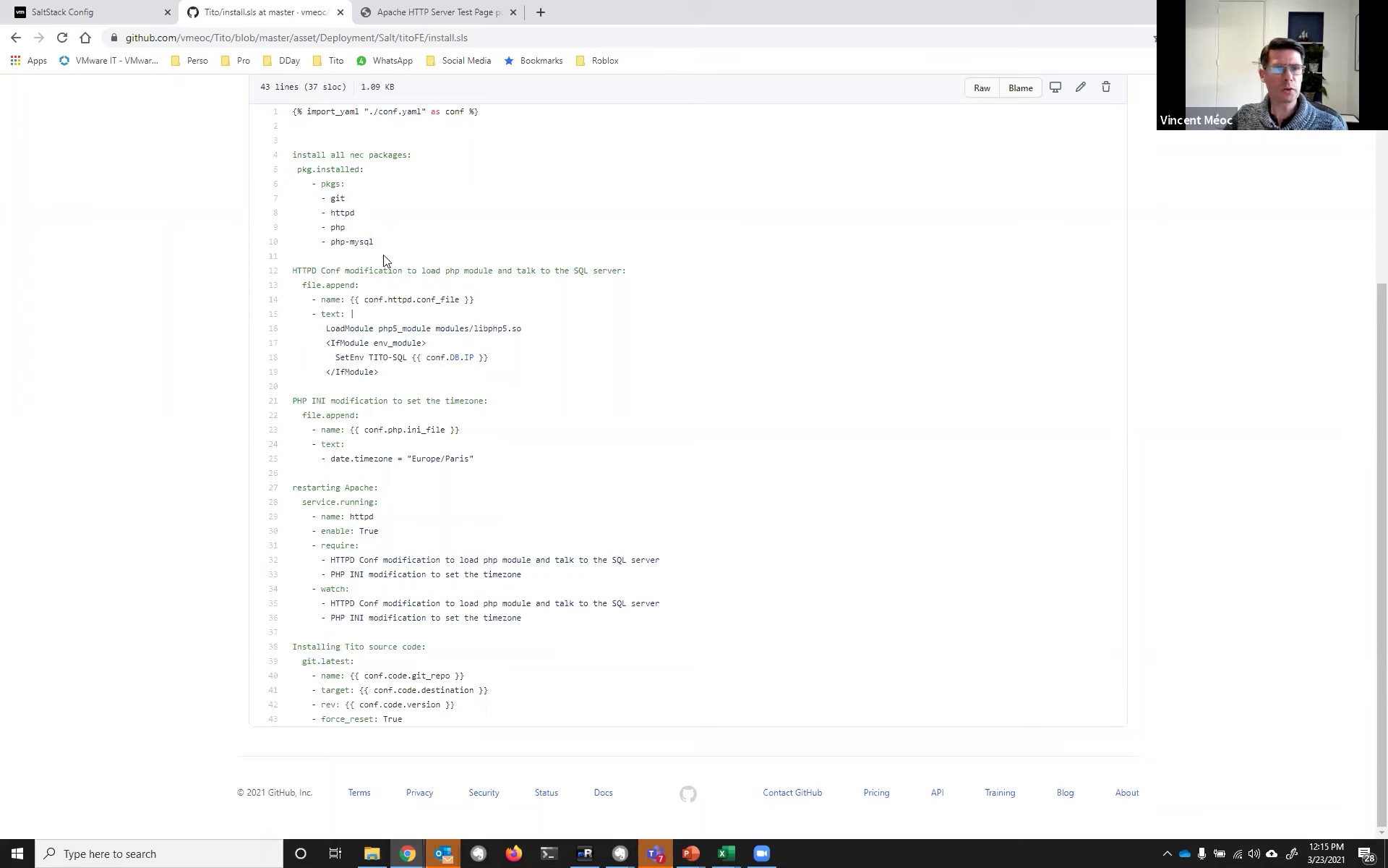
left_click(585, 853)
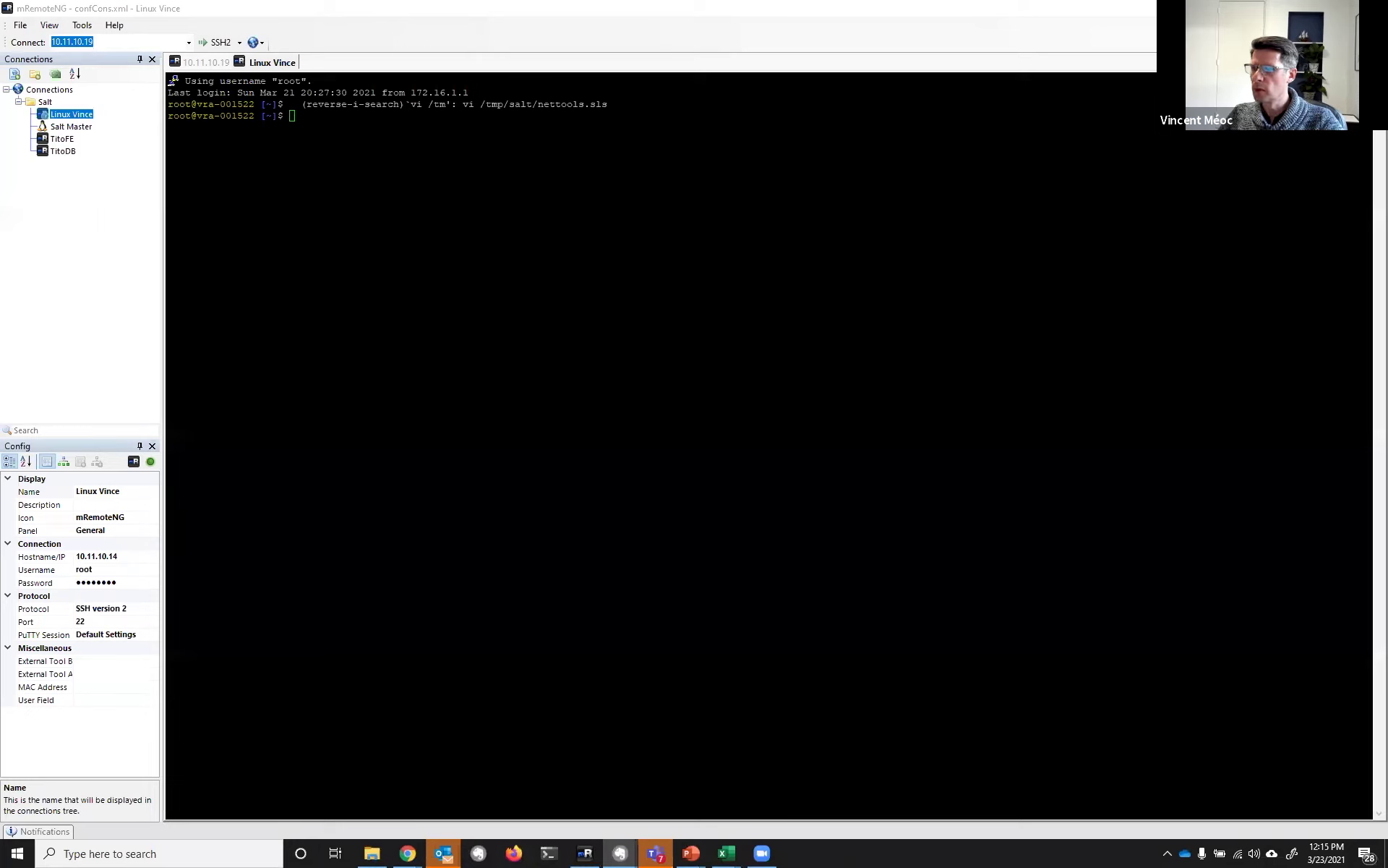
Open a TitoFE SSH session and switch between the TitoFE and Linux Vince tabs, ending on Linux Vince
double_click(65, 139)
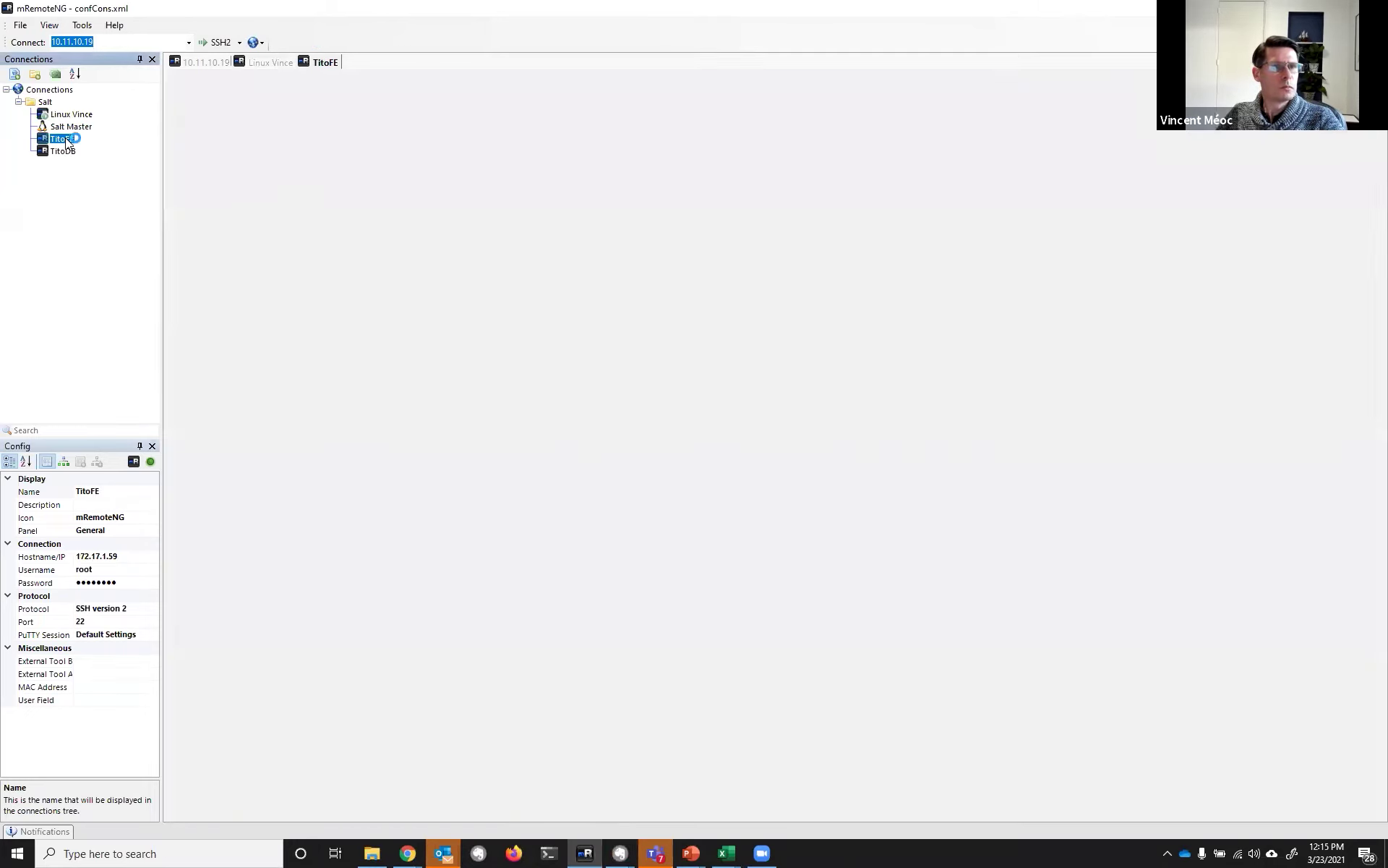
left_click(269, 62)
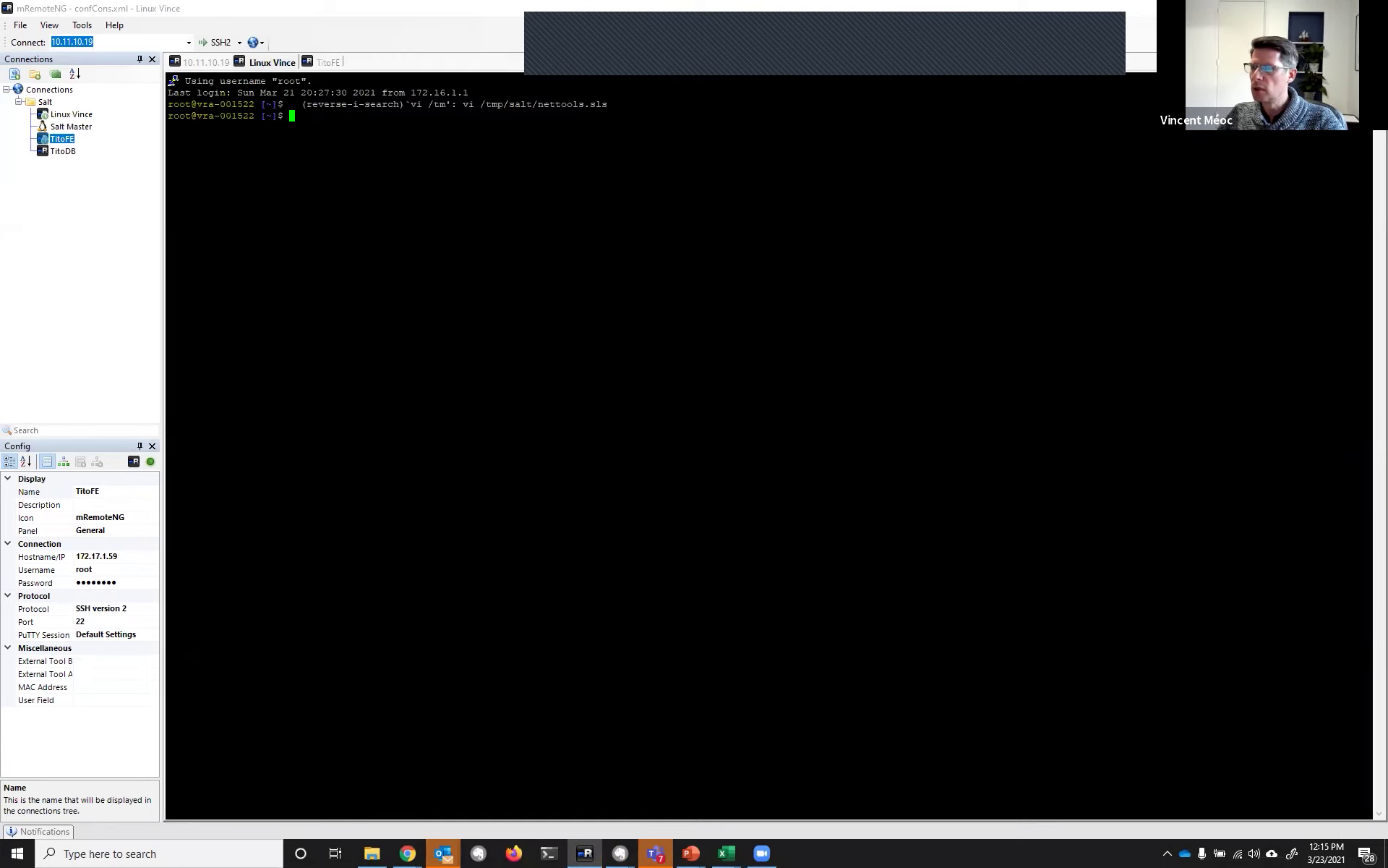
left_click(327, 63)
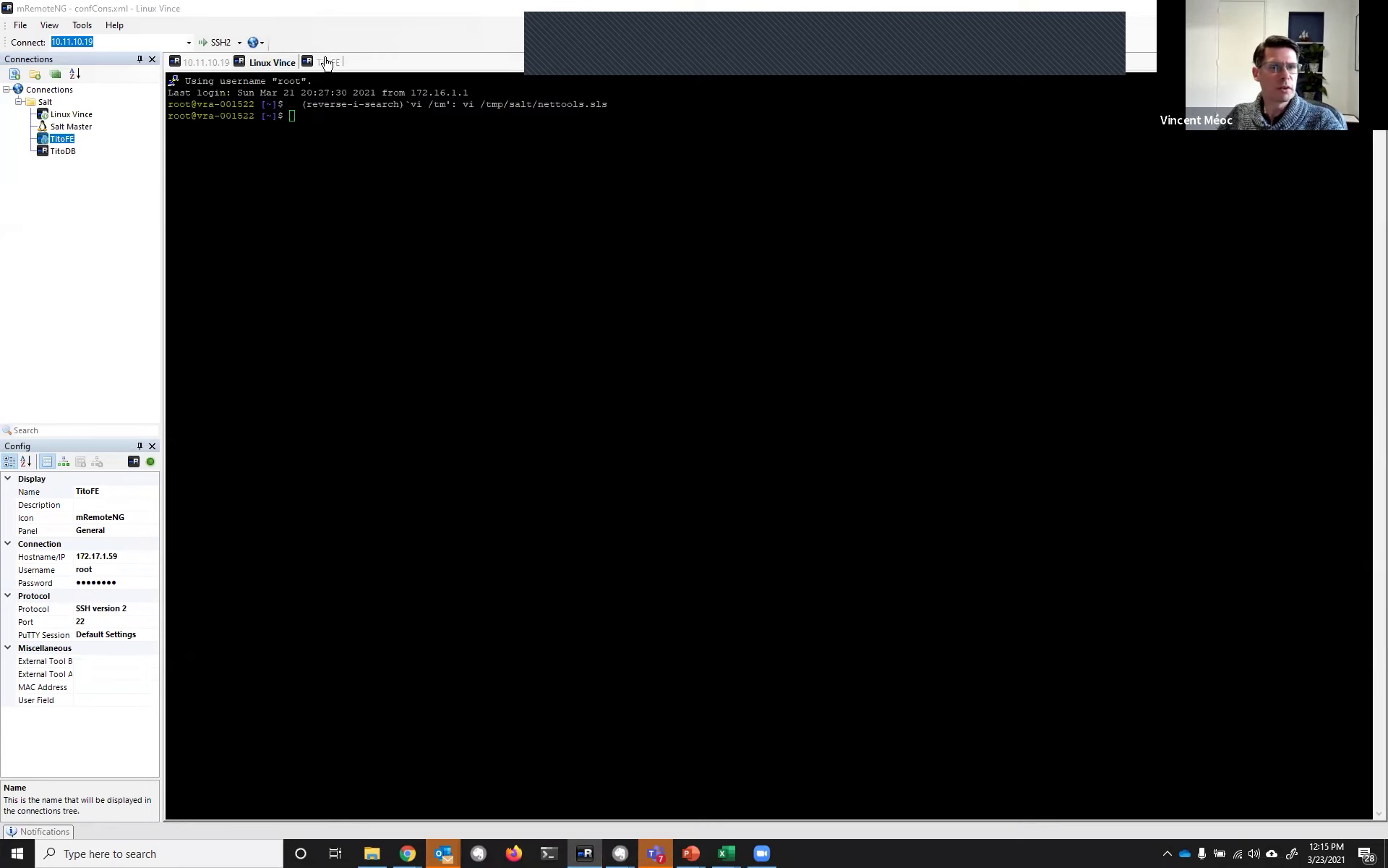
left_click(256, 66)
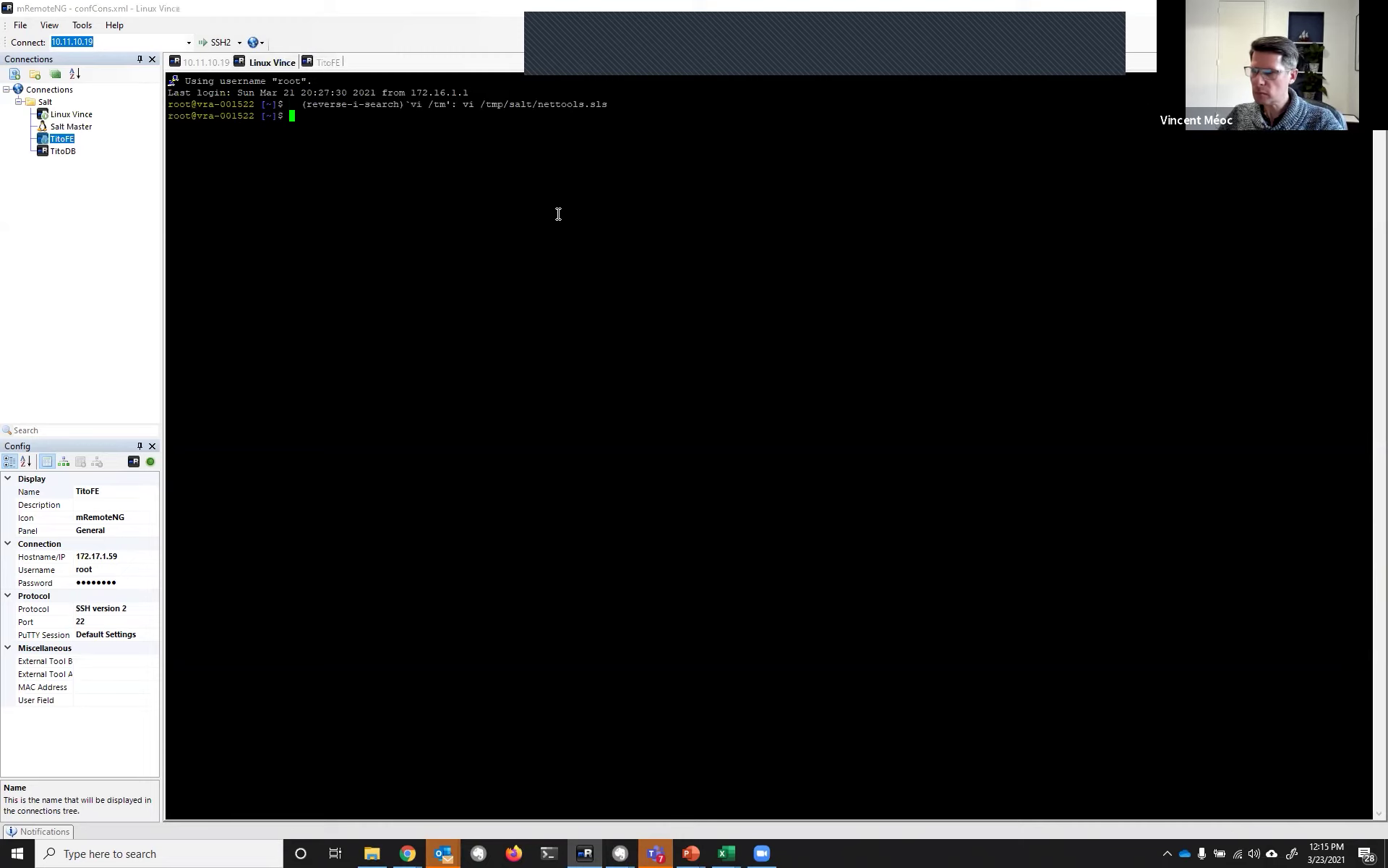
Run salt '*2432*' disk.usage and scroll through the per-filesystem report
type("salt ")
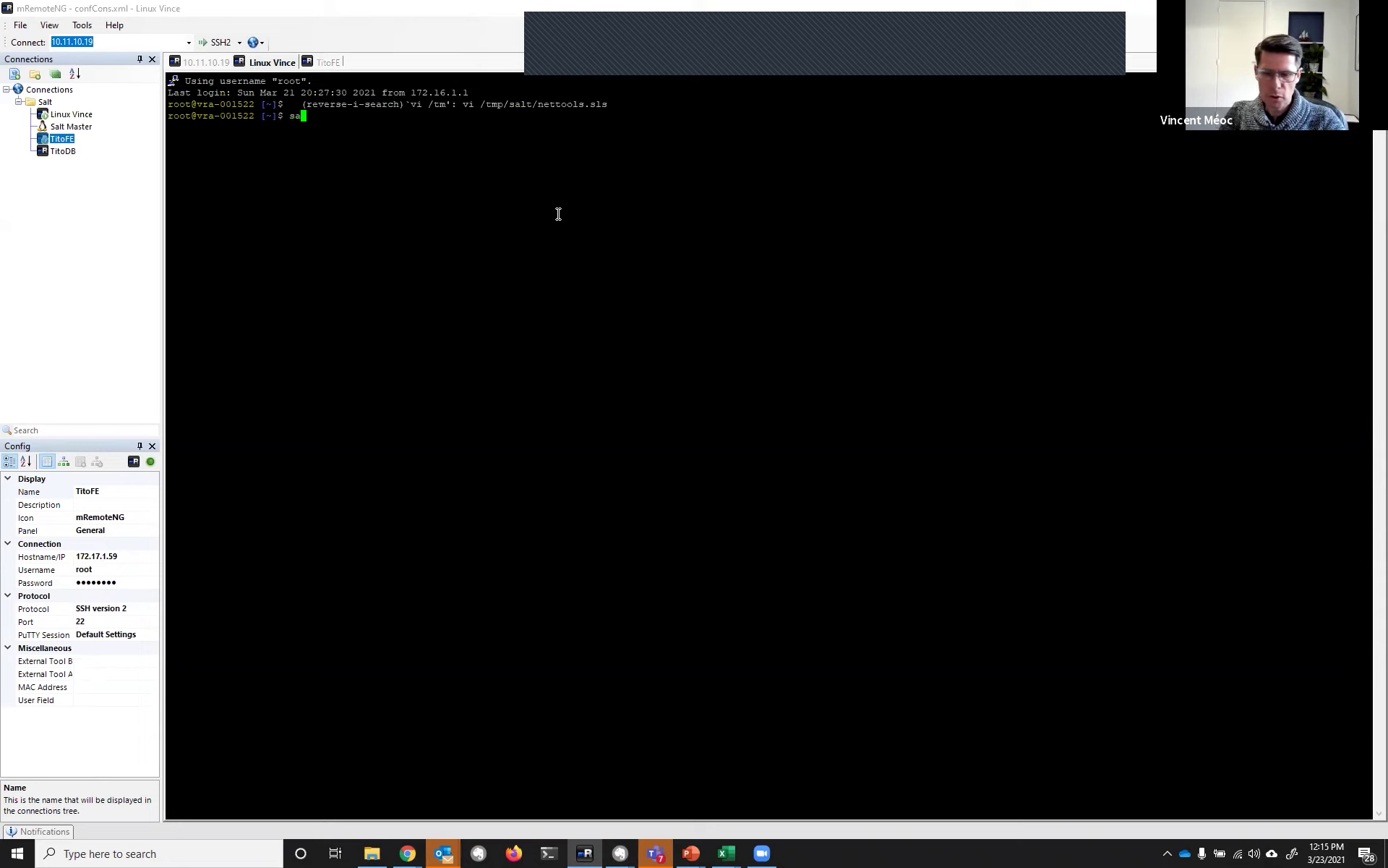
type("'")
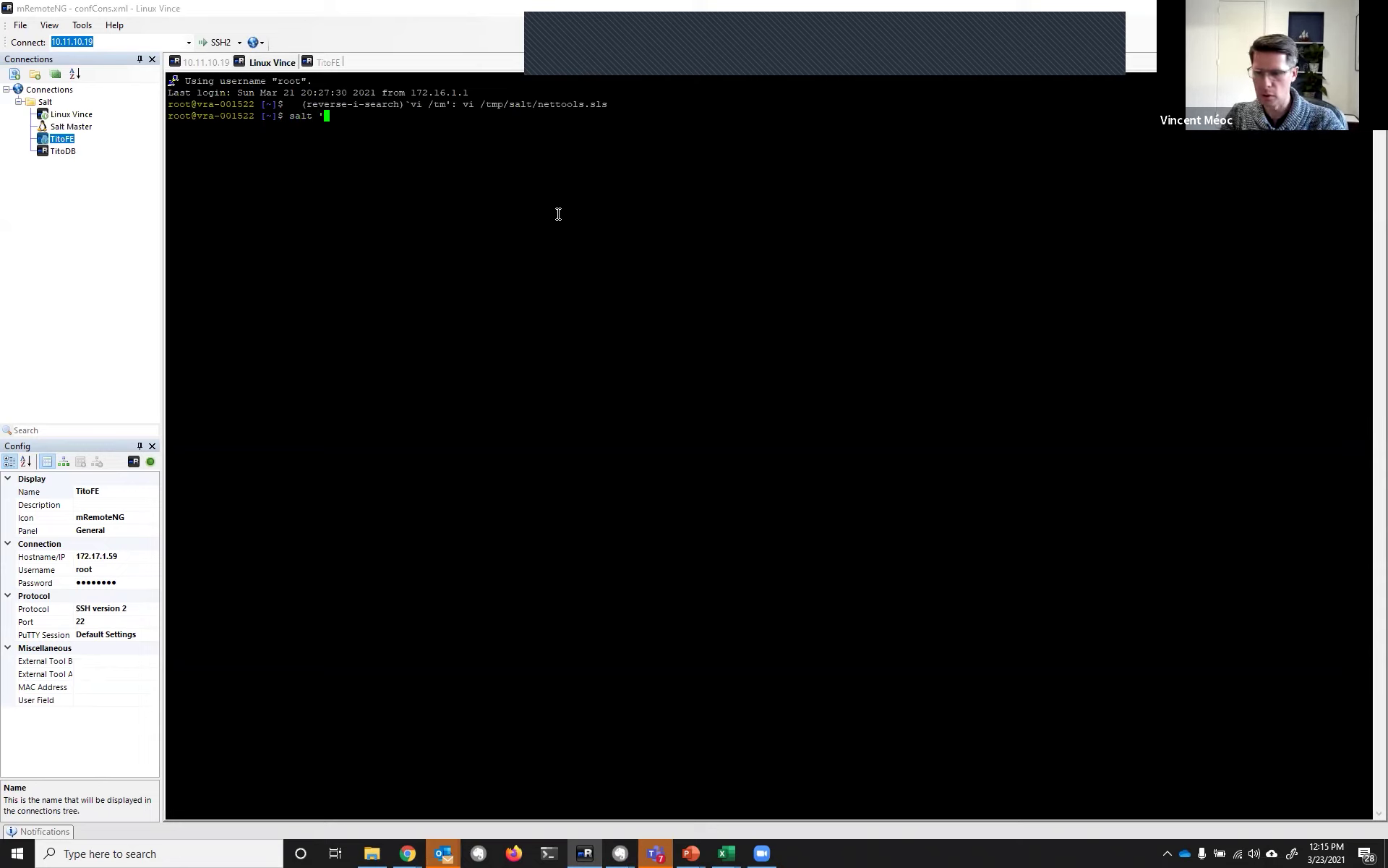
type("*2")
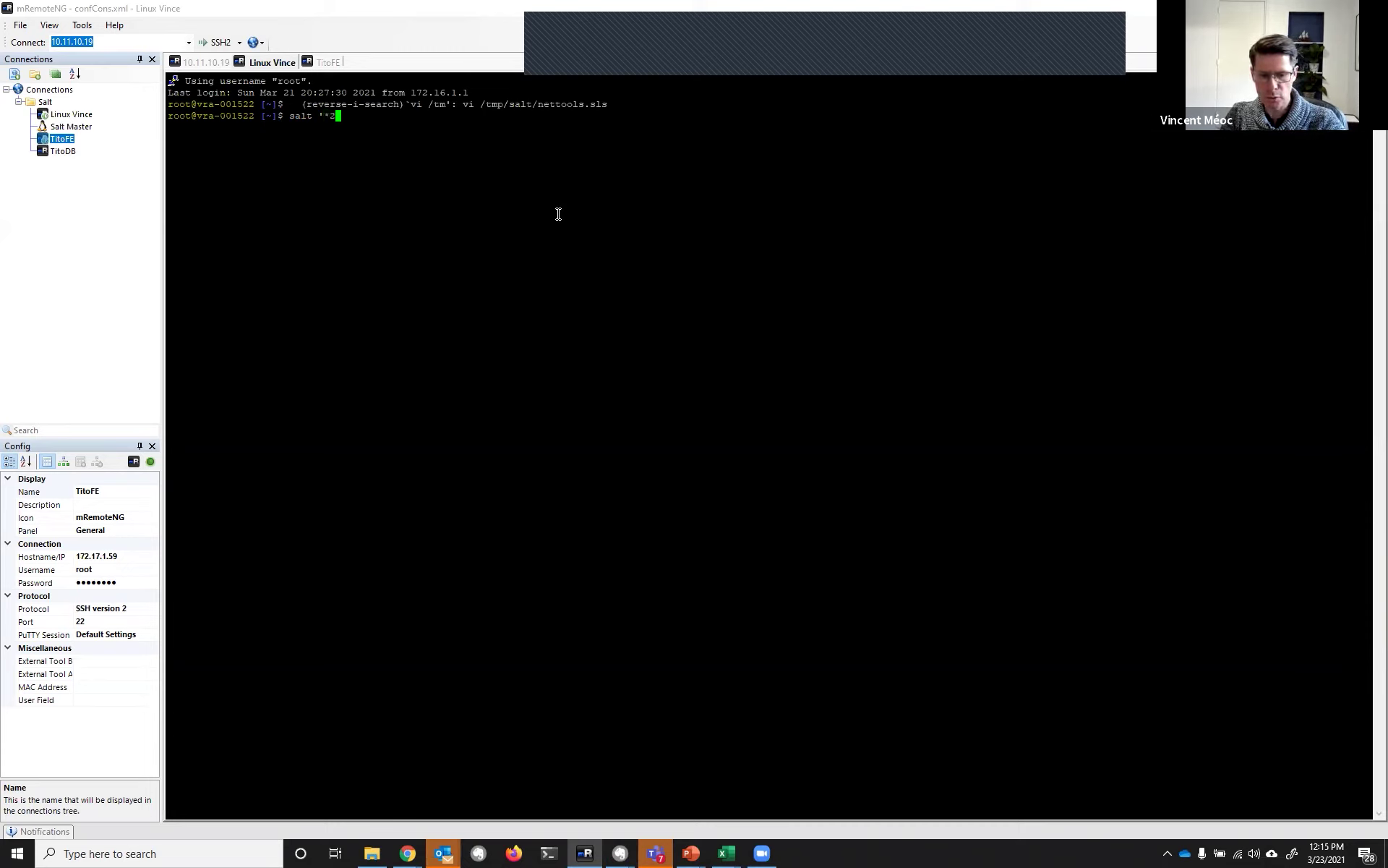
type("432*")
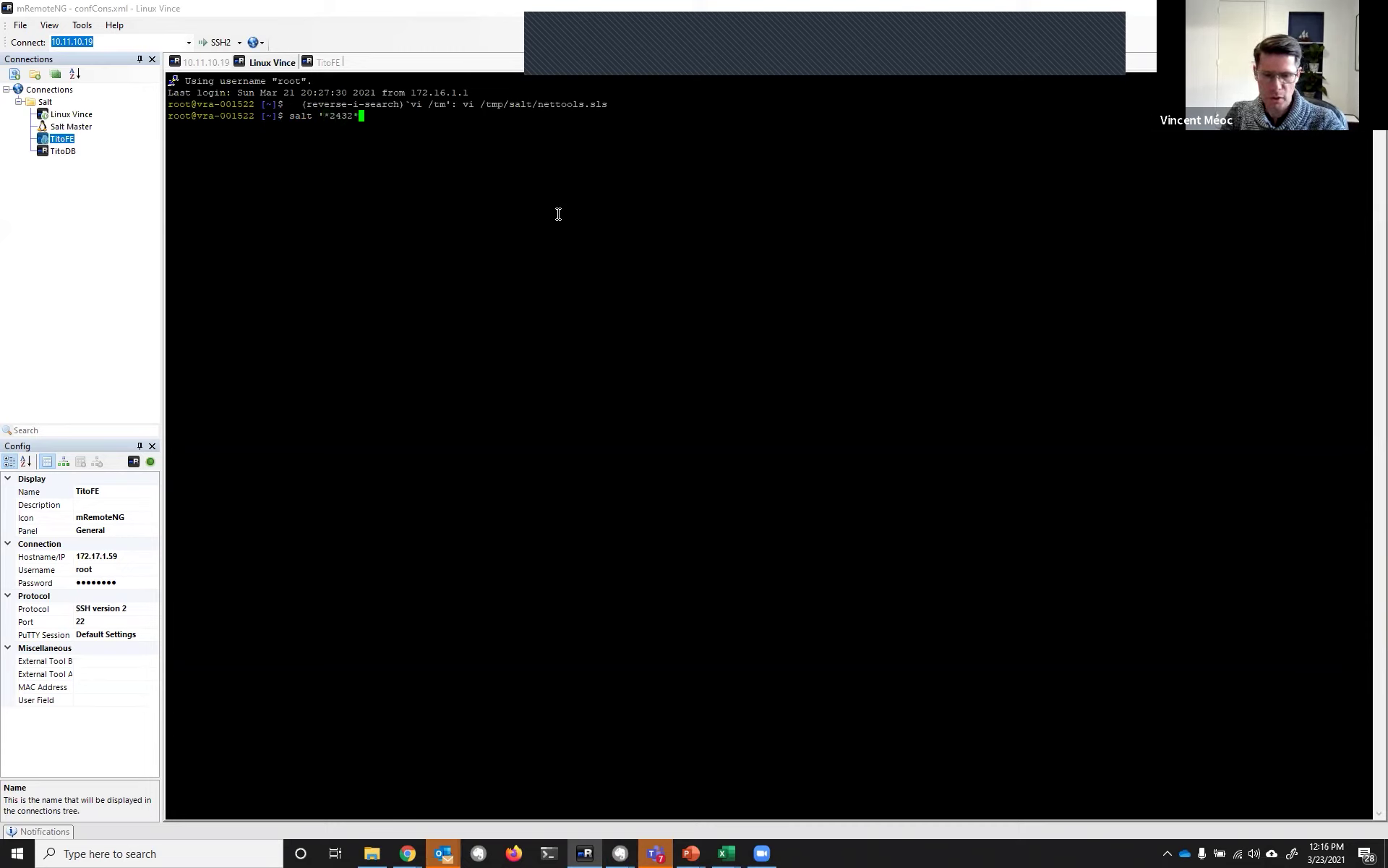
type("'")
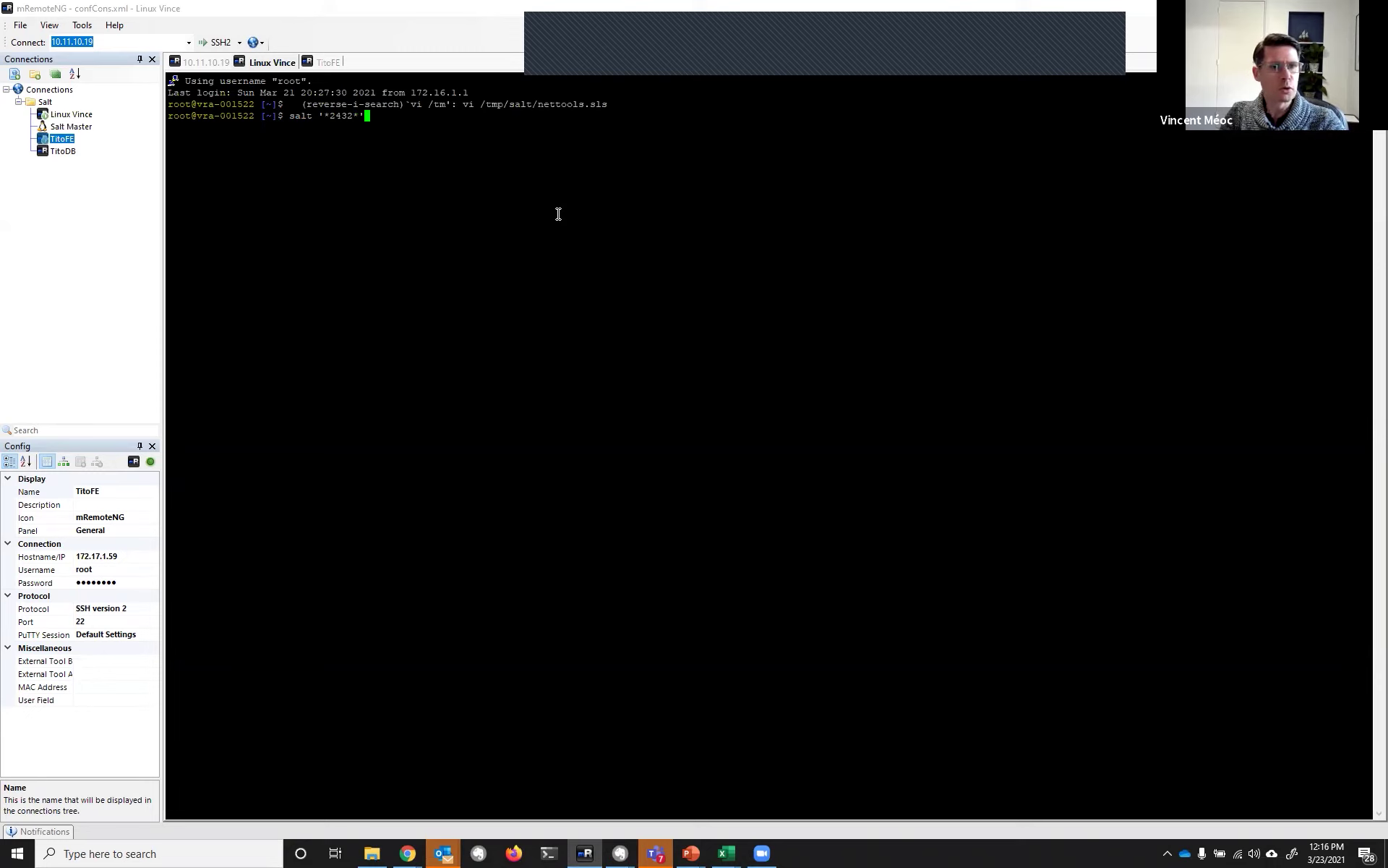
type(" disk/.")
key("BackSpace")
key("BackSpace")
key("BackSpace")
type("k.")
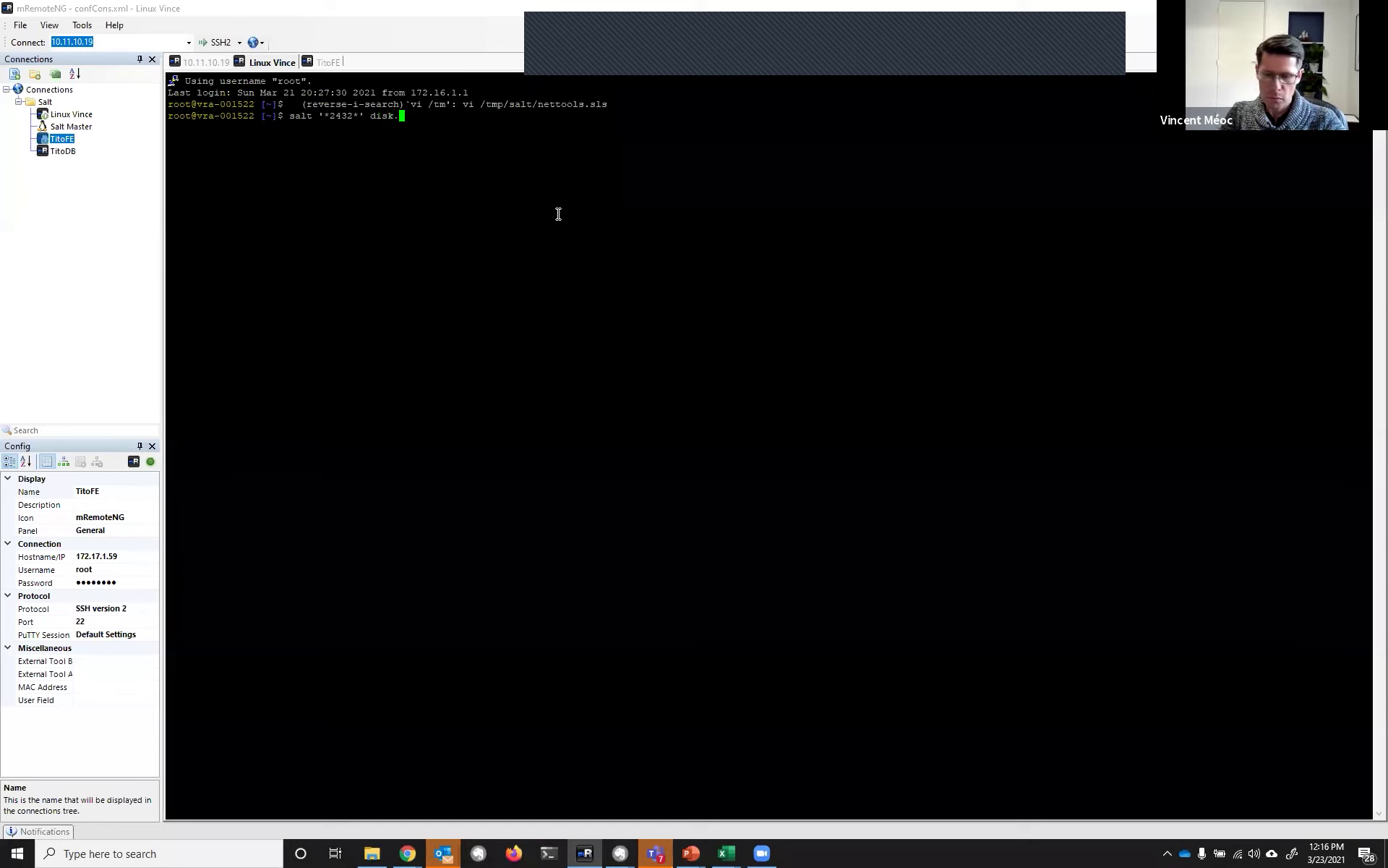
type("usage")
key("Return")
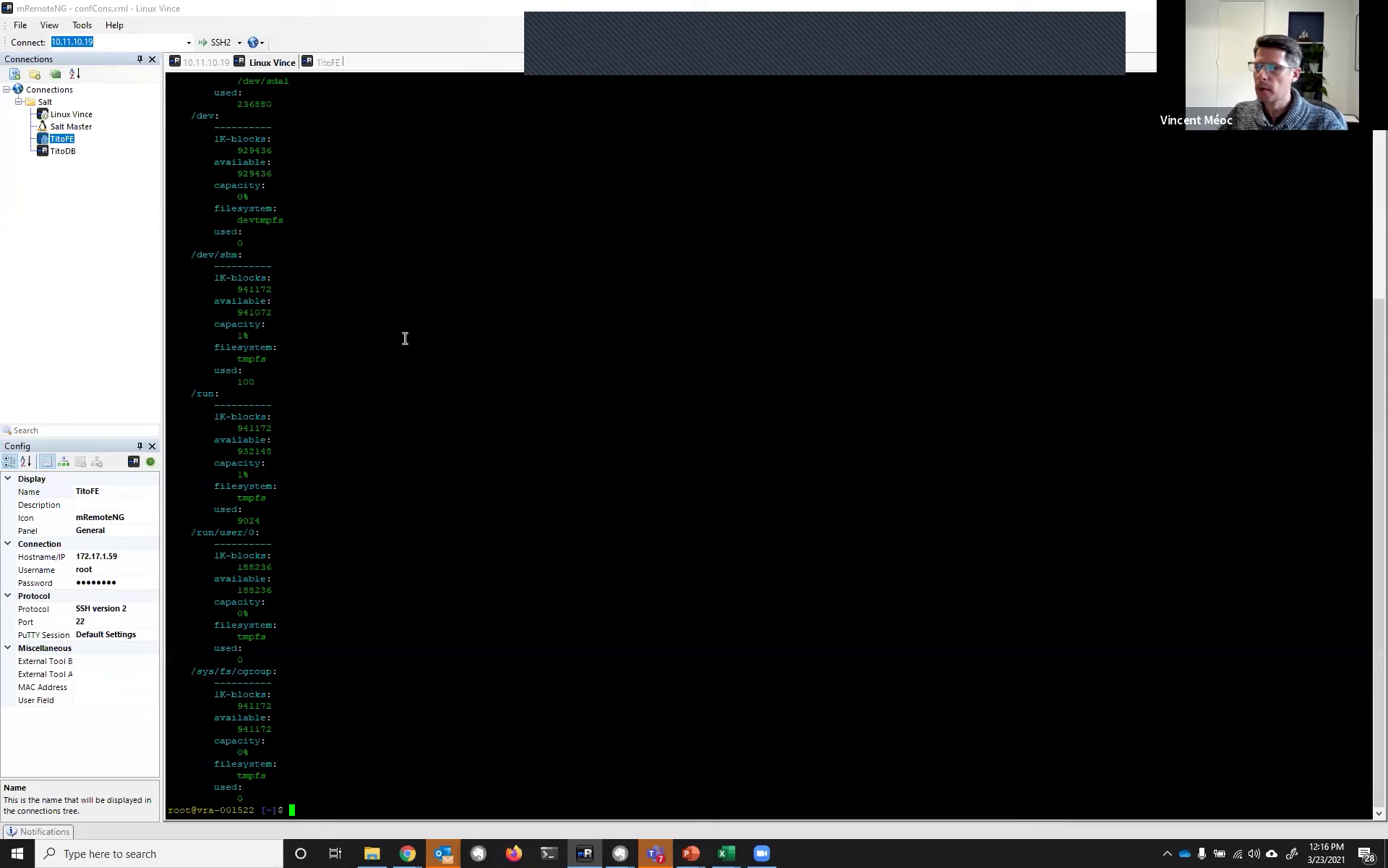
scroll(280, 341, "up", 9)
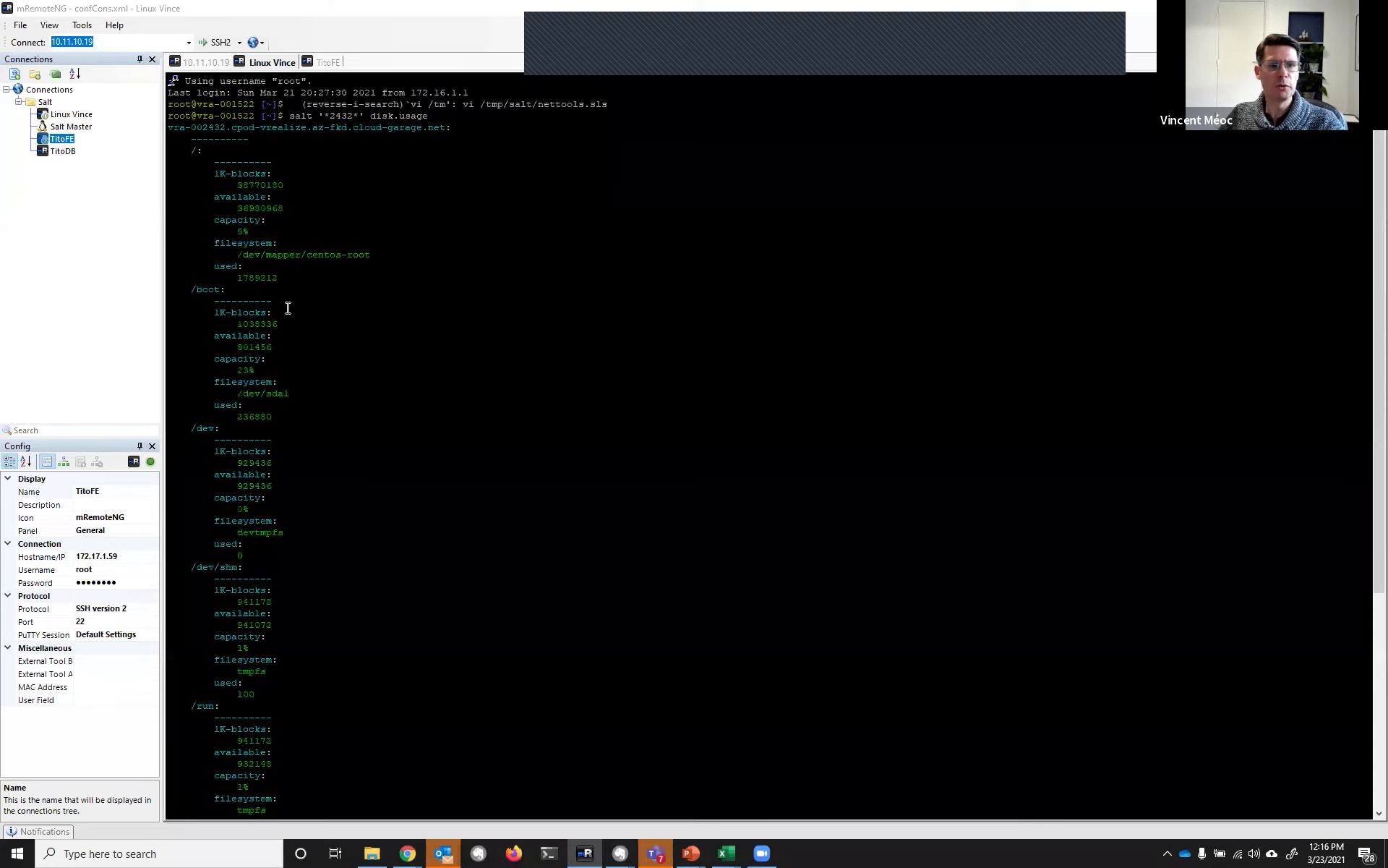
scroll(288, 308, "down", 9)
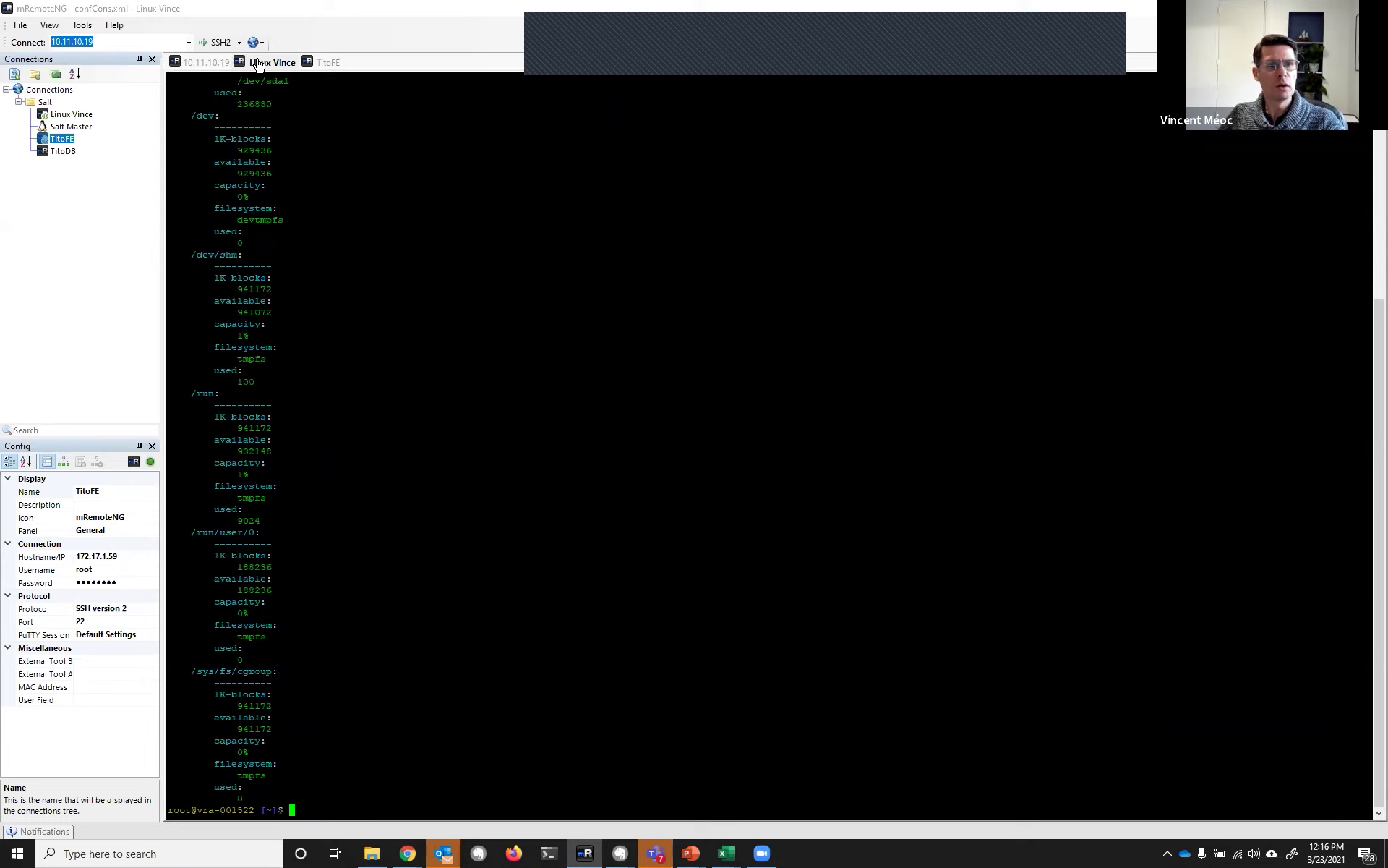
left_click(1357, 665)
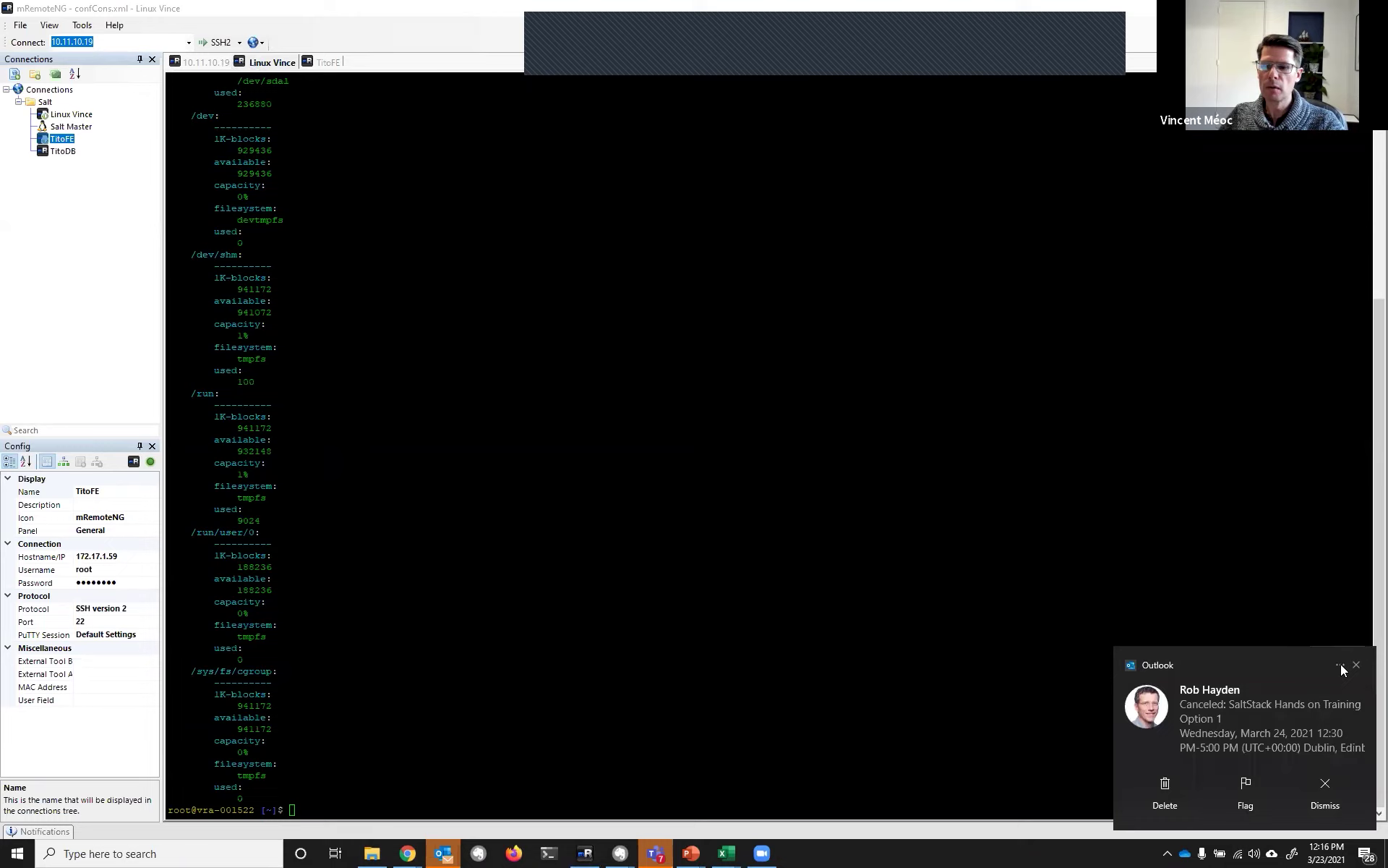
left_click(1357, 665)
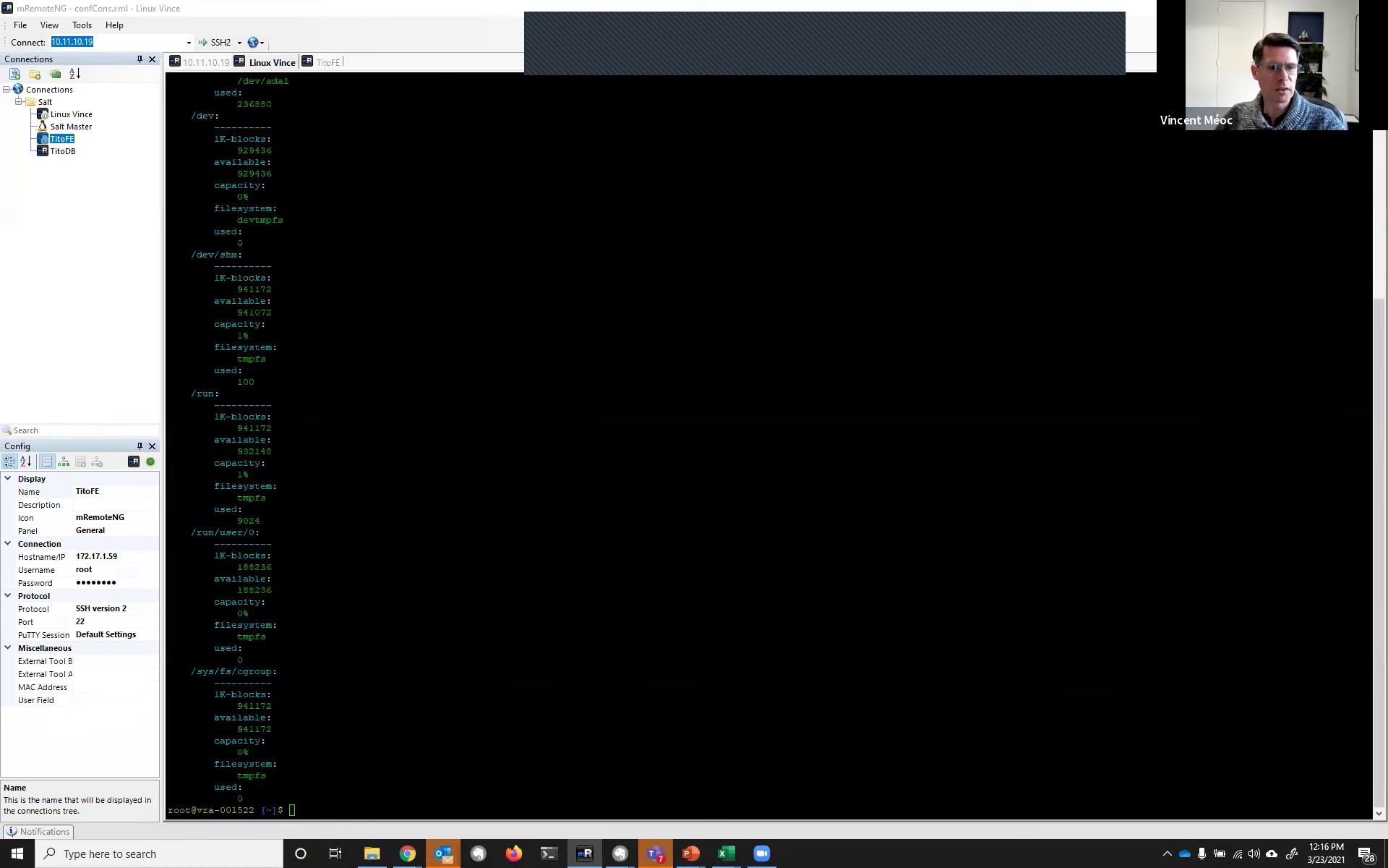
Paste the previous salt command at the prompt, erasing disk.usage but keeping the '*2432*' target
left_click(859, 396)
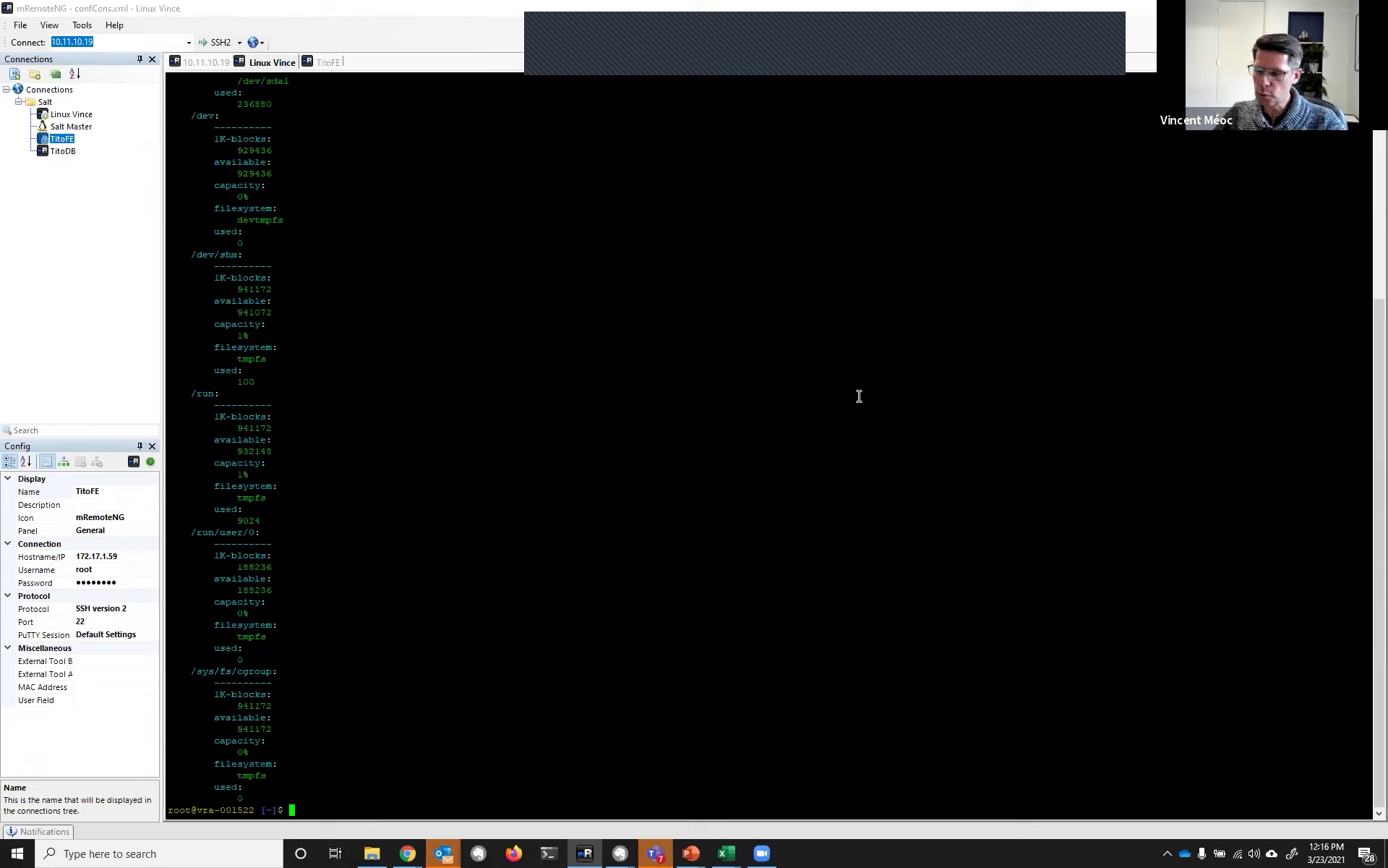
right_click(859, 396)
key("BackSpace")
key("BackSpace")
key("BackSpace")
key("BackSpace")
key("BackSpace")
key("BackSpace")
key("BackSpace")
key("BackSpace")
key("BackSpace")
key("BackSpace")
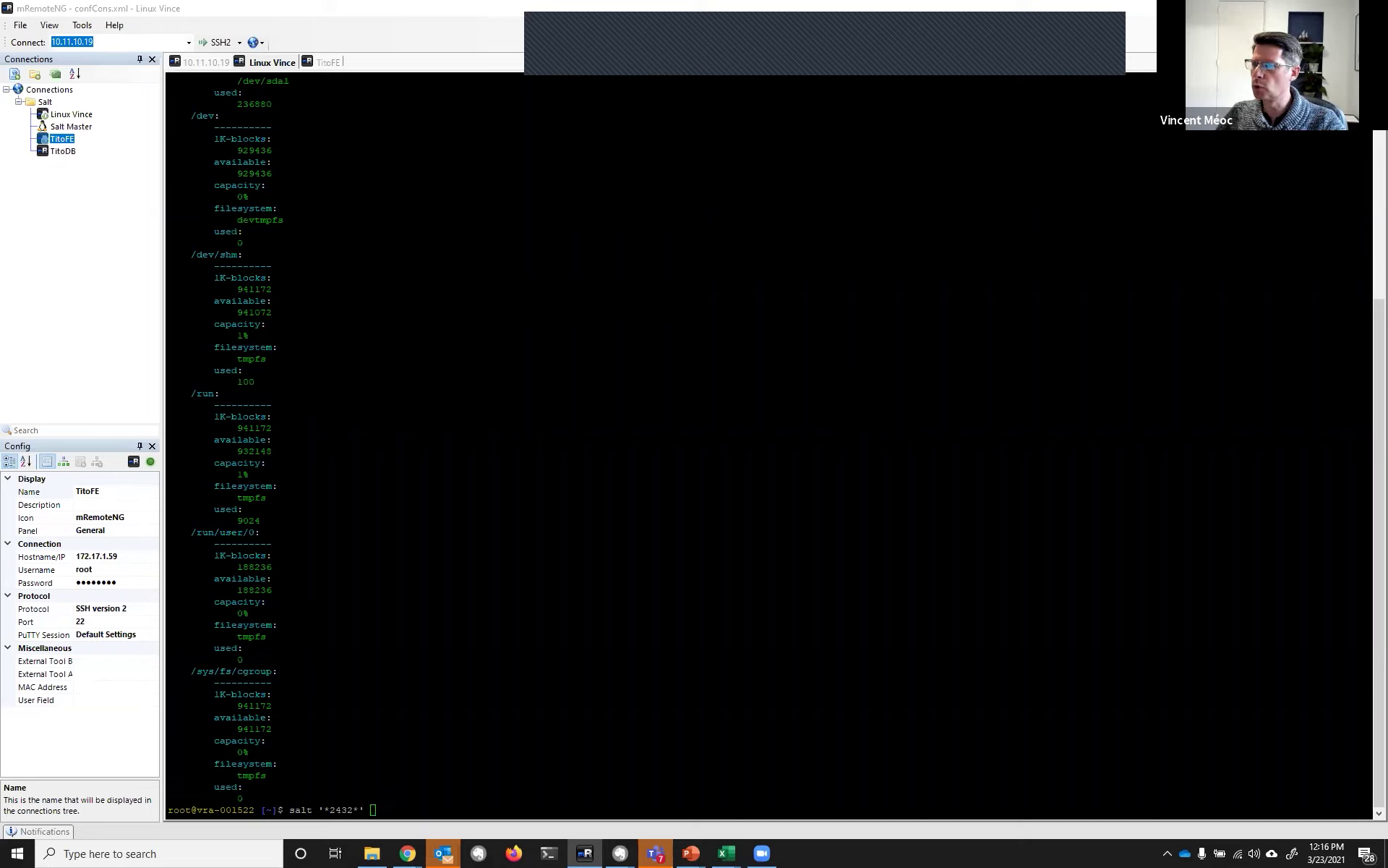
Run salt '*2432*' cmd.run 'ls -l /etc/' to list the minion's /etc directory
left_click_drag(1105, 532, 1105, 543)
left_click(1105, 536)
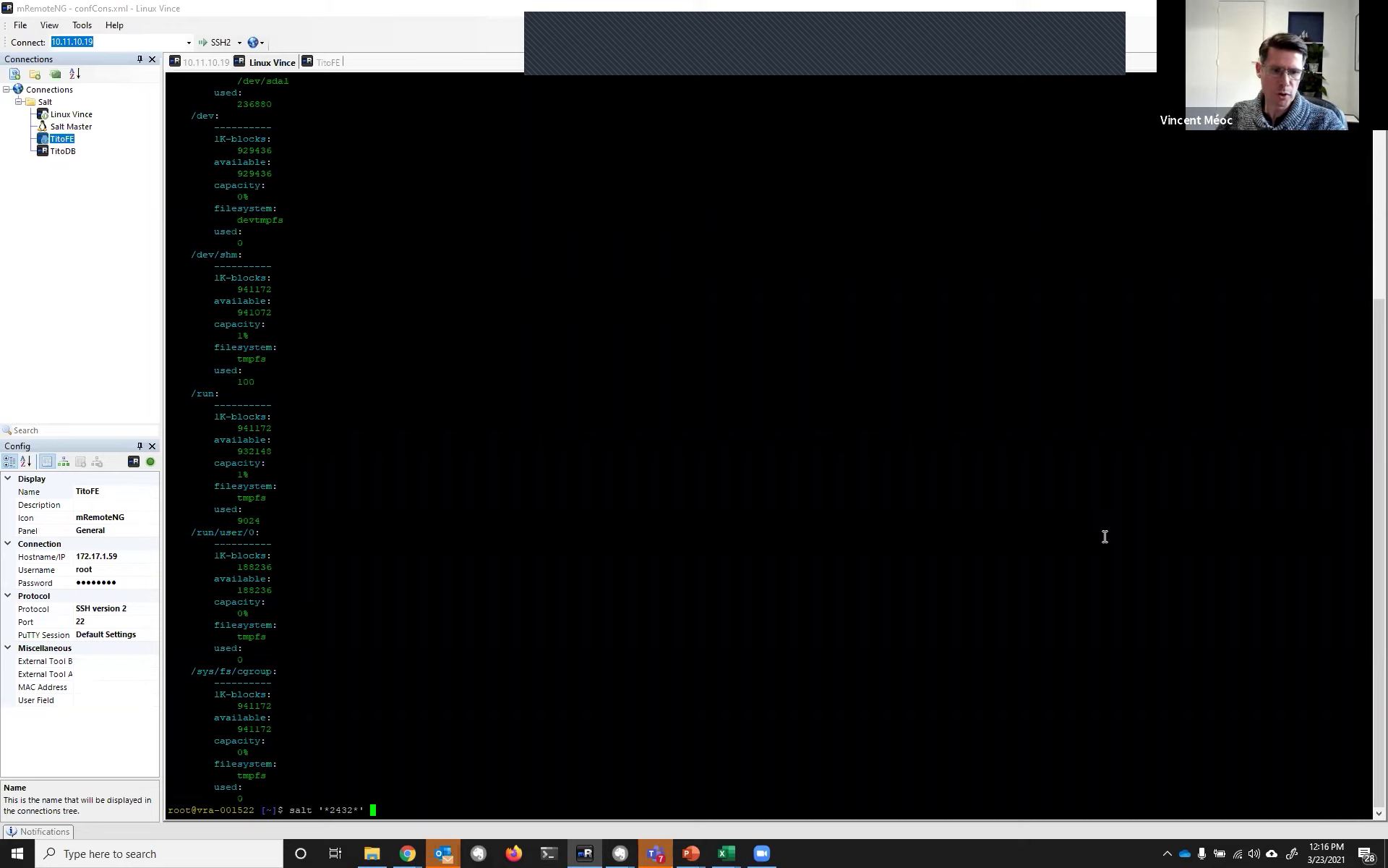
type("cmd.r")
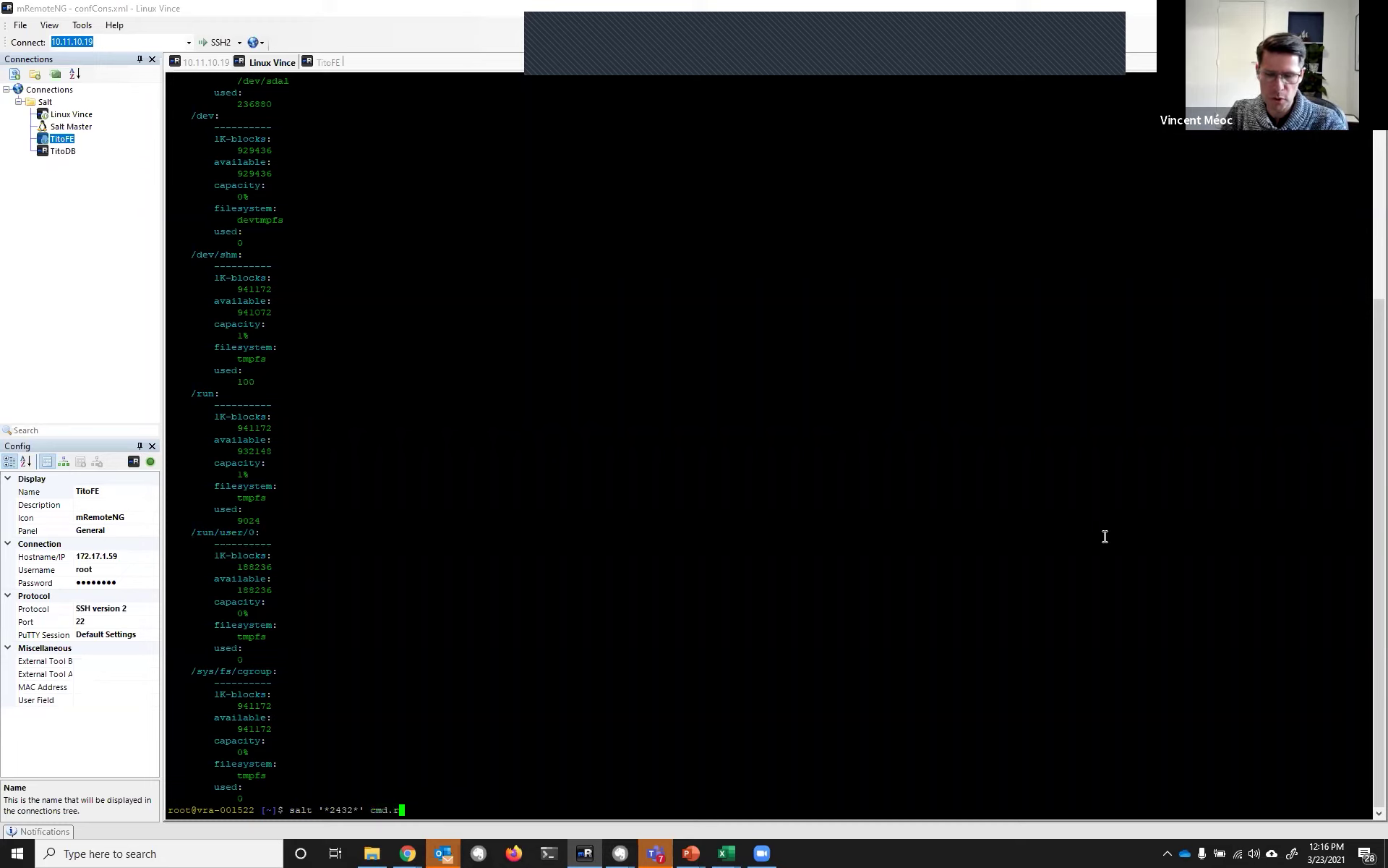
type("un 'ls")
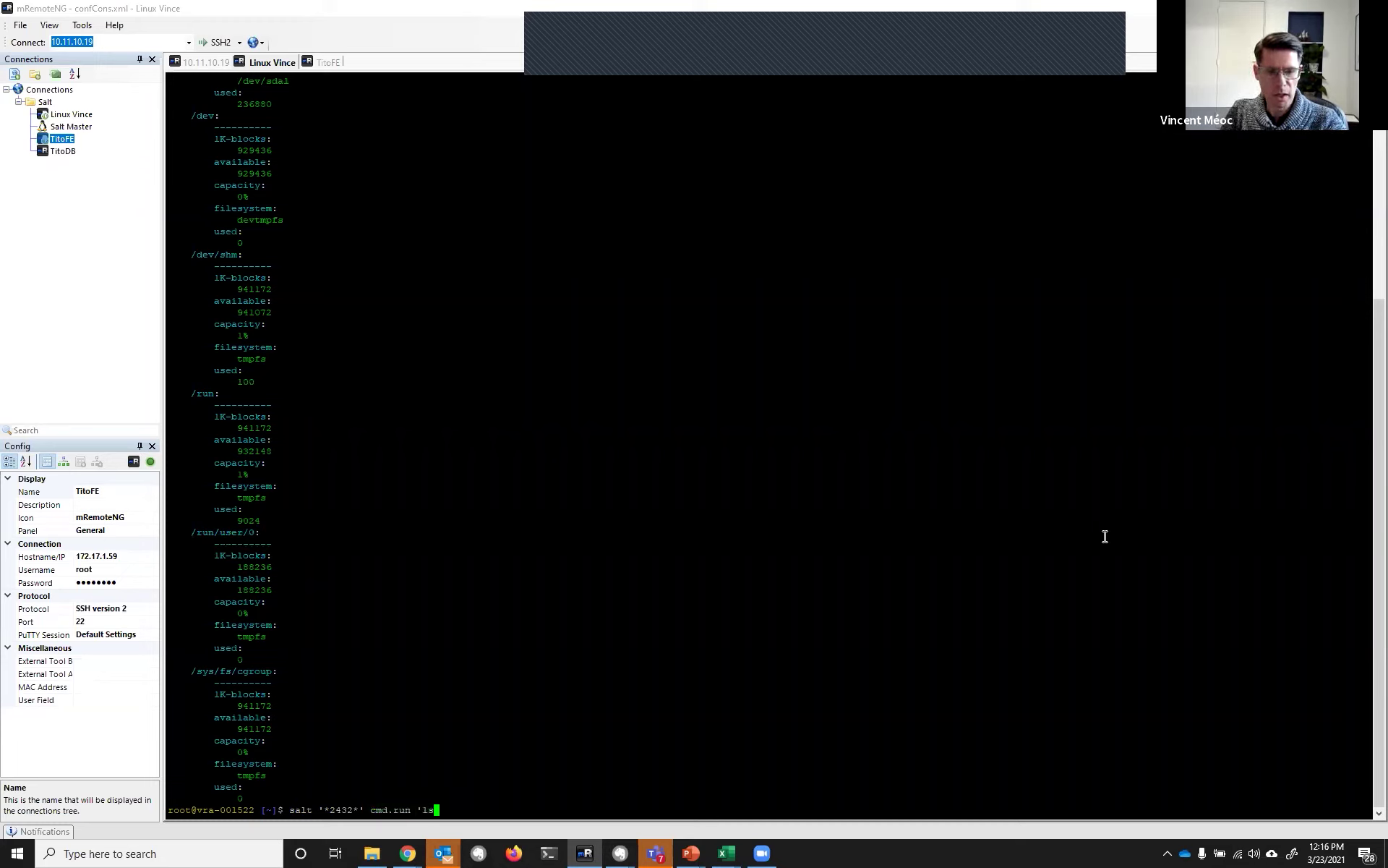
type(" -l")
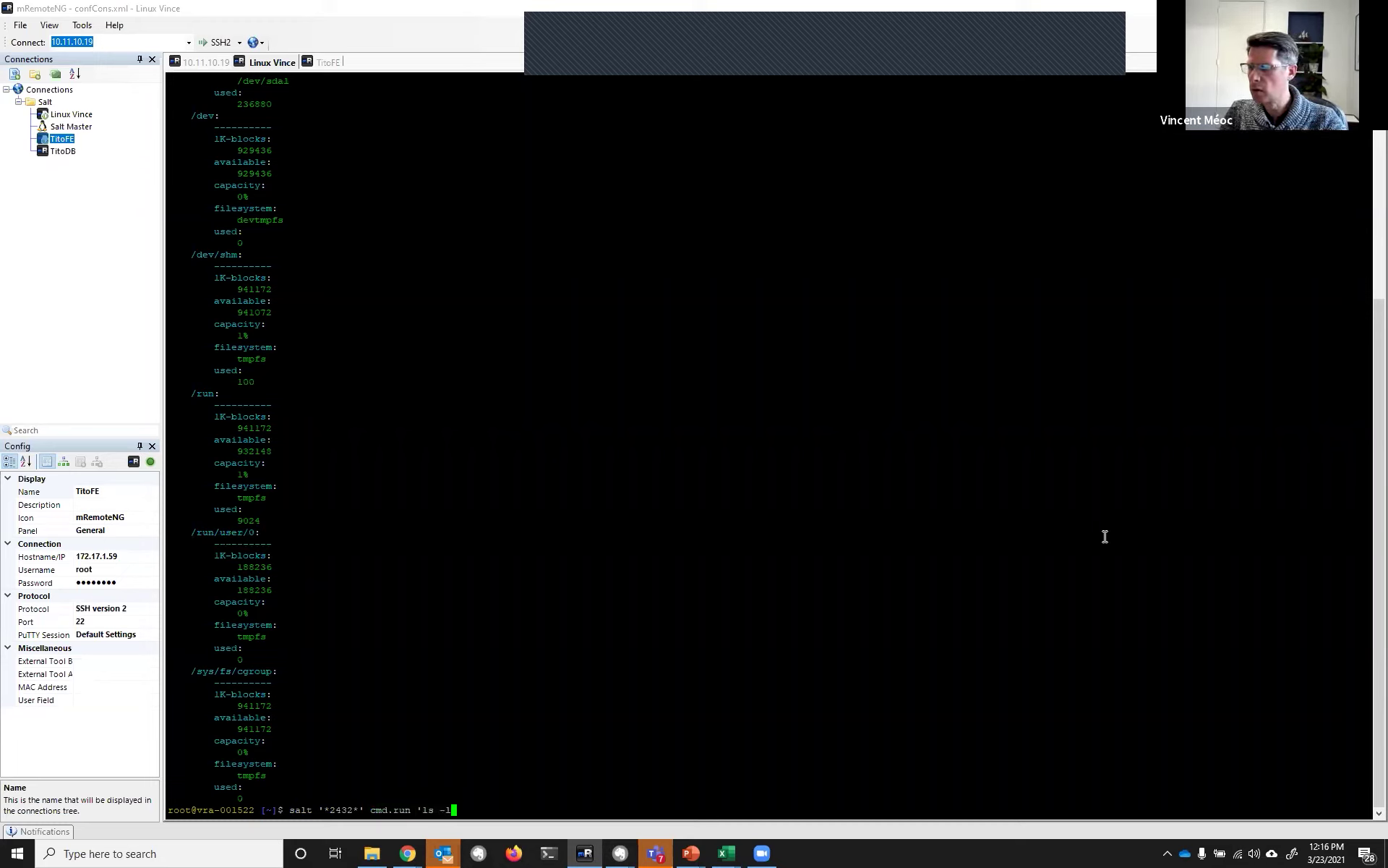
type(" /etc/")
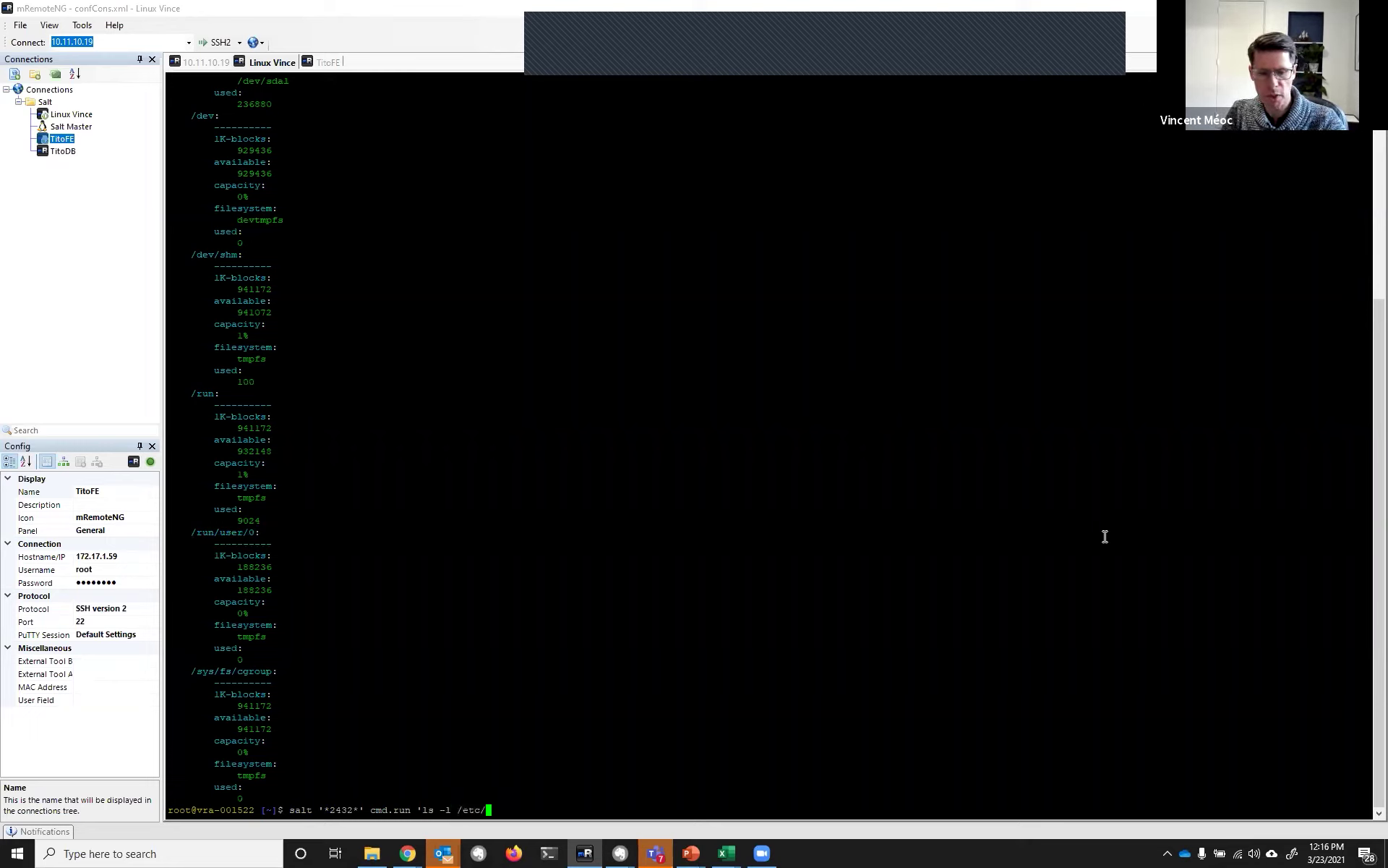
type("'")
key("Return")
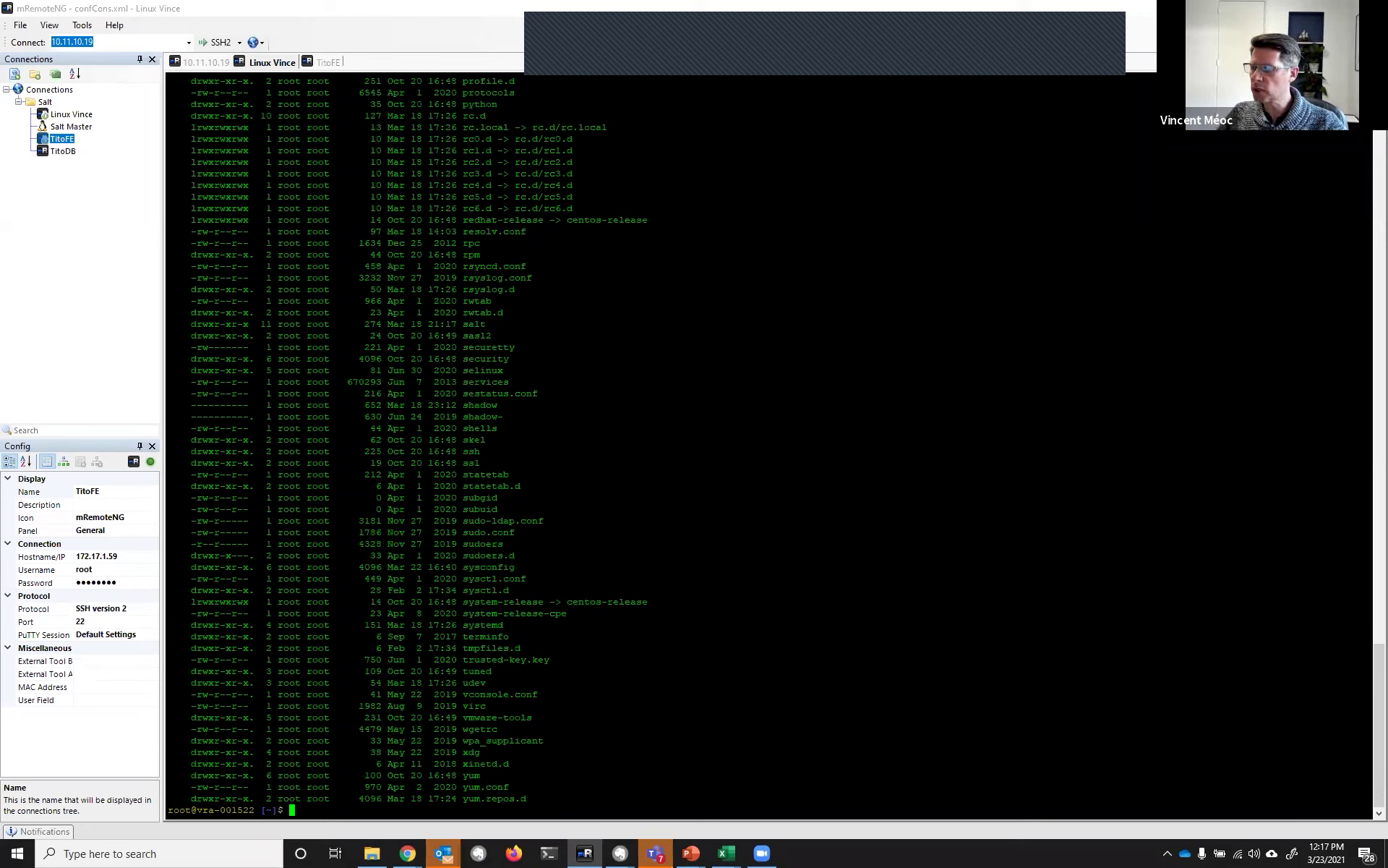
Reuse the previous command's '*2432*' target and start typing state.apply
key("Up")
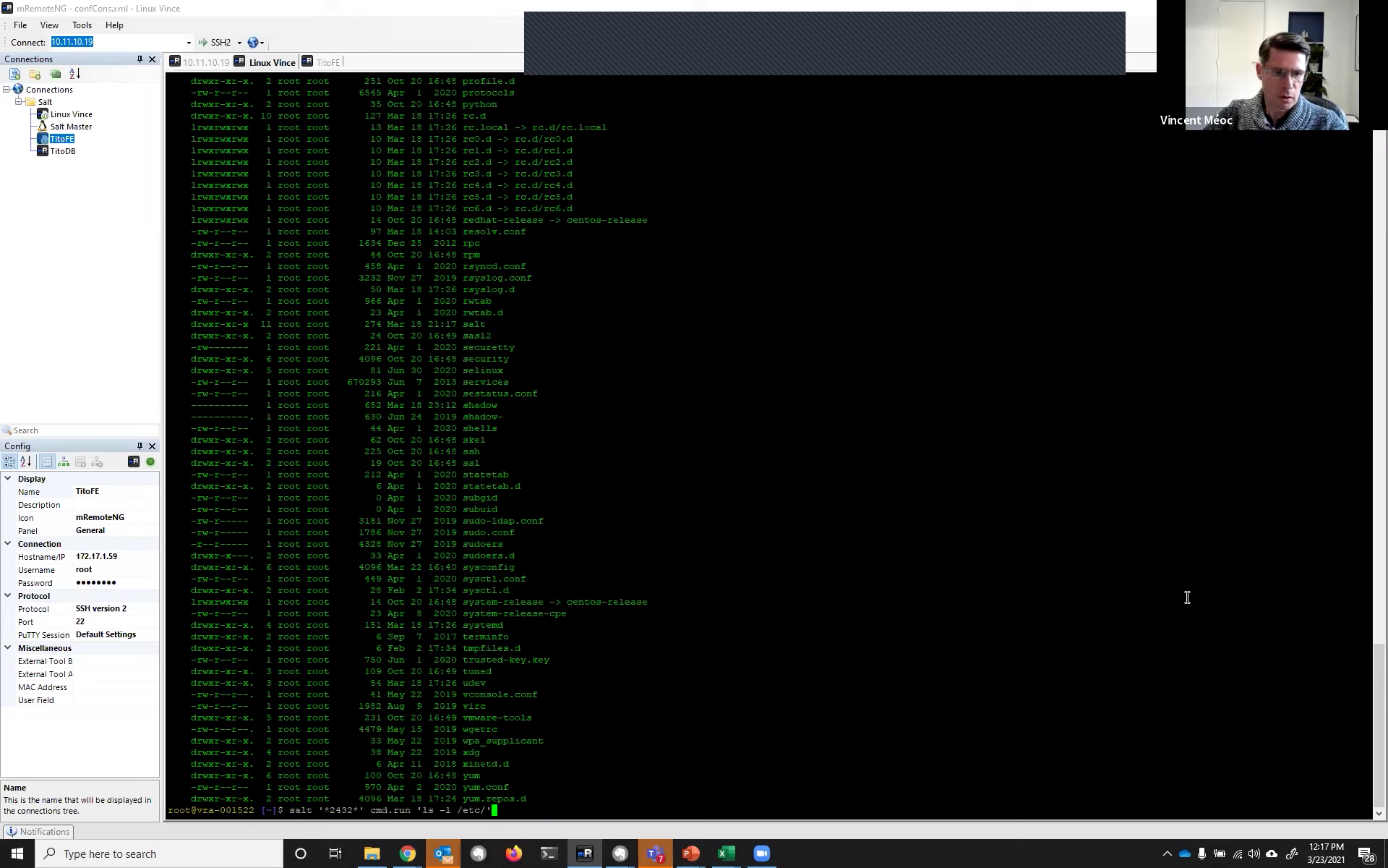
key("BackSpace")
key("BackSpace")
key("BackSpace")
key("BackSpace")
key("BackSpace")
key("BackSpace")
key("BackSpace")
key("BackSpace")
key("BackSpace")
key("BackSpace")
key("BackSpace")
key("BackSpace")
key("BackSpace")
key("BackSpace")
key("BackSpace")
key("BackSpace")
key("BackSpace")
key("BackSpace")
key("BackSpace")
key("BackSpace")
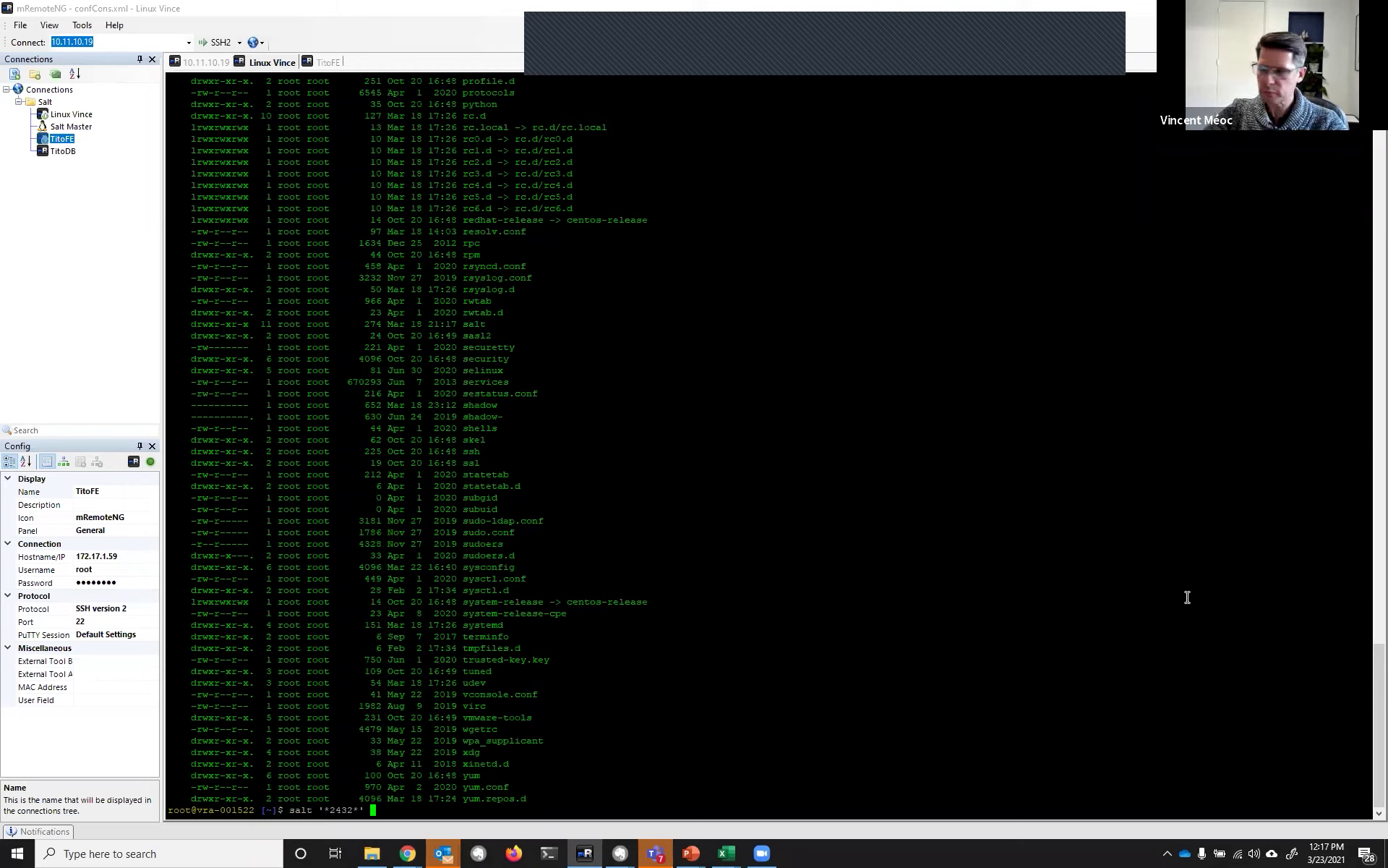
type("state.a")
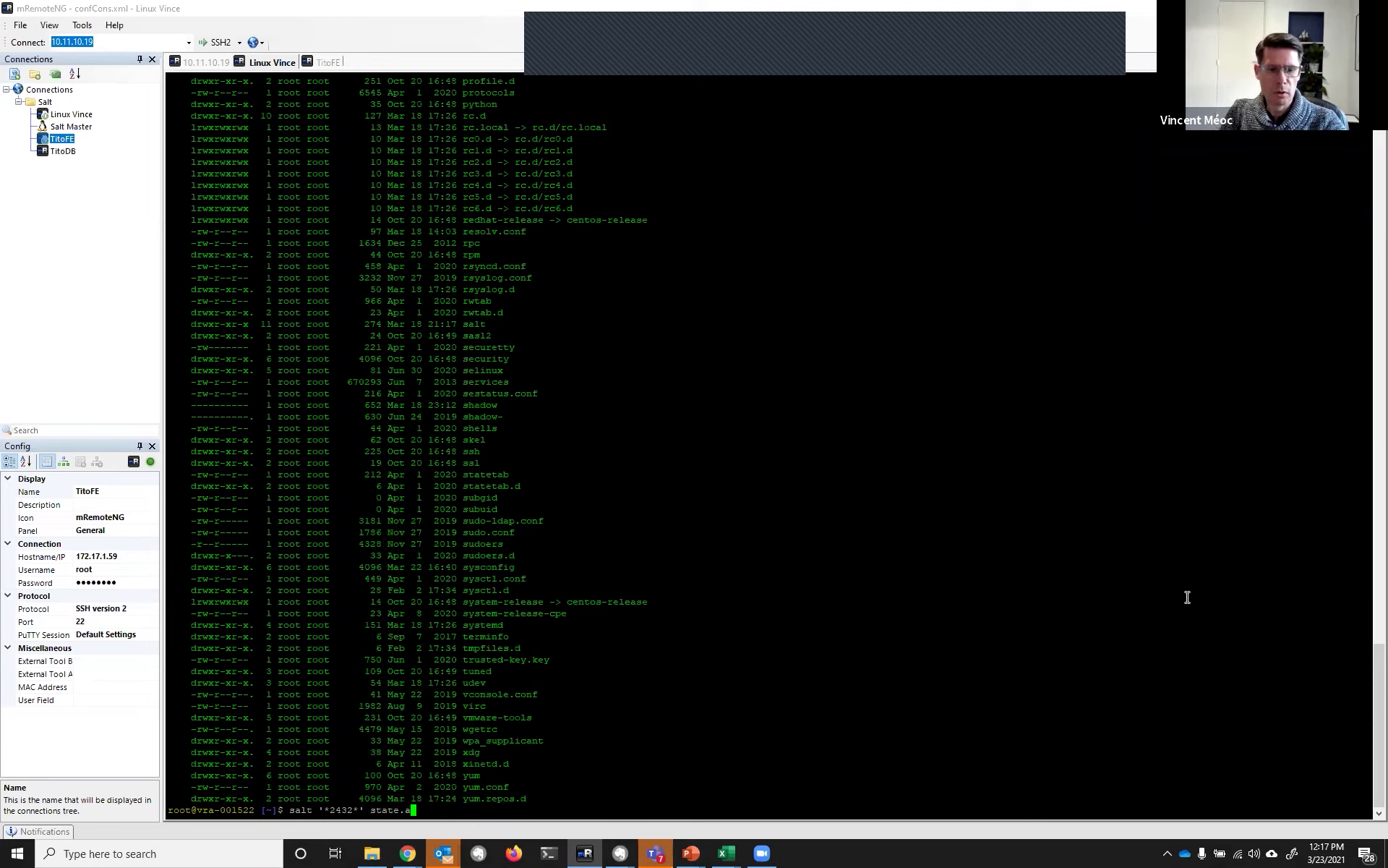
type("pply")
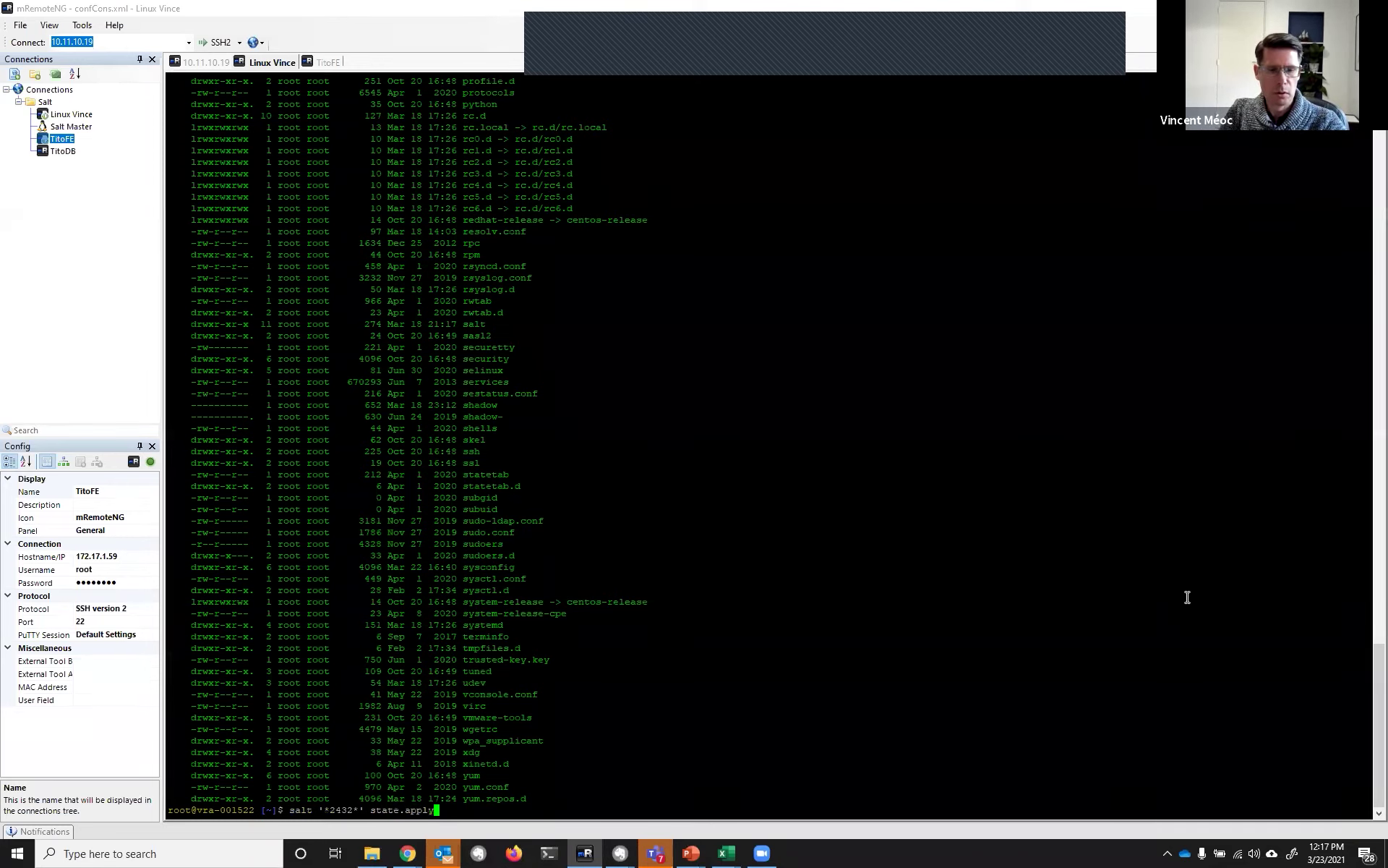